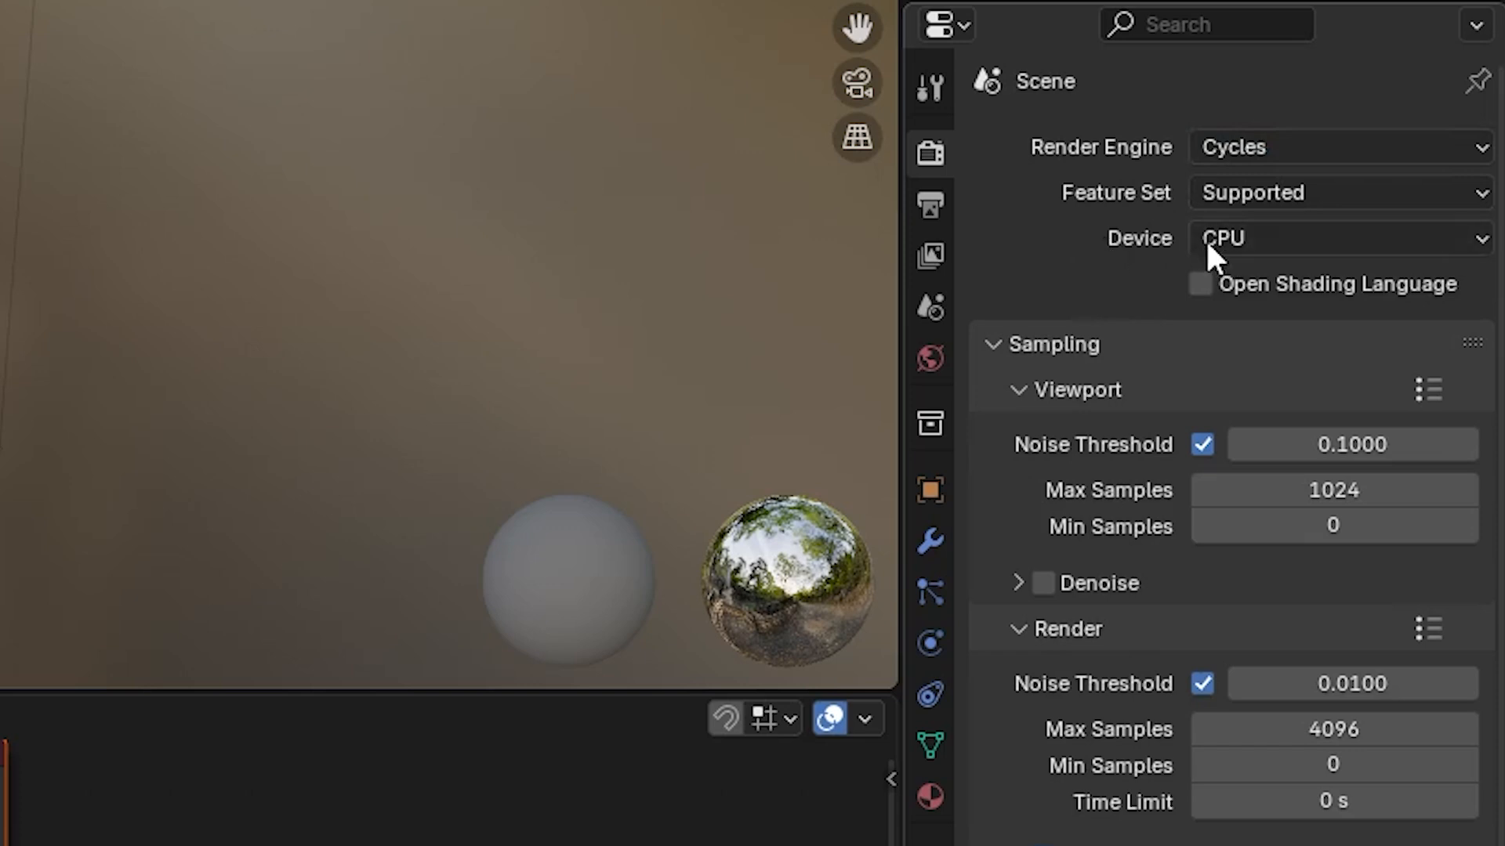
Step: Set the Cycles render device to GPU Compute and the color management look to Medium High Contrast
click(1195, 238)
click(1307, 322)
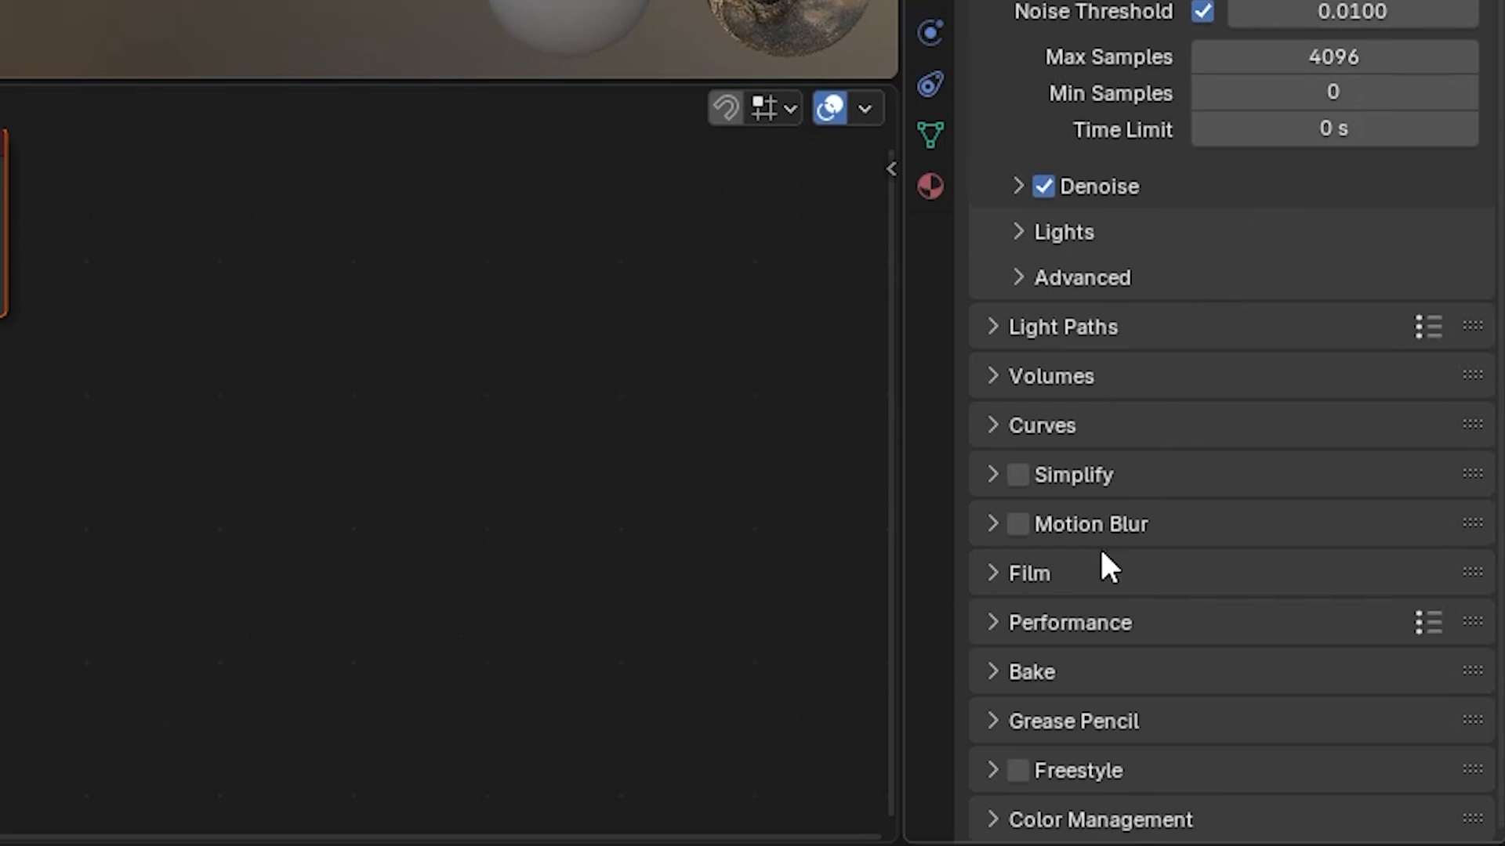
click(1073, 820)
scroll(1128, 752, down, 5)
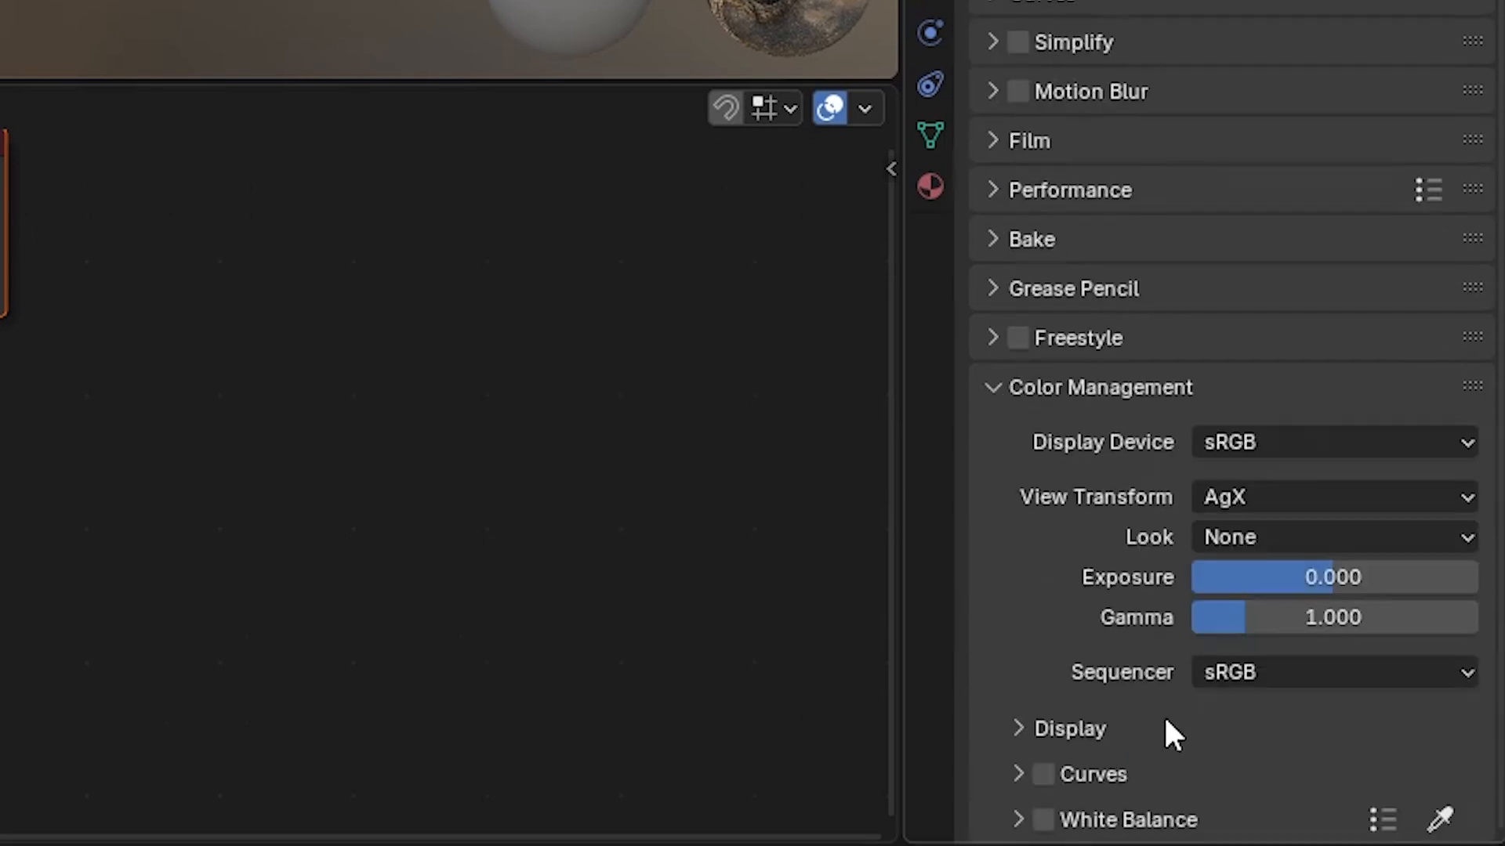
click(1244, 545)
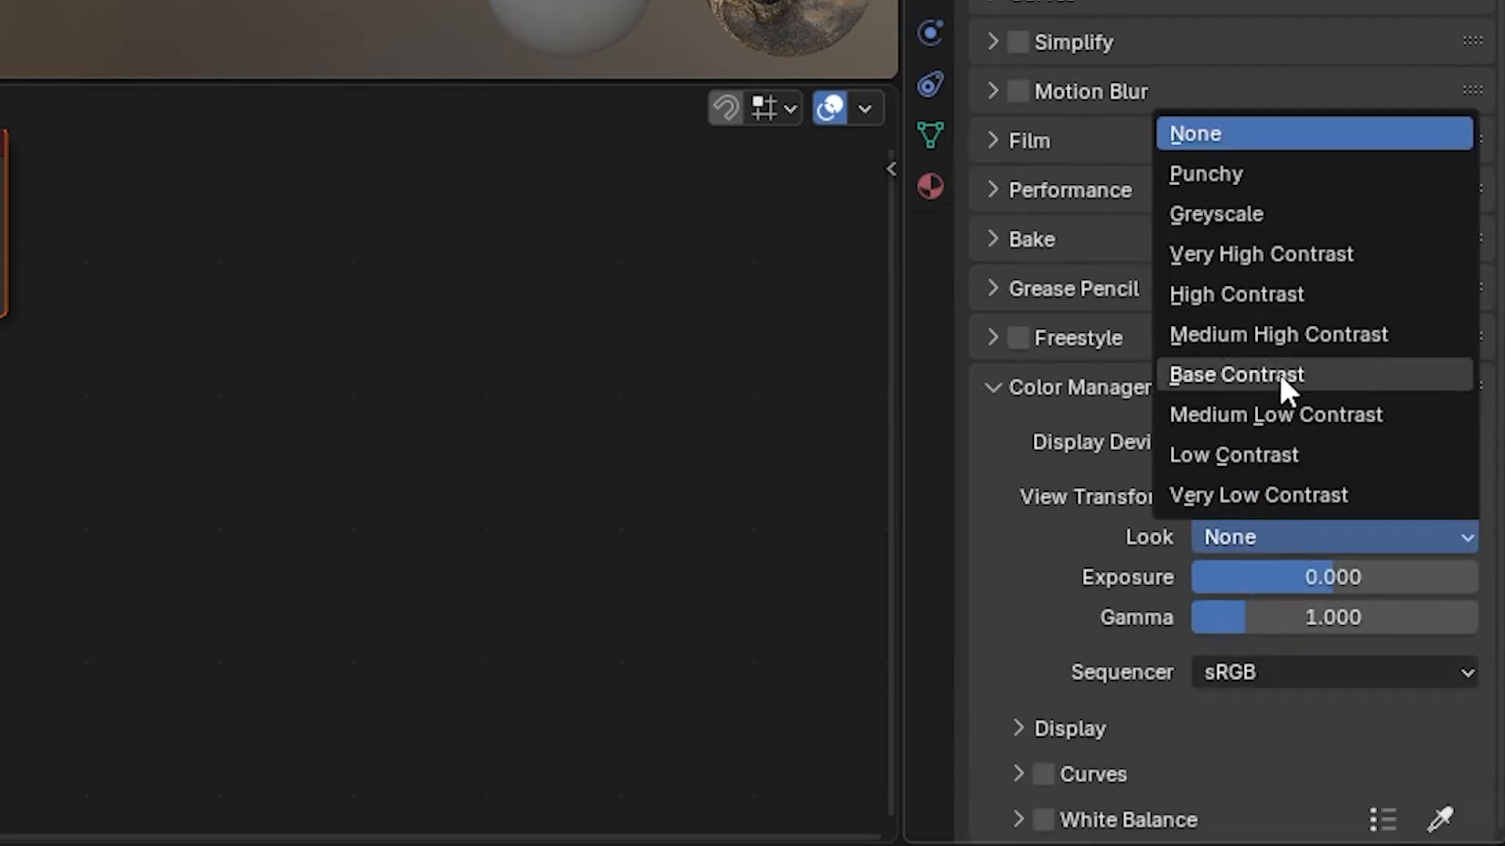
click(1282, 334)
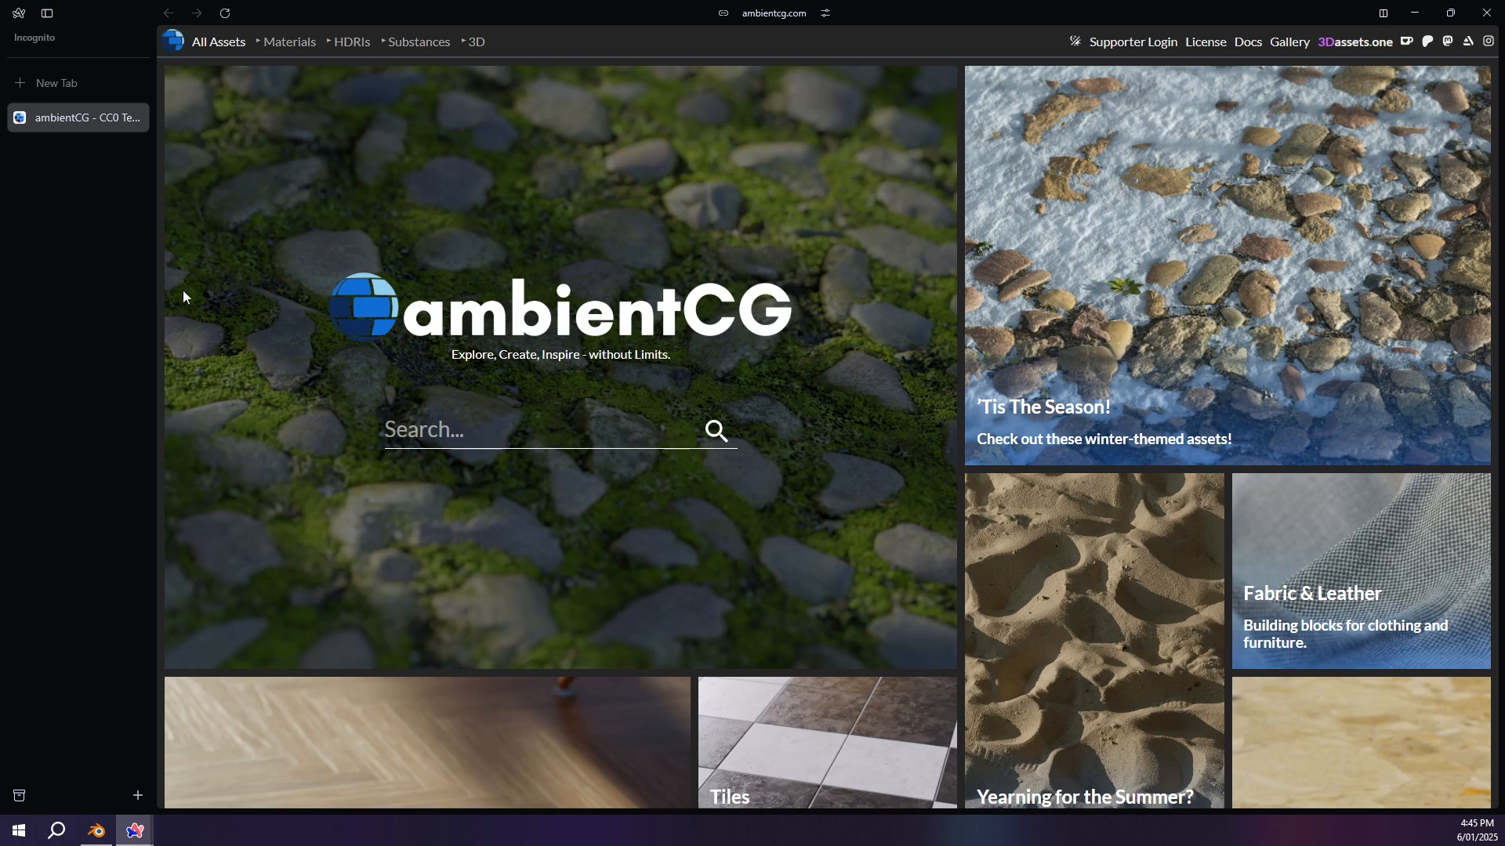
Step: In the browser, search ambientCG materials for "metal" and download the Metal 036 texture set as 4K-JPG
click(282, 51)
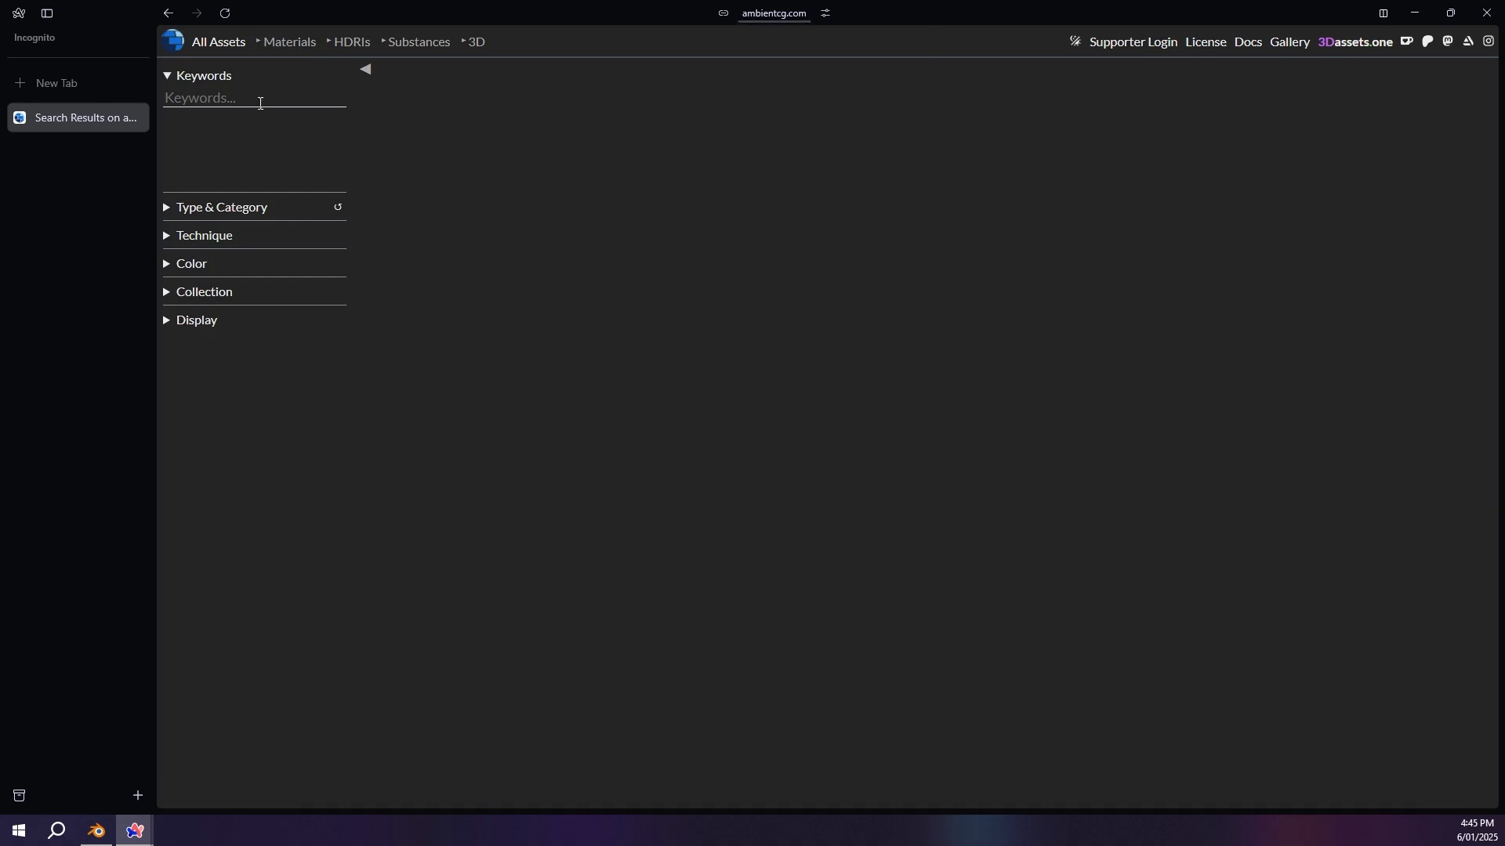
click(227, 98)
text(metal)
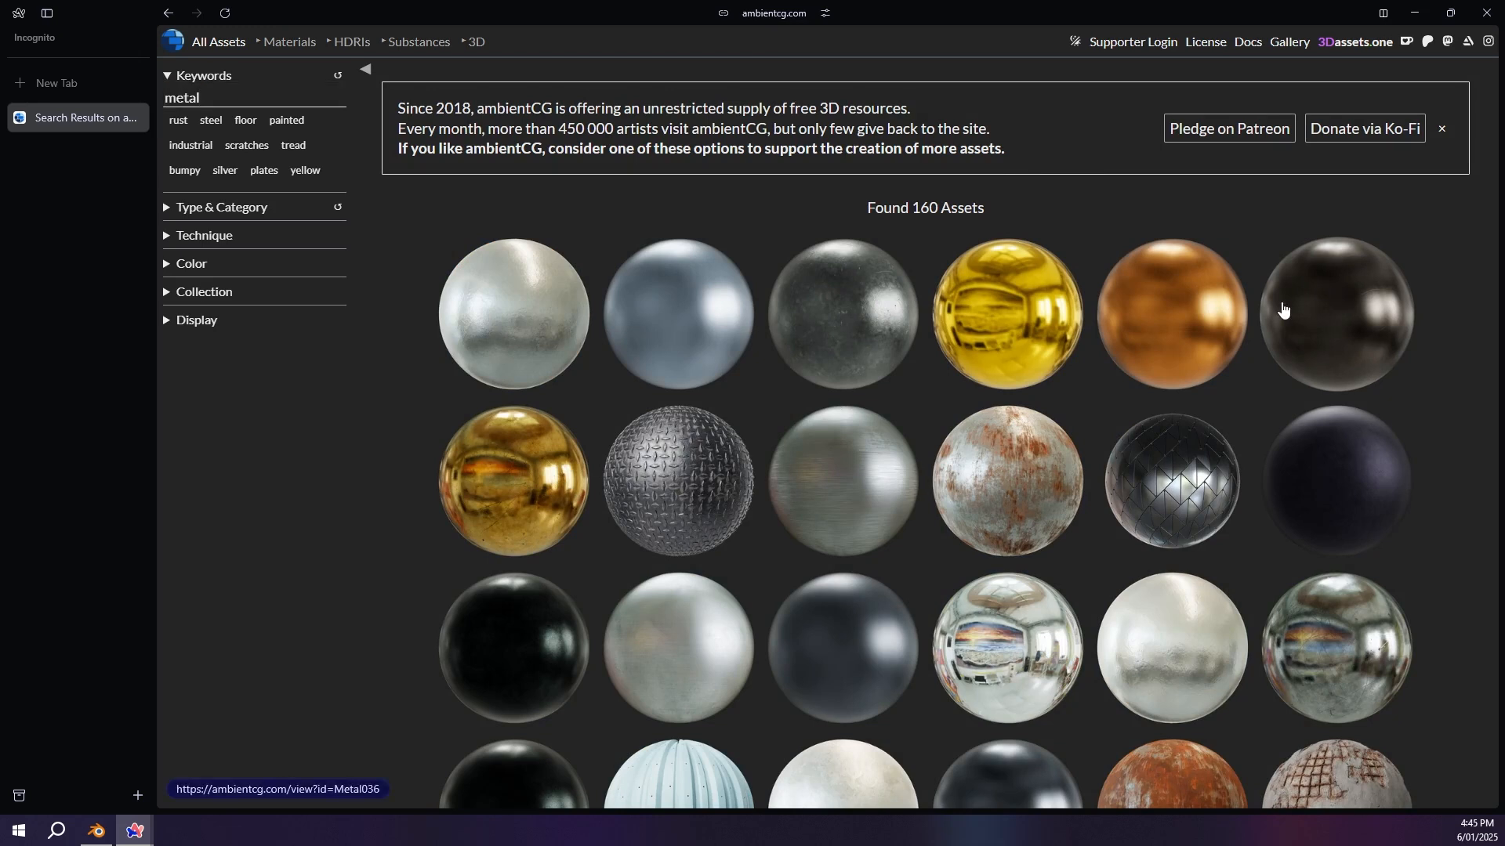
click(1284, 314)
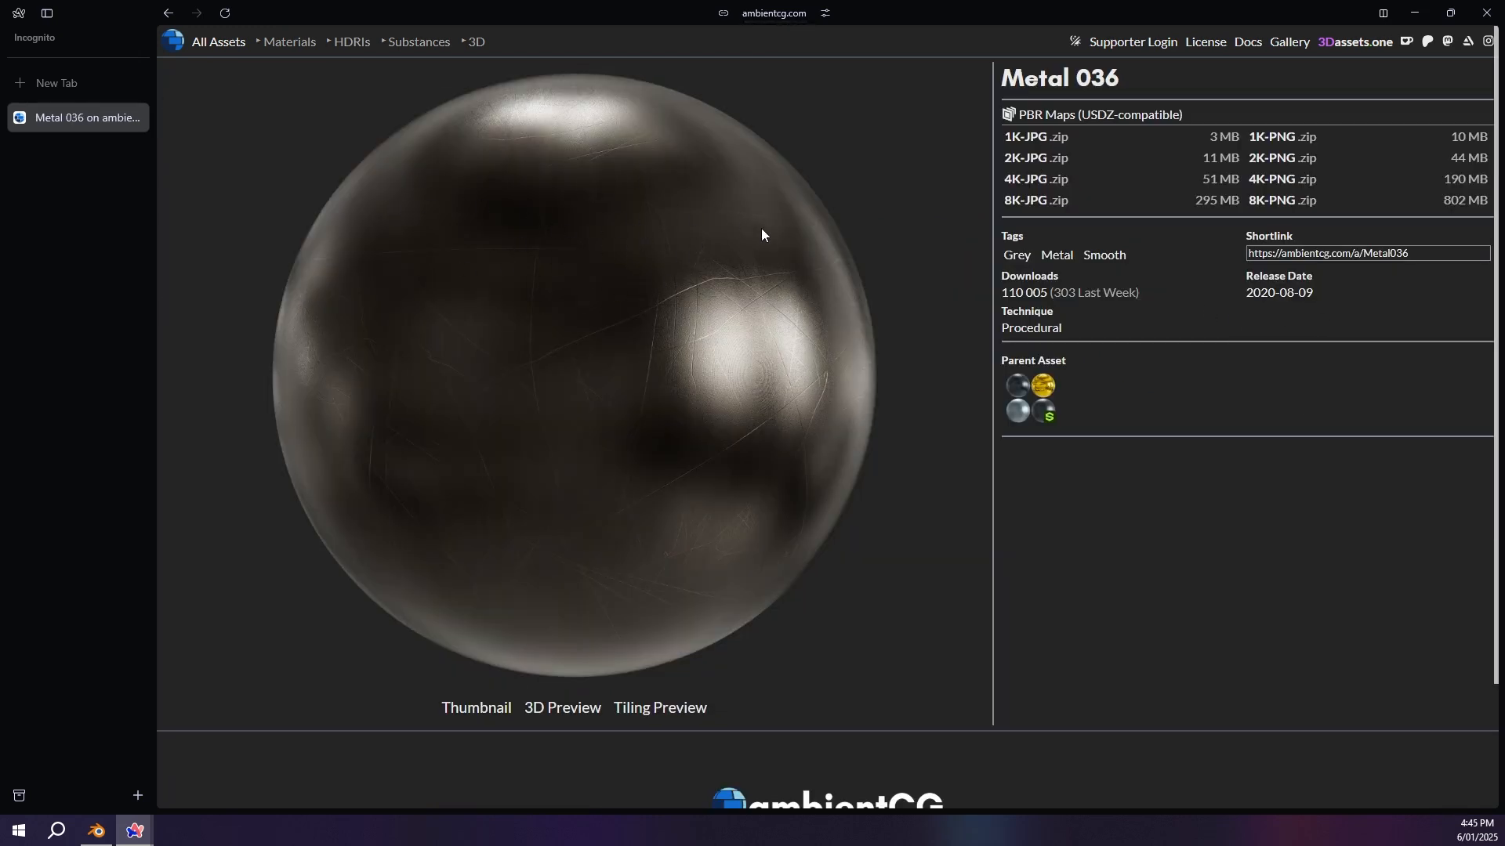
click(1065, 178)
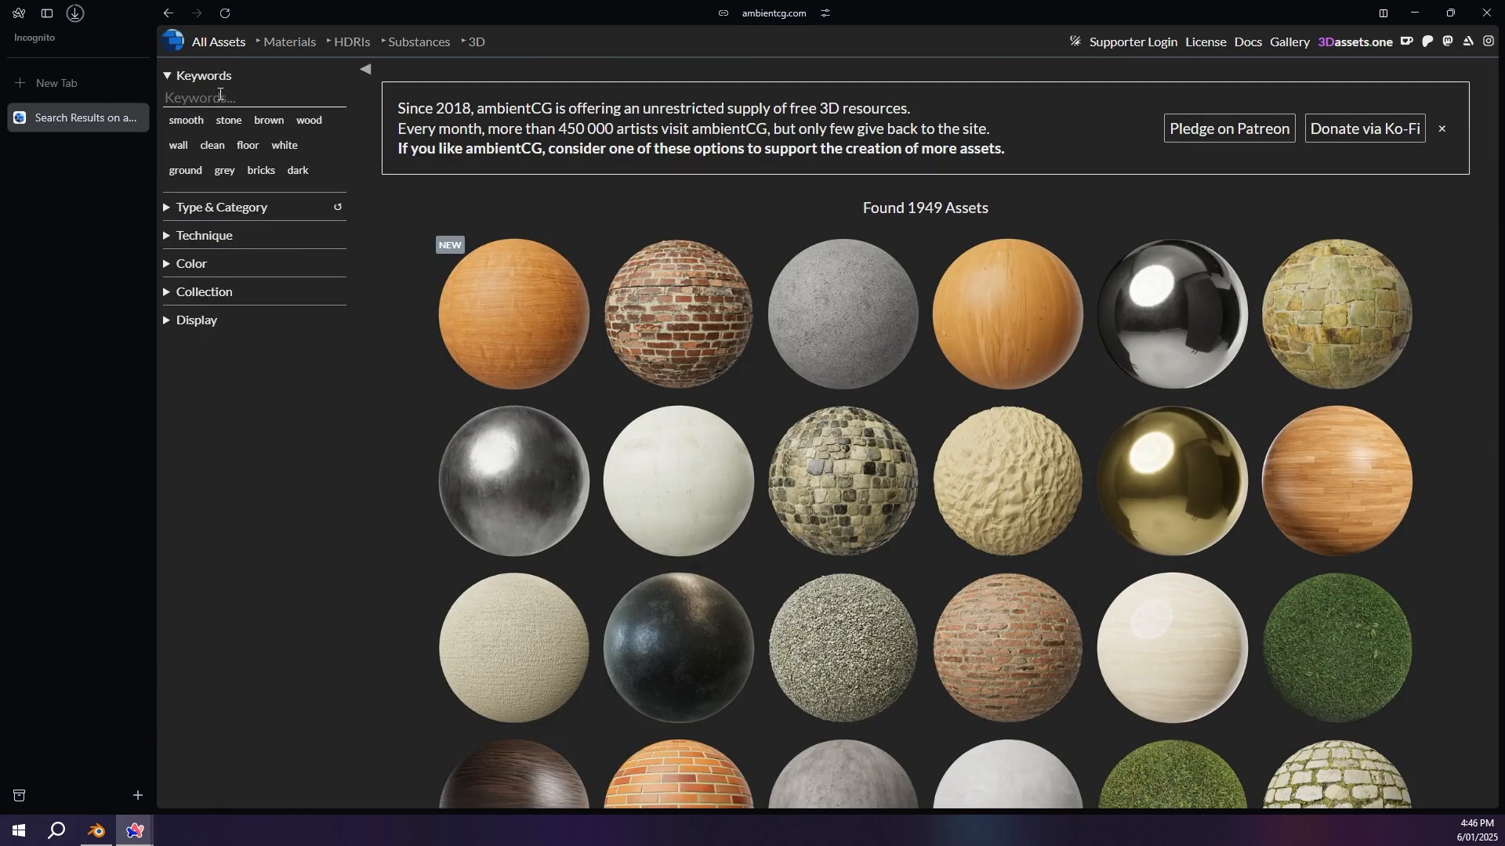
Step: Search ambientCG for "wood", download the Wood 051 texture set as 4K-JPG, and close the browser
click(221, 96)
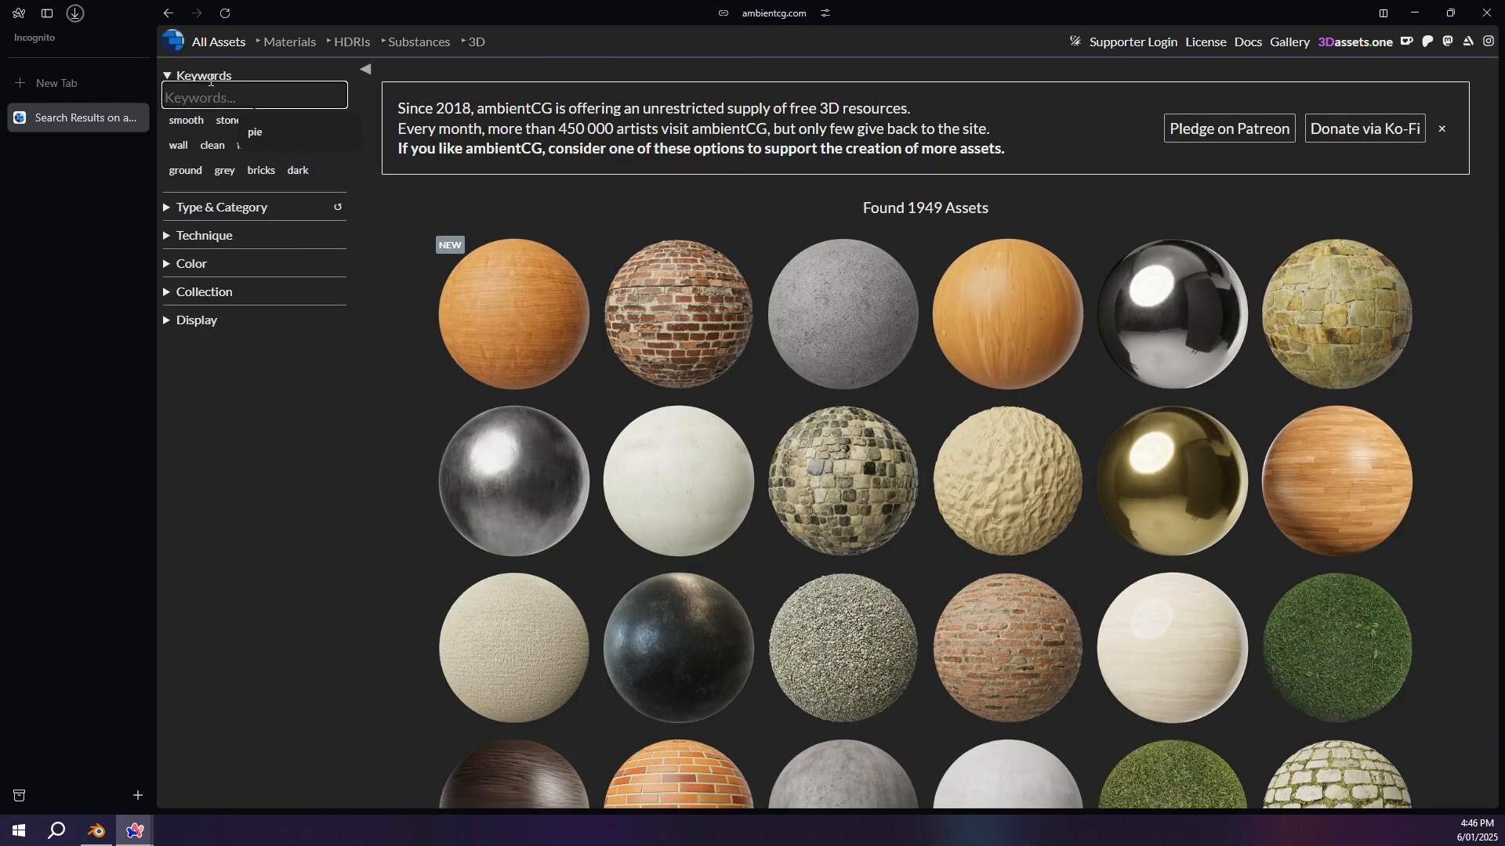
text(wood)
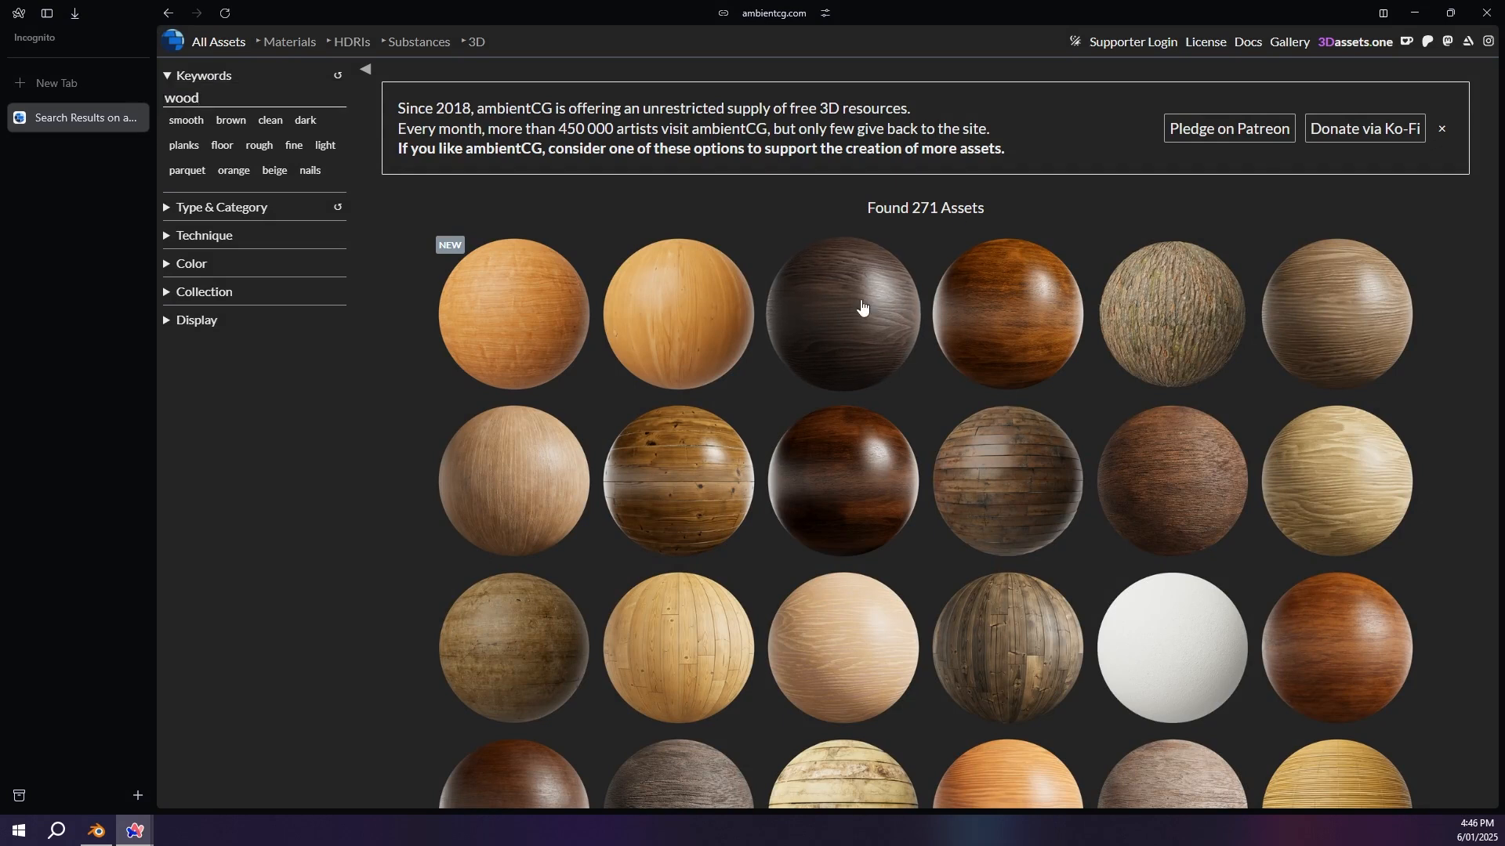
click(865, 309)
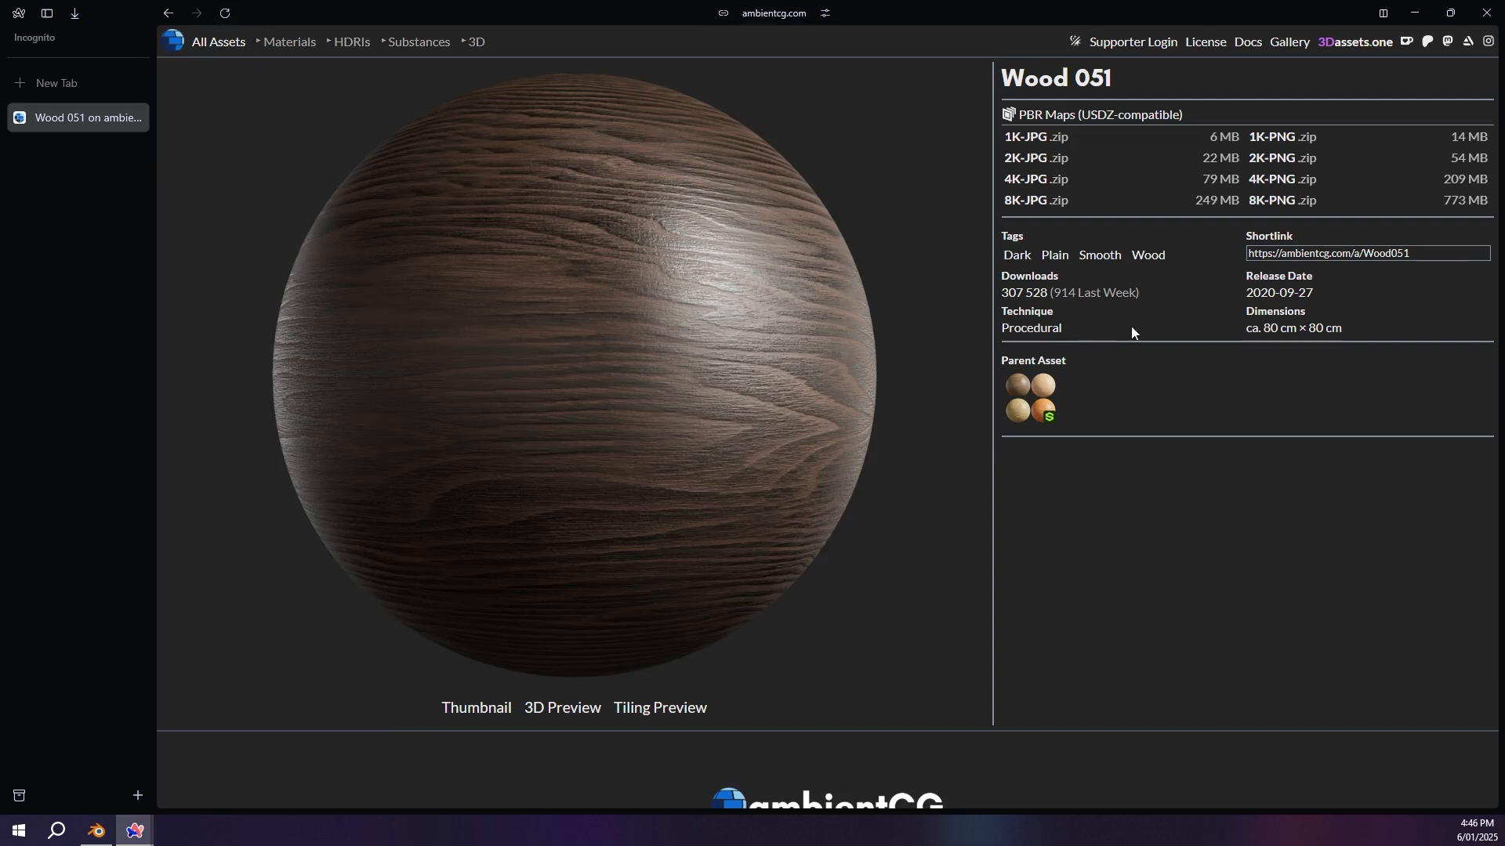
click(1038, 180)
key(alt+Left)
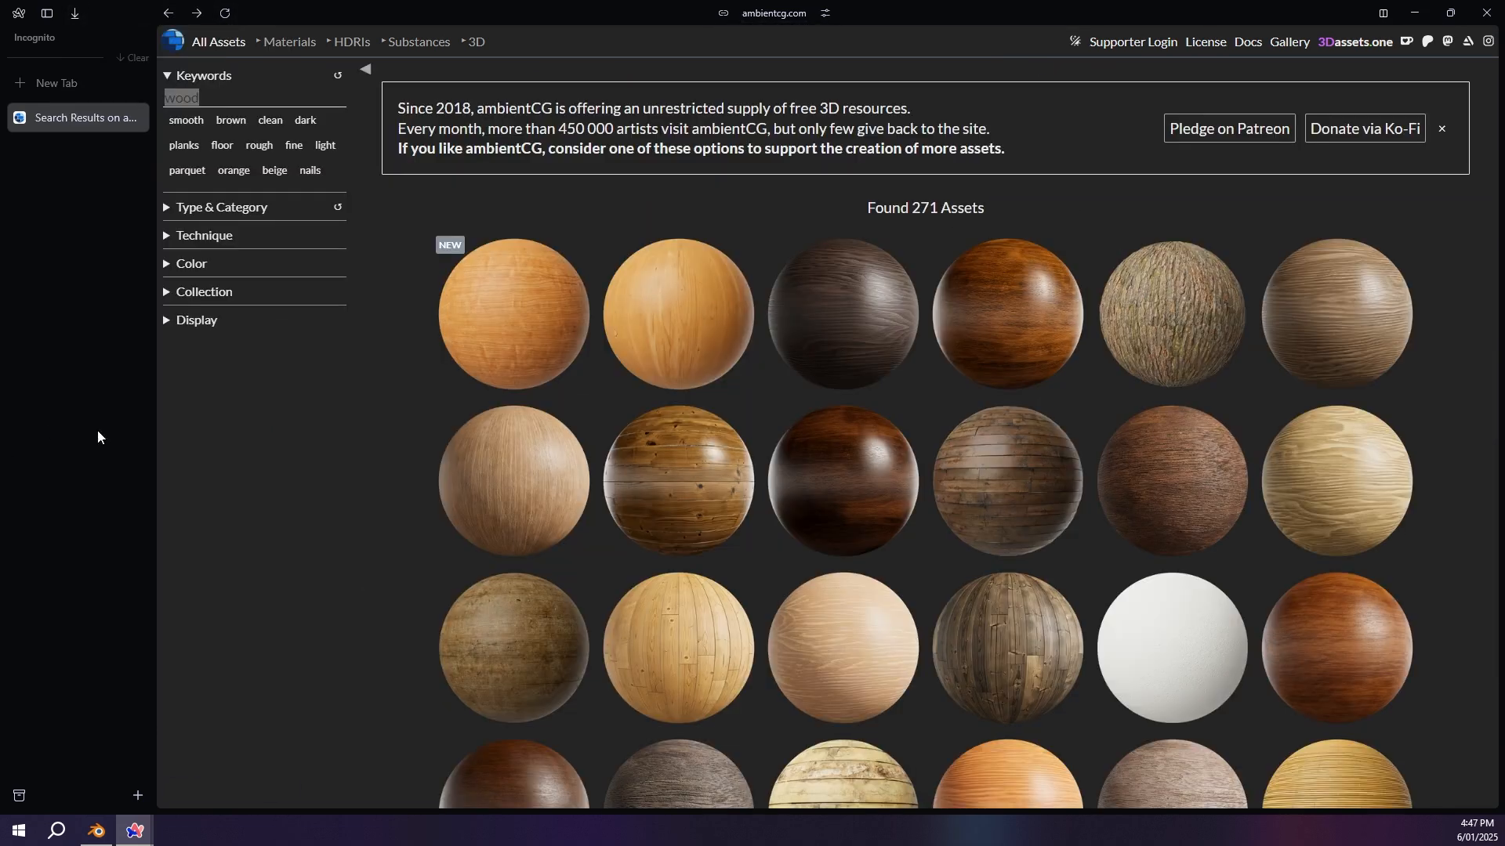
click(1486, 13)
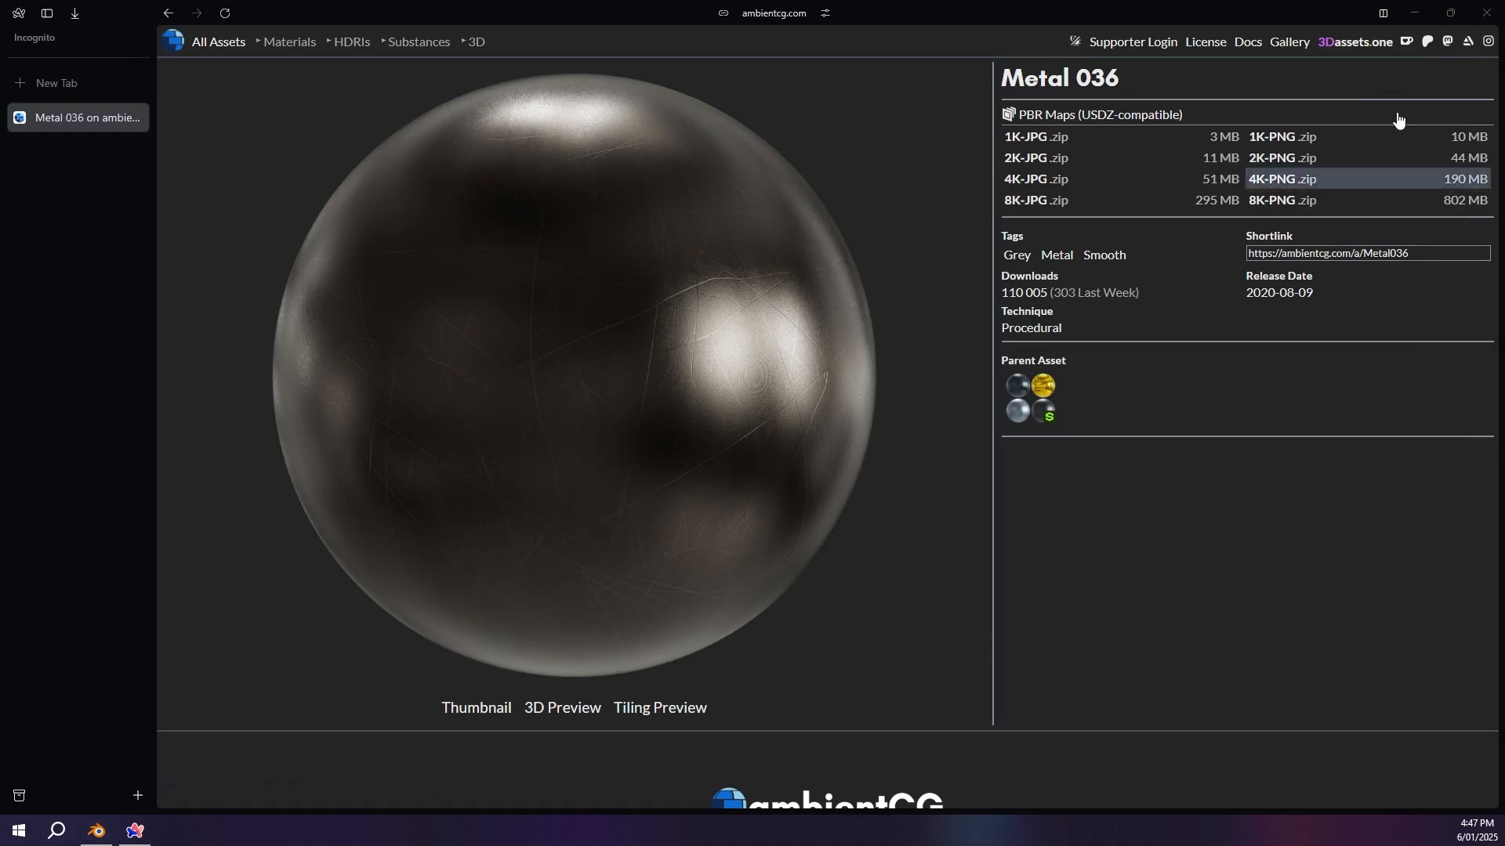
click(1486, 12)
Step: In File Explorer, transfer Wood051_4K-JPG.zip and Metal036_4K-JPG.zip from Downloads into the project's assets folder
key(super+e)
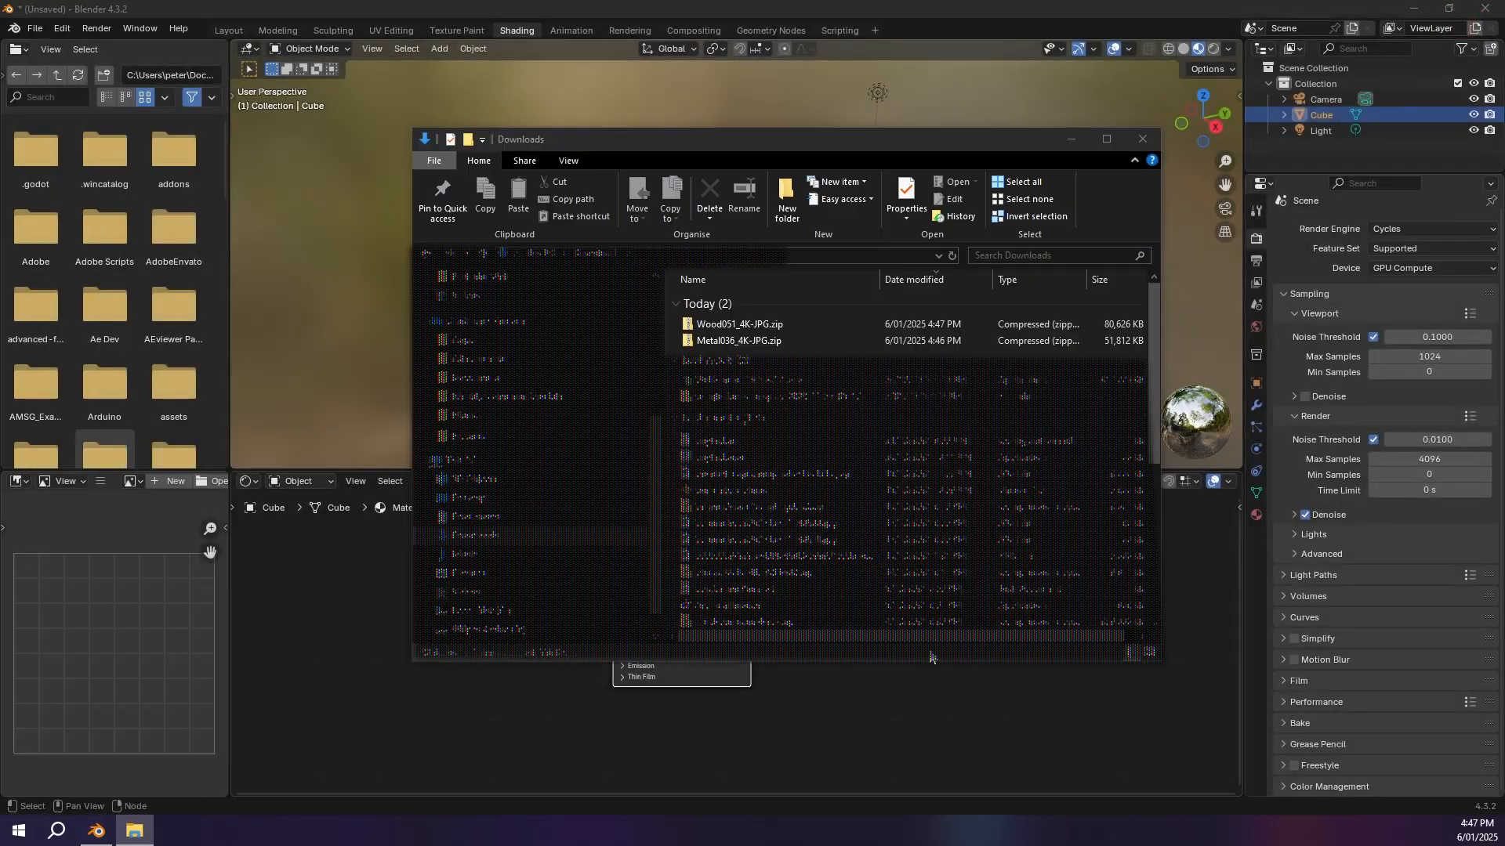
click(799, 326)
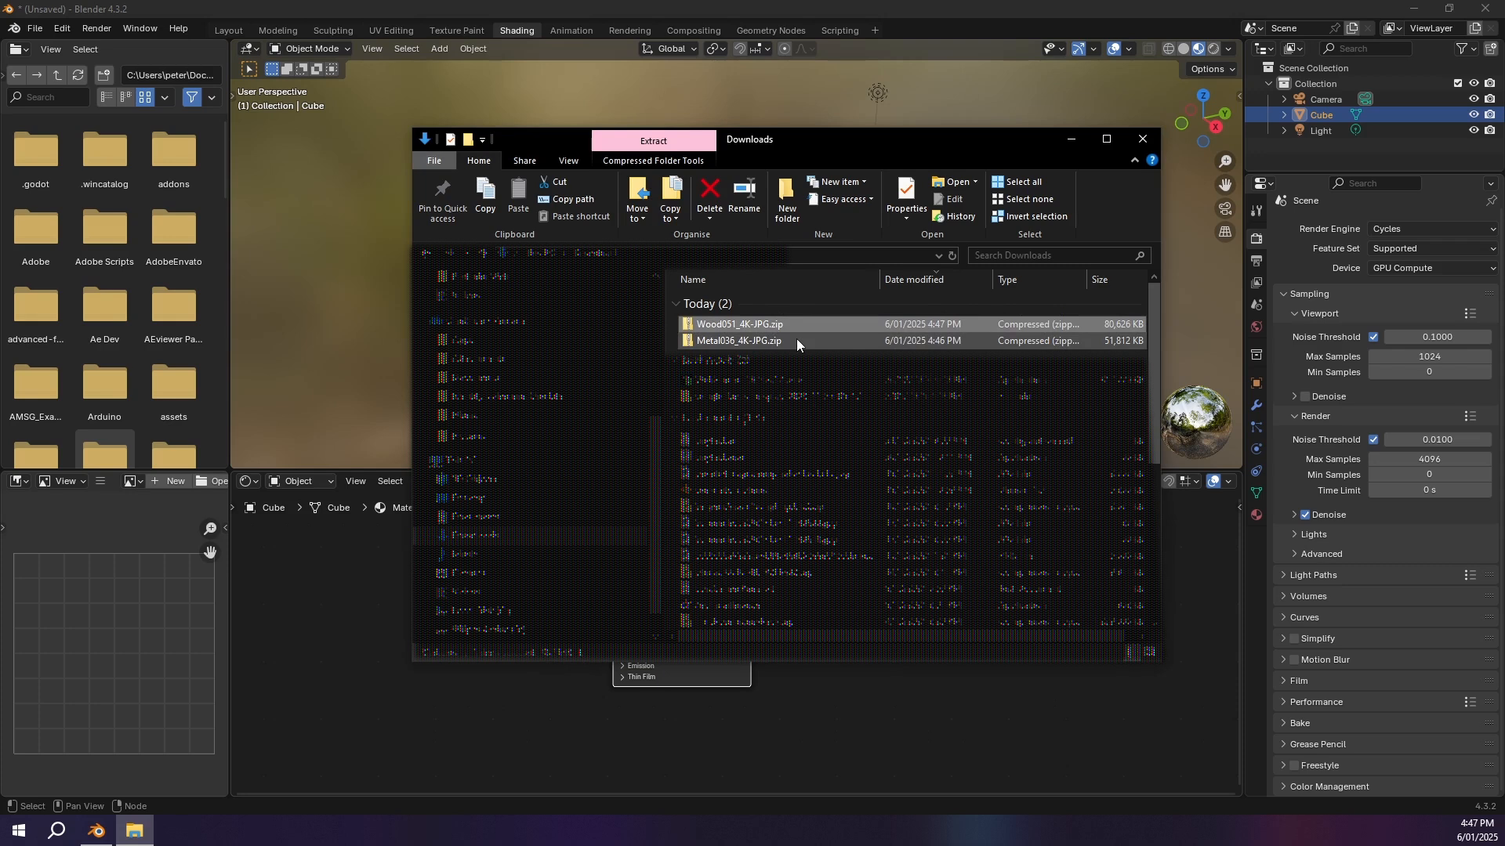
shift+click(784, 339)
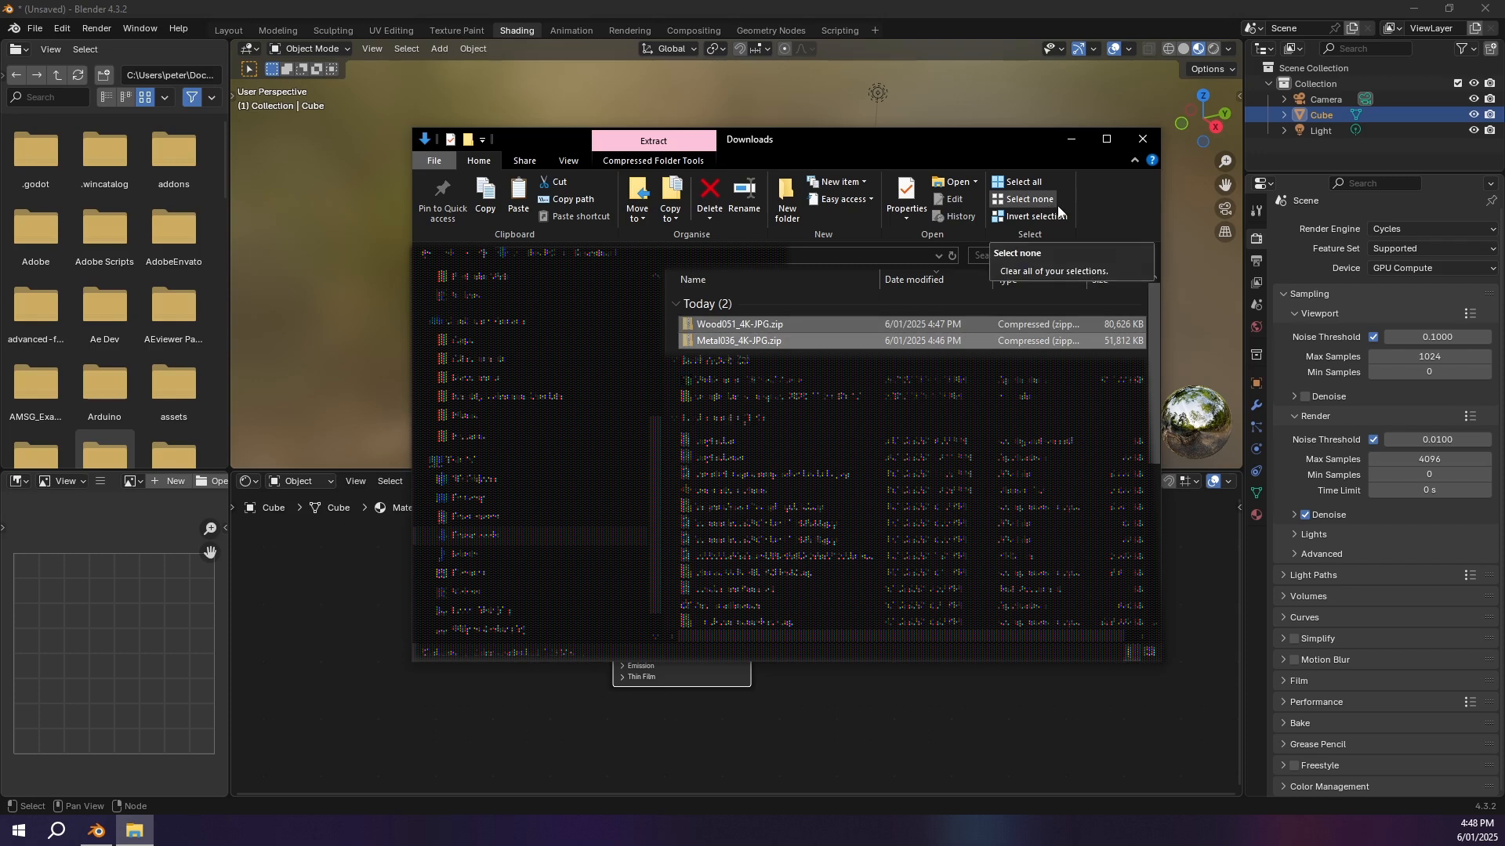
click(1142, 138)
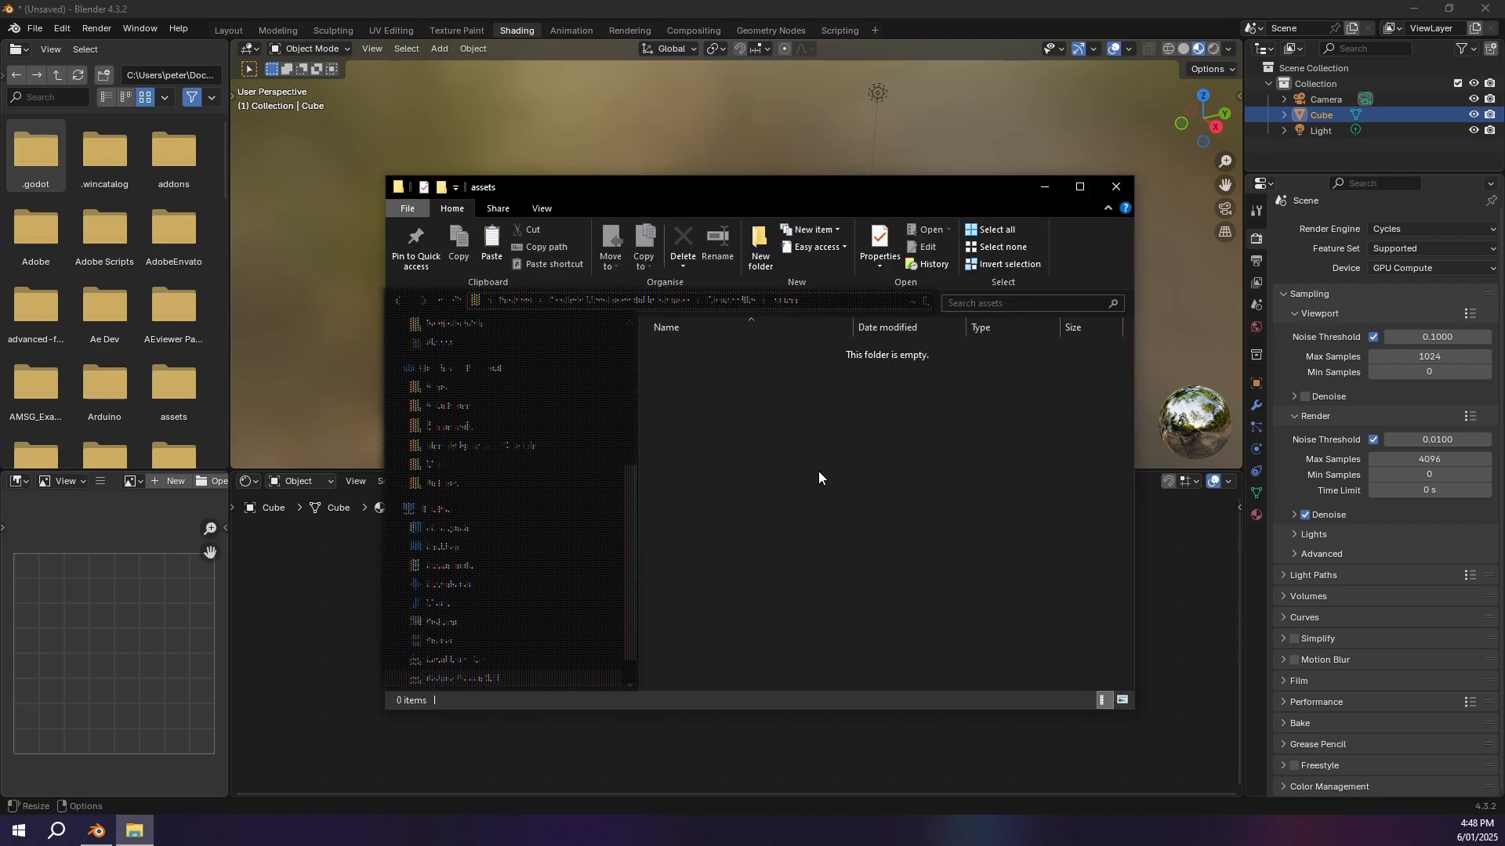
key(ctrl+v)
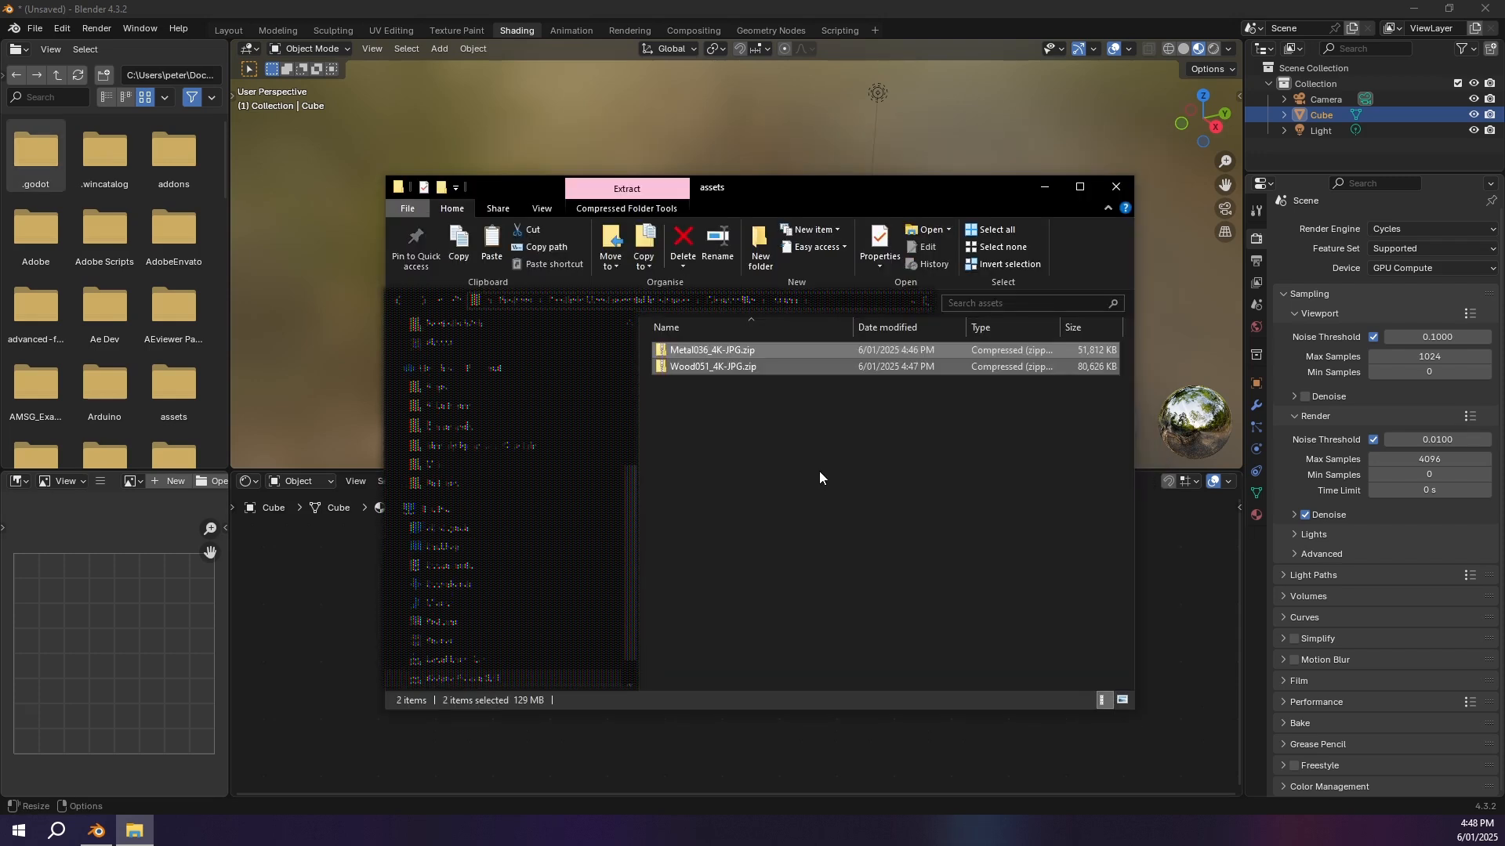
Step: Extract both texture archives in the assets folder into their own separate subfolders with 7-Zip
click(820, 471)
drag(806, 431, 688, 351)
right_click(688, 352)
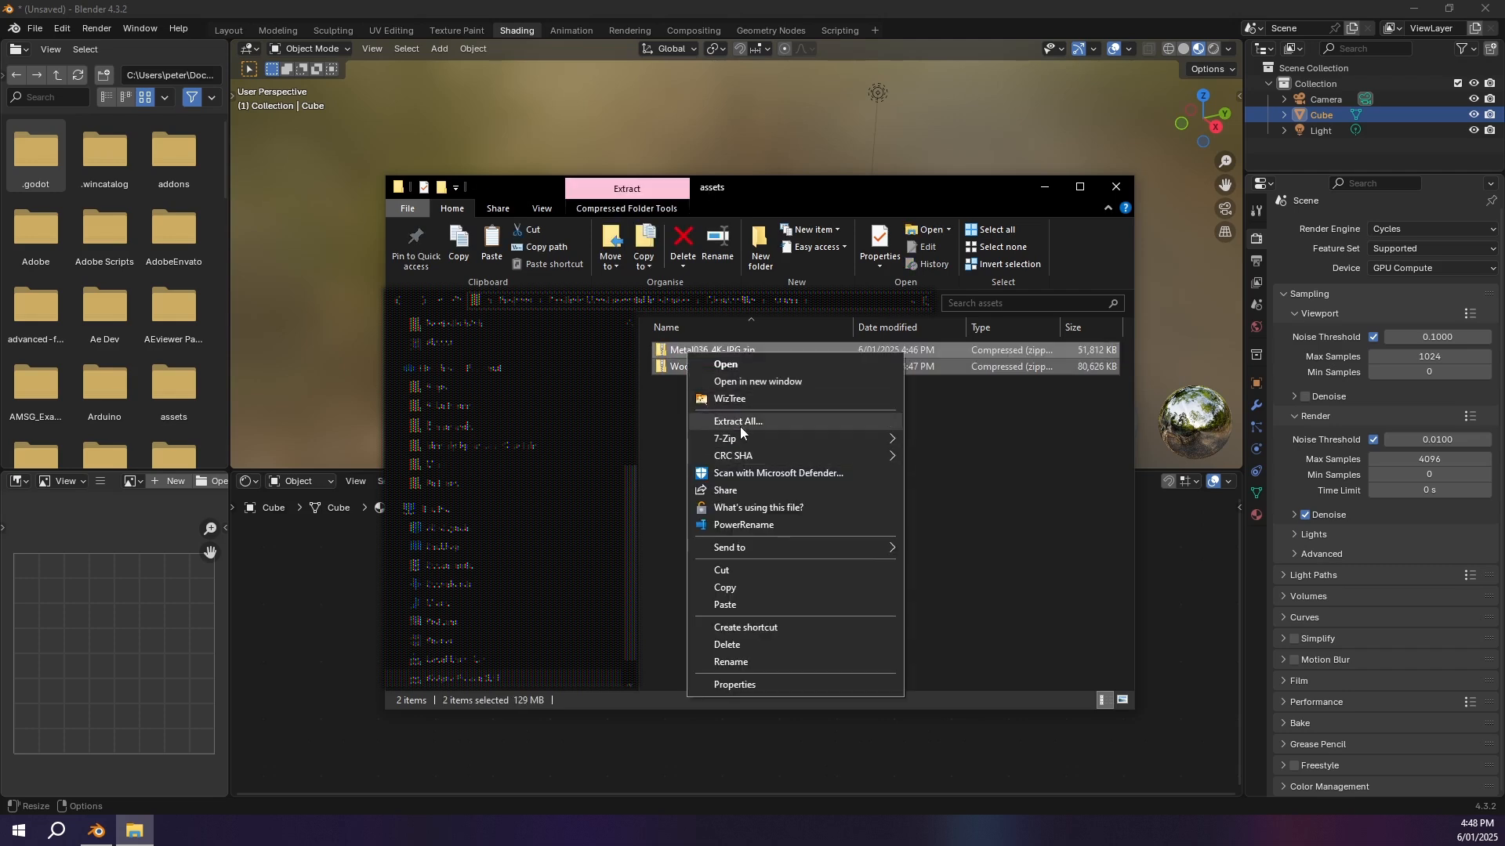
right_click(680, 361)
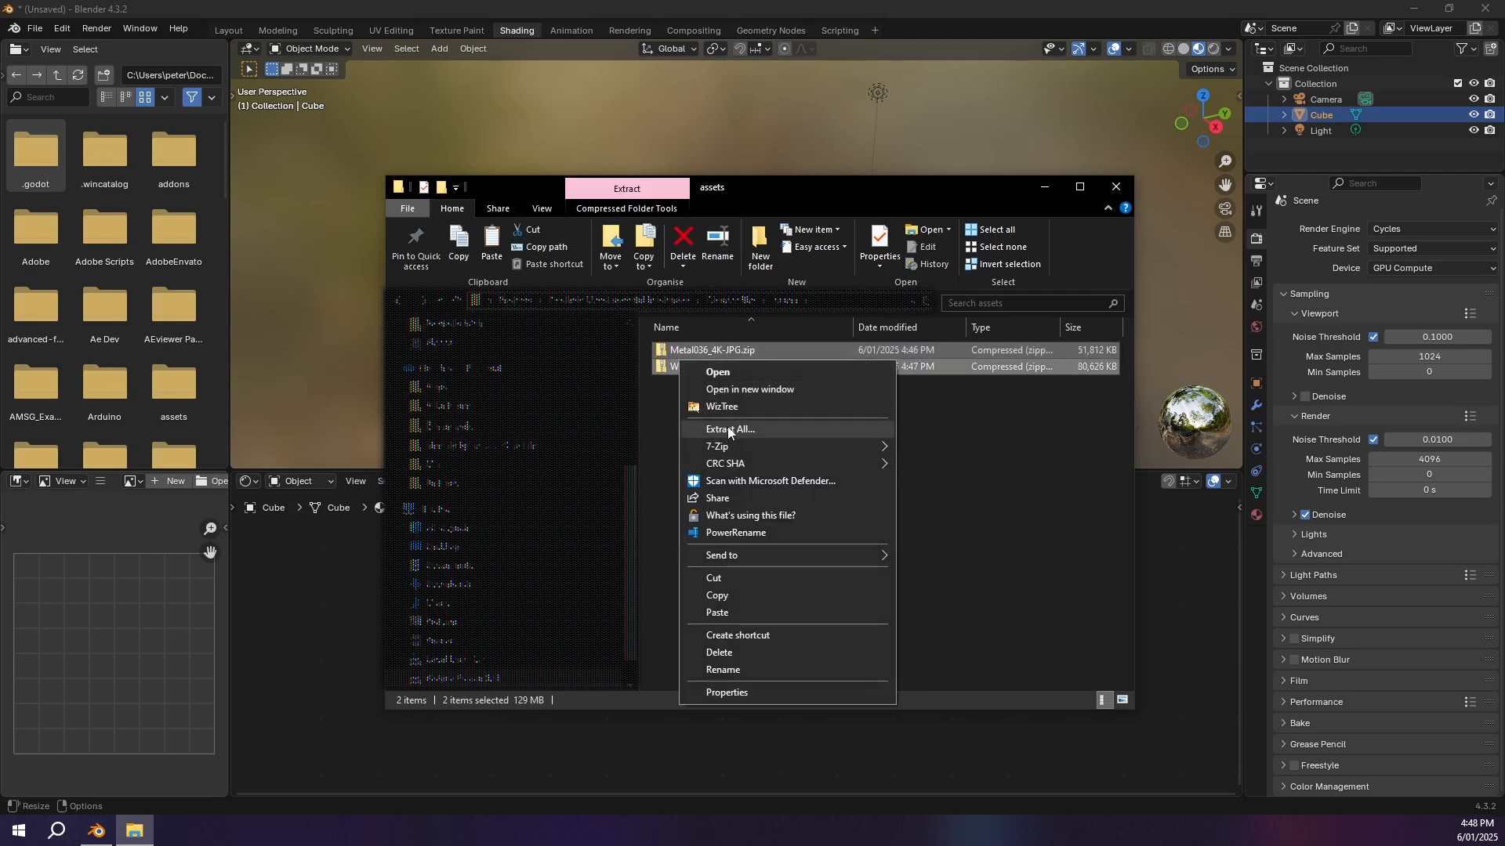
mouse_move(768, 446)
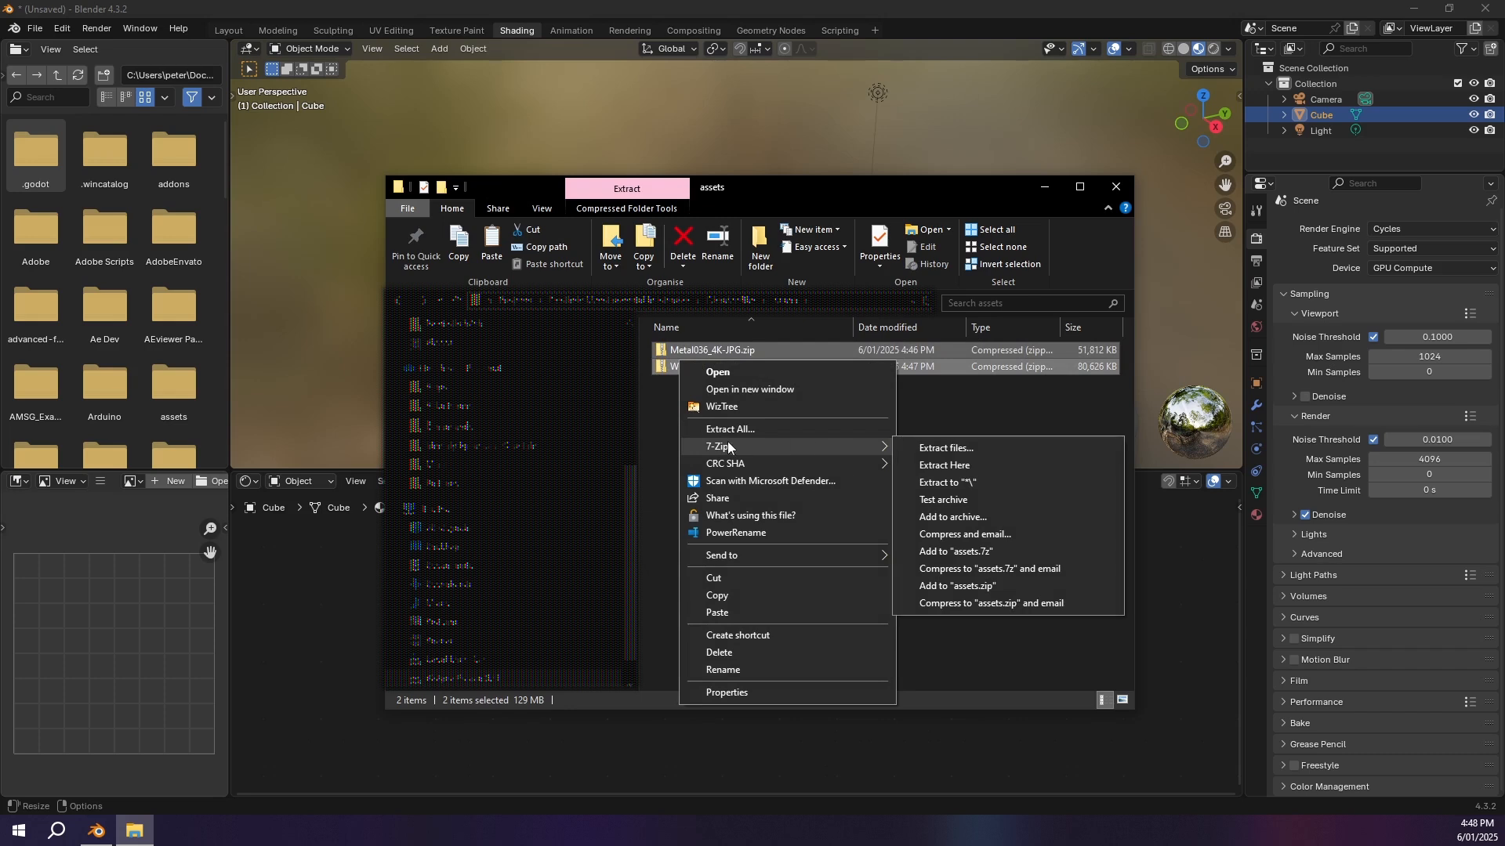
click(944, 483)
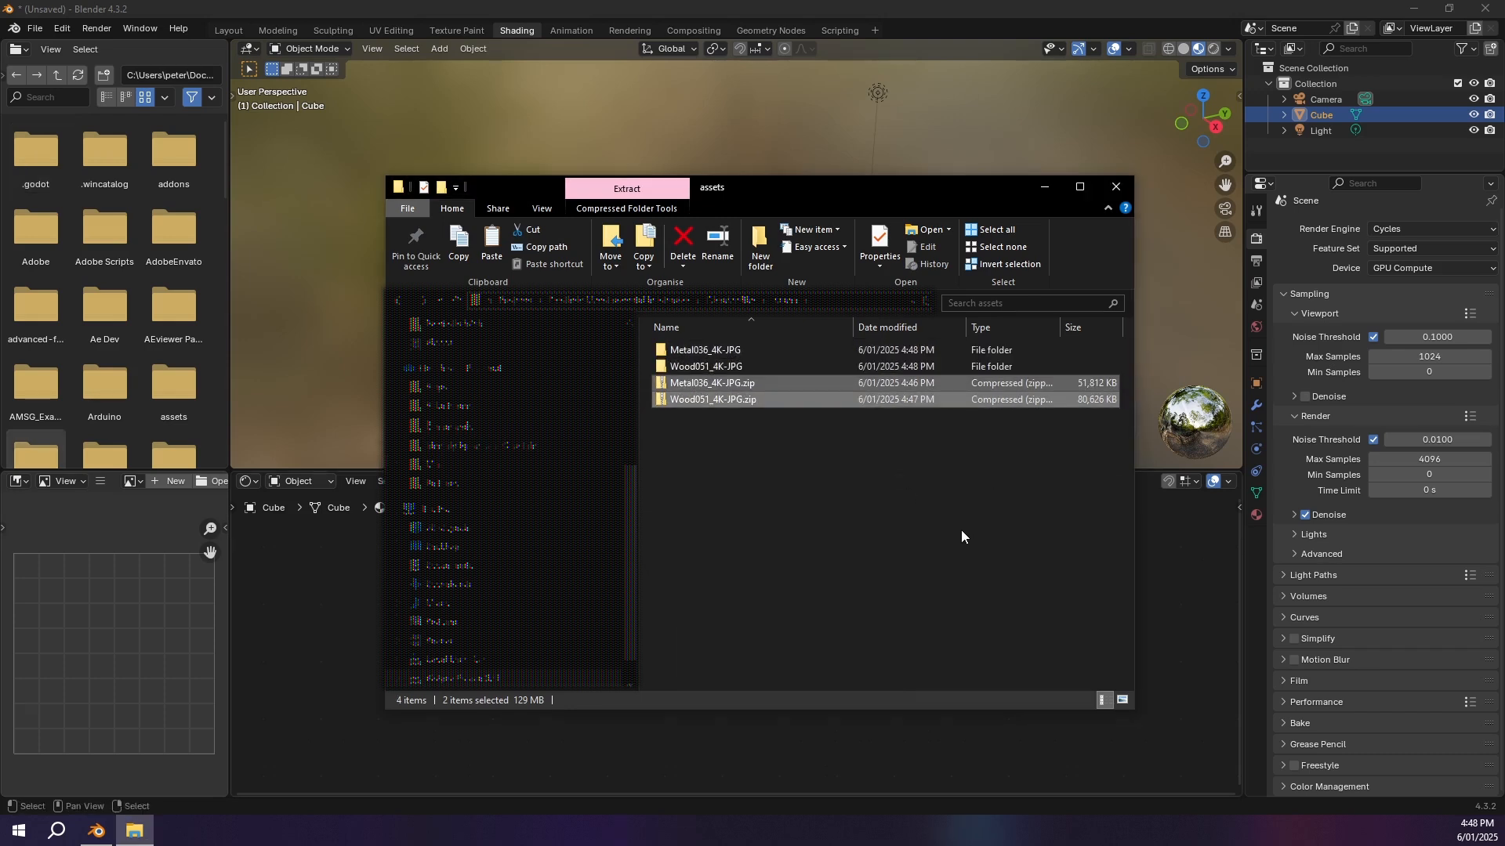
Step: Delete the two zip archives from the assets folder, keeping only the extracted texture folders
key(Delete)
drag(703, 397, 686, 351)
drag(745, 441, 692, 345)
mouse_move(780, 424)
mouse_down()
mouse_move(694, 336)
mouse_move(794, 449)
mouse_up()
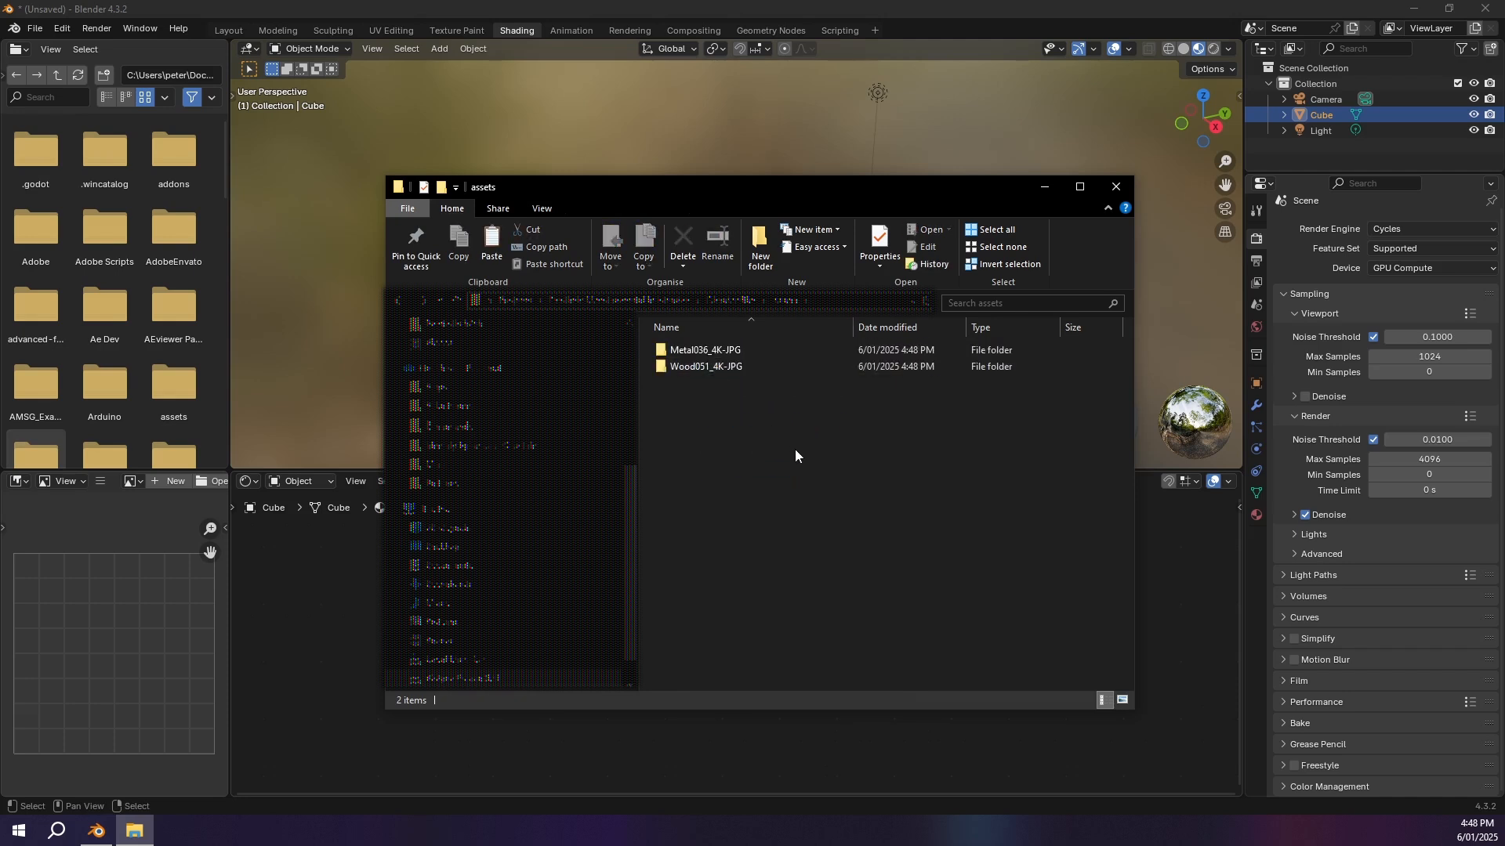
Step: Switch to Blender and save the scene as Realistic Metal.blend next to the assets folder
click(300, 617)
key(ctrl+s)
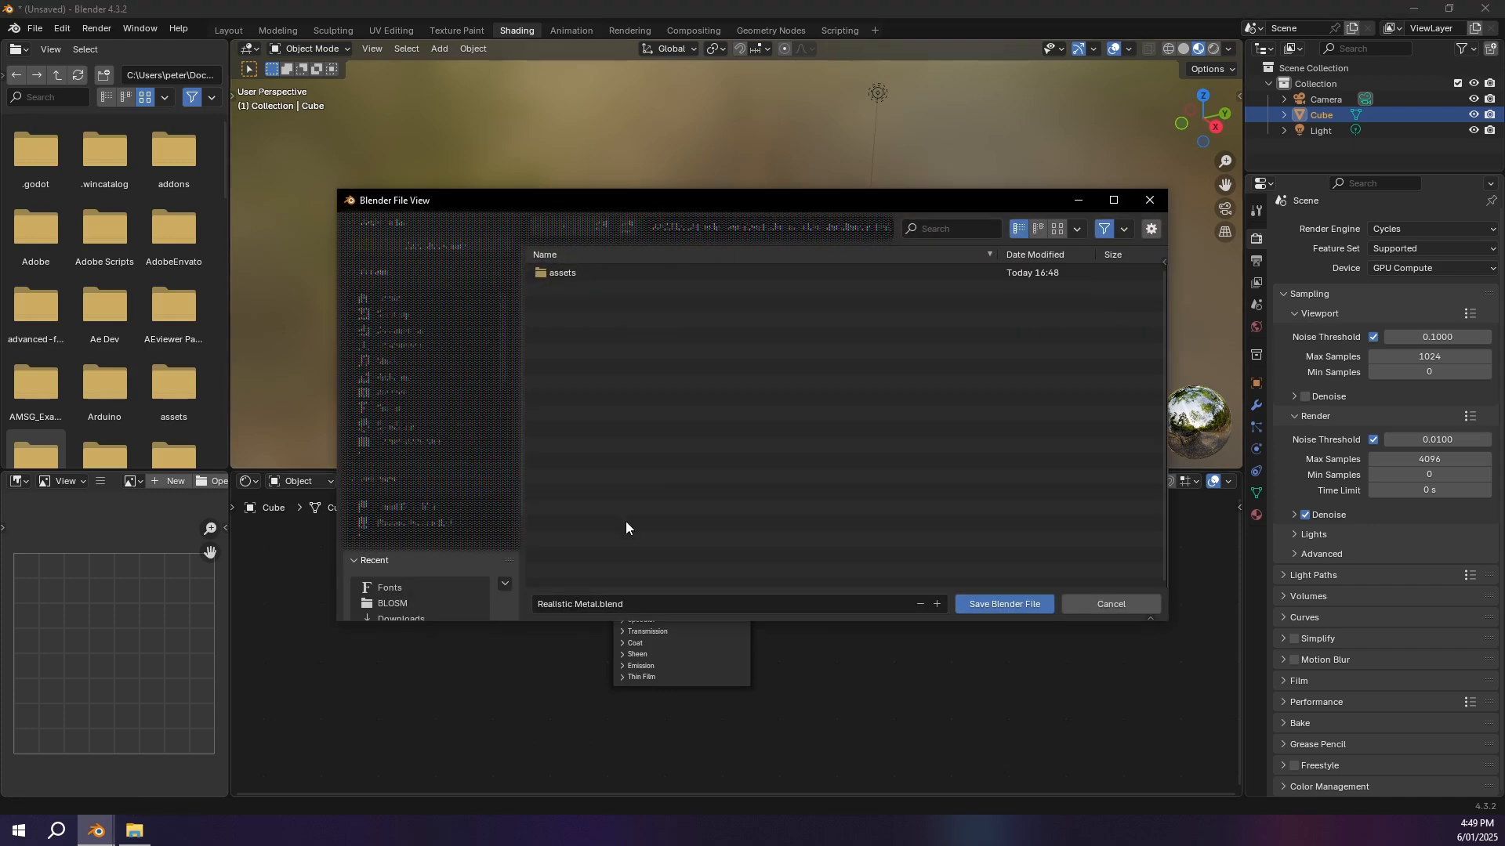
click(1008, 604)
middle_drag(849, 603, 844, 632)
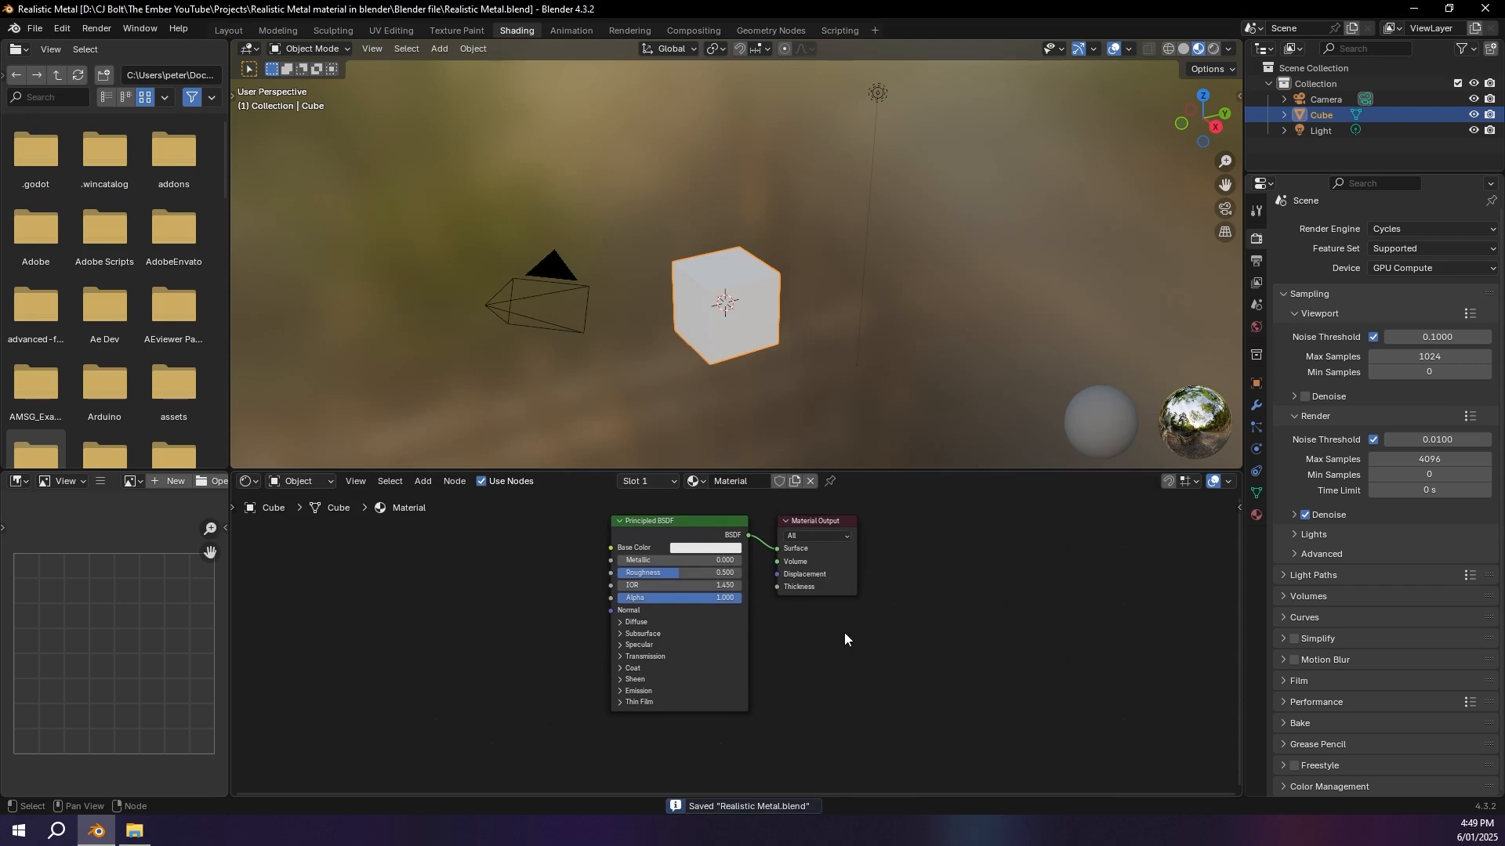
scroll(775, 431, up, 4)
scroll(773, 373, up, 3)
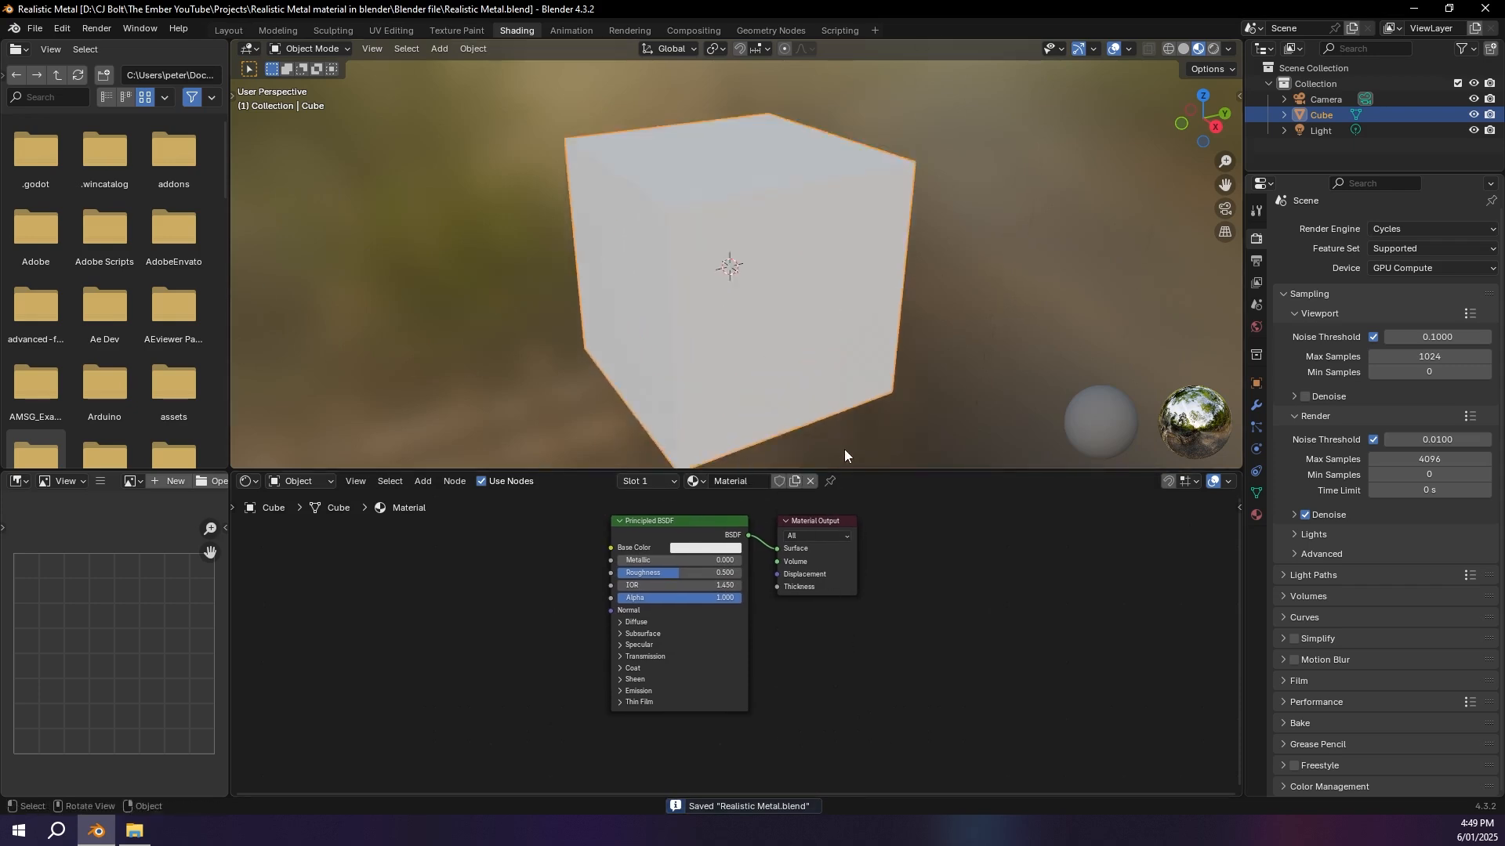
scroll(784, 404, down, 2)
middle_drag(545, 571, 580, 596)
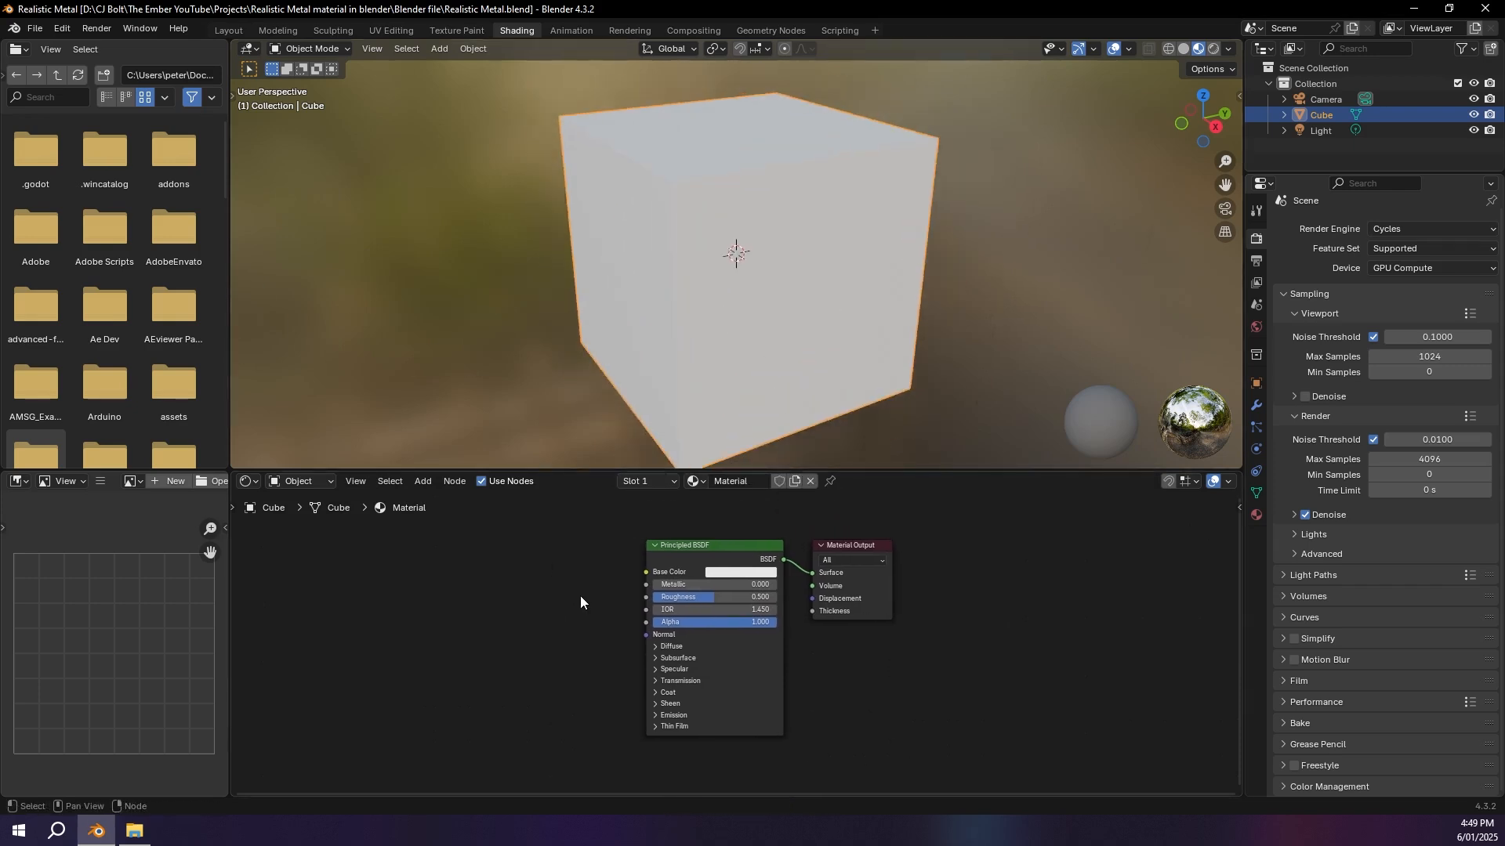
key(shift+a)
key(Escape)
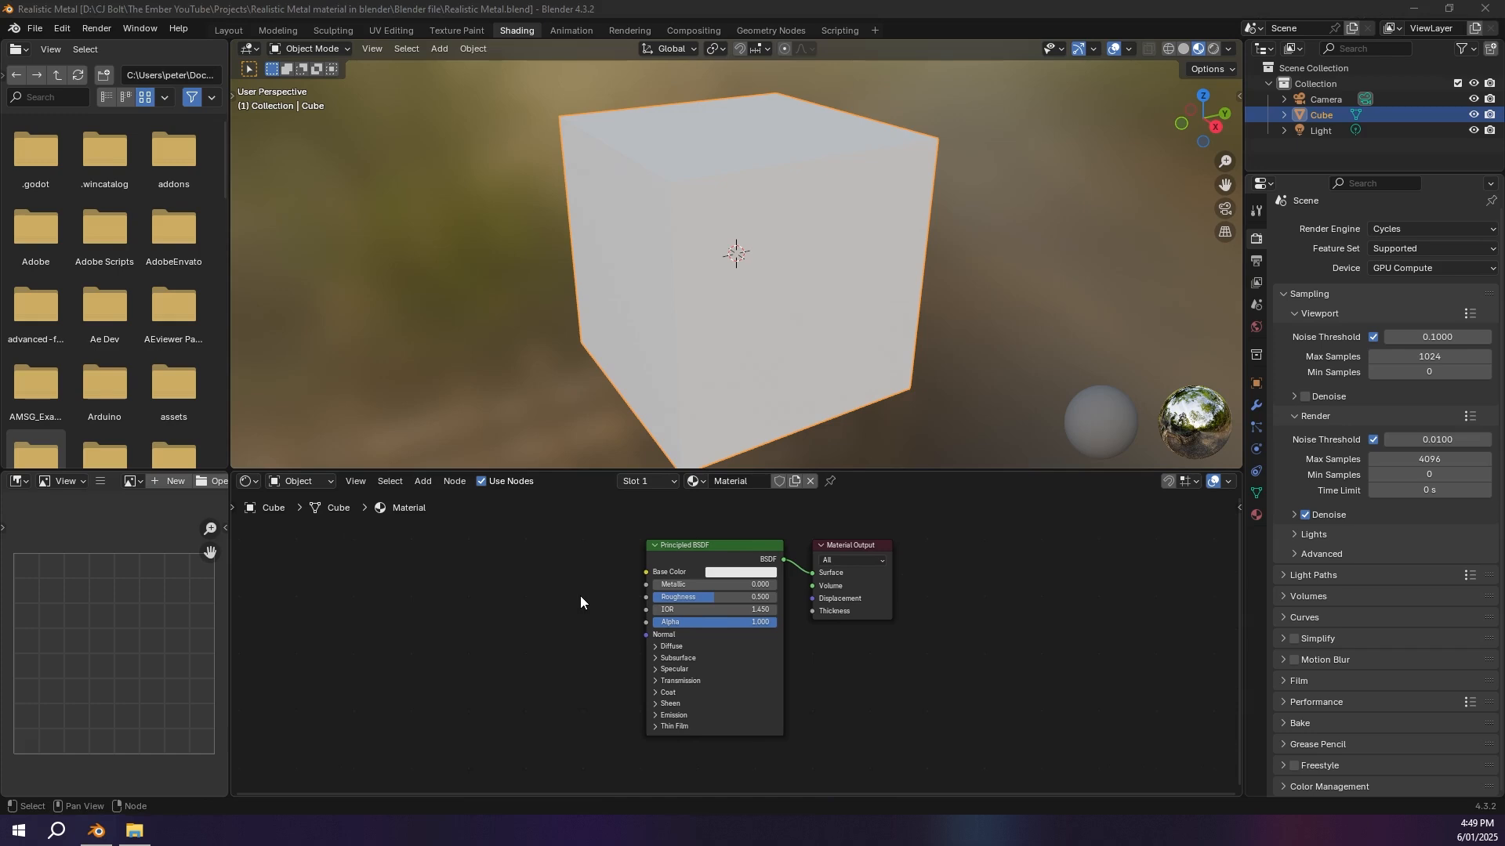
Step: Bring the Color, Metalness and Roughness images from the Metal036_4K-JPG folder into Blender's Shader Editor as image texture nodes
key(alt+Tab)
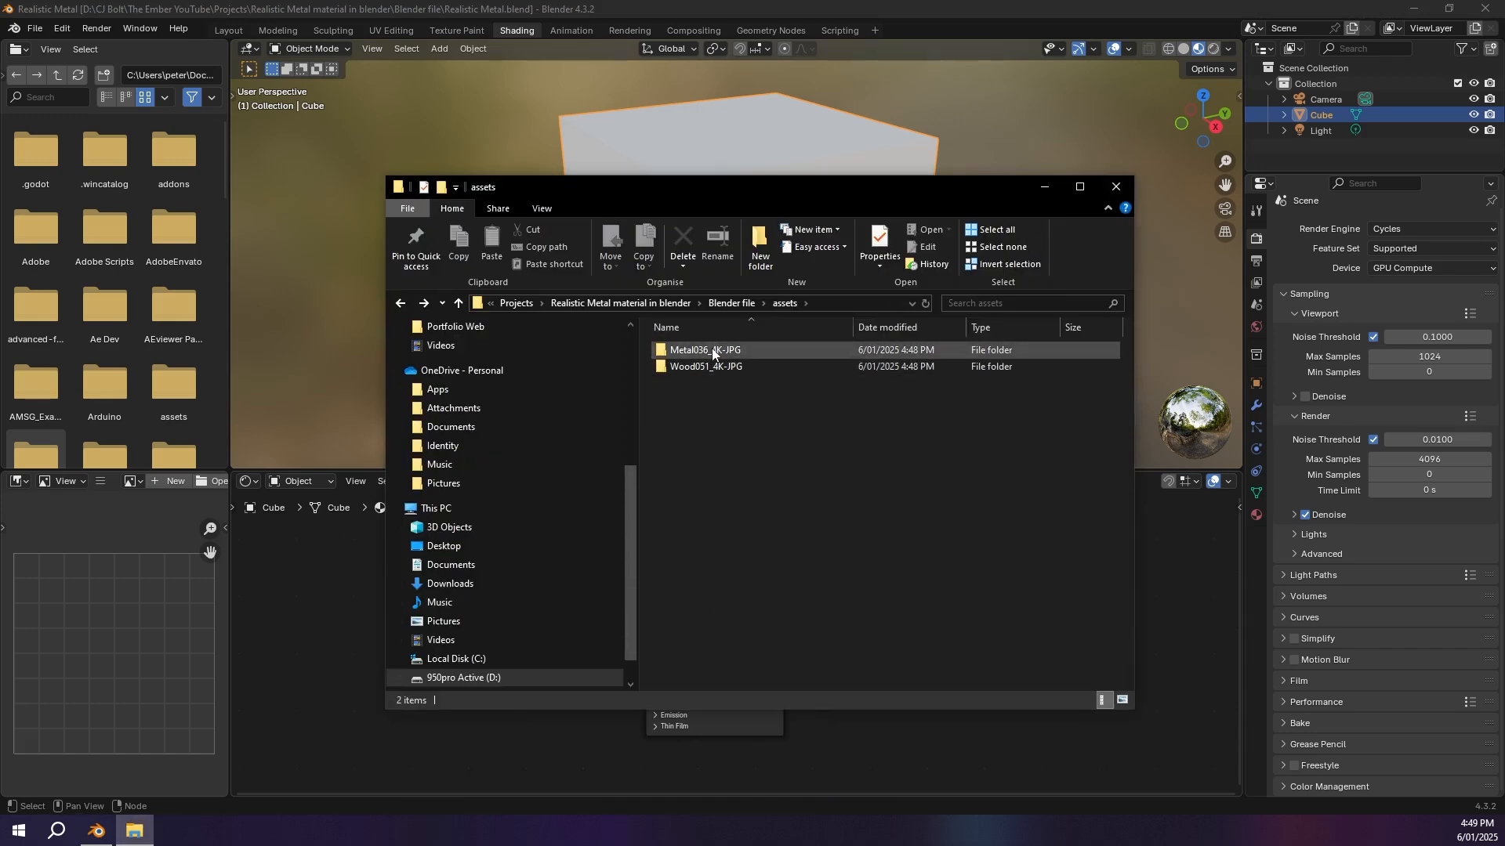
double_click(711, 349)
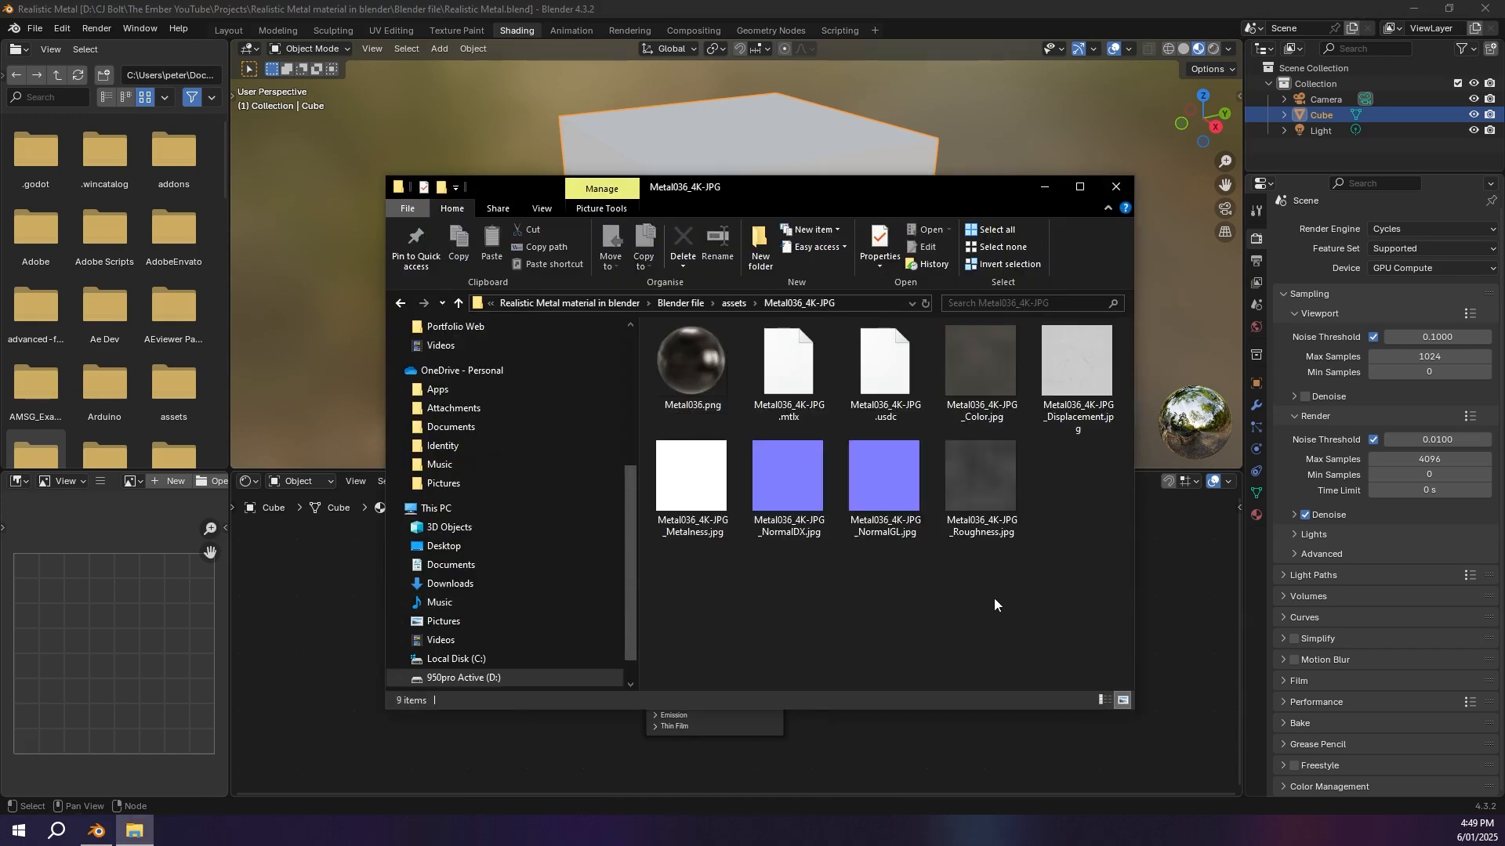
click(966, 478)
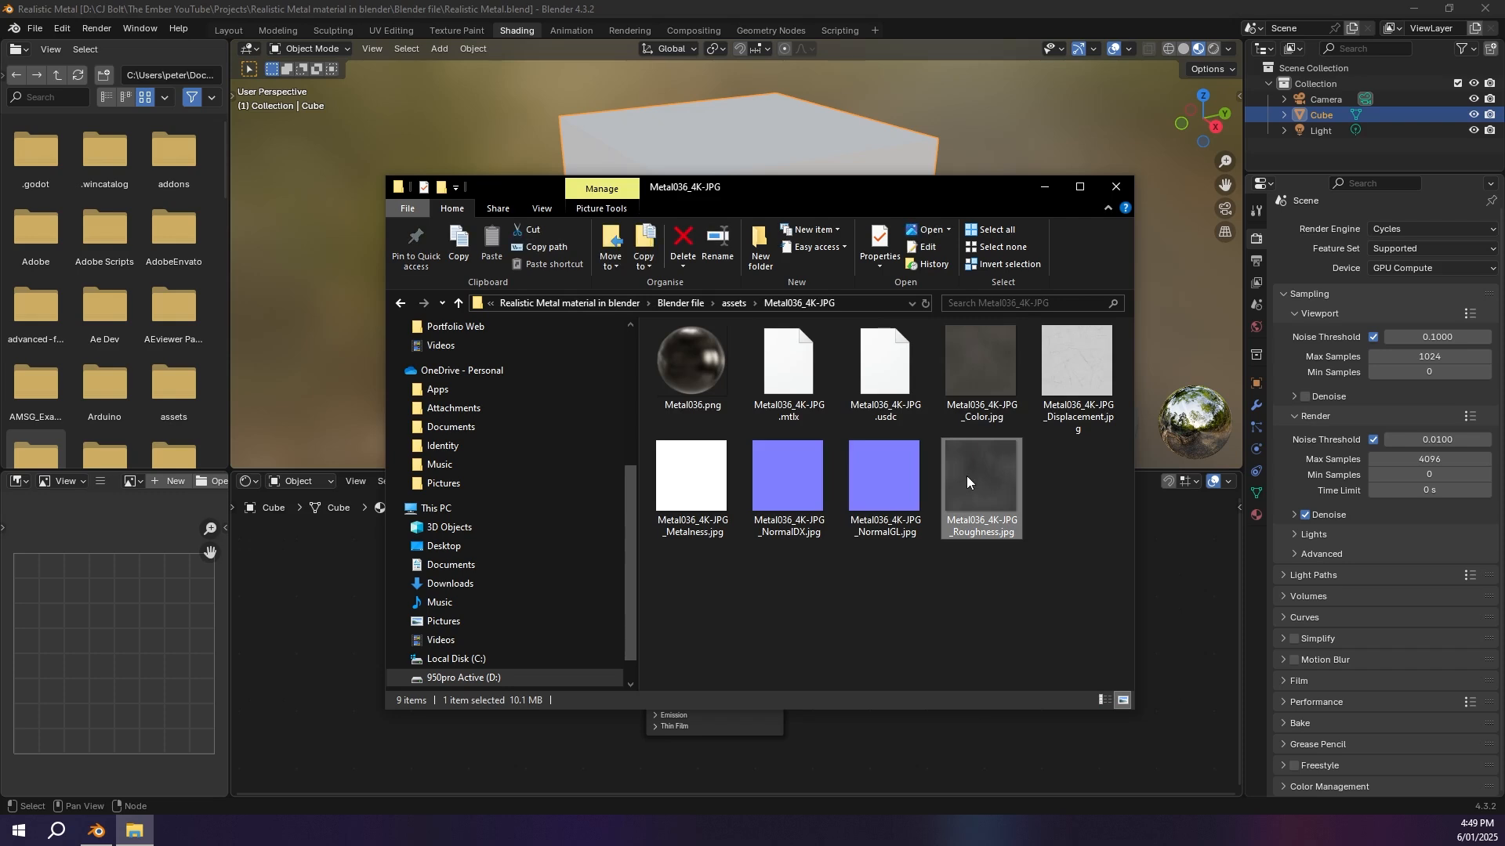
ctrl+click(702, 481)
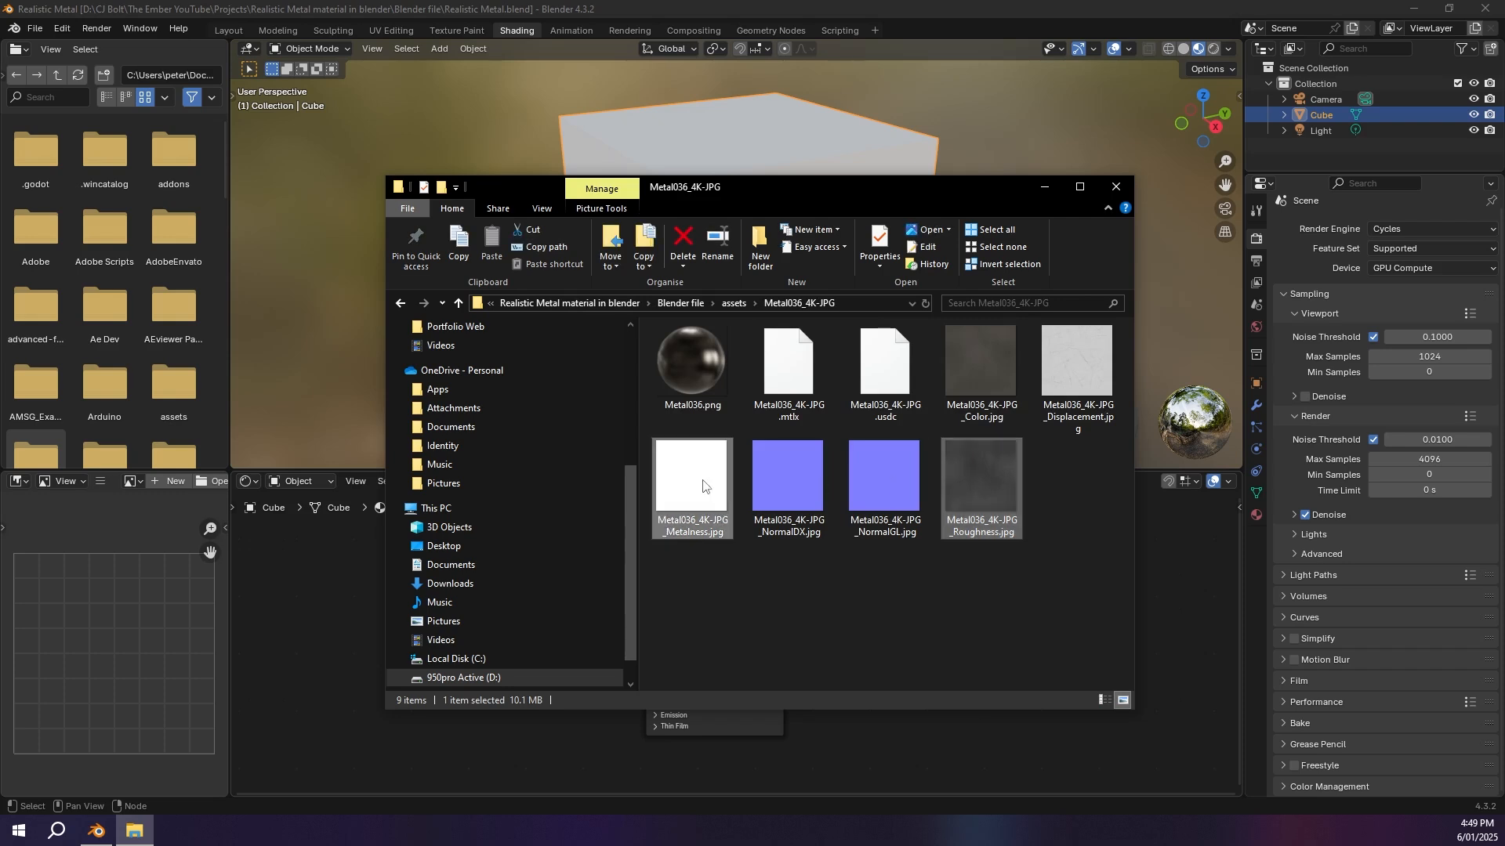
ctrl+click(990, 409)
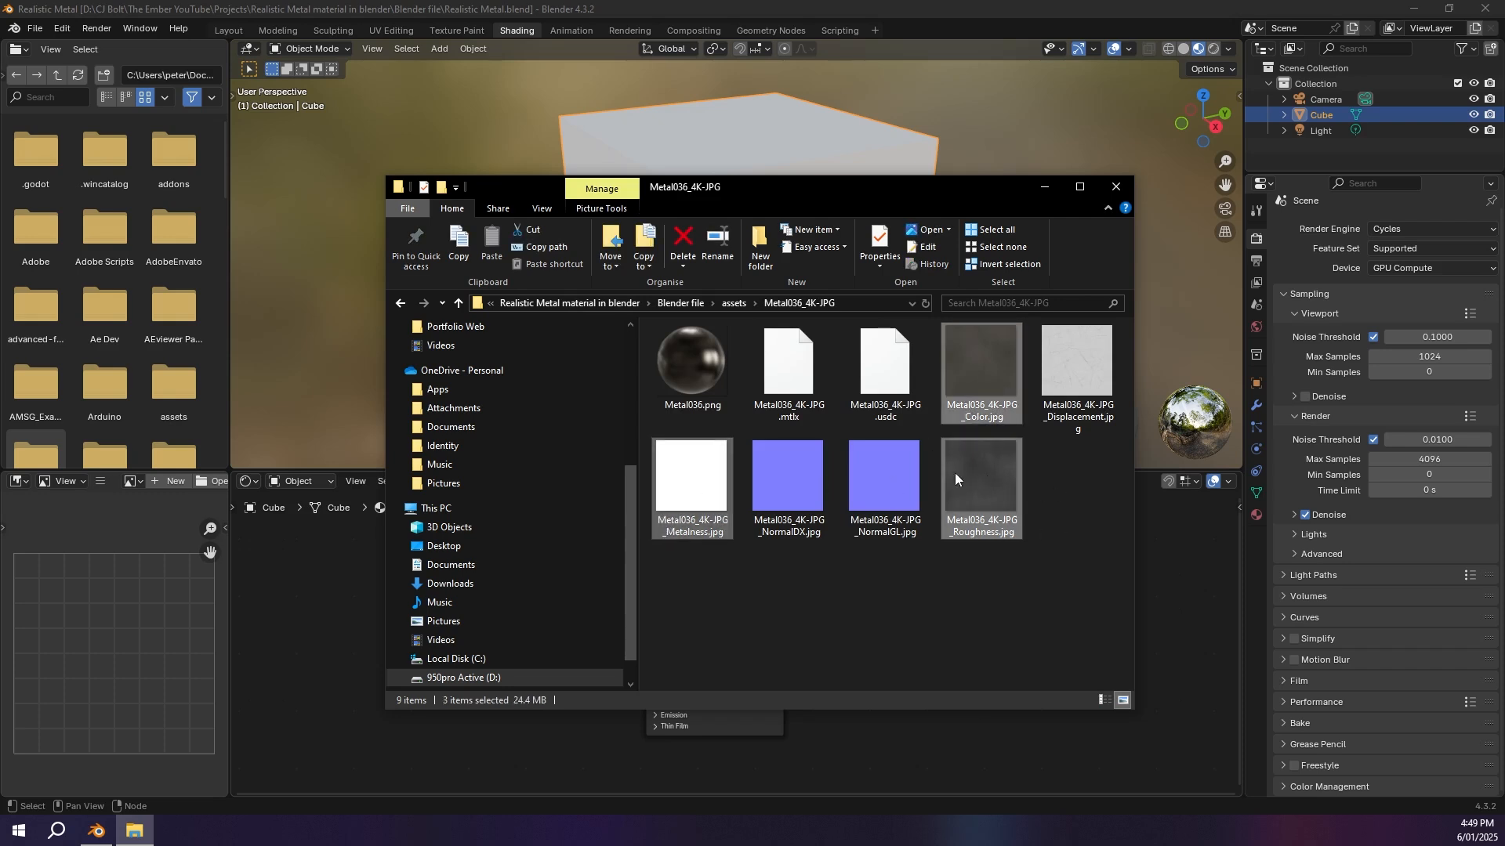
drag(1011, 494, 322, 597)
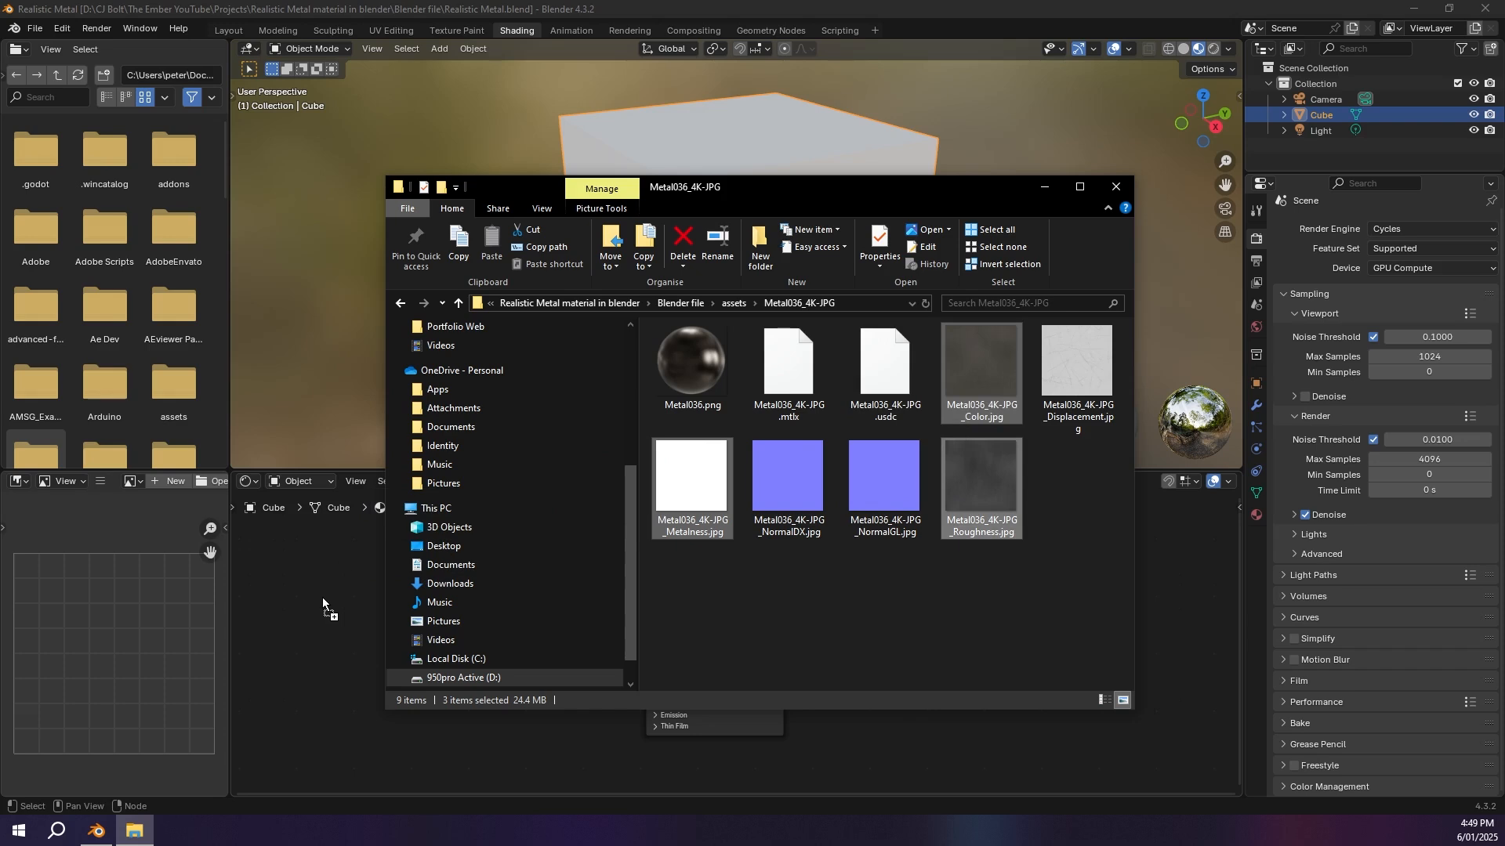
click(315, 553)
middle_drag(507, 605, 638, 574)
middle_drag(547, 675, 559, 601)
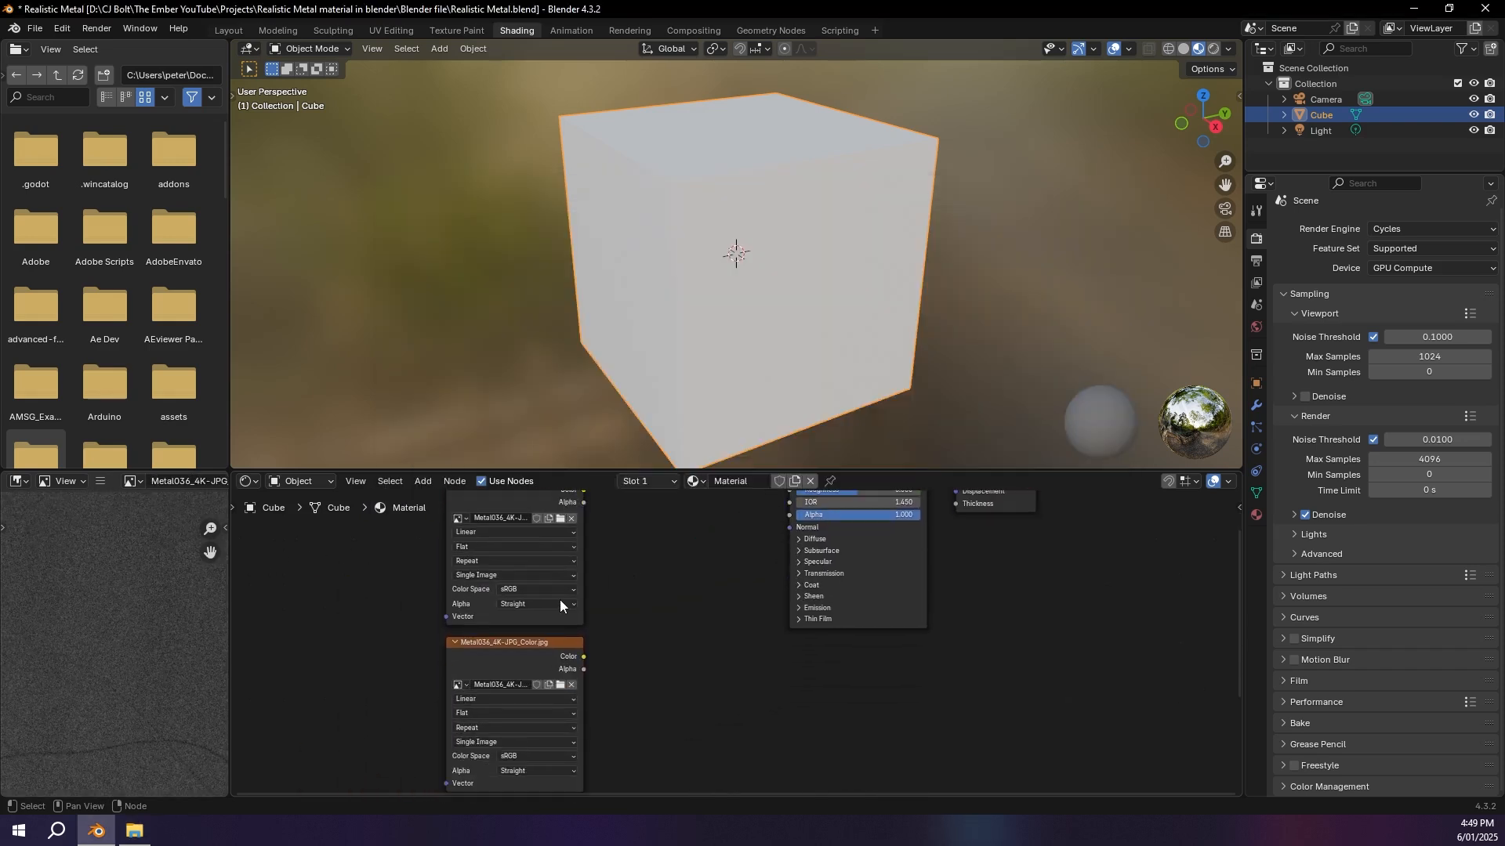
Step: Place the Color image node beside the Principled BSDF and connect its color output to Base Color
drag(513, 661, 671, 540)
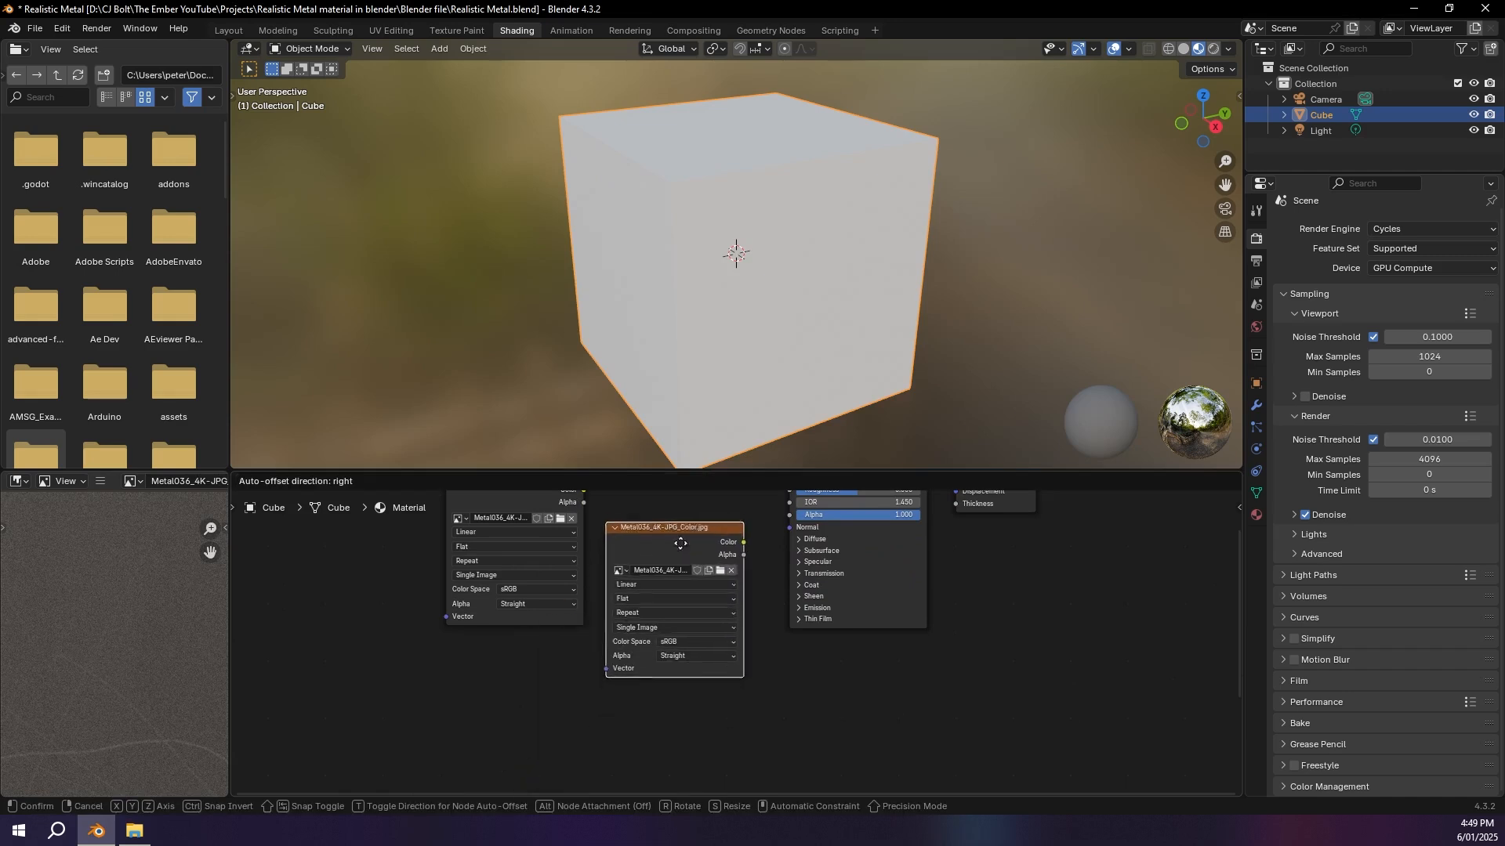
middle_drag(676, 549, 553, 690)
drag(619, 674, 665, 602)
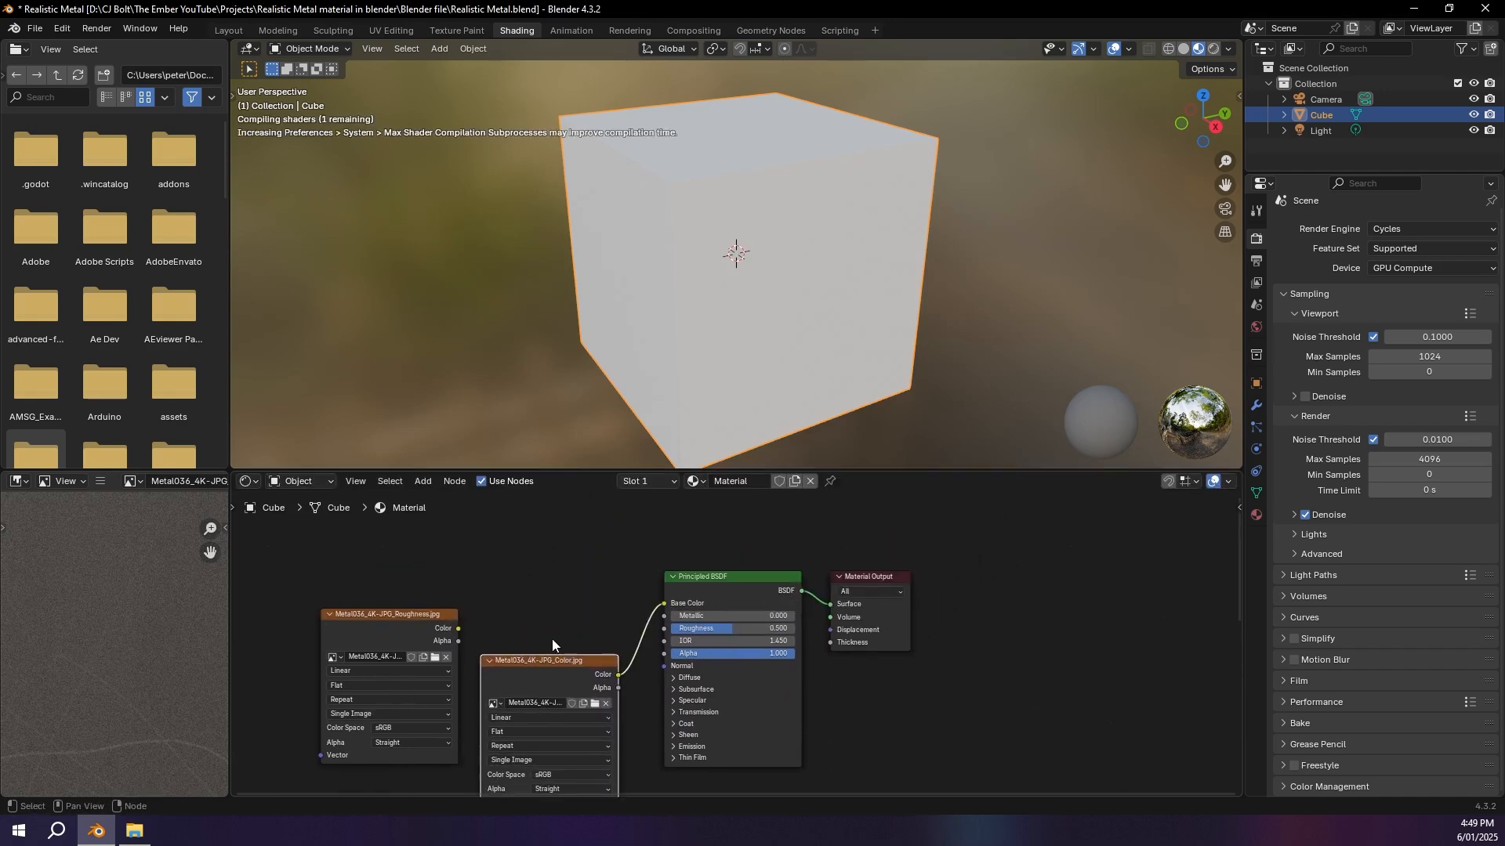
middle_drag(711, 319, 786, 188)
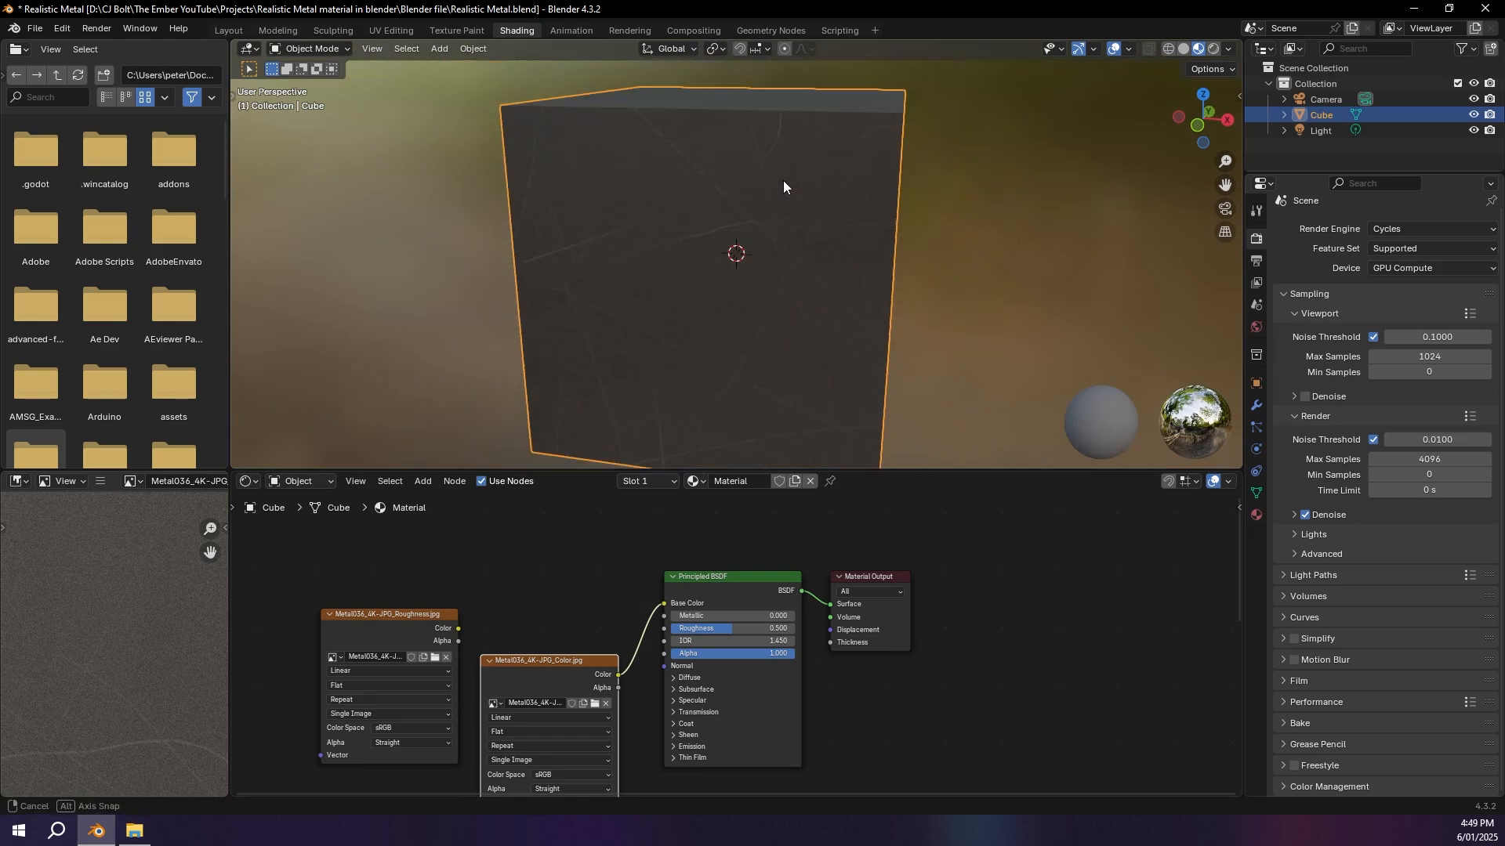
Step: Position the Roughness image node beneath the Color image and connect its color output to the Principled BSDF's Roughness
middle_drag(520, 630, 552, 546)
drag(541, 694, 506, 569)
mouse_move(507, 570)
middle_down()
mouse_move(506, 521)
mouse_move(484, 571)
middle_up()
click(462, 502)
drag(484, 570, 719, 566)
middle_drag(729, 370, 624, 458)
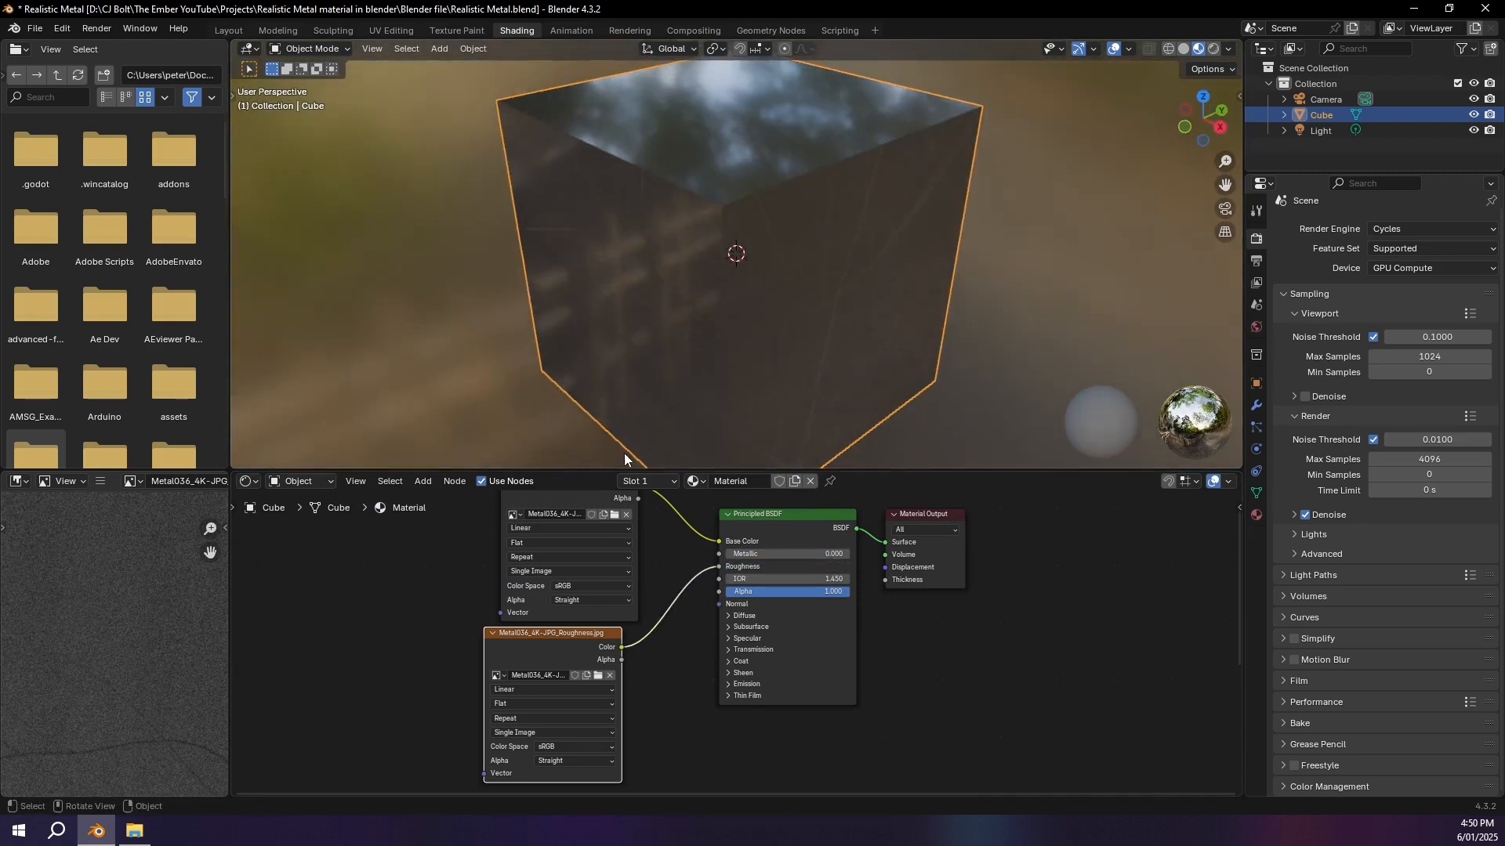
Step: Insert a Color Ramp between the Roughness image and the Principled BSDF, moving its white stop to about 0.445
key(shift+a)
click(649, 591)
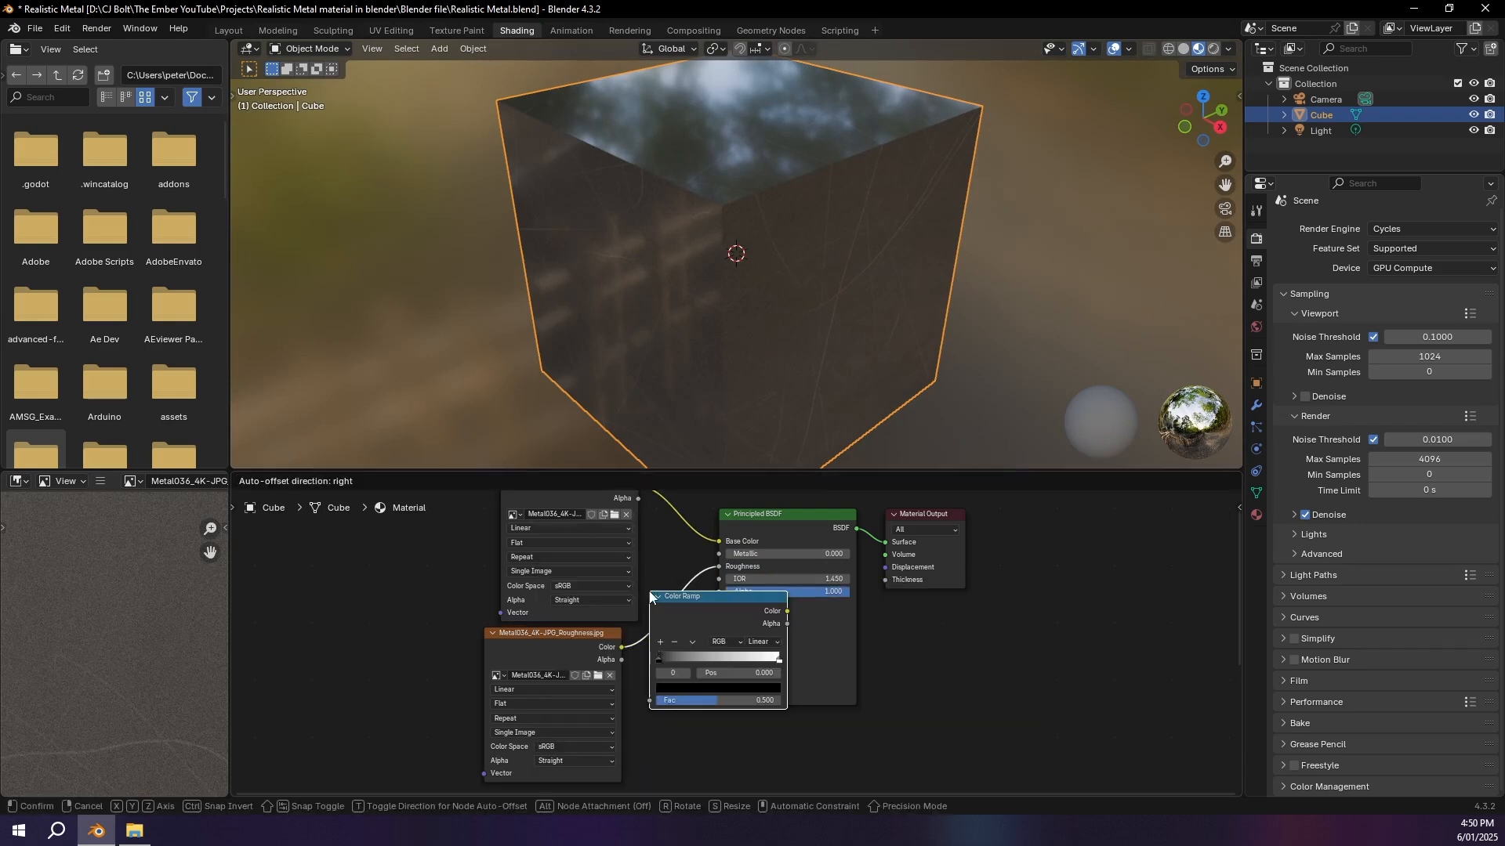
click(651, 597)
drag(779, 660, 703, 661)
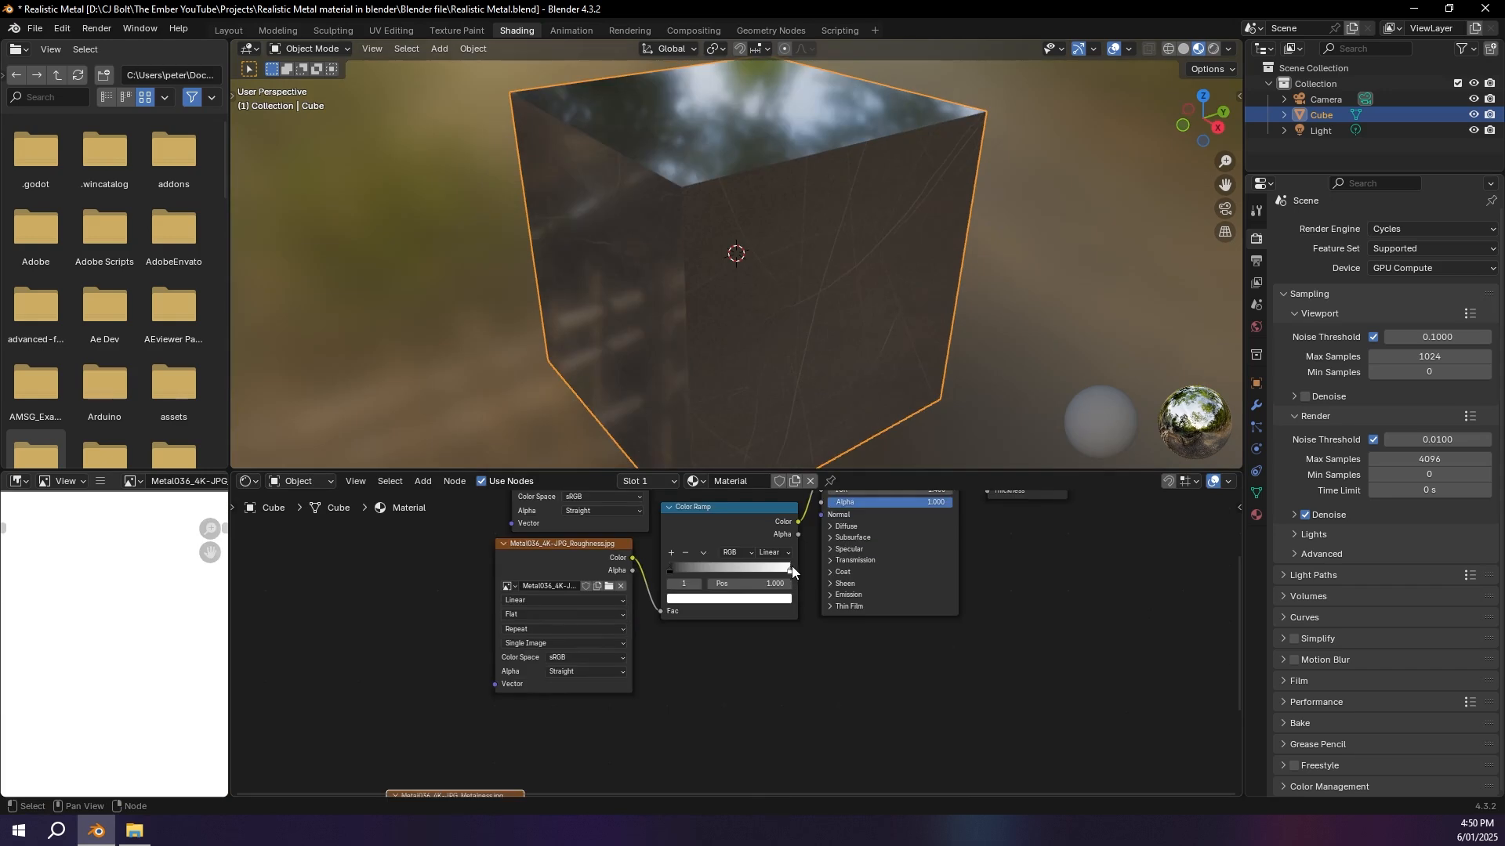
drag(790, 569, 723, 570)
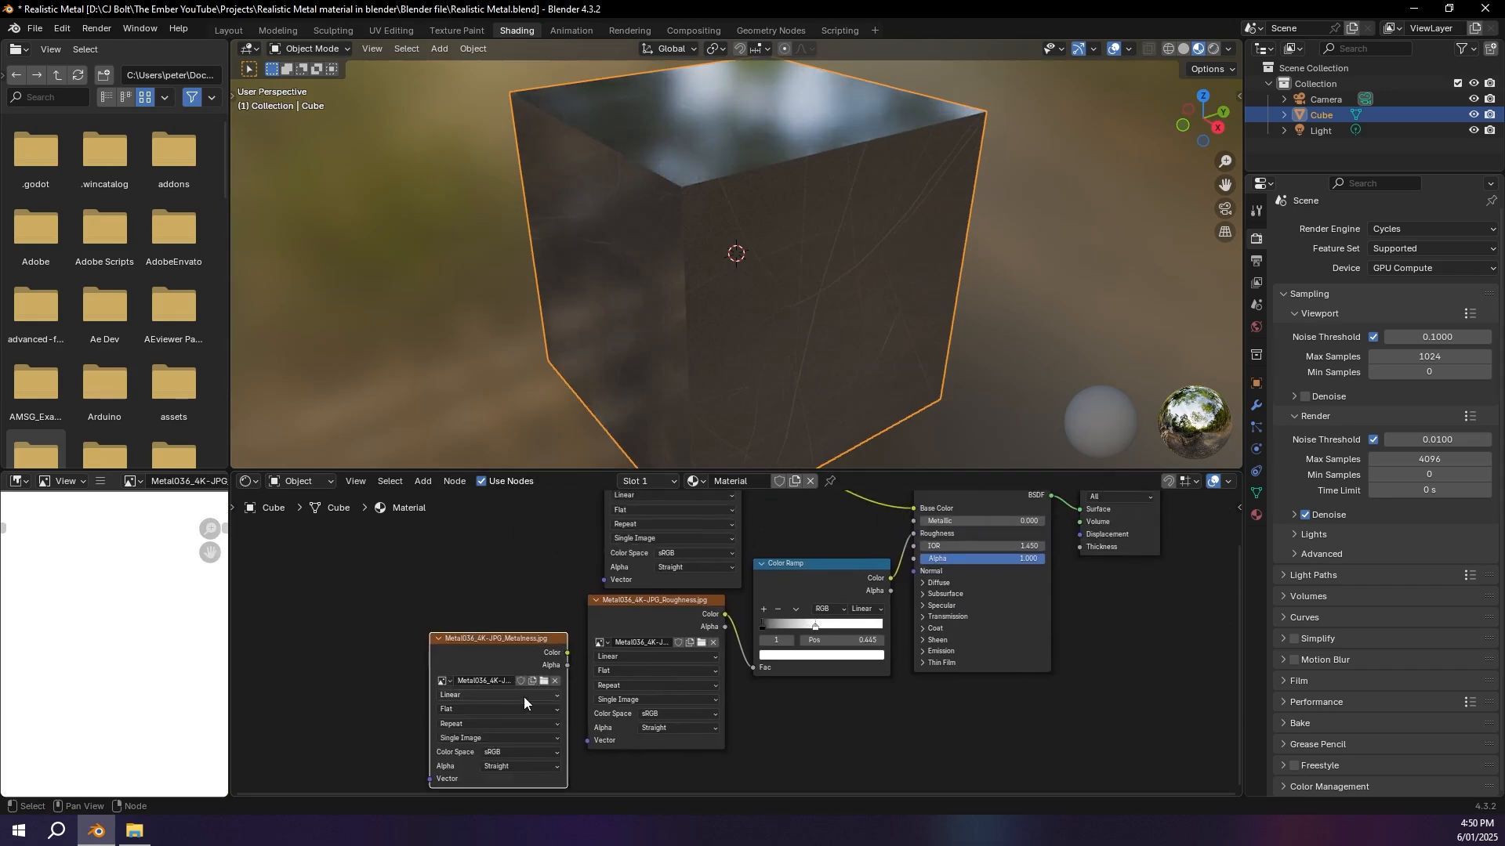
Step: Rearrange the Metalness and Color image nodes and connect the Metalness color output to the Principled BSDF's Metallic input
drag(508, 646, 508, 640)
middle_drag(633, 522, 644, 651)
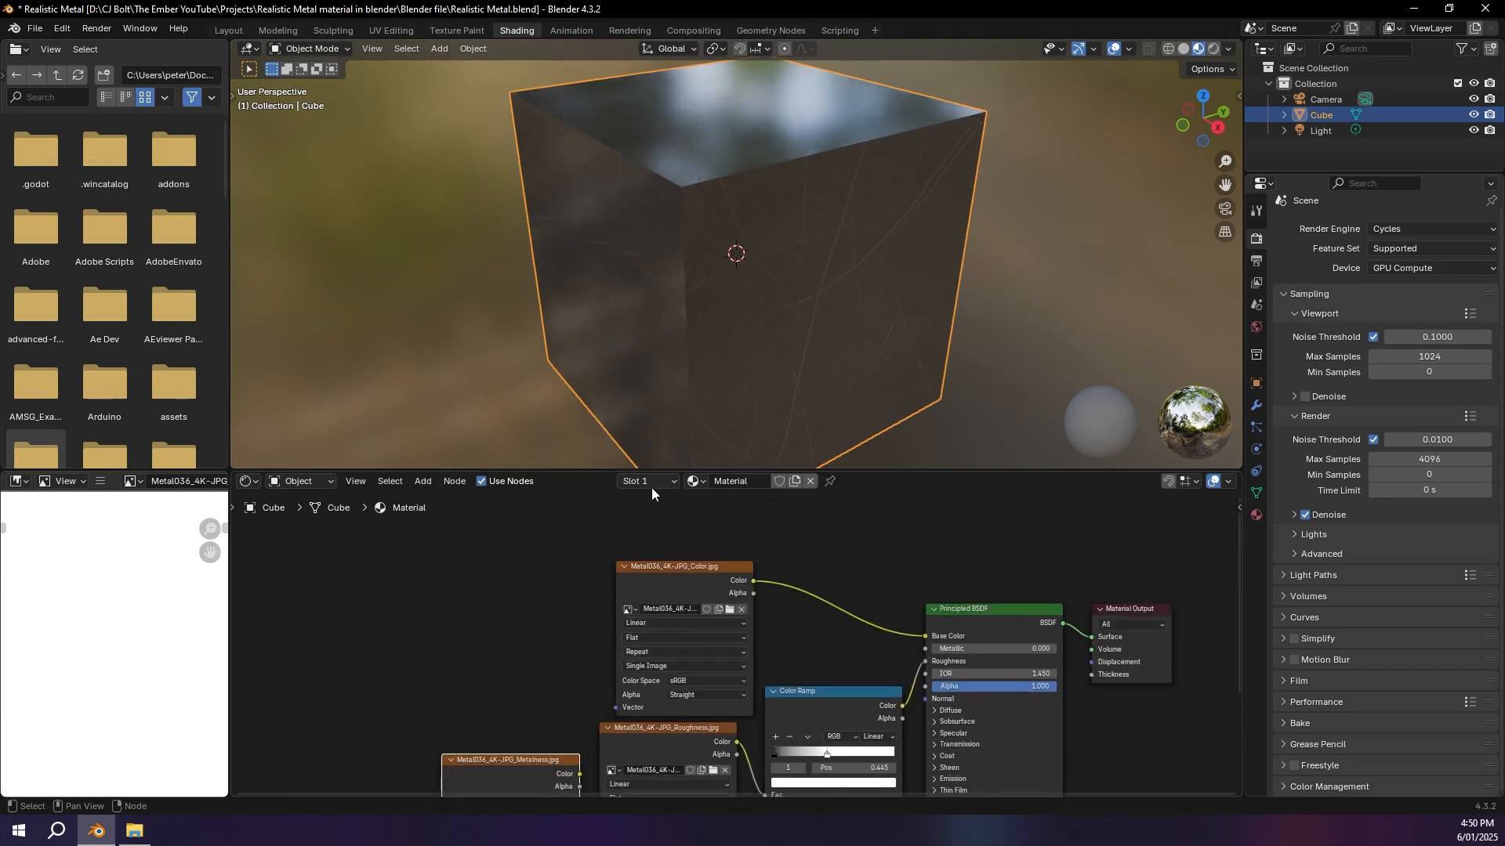
drag(639, 605, 638, 508)
drag(544, 767, 918, 646)
middle_drag(658, 188, 627, 305)
Step: Bring the Displacement image from the Metal036_4K-JPG folder into Blender's Shader Editor and preview it on the cube
key(alt+Tab)
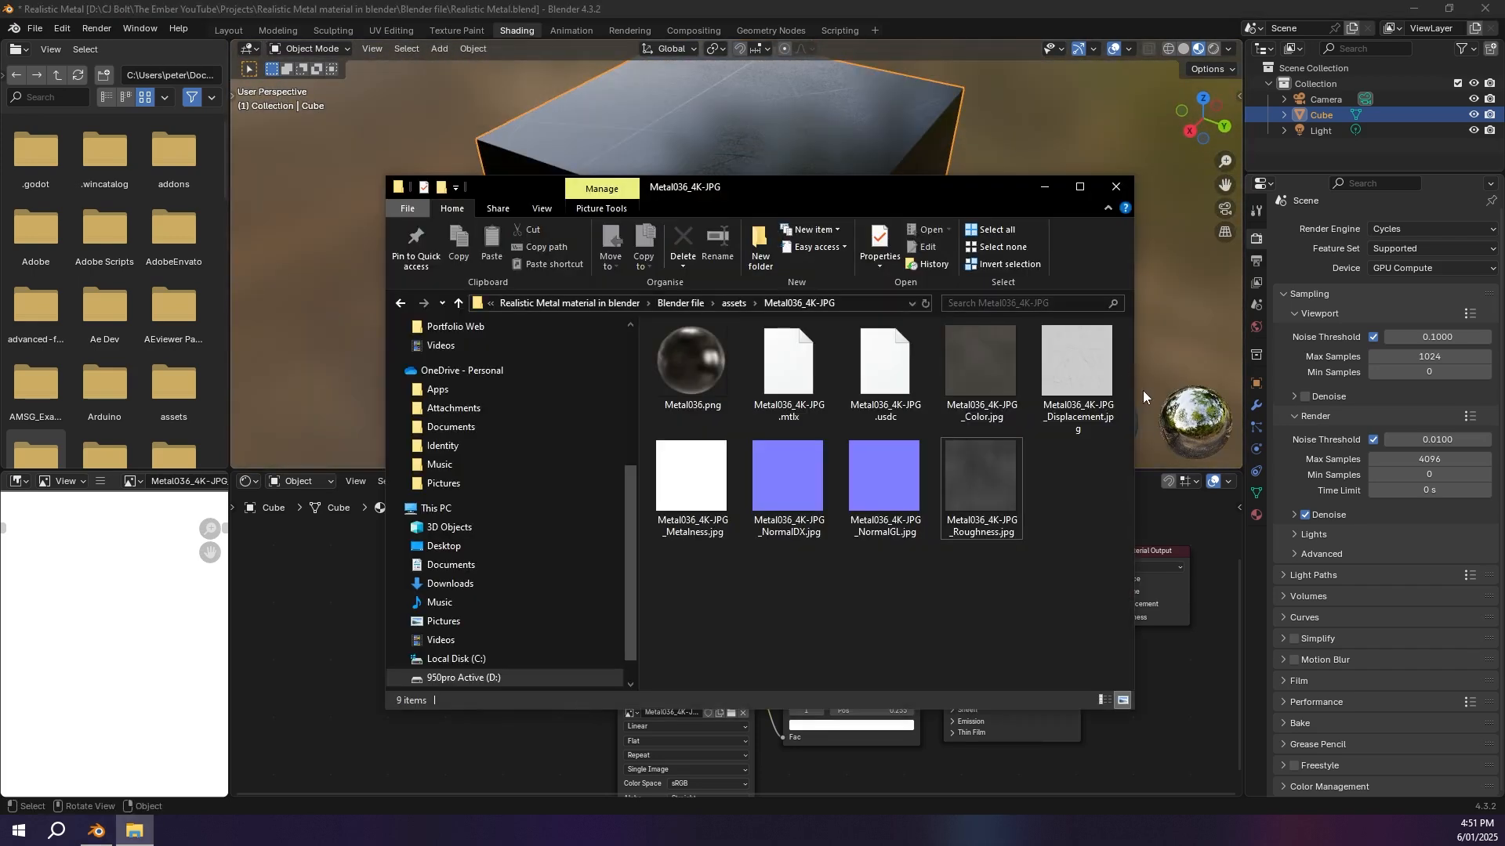
drag(1089, 368, 1108, 578)
middle_drag(901, 392, 676, 138)
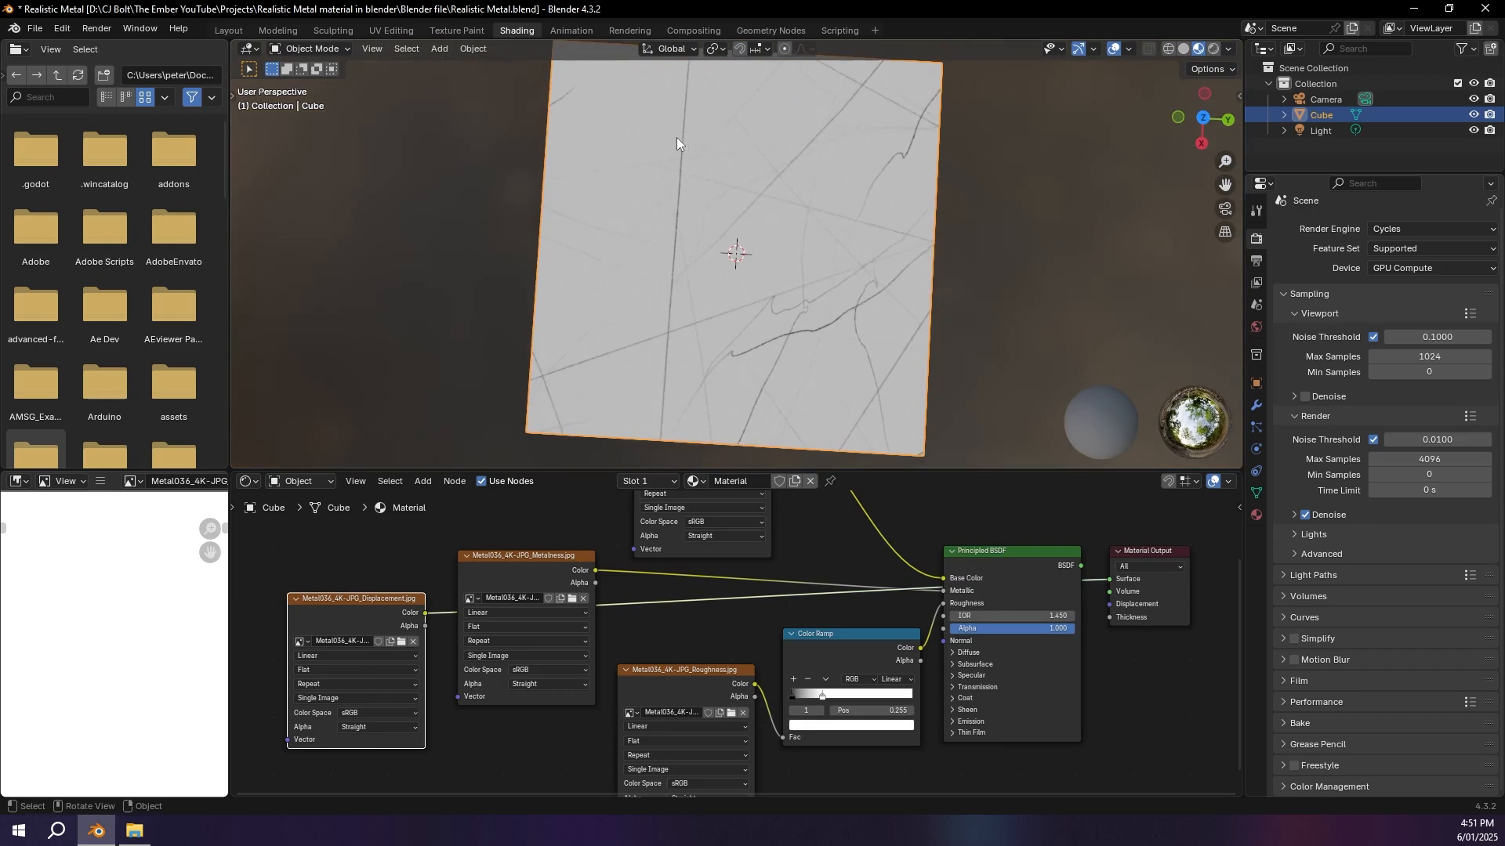
Step: Reconnect the Principled BSDF to the Material Output surface and move the Displacement image node below the Color Ramp
drag(1081, 565, 1109, 578)
middle_drag(807, 541, 909, 448)
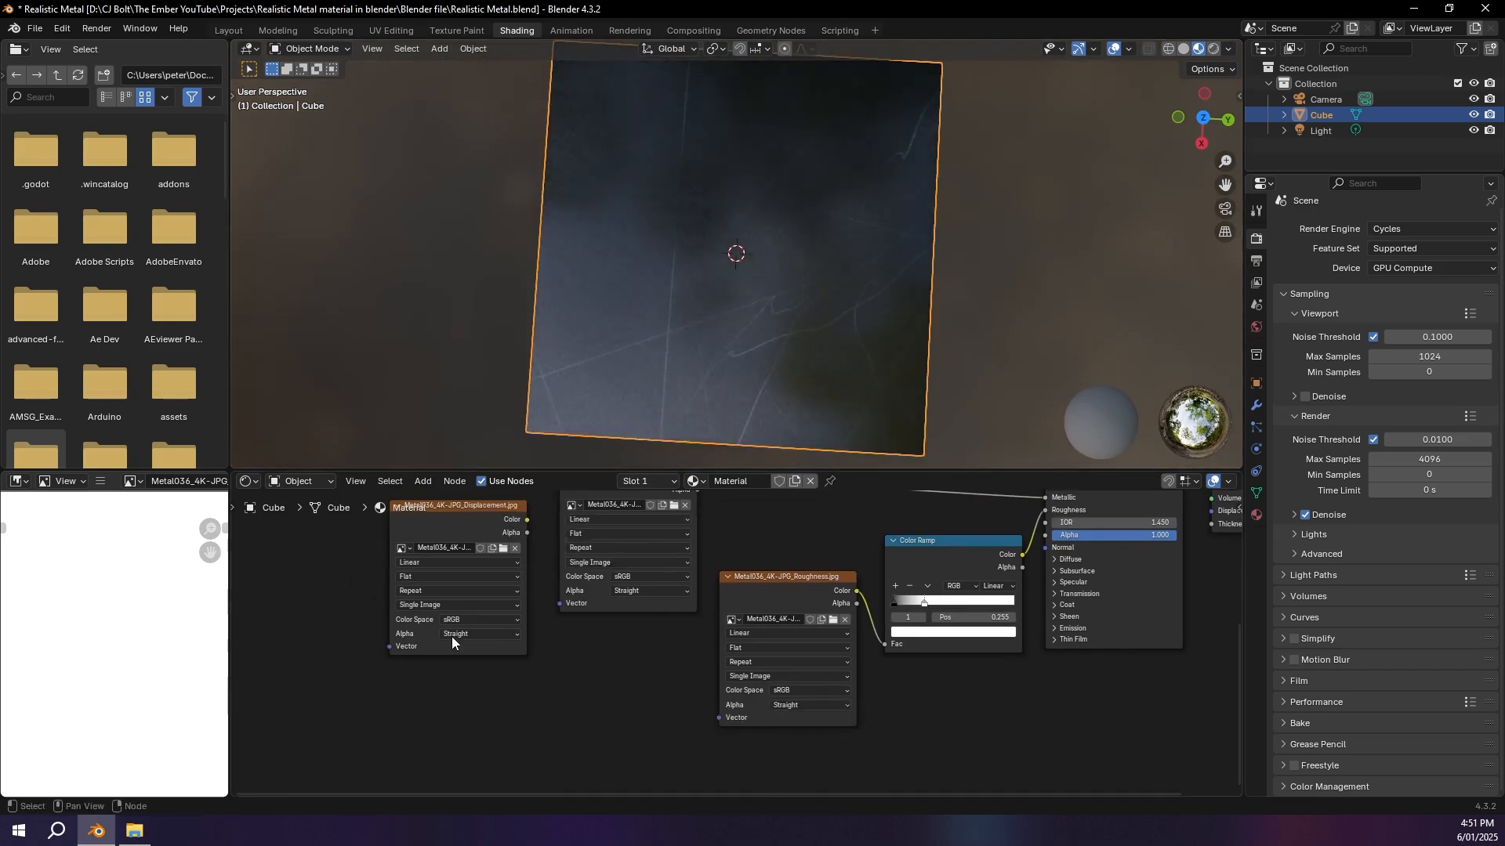
drag(462, 514, 965, 679)
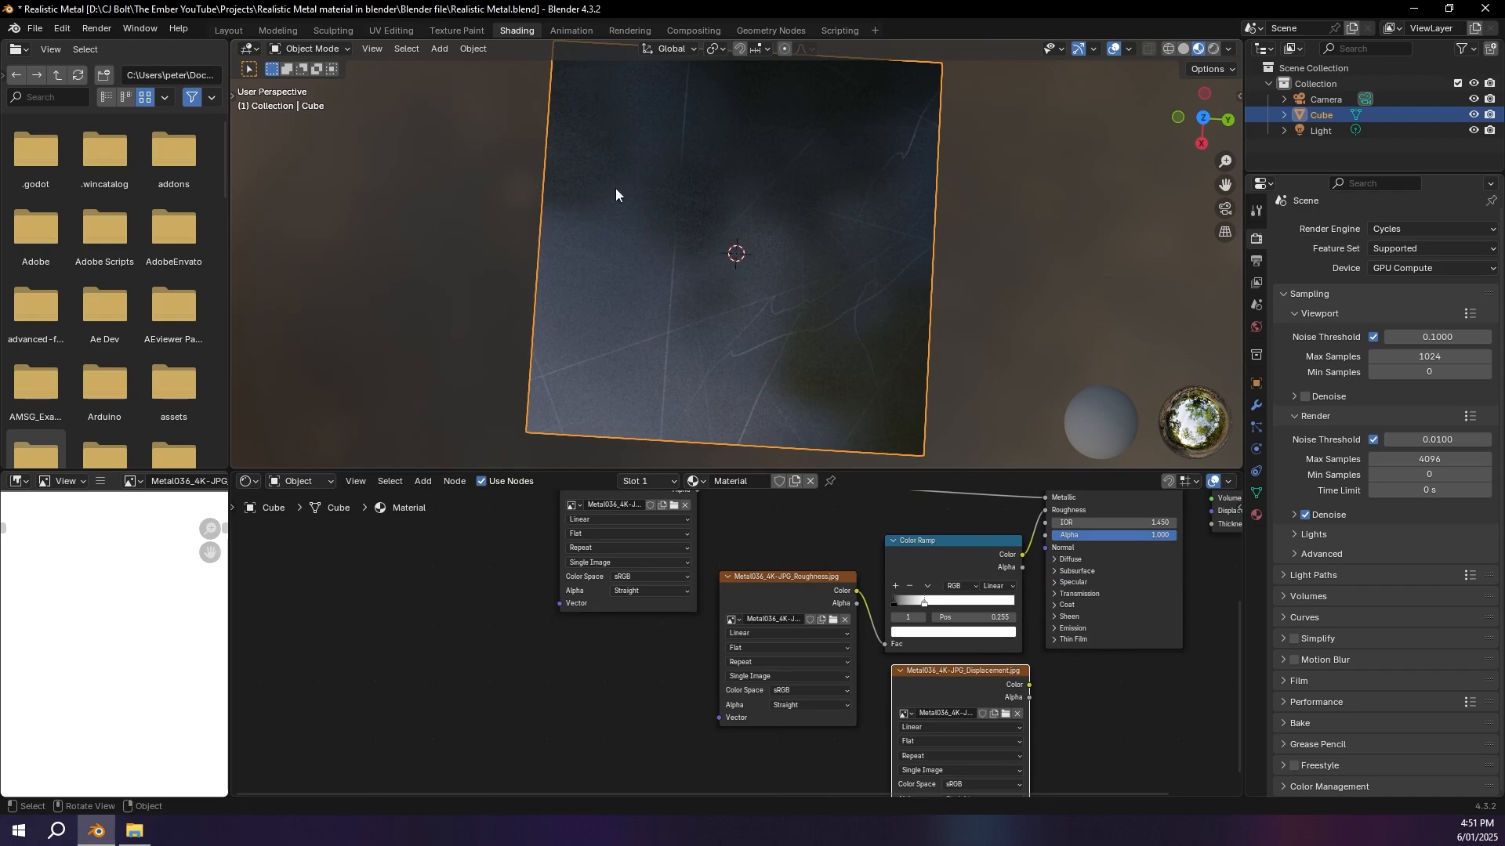
Step: Add a Bump node next to the Displacement image node, below the Principled BSDF
key(shift+a)
mouse_move(1046, 650)
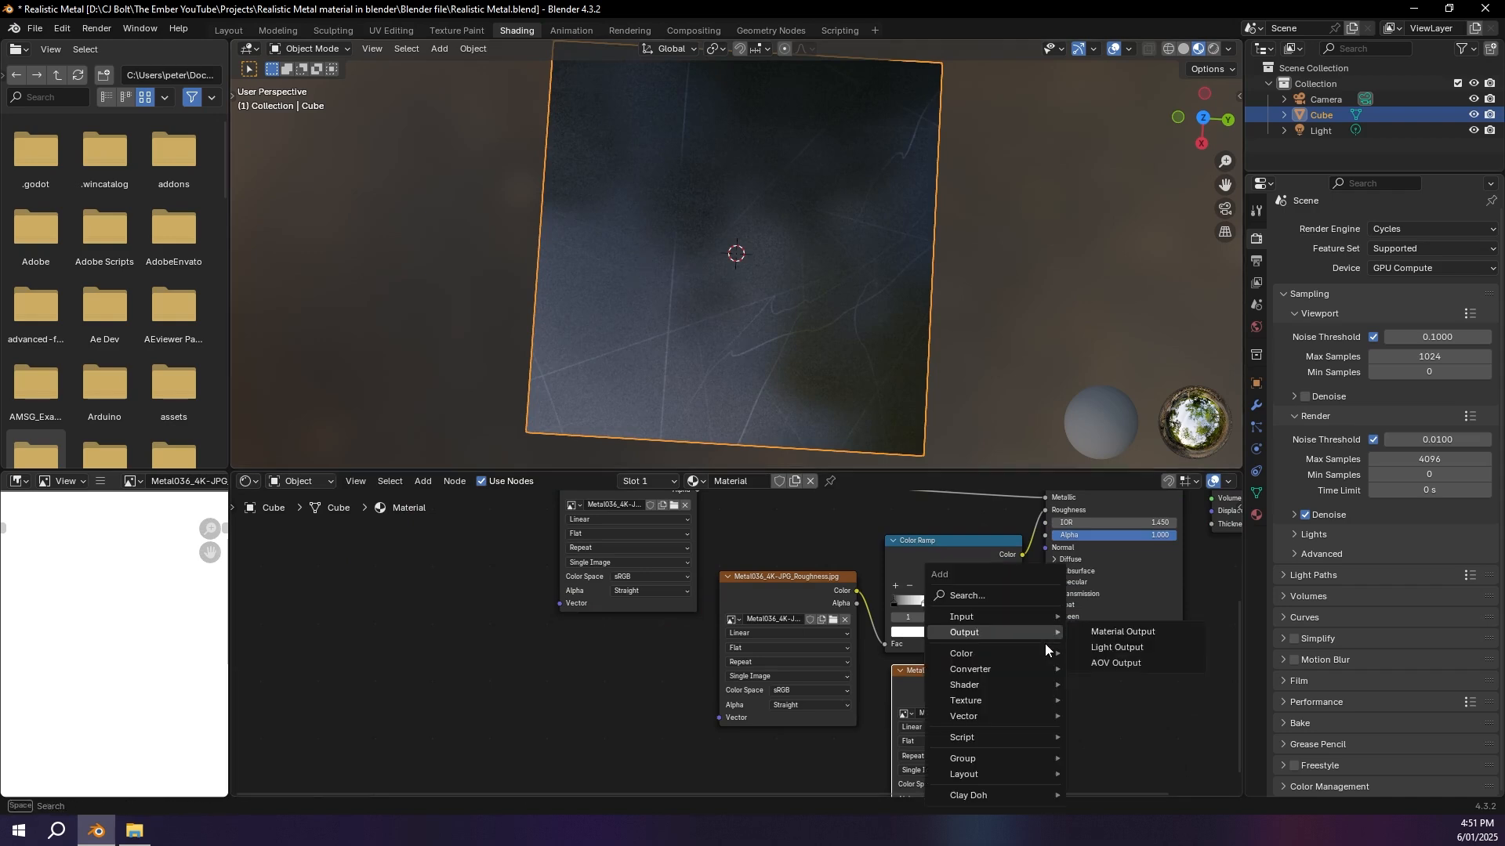
text(bump)
key(Return)
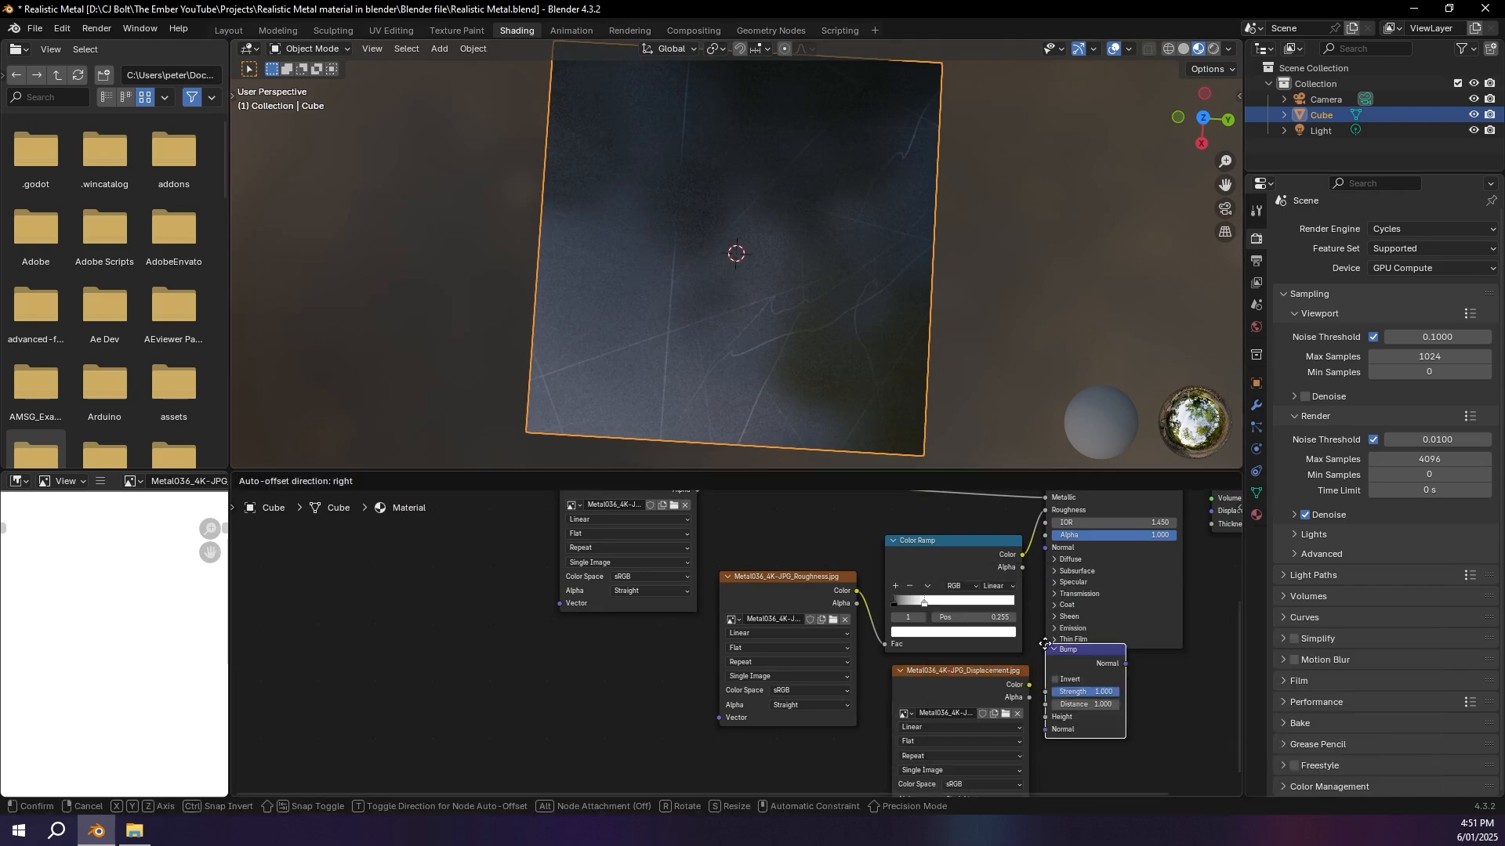
click(1056, 671)
middle_drag(776, 540, 833, 726)
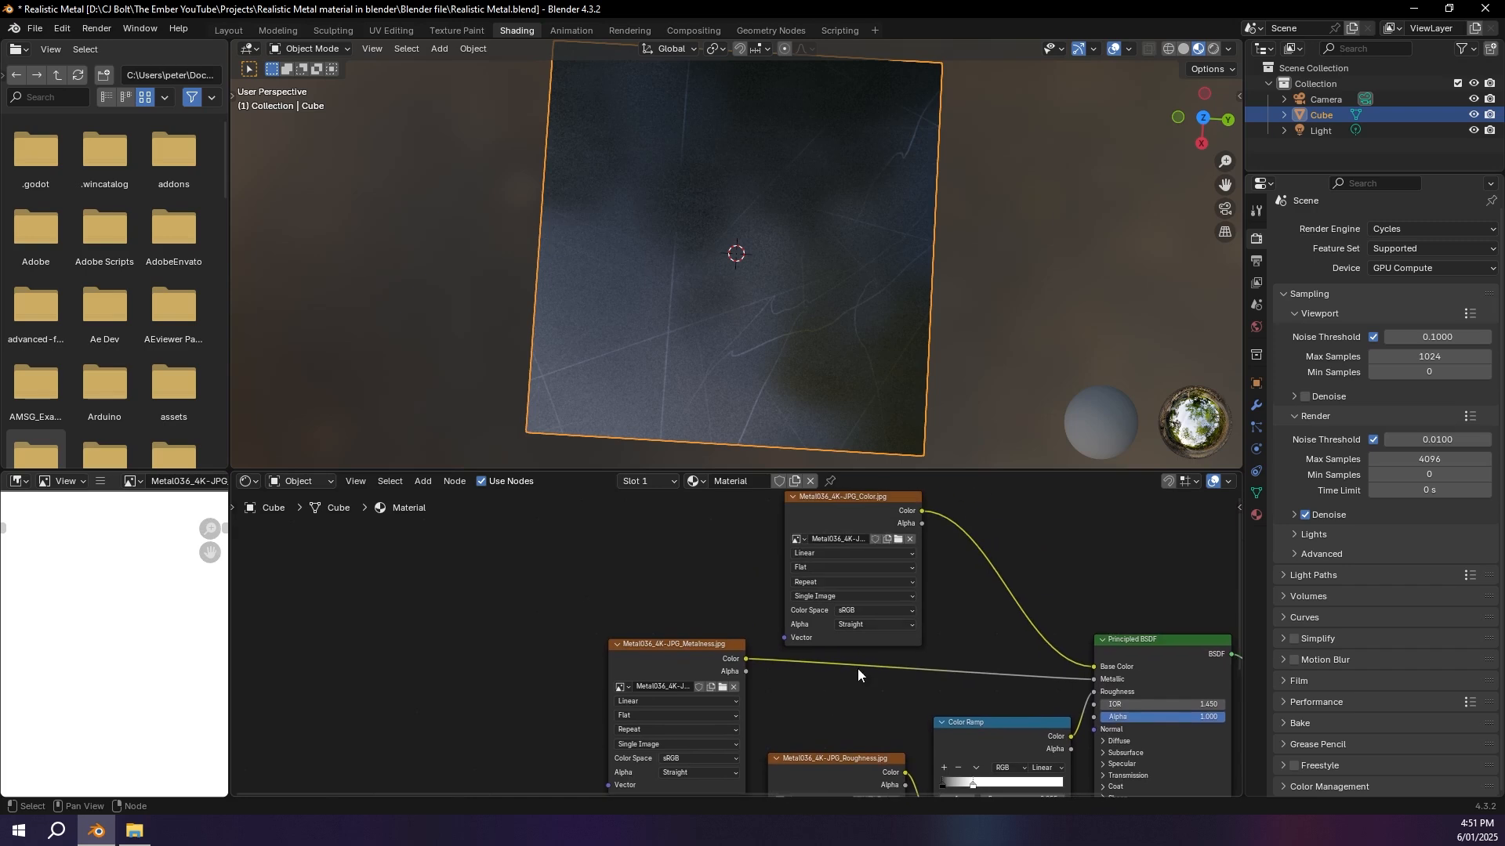
scroll(832, 597, down, 1)
middle_drag(837, 618, 715, 409)
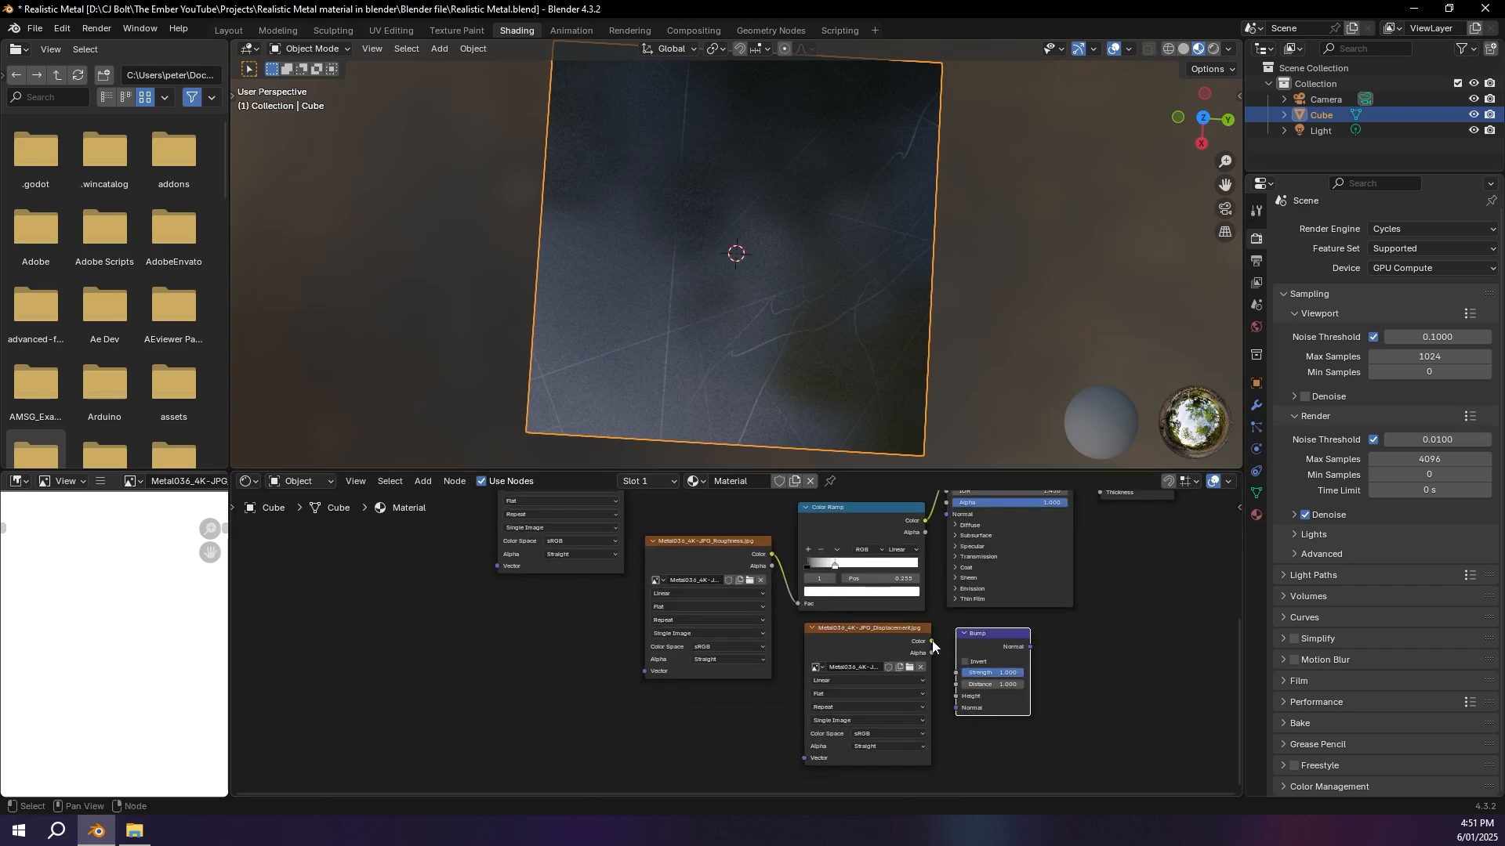
Step: Connect the Displacement color to the Bump node's Height and the Bump normal to the Principled BSDF's Normal
drag(932, 641, 955, 694)
middle_drag(971, 668, 976, 706)
drag(1035, 687, 950, 561)
drag(970, 587, 950, 555)
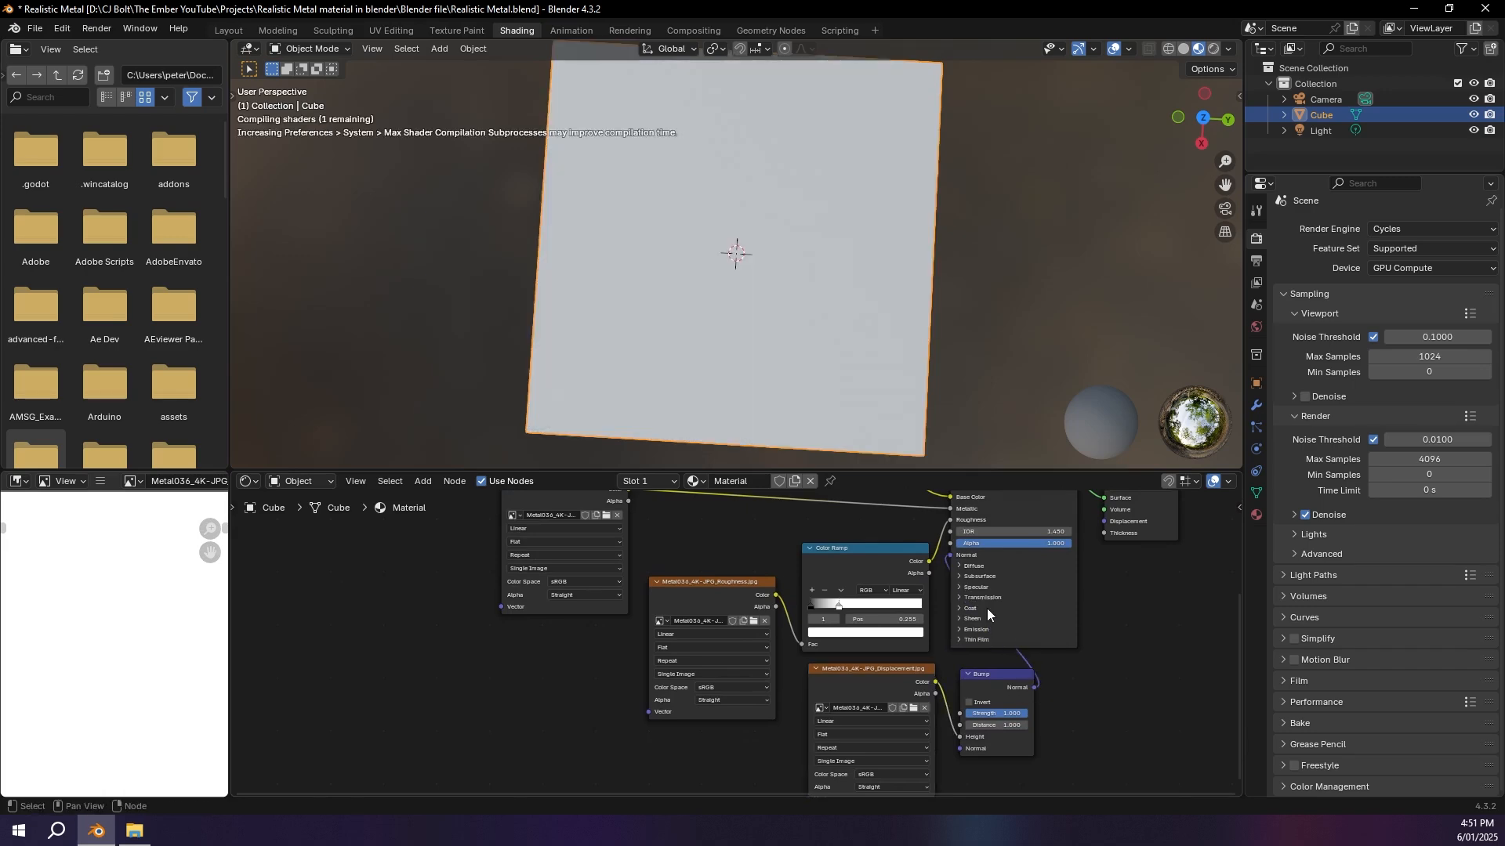
middle_drag(867, 294, 840, 264)
scroll(830, 285, up, 4)
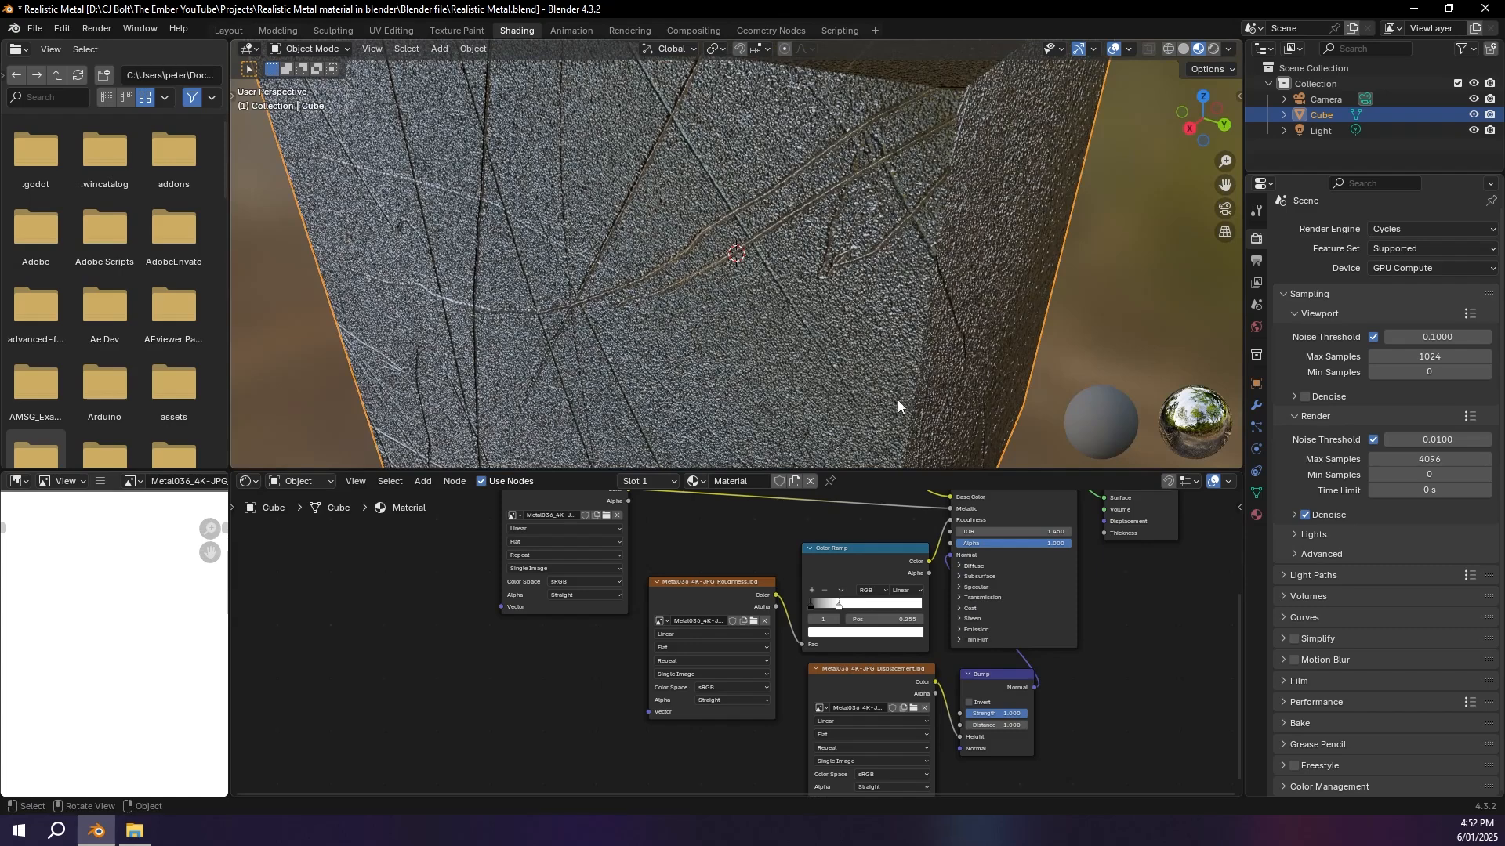
middle_drag(896, 400, 745, 287)
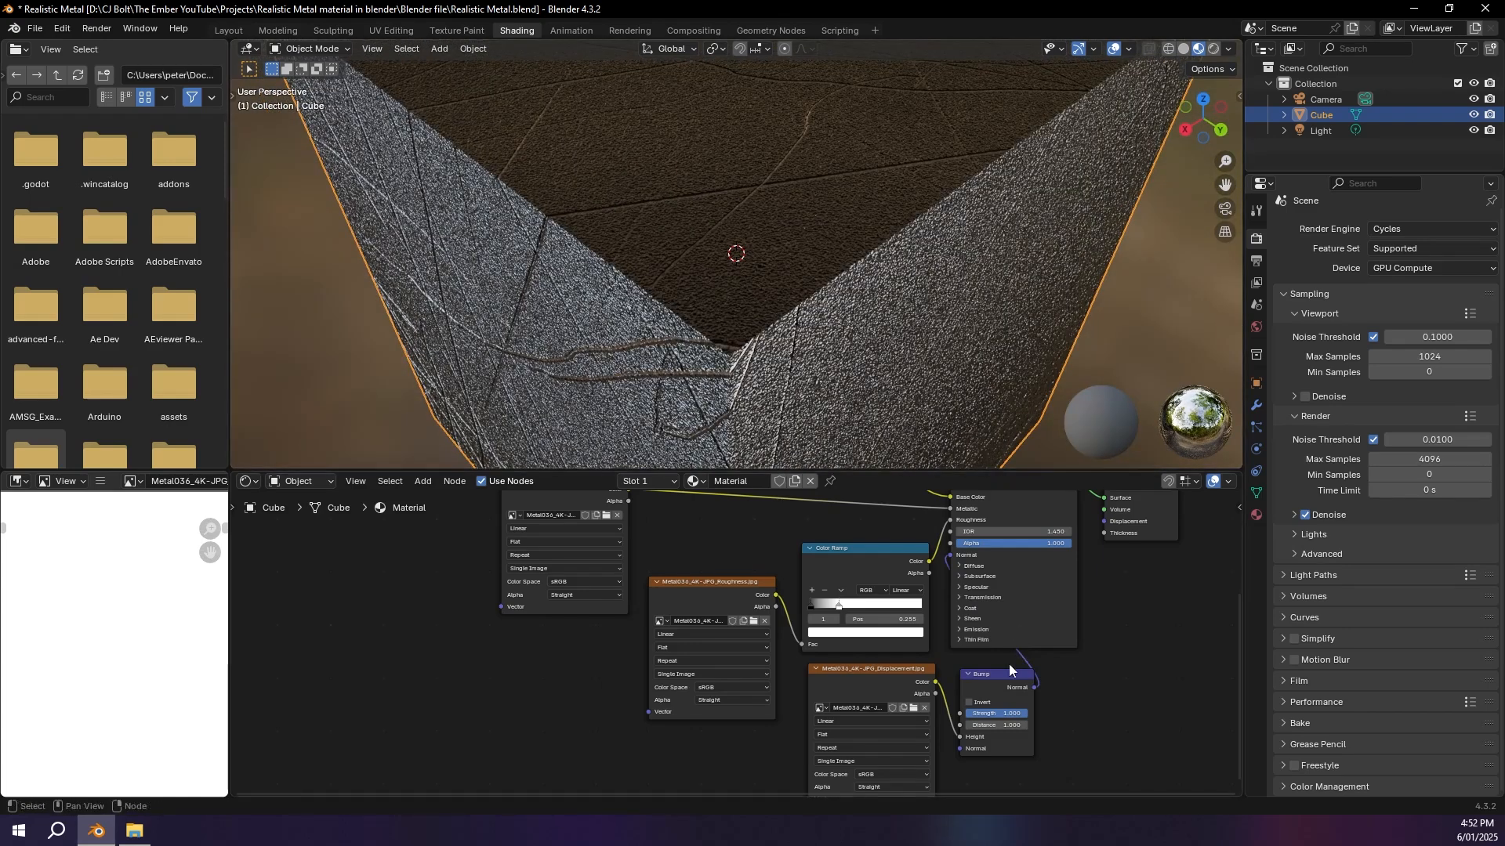
Step: Try a Bump strength of 0.1 and check the relief on the cube's surface
drag(1011, 713, 971, 713)
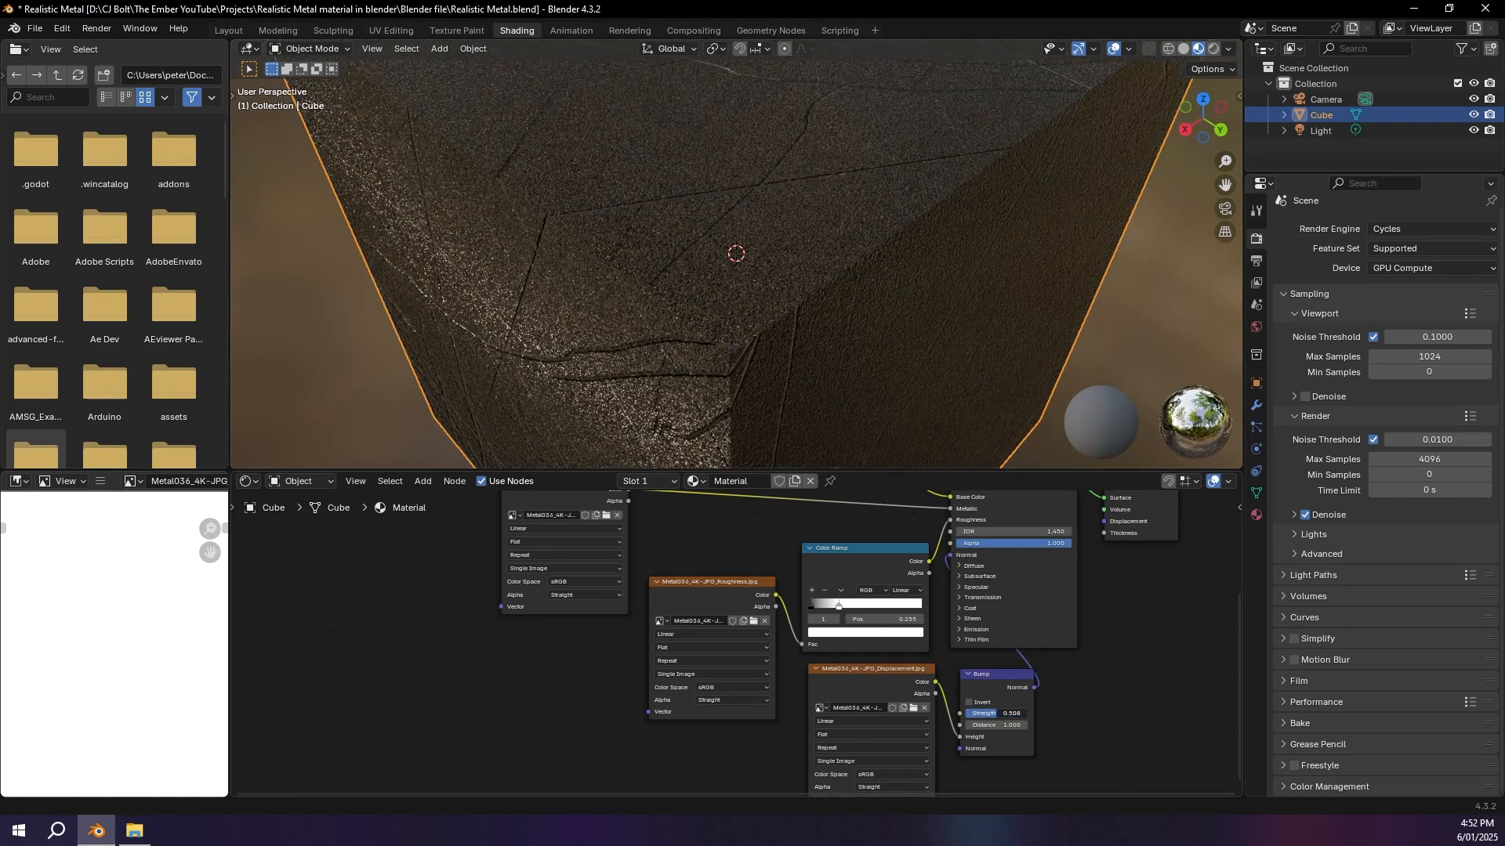
click(1010, 714)
text(0.1)
key(Return)
middle_drag(627, 274, 750, 253)
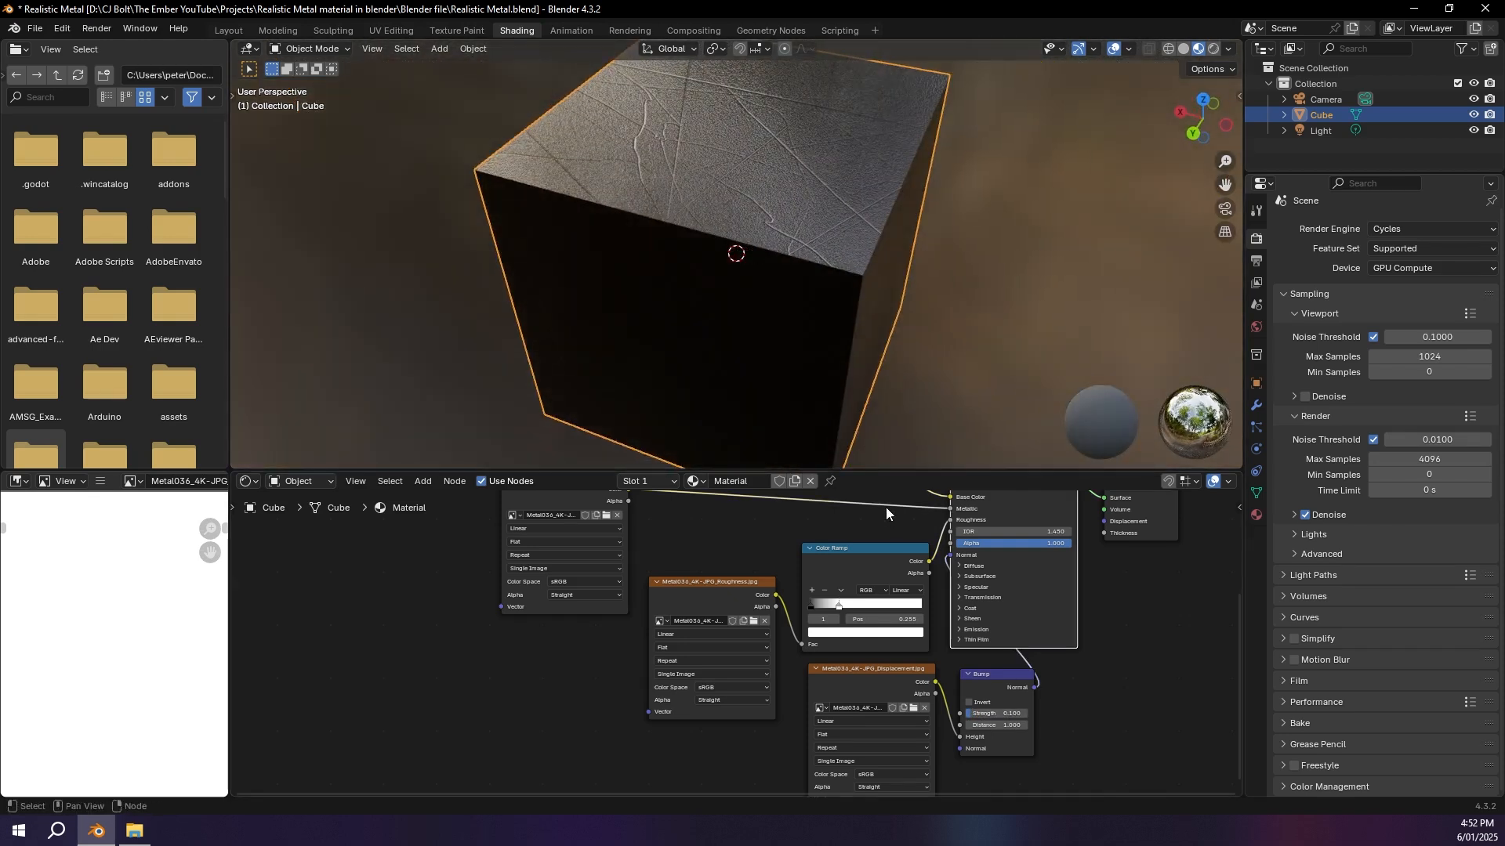
Step: Set the Bump strength to 0.05 and shift the roughness Color Ramp's white stop away from the black stop
click(1015, 715)
text(.05)
key(Return)
middle_drag(720, 227, 820, 240)
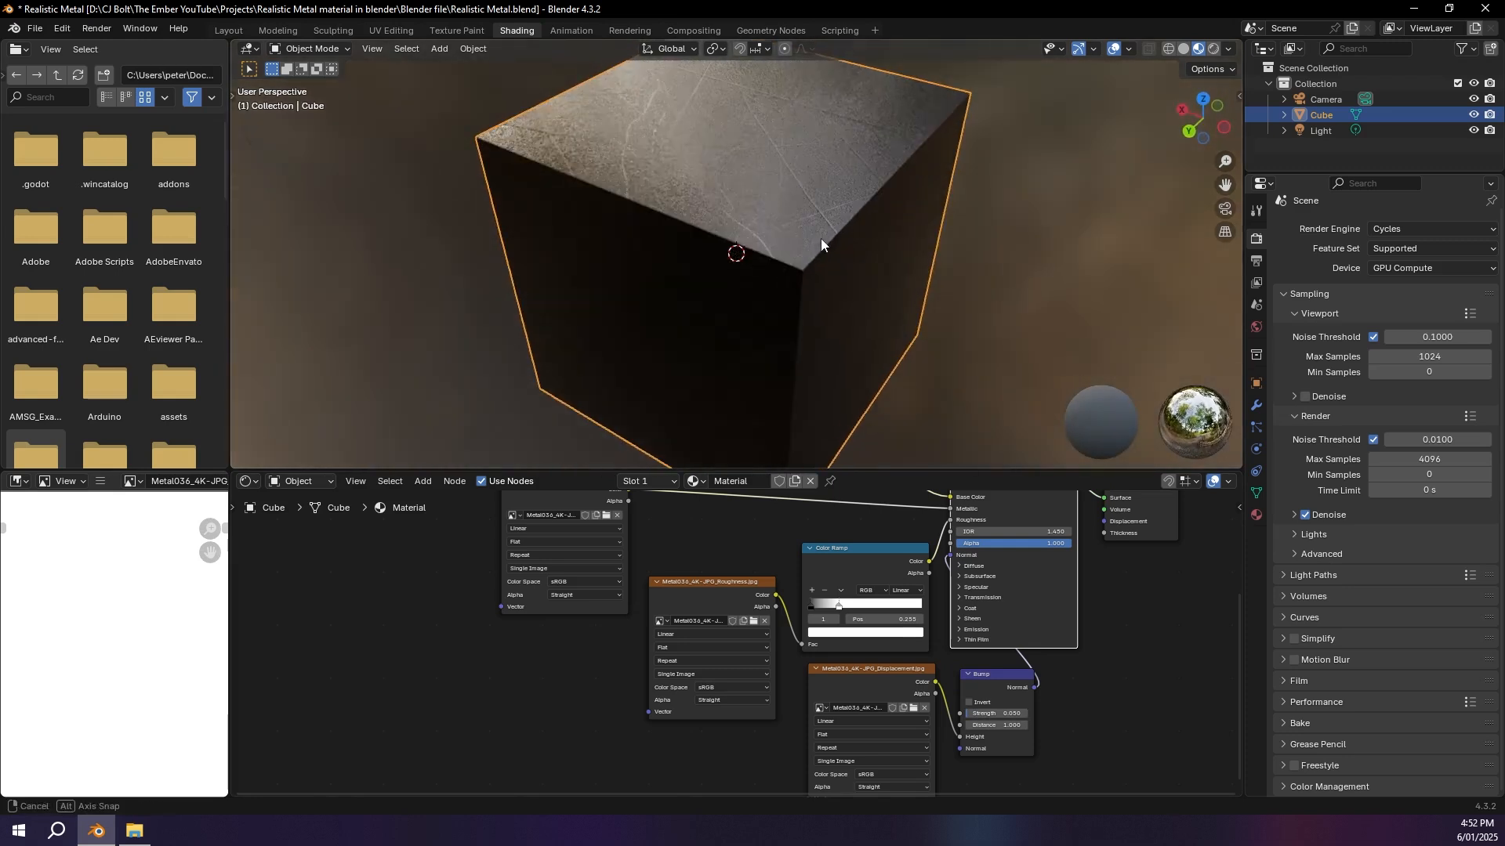
drag(839, 605, 859, 605)
mouse_move(834, 307)
middle_down()
mouse_move(749, 326)
mouse_move(829, 303)
middle_up()
Step: Turn on node snapping and line up the Color and Metalness image nodes in one column
middle_drag(775, 533, 750, 584)
scroll(652, 591, down, 3)
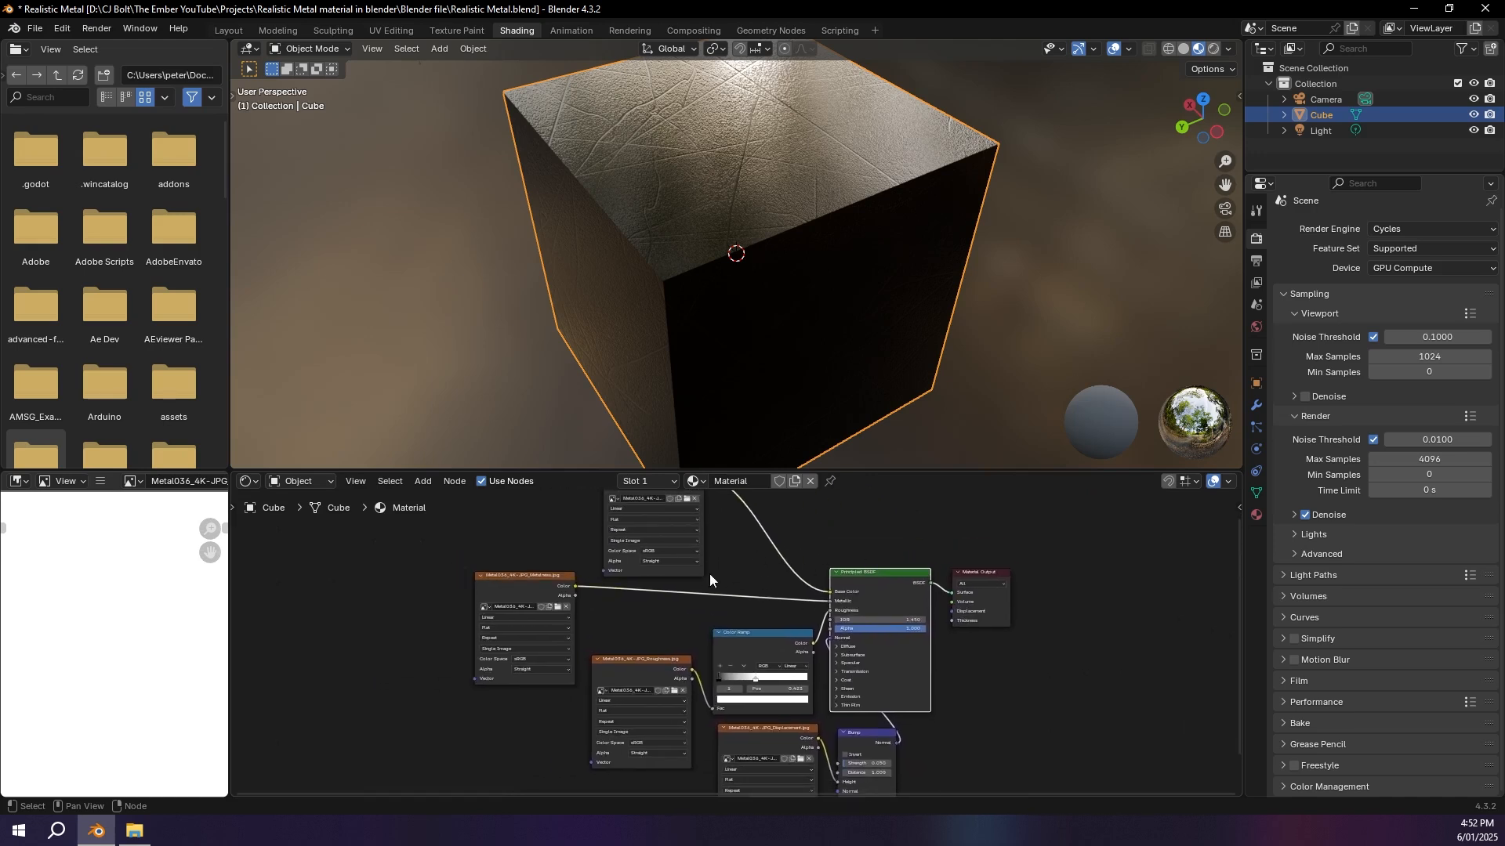
scroll(710, 579, up, 1)
click(1169, 481)
scroll(694, 607, down, 1)
middle_drag(694, 606, 711, 680)
middle_drag(689, 574, 688, 537)
drag(677, 515, 679, 496)
drag(583, 631, 720, 625)
Step: Arrange the Roughness, Displacement, Color Ramp, Bump and shader nodes into a tidy snapped layout
middle_drag(736, 627, 689, 566)
drag(796, 537, 1105, 544)
drag(740, 625, 847, 565)
drag(594, 672, 611, 699)
drag(851, 720, 873, 662)
drag(737, 715, 728, 698)
middle_drag(911, 501, 823, 652)
mouse_move(886, 284)
middle_down()
mouse_move(942, 237)
mouse_move(865, 295)
middle_up()
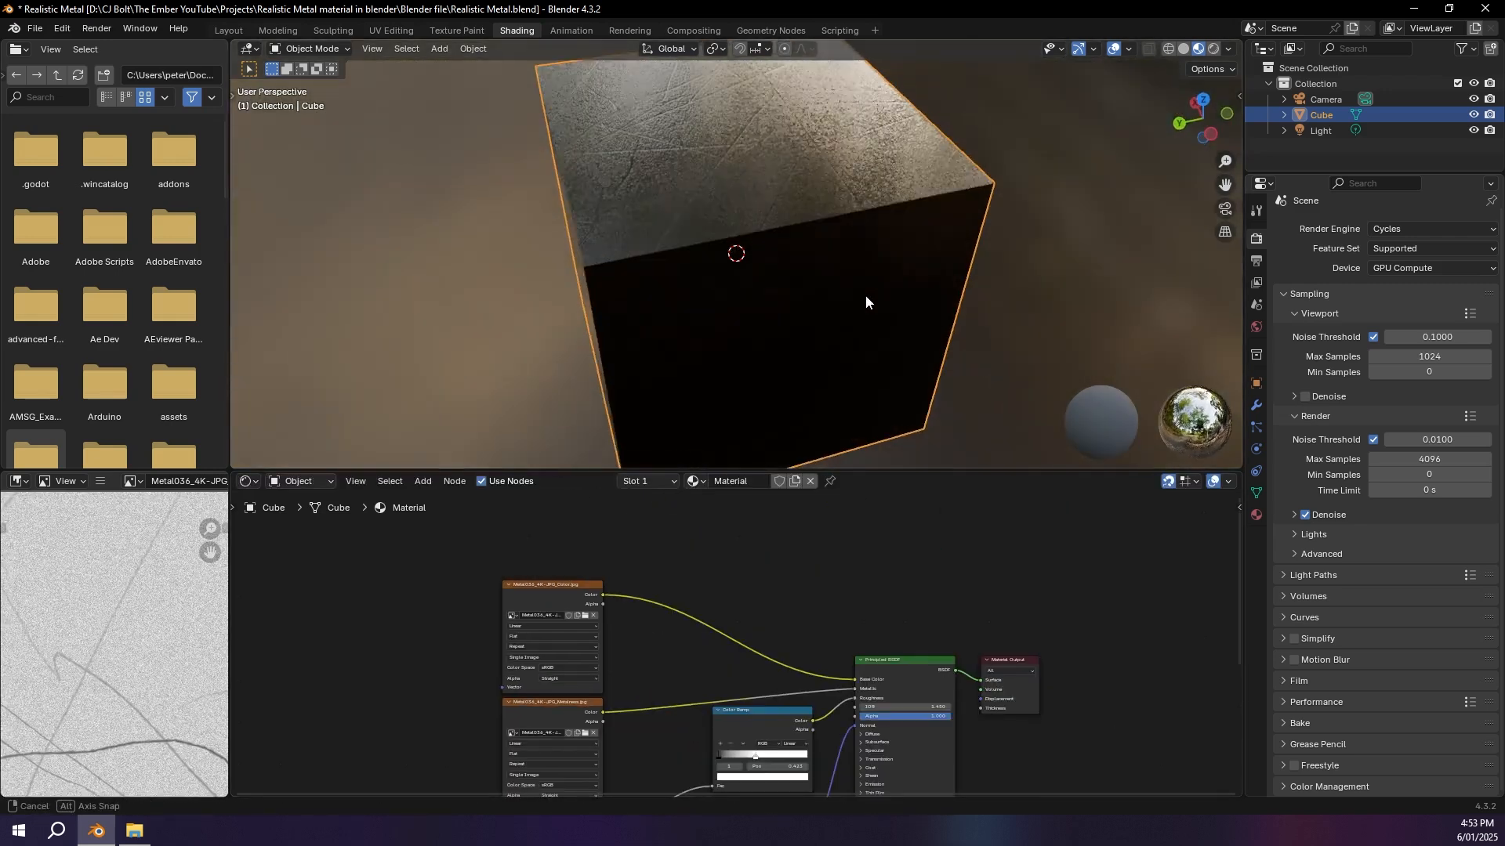
Step: Add an Ambient Occlusion node above the Color image node and preview its output on the cube
middle_drag(734, 580, 744, 684)
key(shift+a)
text(ambe)
key(Return)
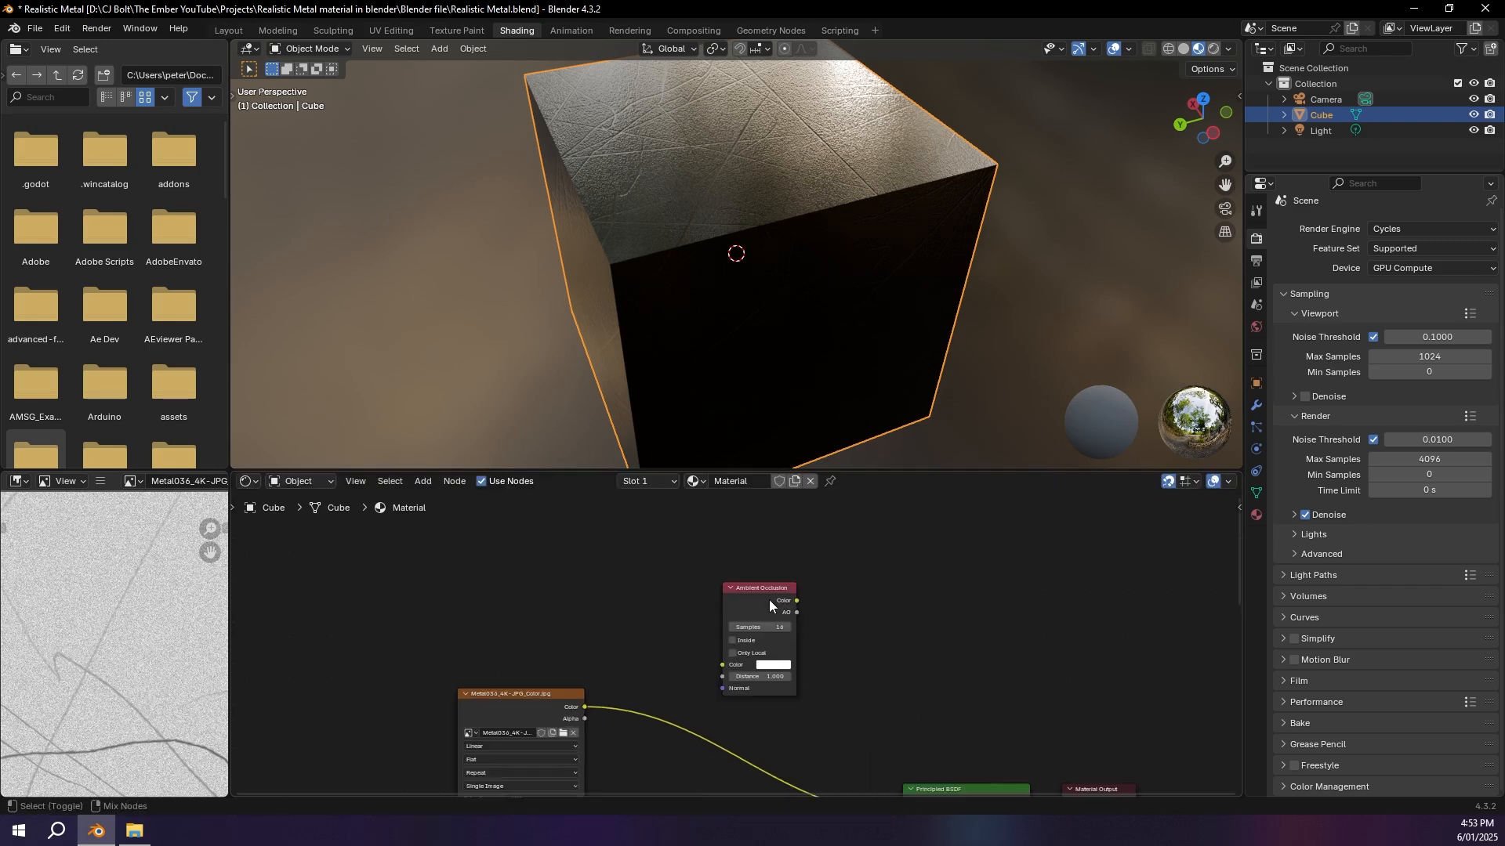
ctrl+shift+click(769, 599)
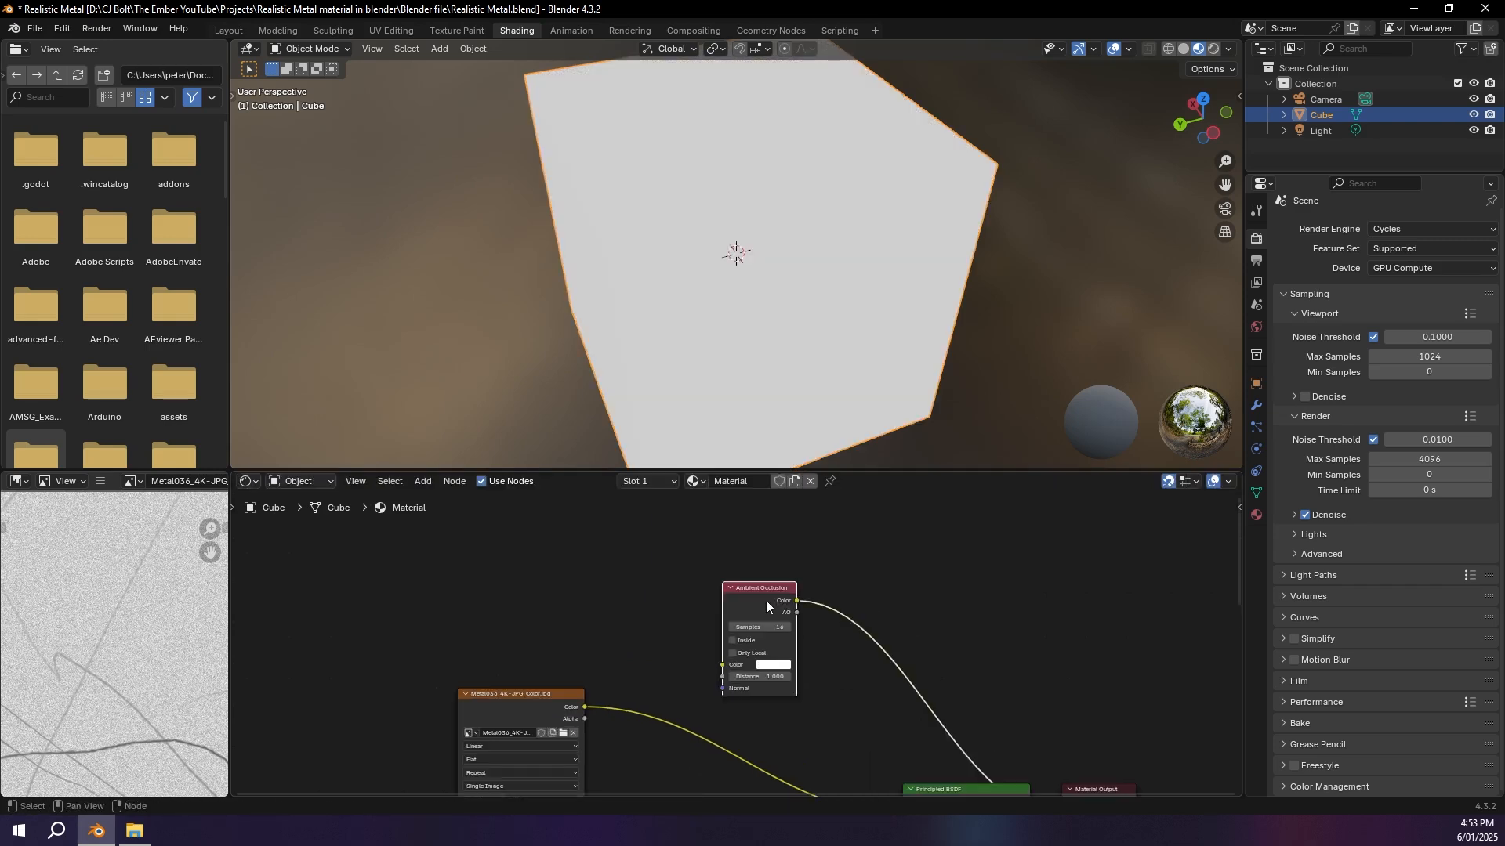
middle_drag(729, 313, 727, 360)
Step: Enable the Inside and Only Local options on the Ambient Occlusion node and inspect the cube's edges
click(733, 640)
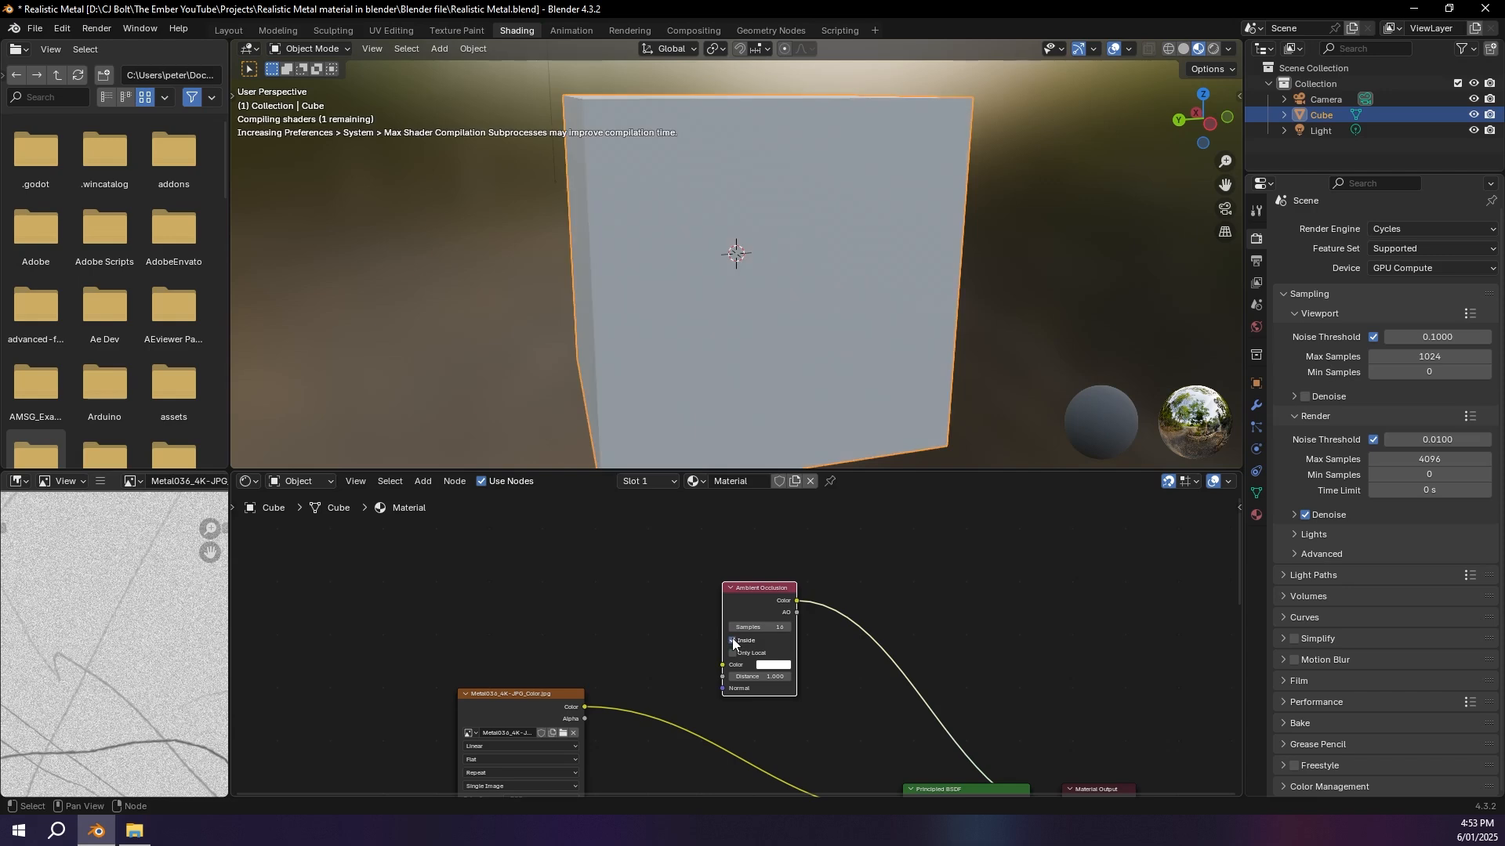
middle_drag(719, 205, 767, 259)
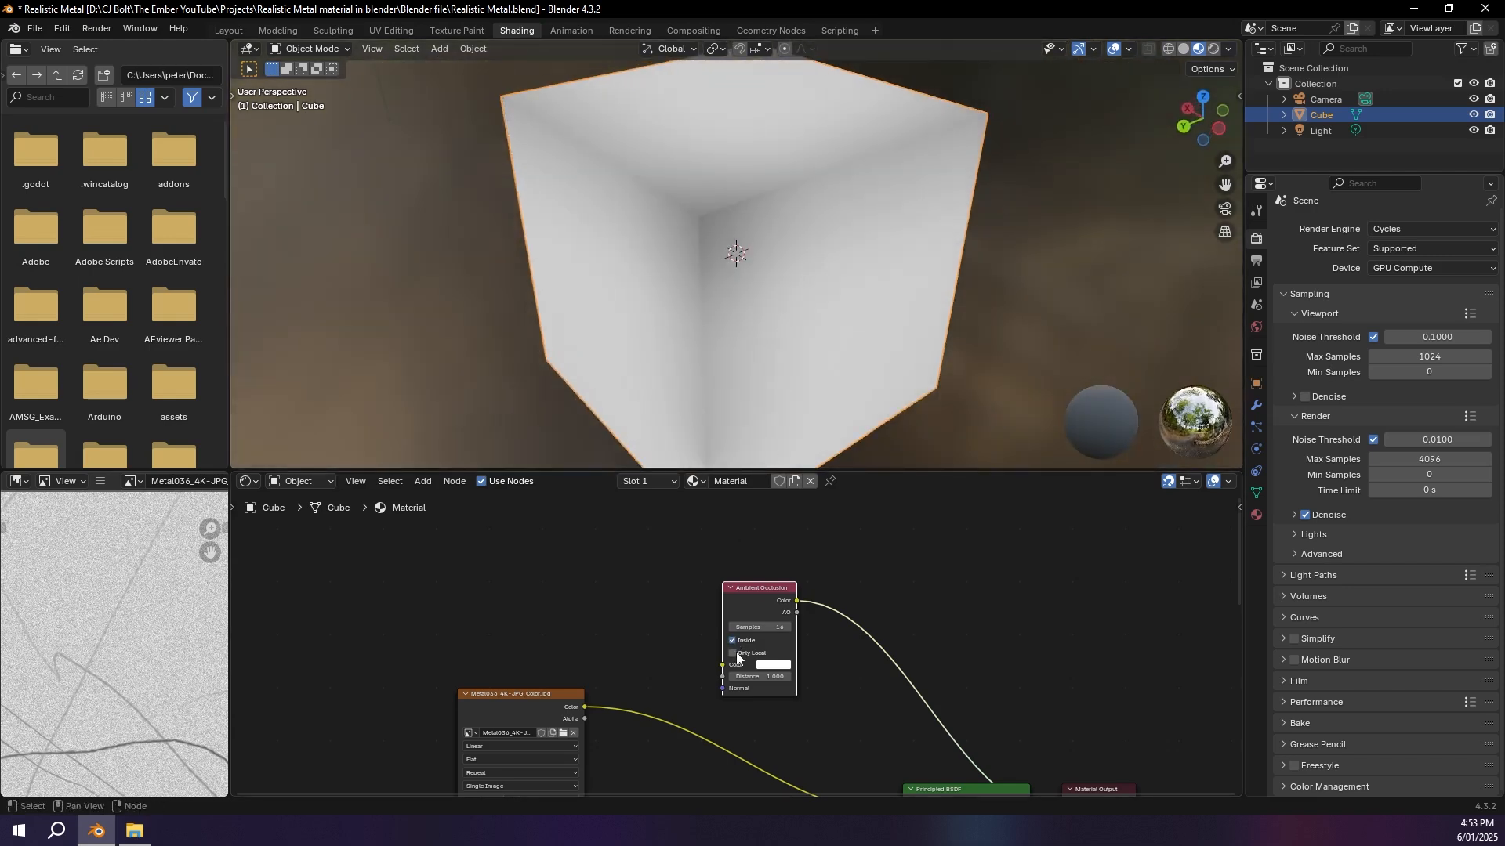
middle_drag(878, 205, 676, 213)
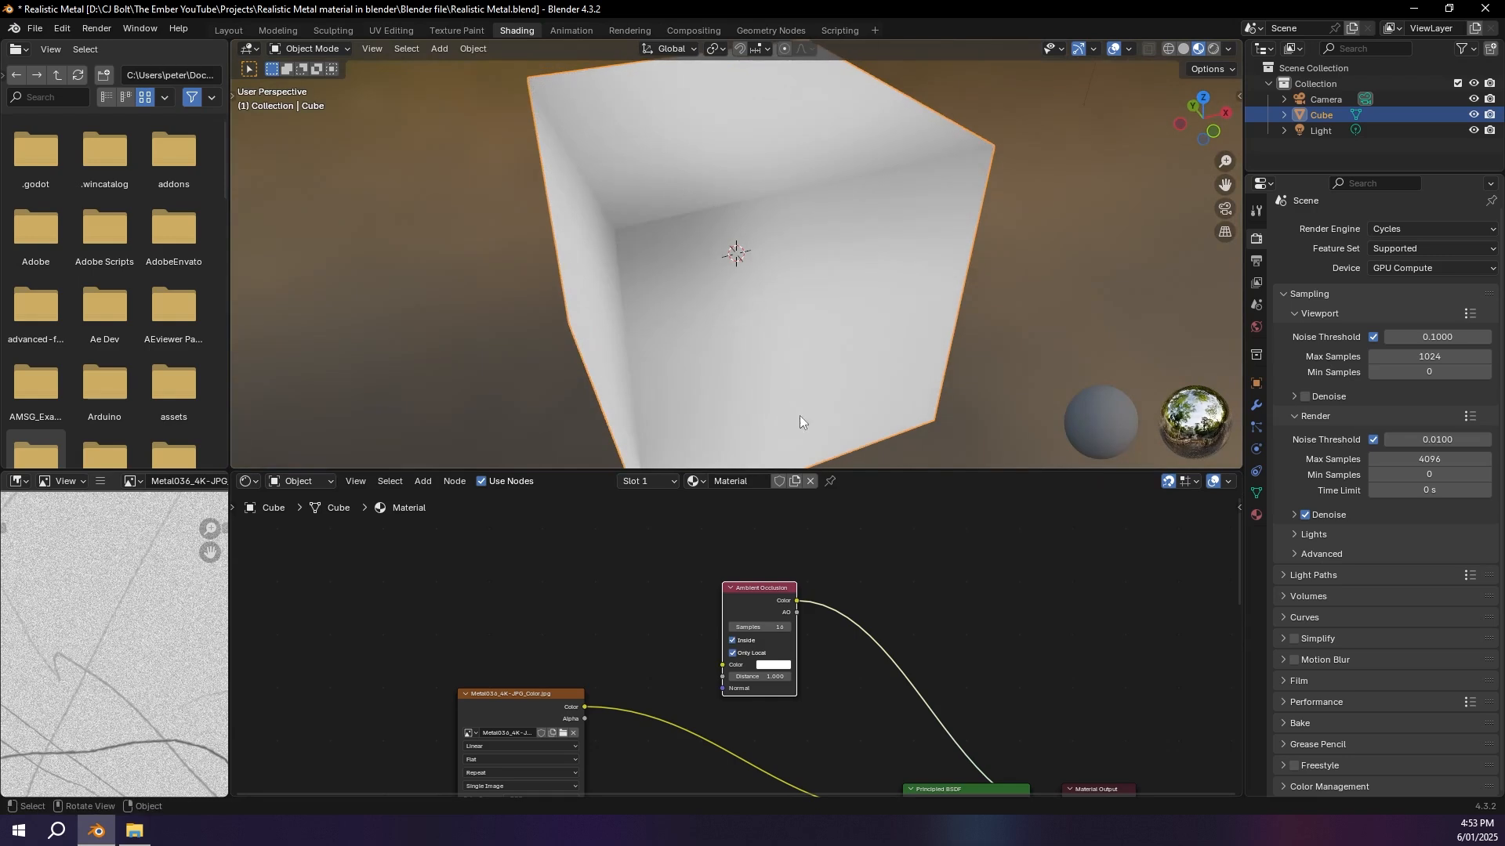
Step: Insert a Color Ramp directly after the Ambient Occlusion node
key(shift+a)
text(clolo)
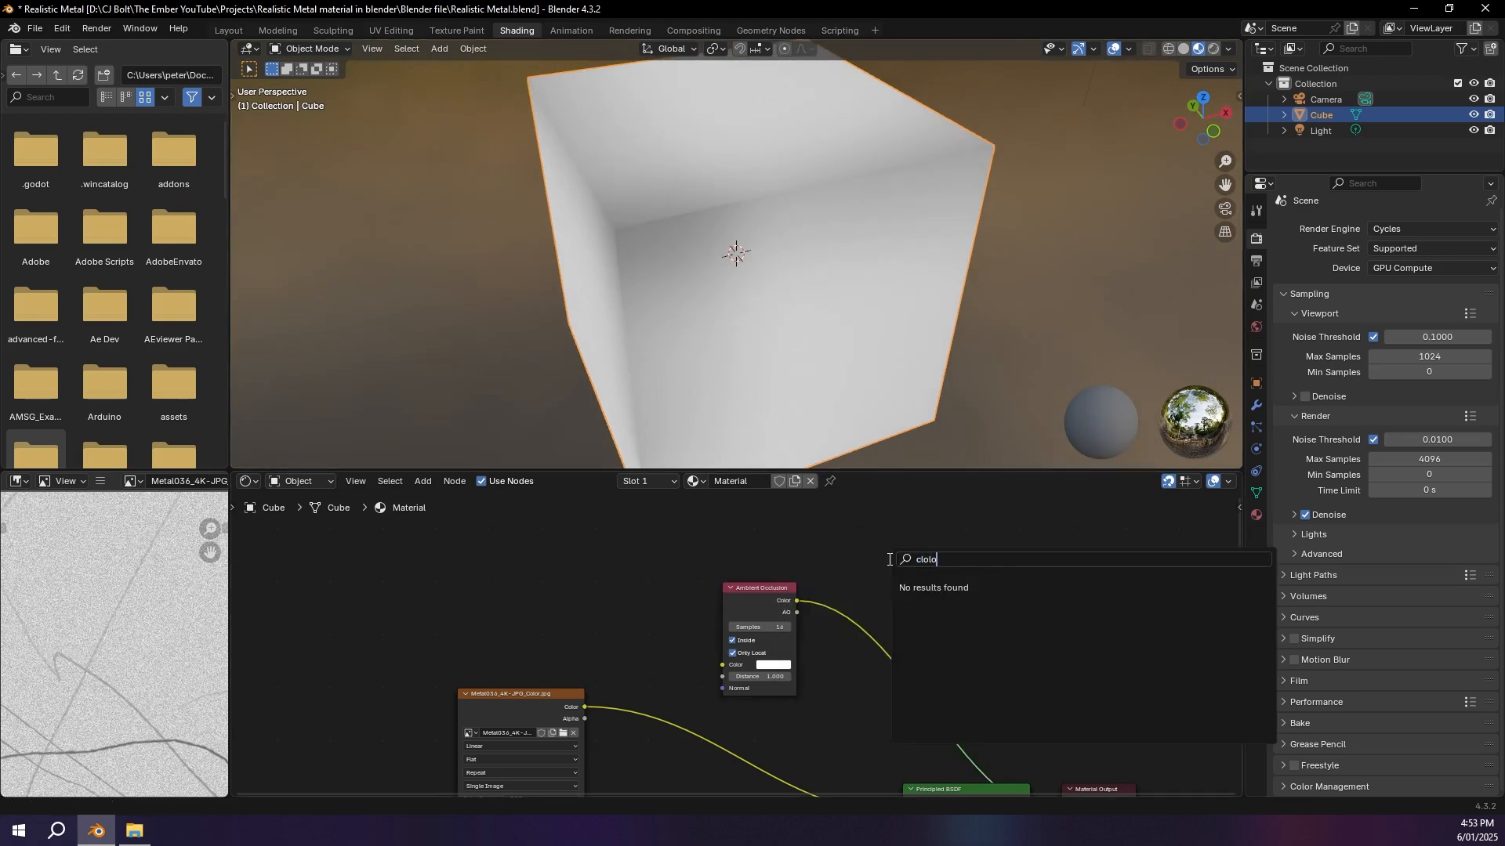
key(BackSpace)
key(BackSpace)
key(BackSpace)
key(BackSpace)
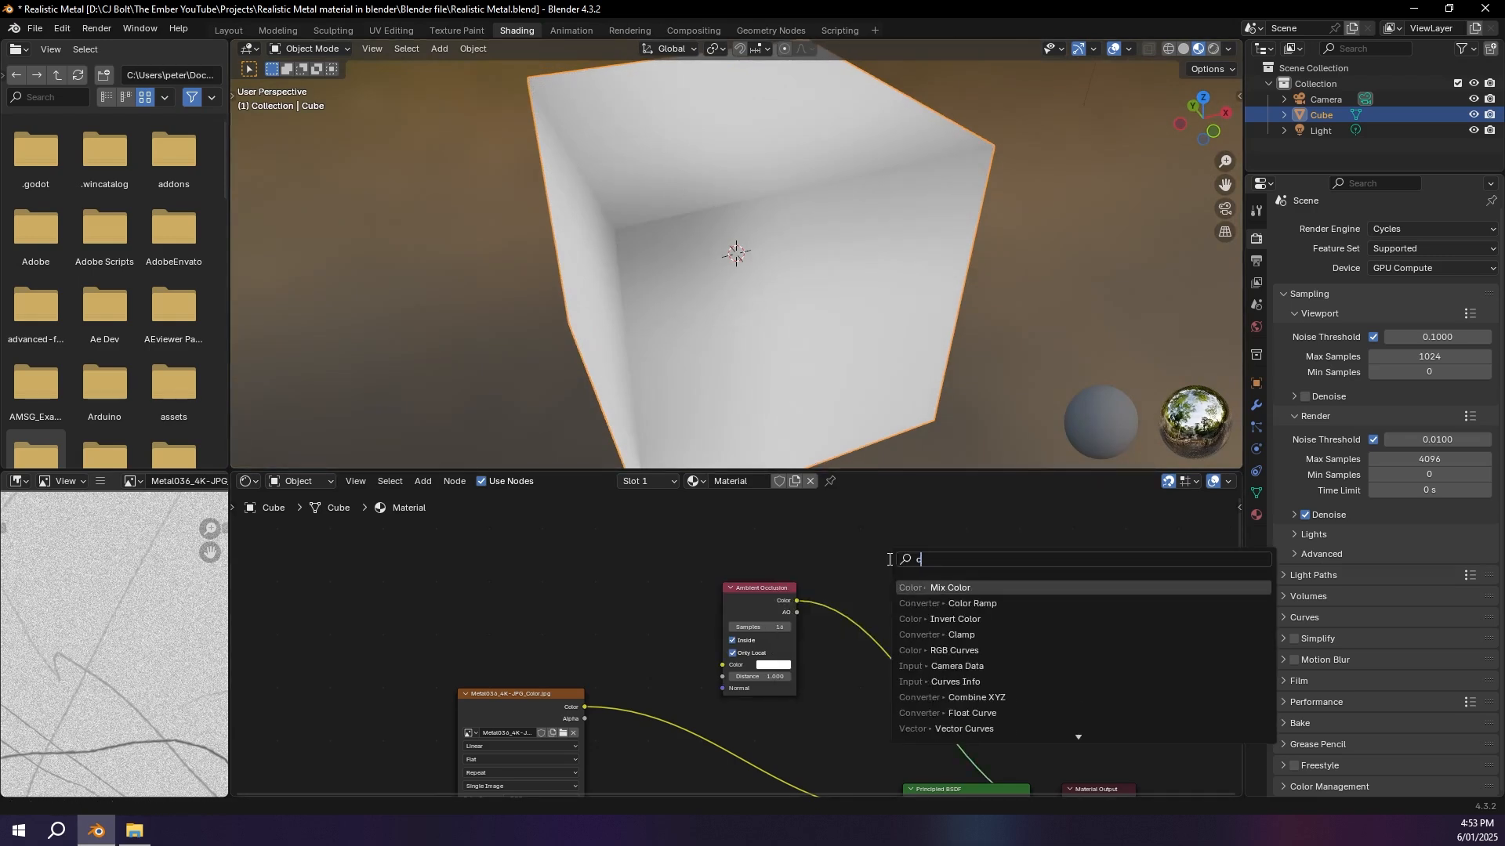
key(Down)
key(Return)
click(811, 583)
Step: Tighten the edge mask by moving the new Color Ramp's black stop to about 0.4 and its white stop inward
drag(865, 597, 856, 597)
mouse_move(817, 644)
mouse_down()
mouse_move(906, 645)
mouse_move(862, 642)
mouse_up()
mouse_move(768, 345)
middle_down()
mouse_move(835, 337)
mouse_move(802, 370)
mouse_move(766, 369)
mouse_move(702, 327)
mouse_move(706, 378)
mouse_move(761, 375)
middle_up()
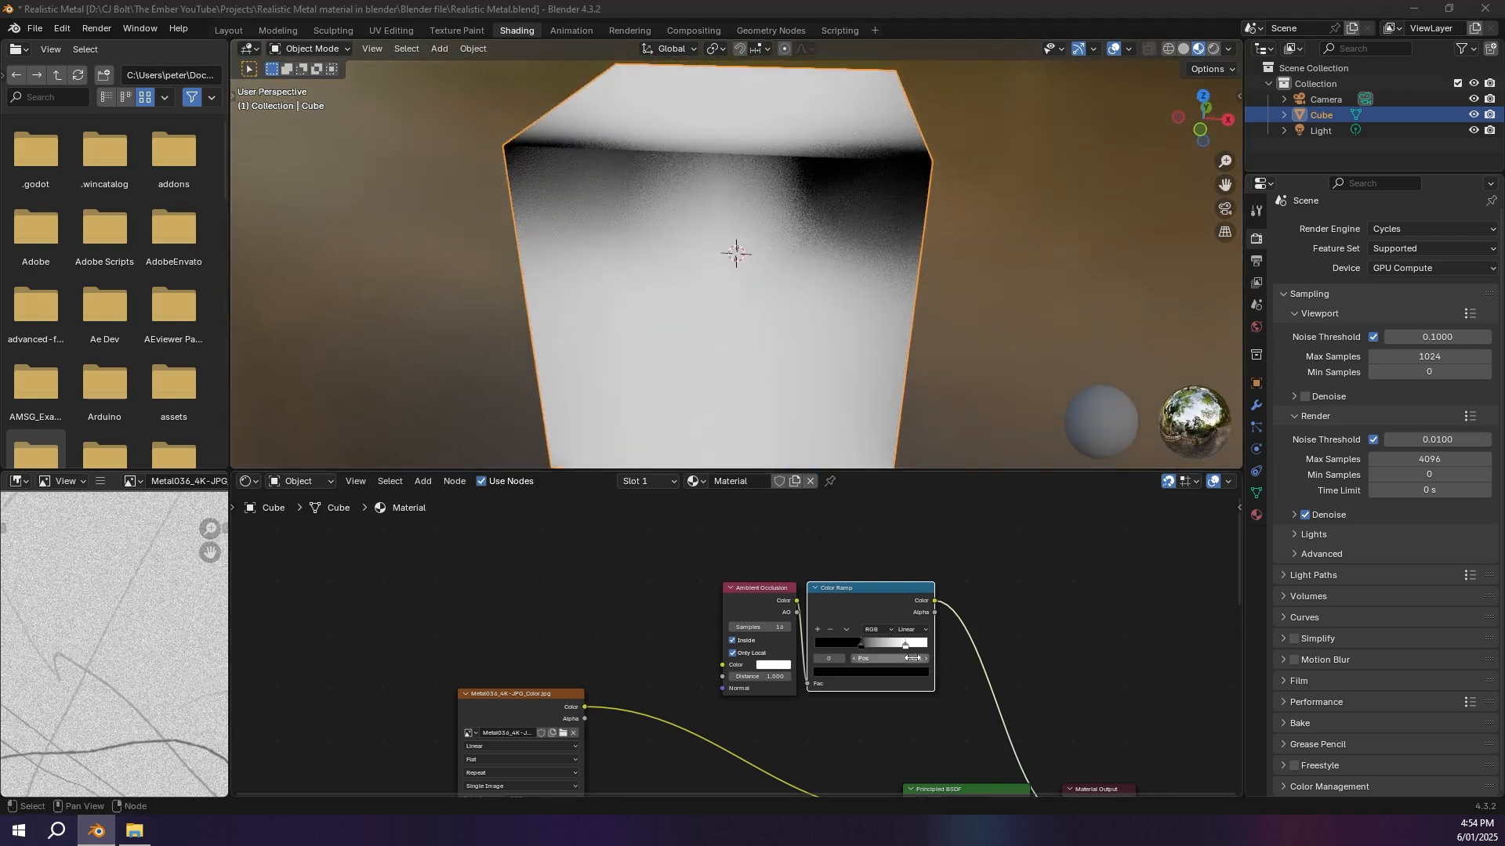
Step: Add a Mix Shader beside the Principled BSDF, with the edge mask ramp driving Fac and the BSDF in the second Shader input
middle_drag(912, 658, 753, 573)
key(shift+a)
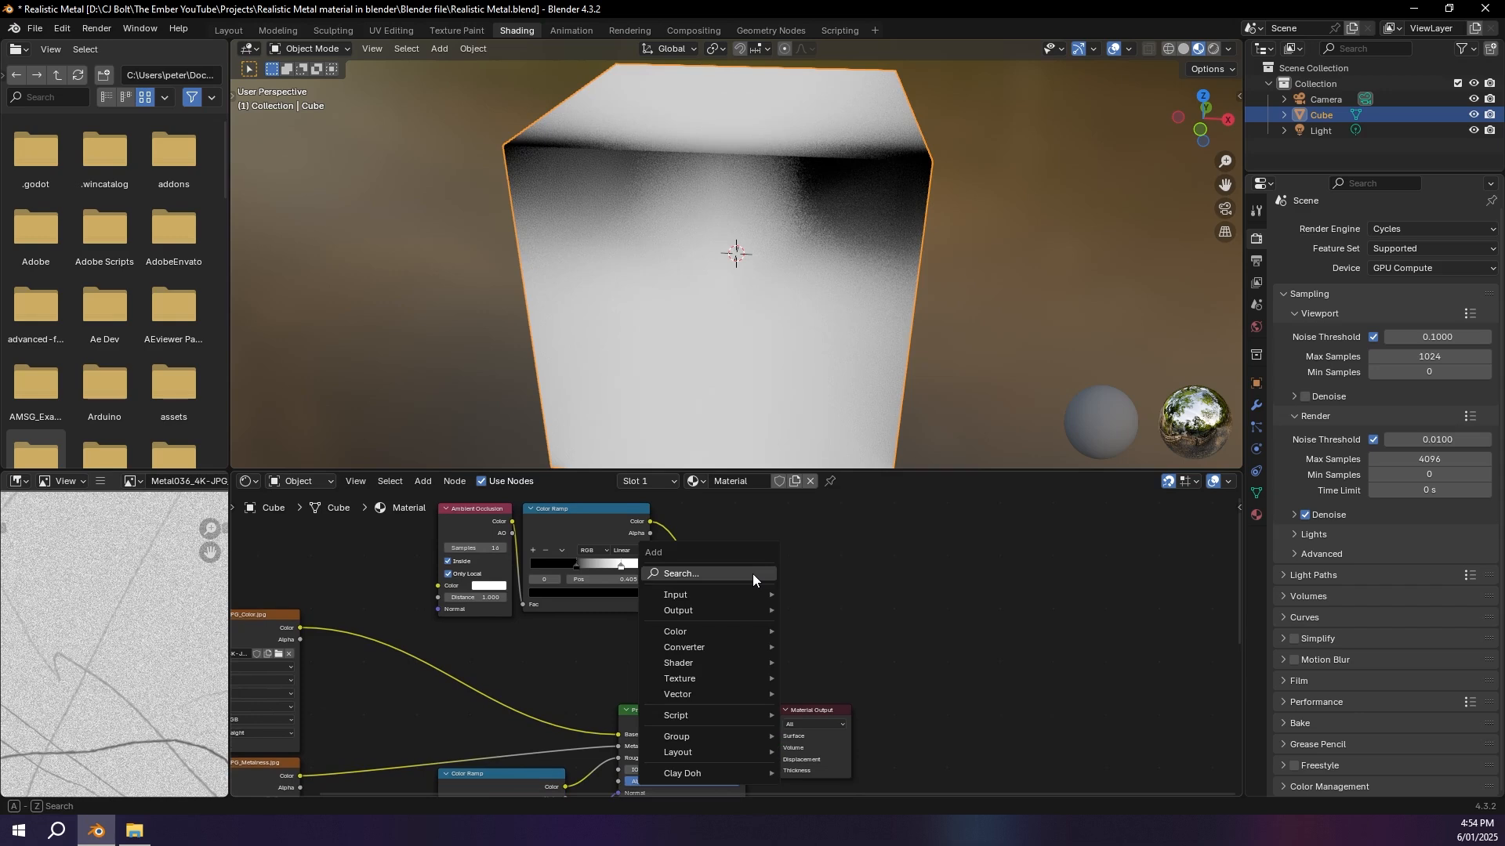
text(mix shade)
key(Return)
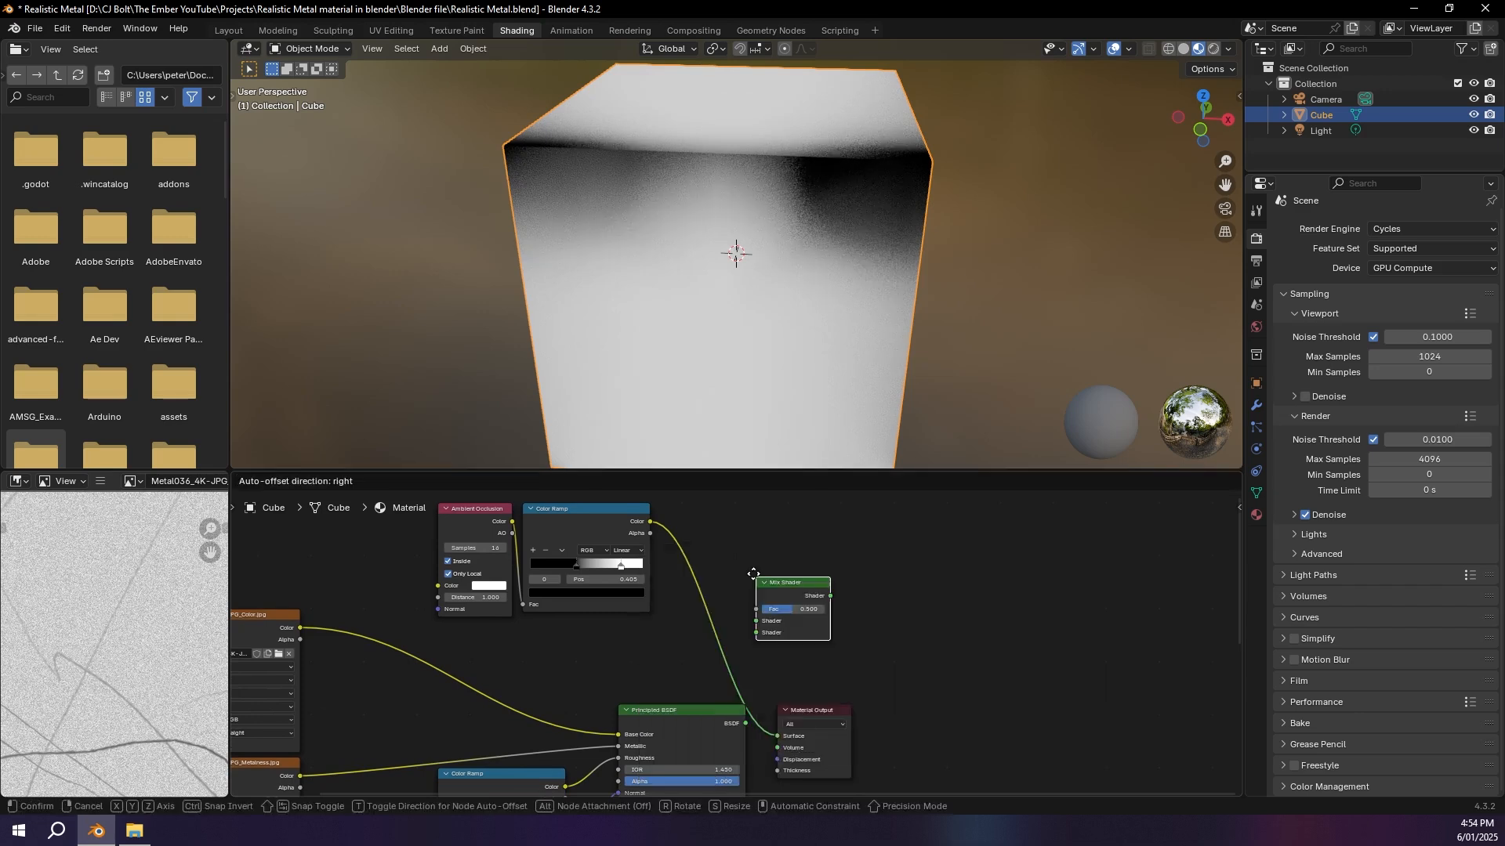
click(849, 575)
drag(809, 666, 914, 577)
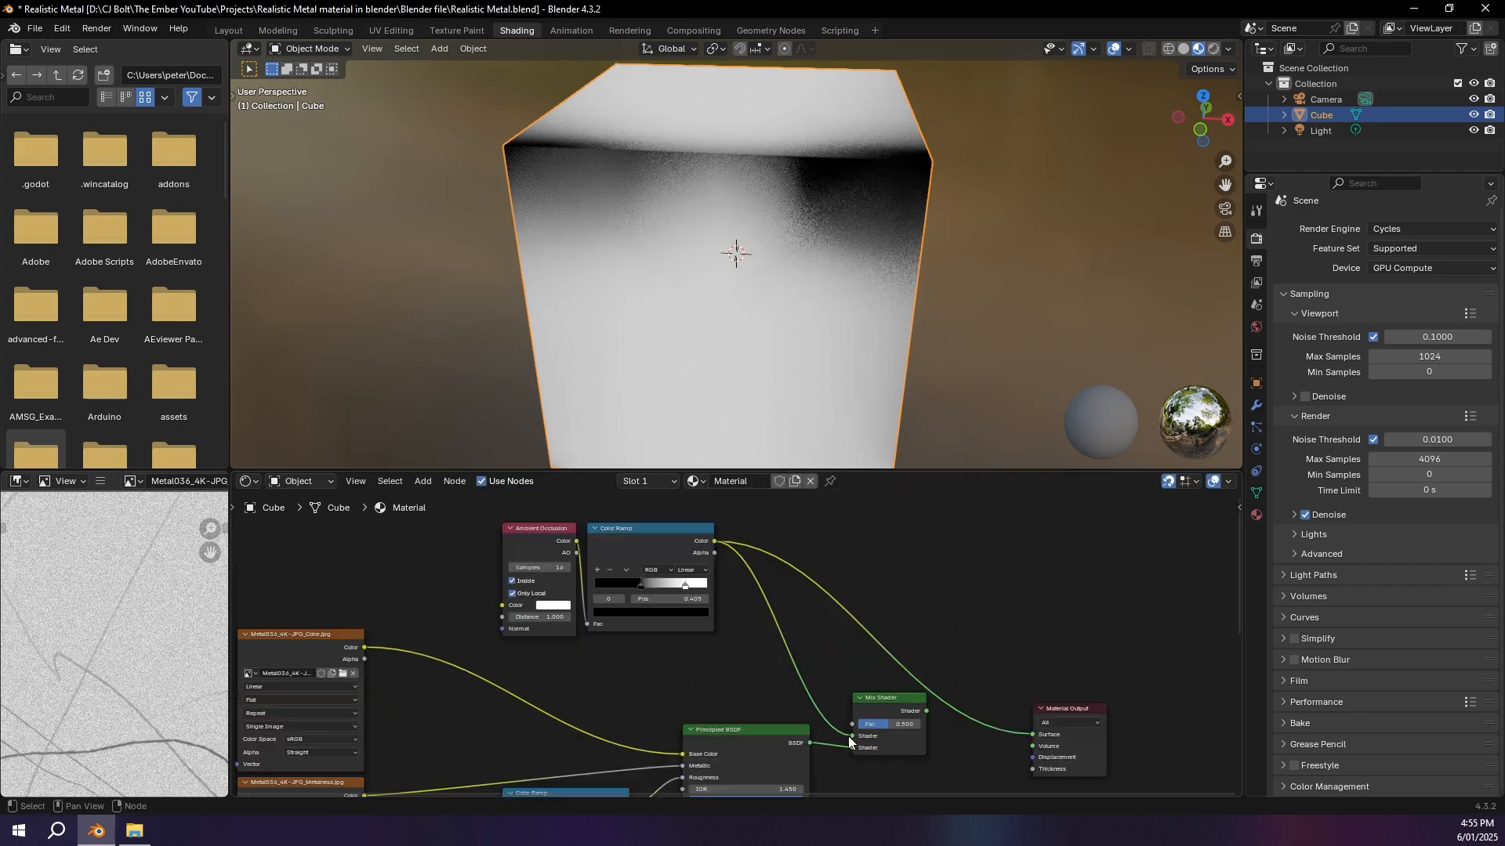
mouse_move(848, 735)
mouse_down()
mouse_move(807, 697)
mouse_move(844, 721)
mouse_up()
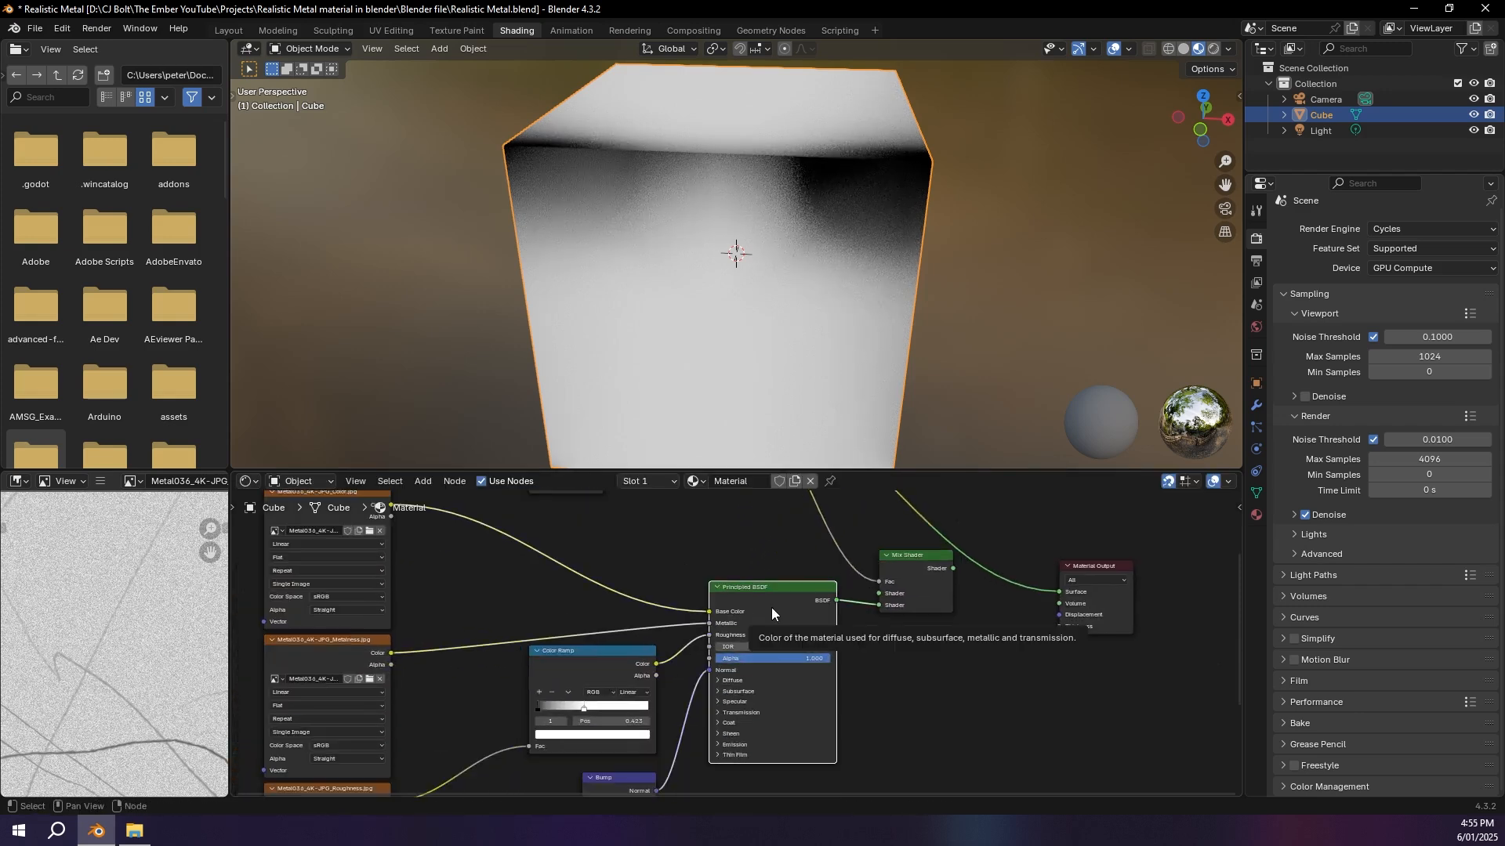
Step: Duplicate the Principled BSDF below the original and connect the copy to the Mix Shader's first Shader input
key(shift+d)
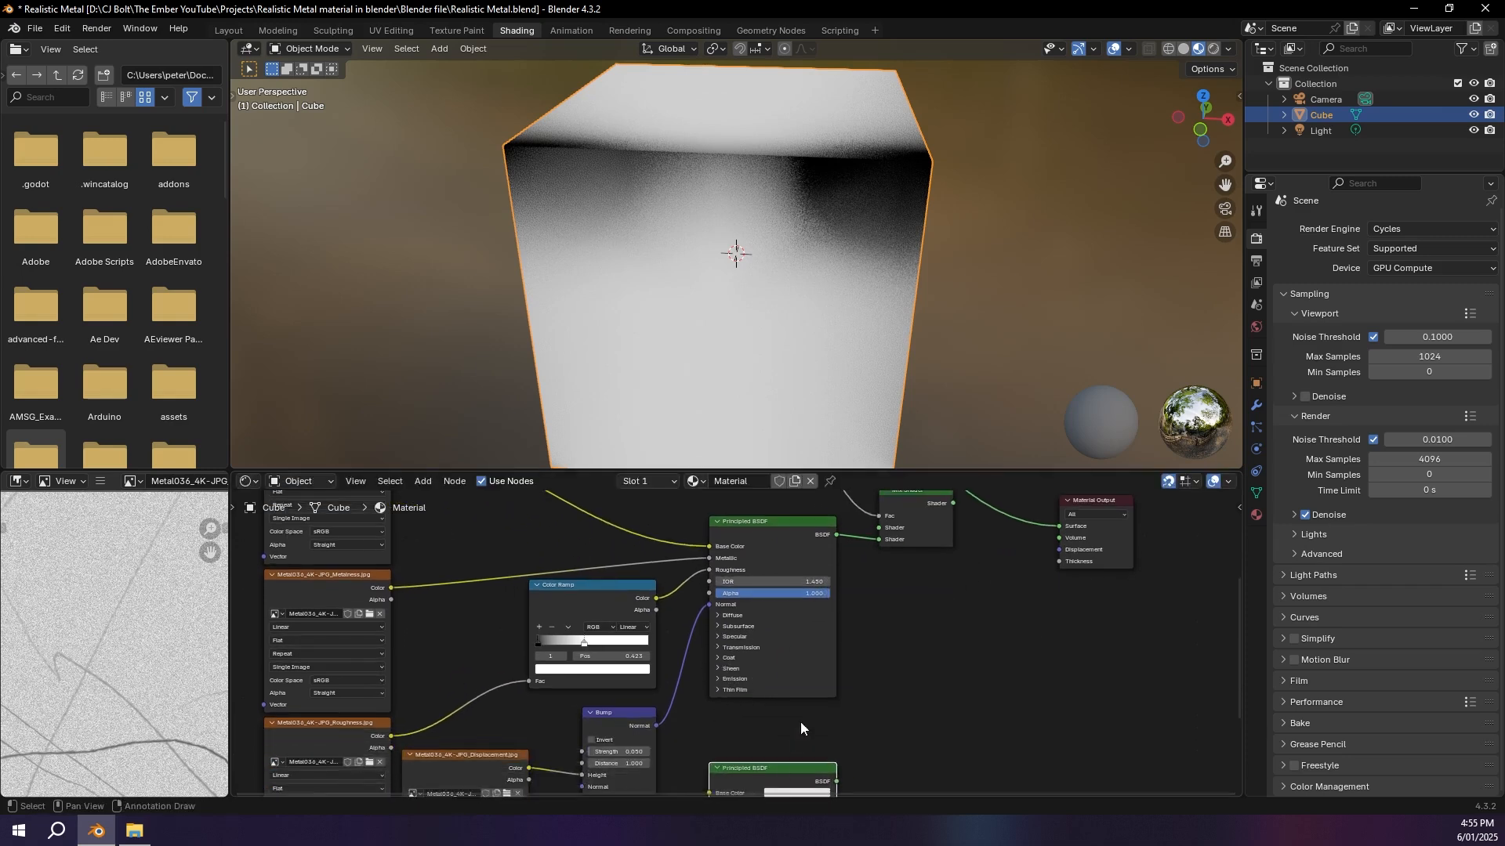
click(793, 737)
drag(793, 741, 793, 686)
middle_drag(811, 694, 773, 710)
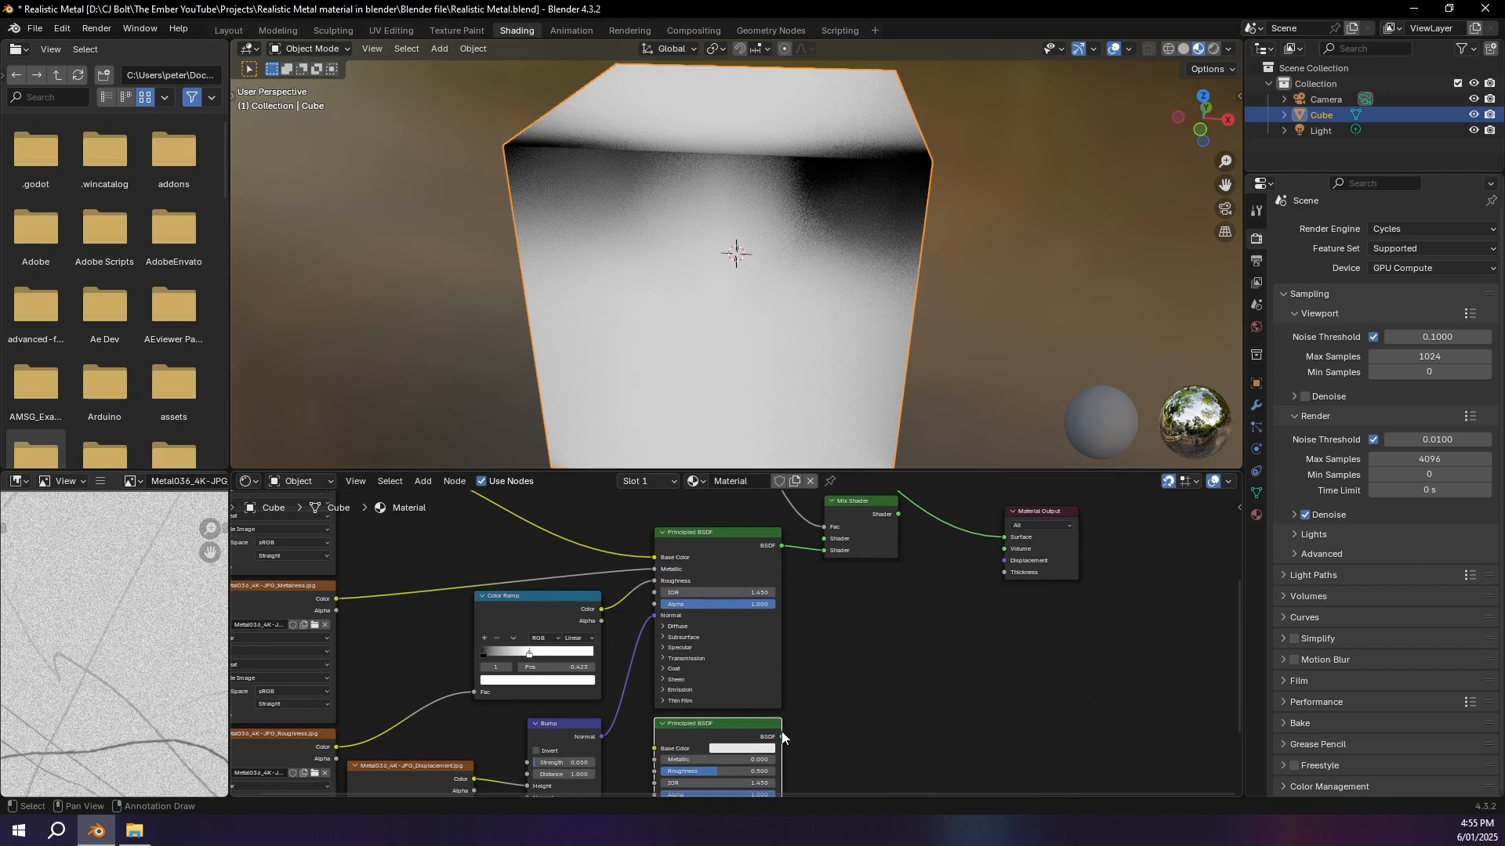
drag(780, 737, 824, 550)
Step: Connect the Mix Shader to the Material Output's Surface and inspect the blended shaders on the cube
middle_drag(857, 584, 818, 639)
drag(856, 572, 862, 579)
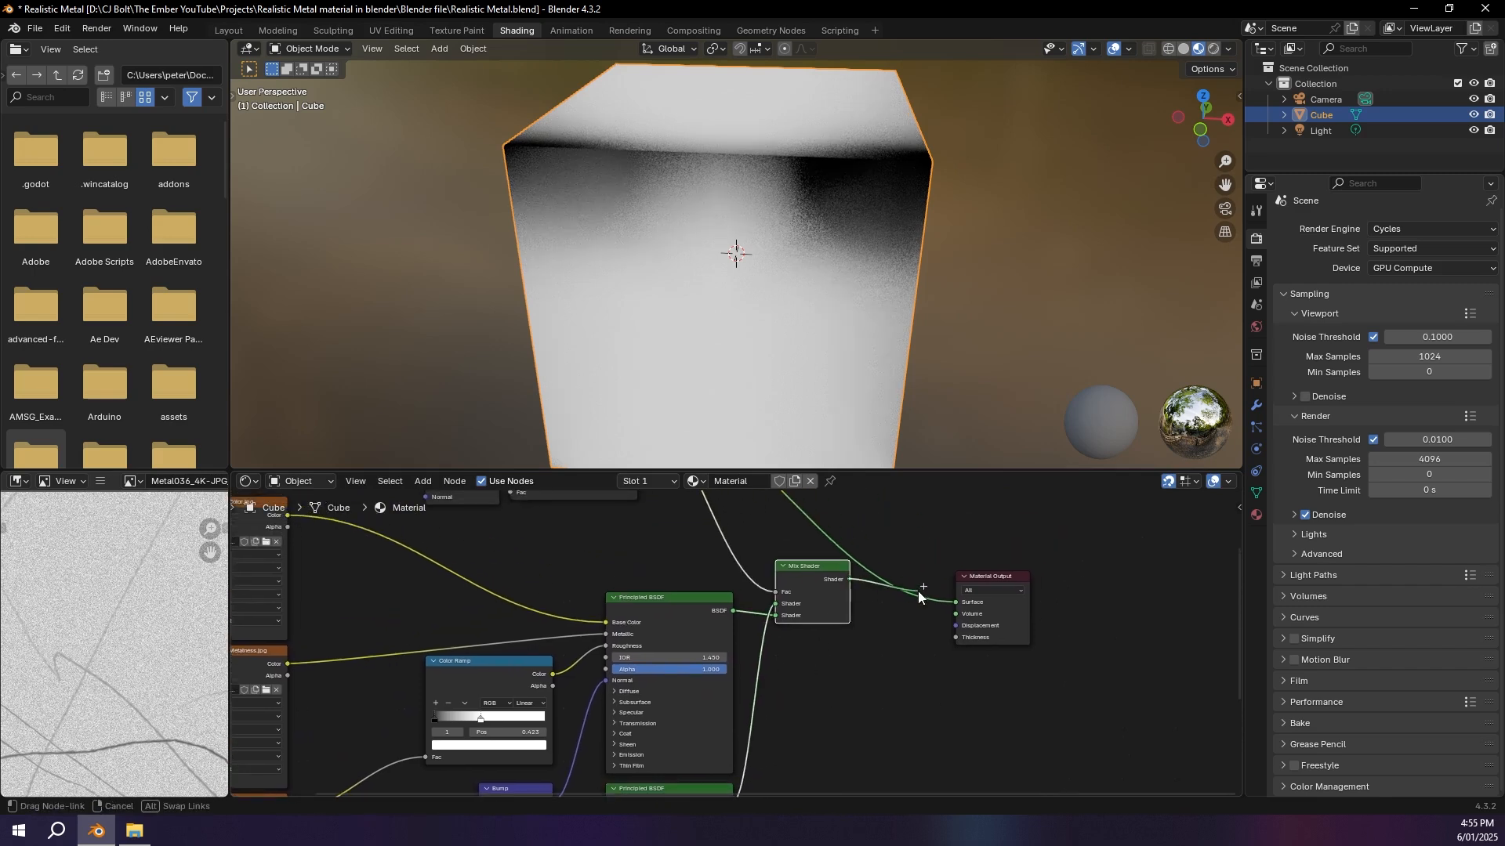
drag(979, 605, 962, 603)
middle_drag(789, 375, 628, 188)
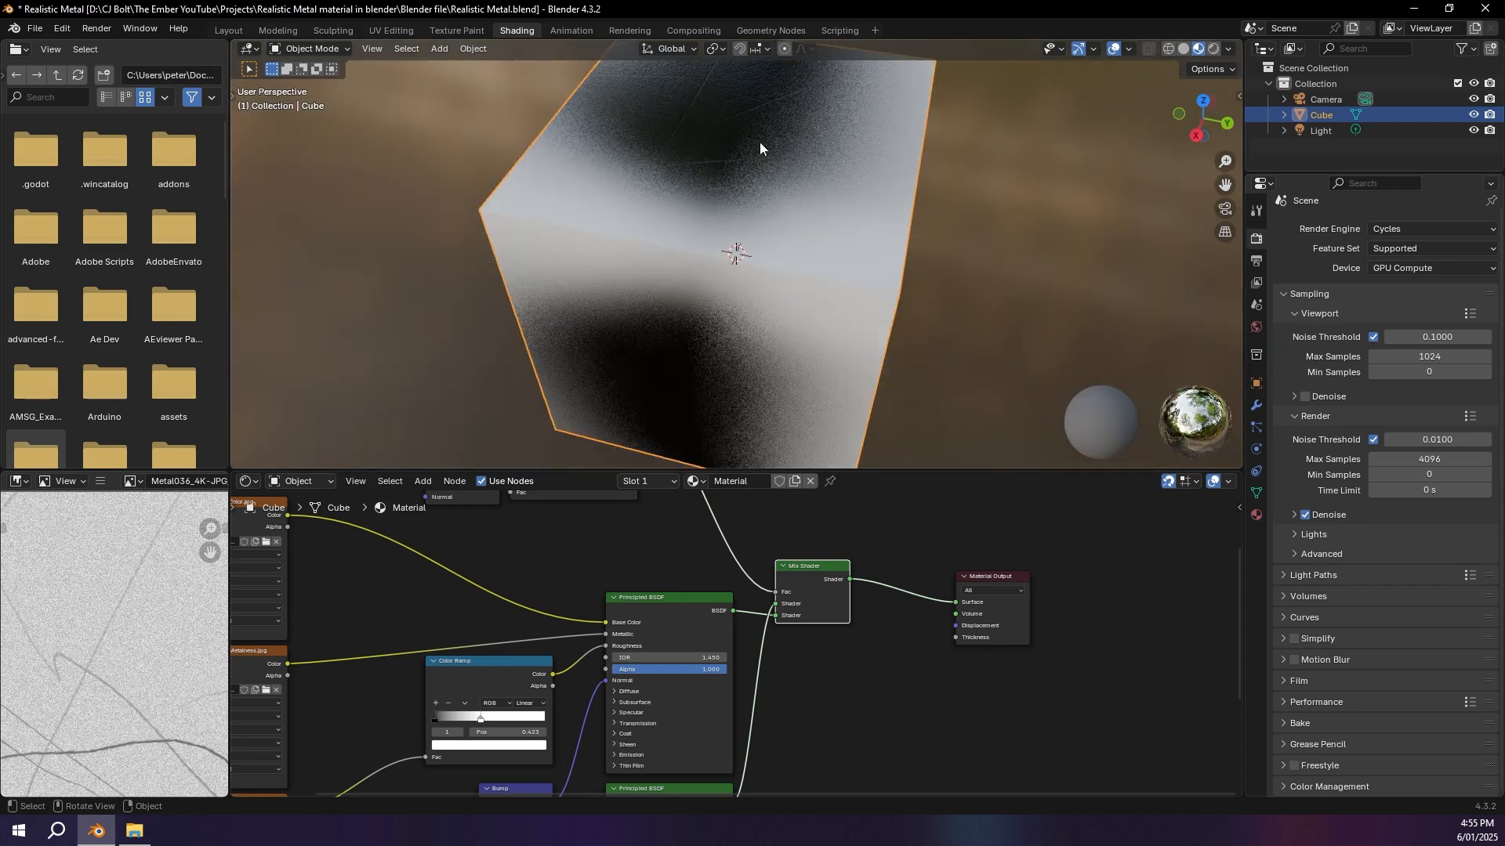
mouse_move(746, 134)
middle_down()
mouse_move(749, 166)
mouse_move(732, 126)
mouse_move(758, 150)
middle_up()
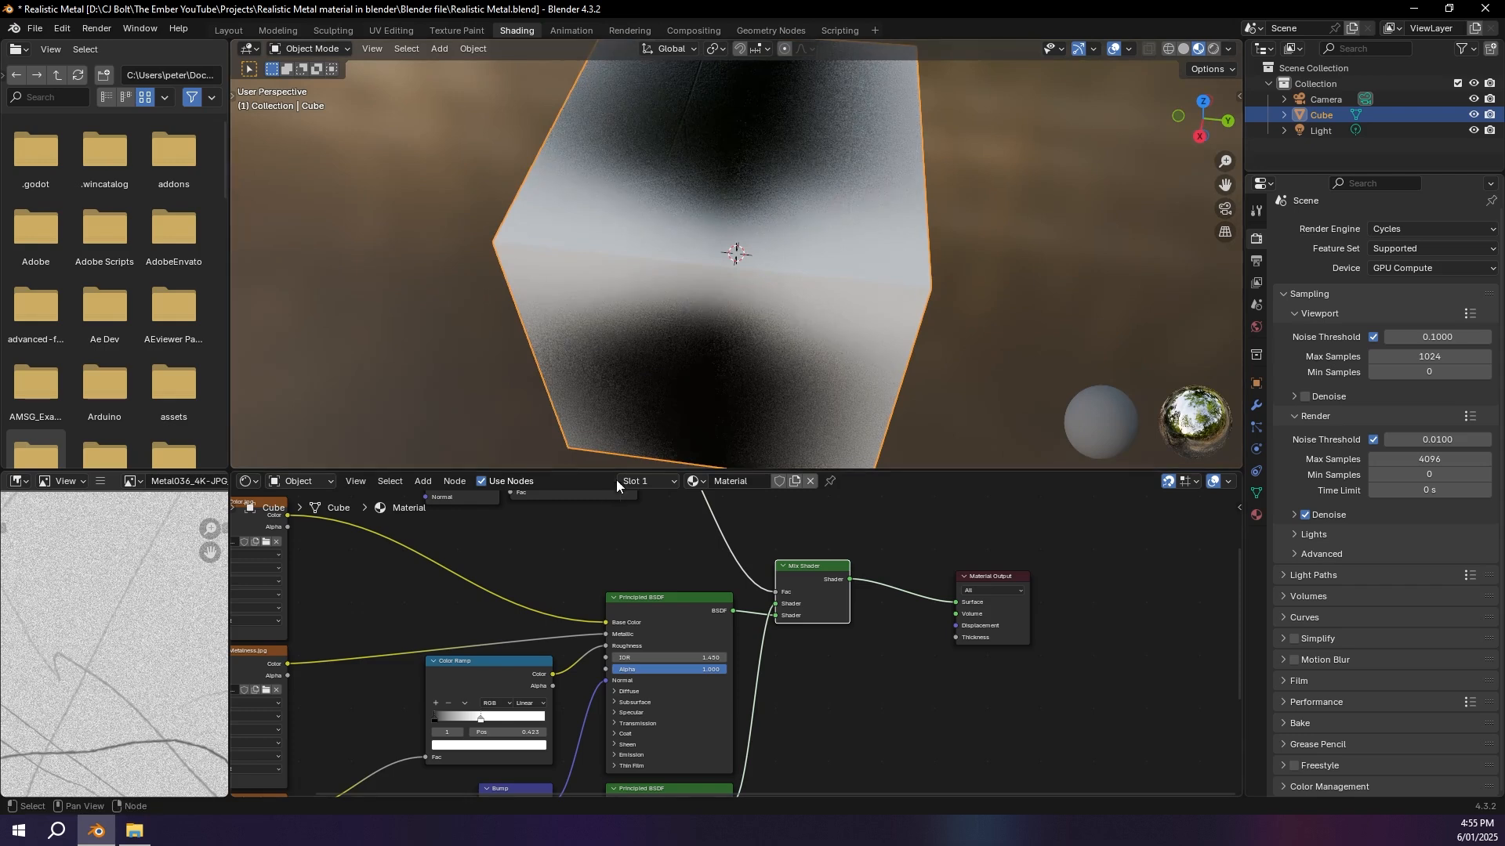
Step: Nudge the stops on the Ambient Occlusion Color Ramp and check the mask on the cube's edges
middle_drag(616, 533, 679, 682)
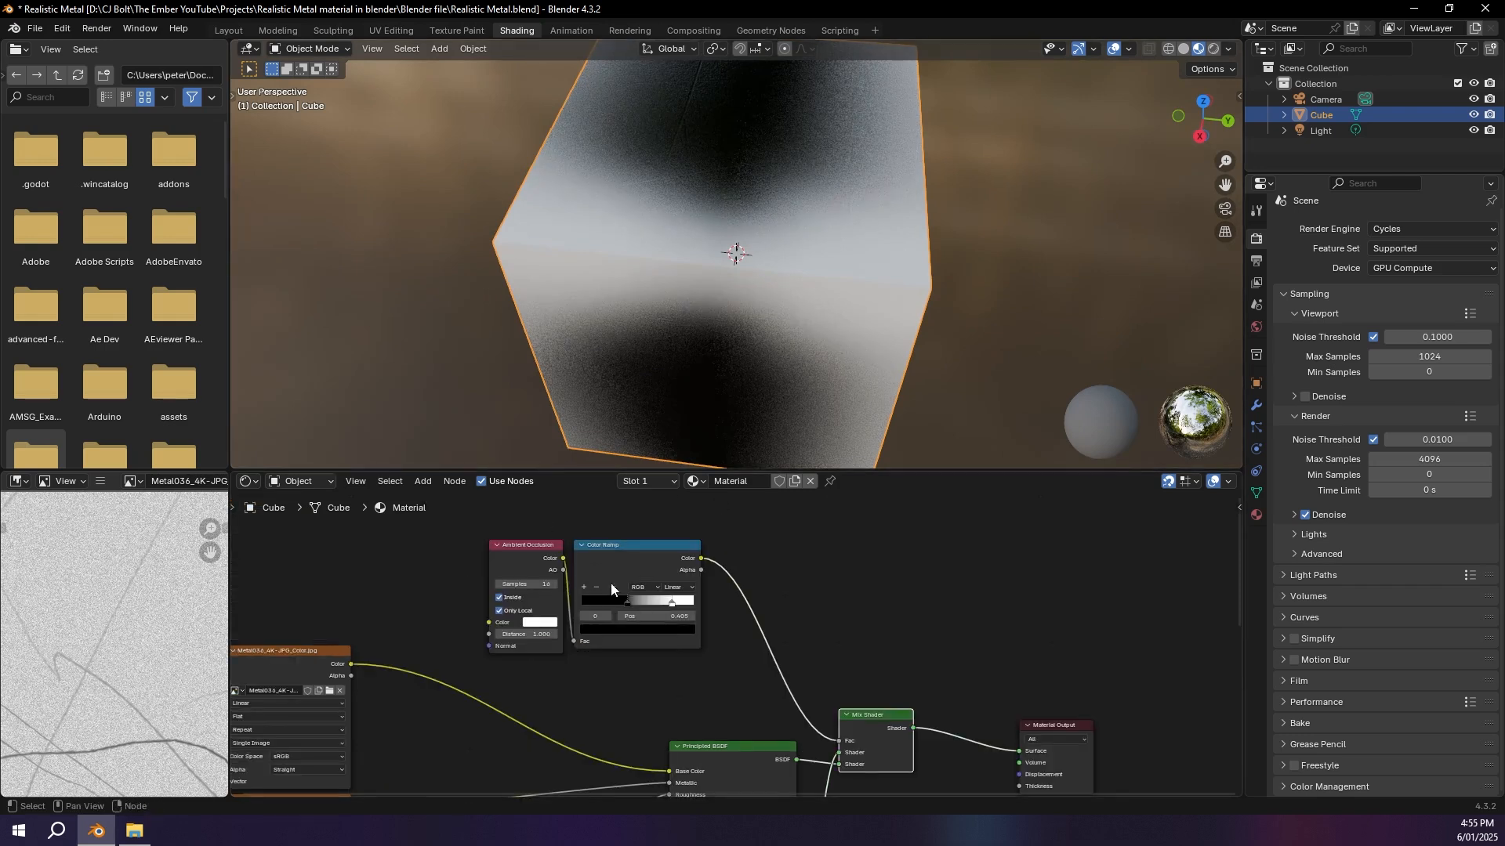
mouse_move(624, 605)
mouse_down()
mouse_move(663, 605)
mouse_move(628, 605)
mouse_up()
middle_drag(815, 259, 772, 331)
mouse_move(628, 602)
mouse_down()
mouse_move(612, 601)
mouse_move(625, 603)
mouse_up()
middle_drag(758, 378, 608, 314)
scroll(732, 329, up, 5)
middle_drag(732, 328, 926, 282)
Step: Set the duplicated Principled BSDF to Metallic 1.000, Roughness about 0.073 and a near-white base color
middle_drag(963, 690, 881, 498)
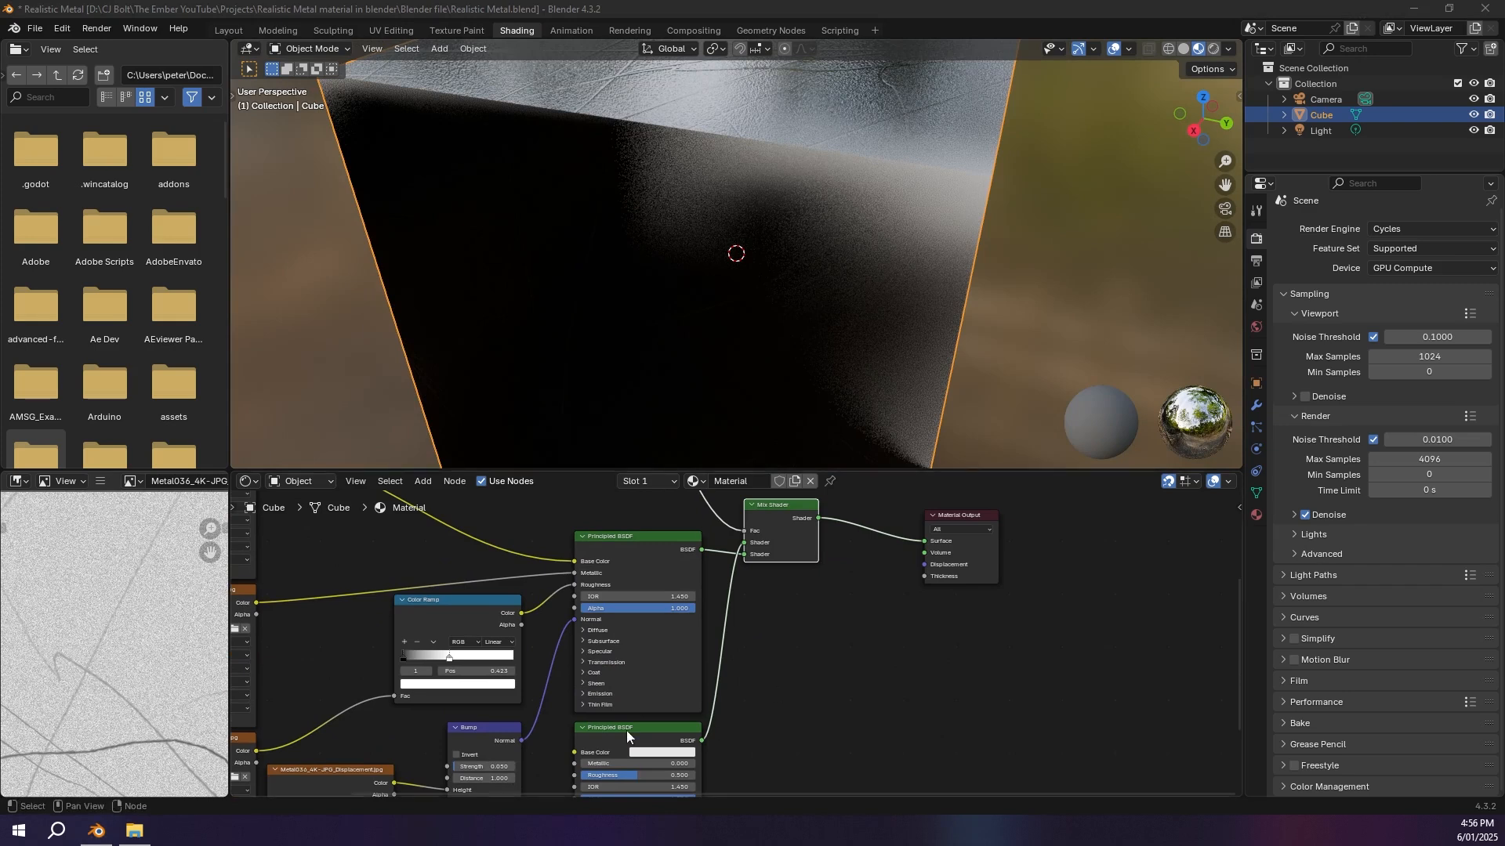
middle_drag(626, 735, 725, 635)
mouse_move(666, 656)
mouse_down()
mouse_move(749, 657)
mouse_move(683, 669)
mouse_up()
middle_drag(976, 138, 905, 199)
scroll(906, 227, down, 2)
middle_drag(906, 252, 756, 519)
click(715, 647)
drag(776, 496, 777, 477)
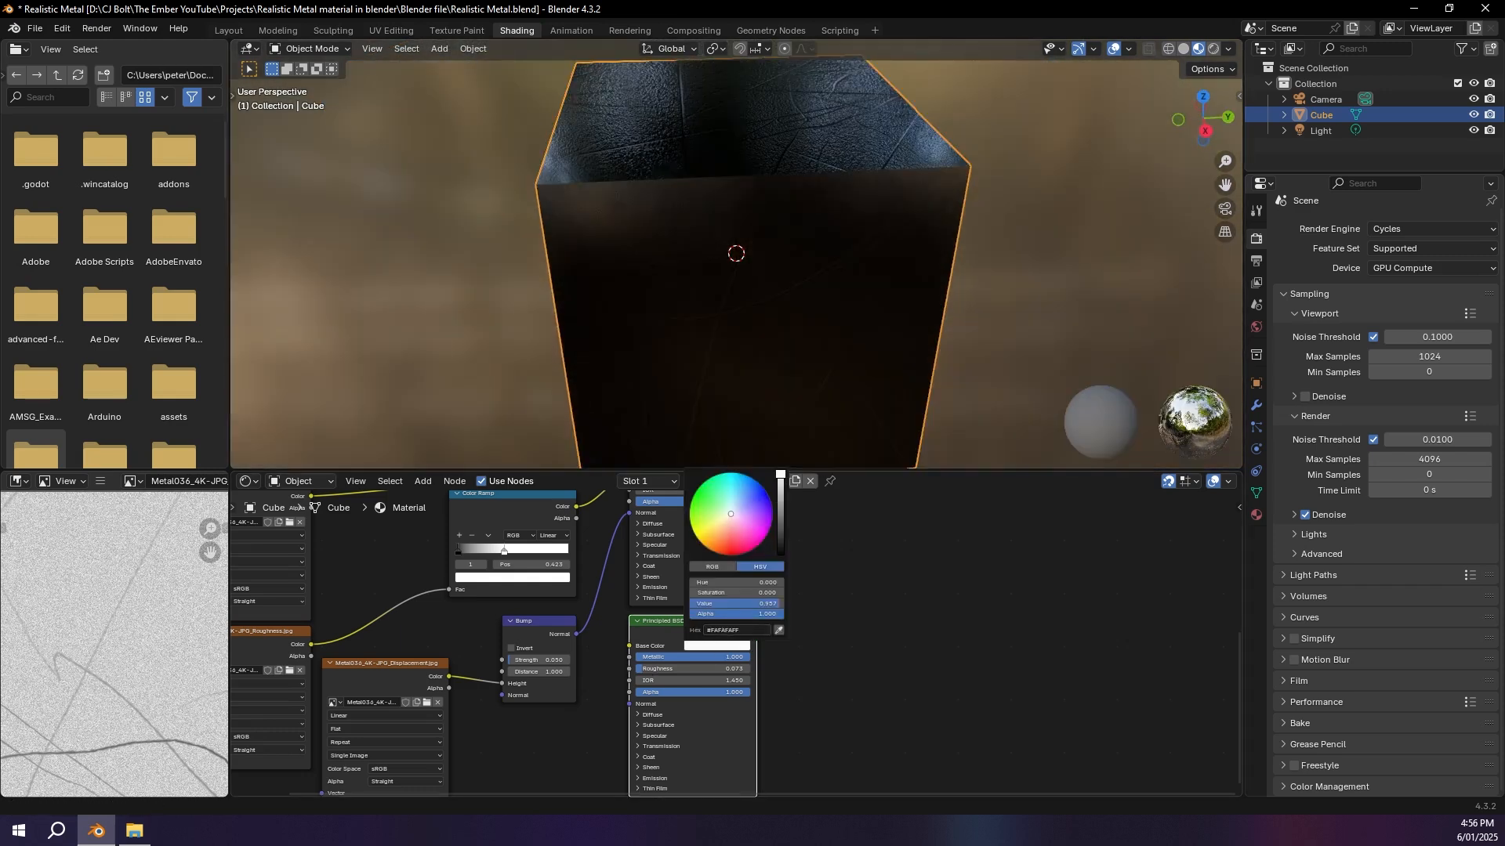
Step: Sharpen the Ambient Occlusion Color Ramp by setting its white stop to about 0.409, and check the cube
middle_drag(612, 505, 698, 715)
drag(671, 545, 711, 550)
middle_drag(775, 464, 738, 427)
mouse_move(653, 546)
mouse_down()
mouse_move(702, 543)
mouse_move(673, 546)
mouse_up()
middle_drag(736, 415, 888, 338)
Step: Add a Noise Texture node above the Ambient Occlusion node
middle_drag(862, 616, 653, 626)
key(shift+a)
text(noise)
key(Return)
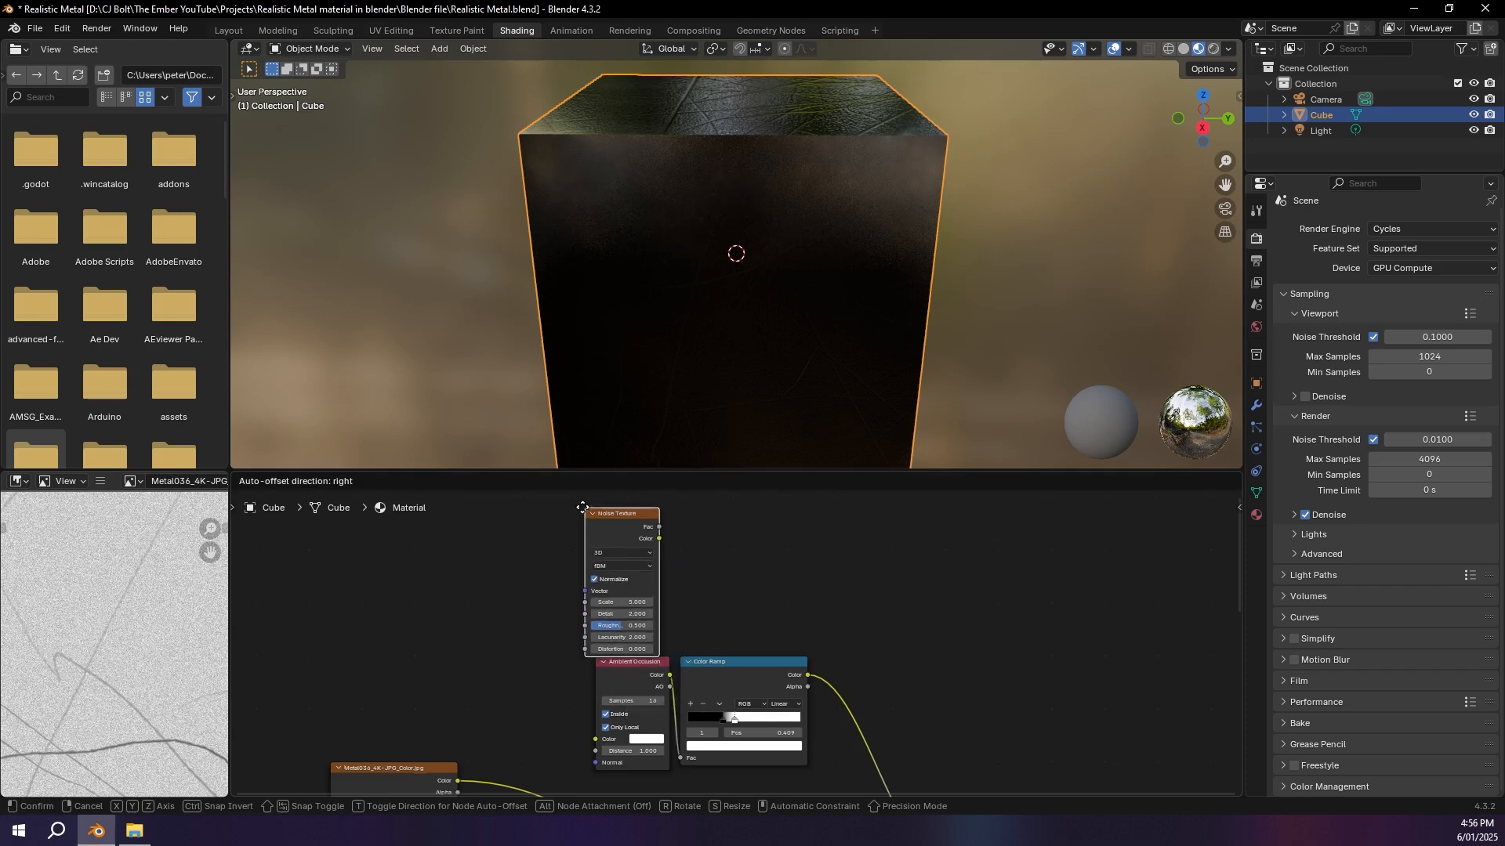
click(605, 545)
Step: Duplicate the Color Ramp beside the Noise Texture, reset the copy to its defaults and feed it the noise output
key(shift+d)
click(742, 521)
key(BackSpace)
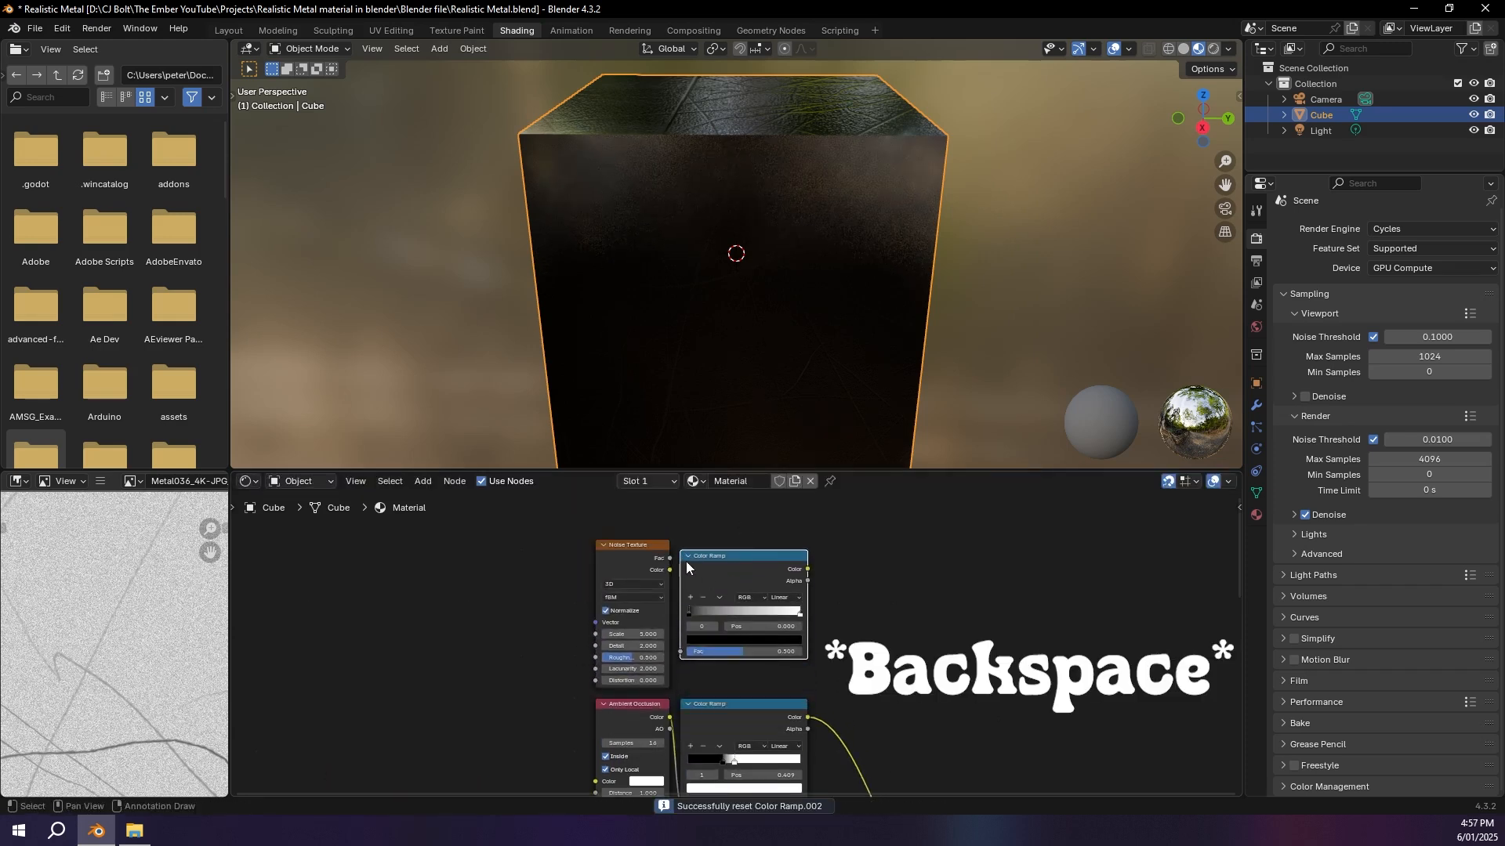
drag(671, 558, 671, 586)
drag(680, 717, 696, 614)
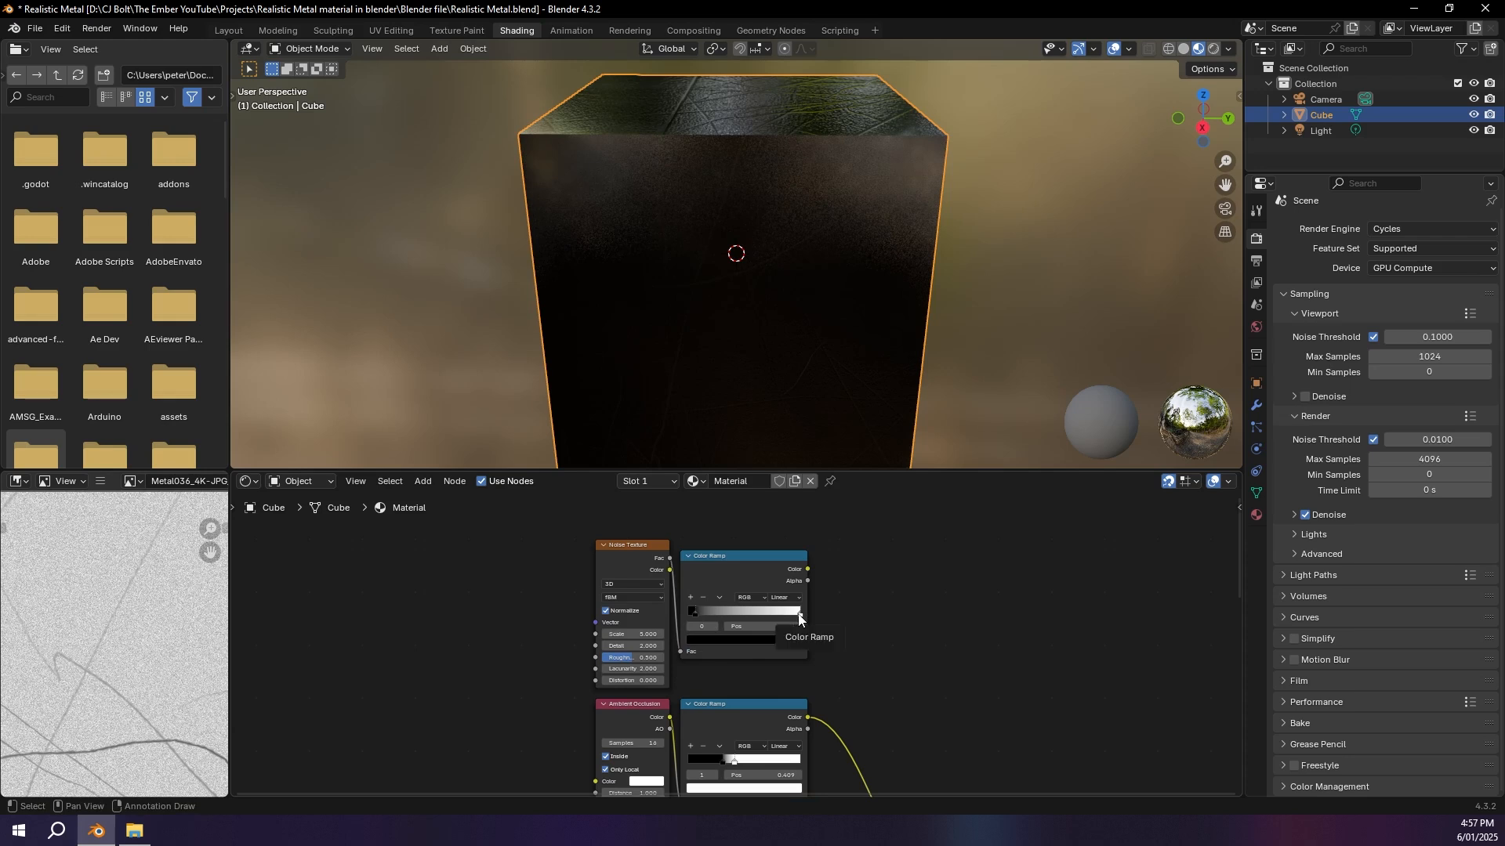
key(ctrl+z)
Step: Preview the noise Color Ramp on the cube and move its white stop to about 0.78
middle_drag(738, 646, 641, 598)
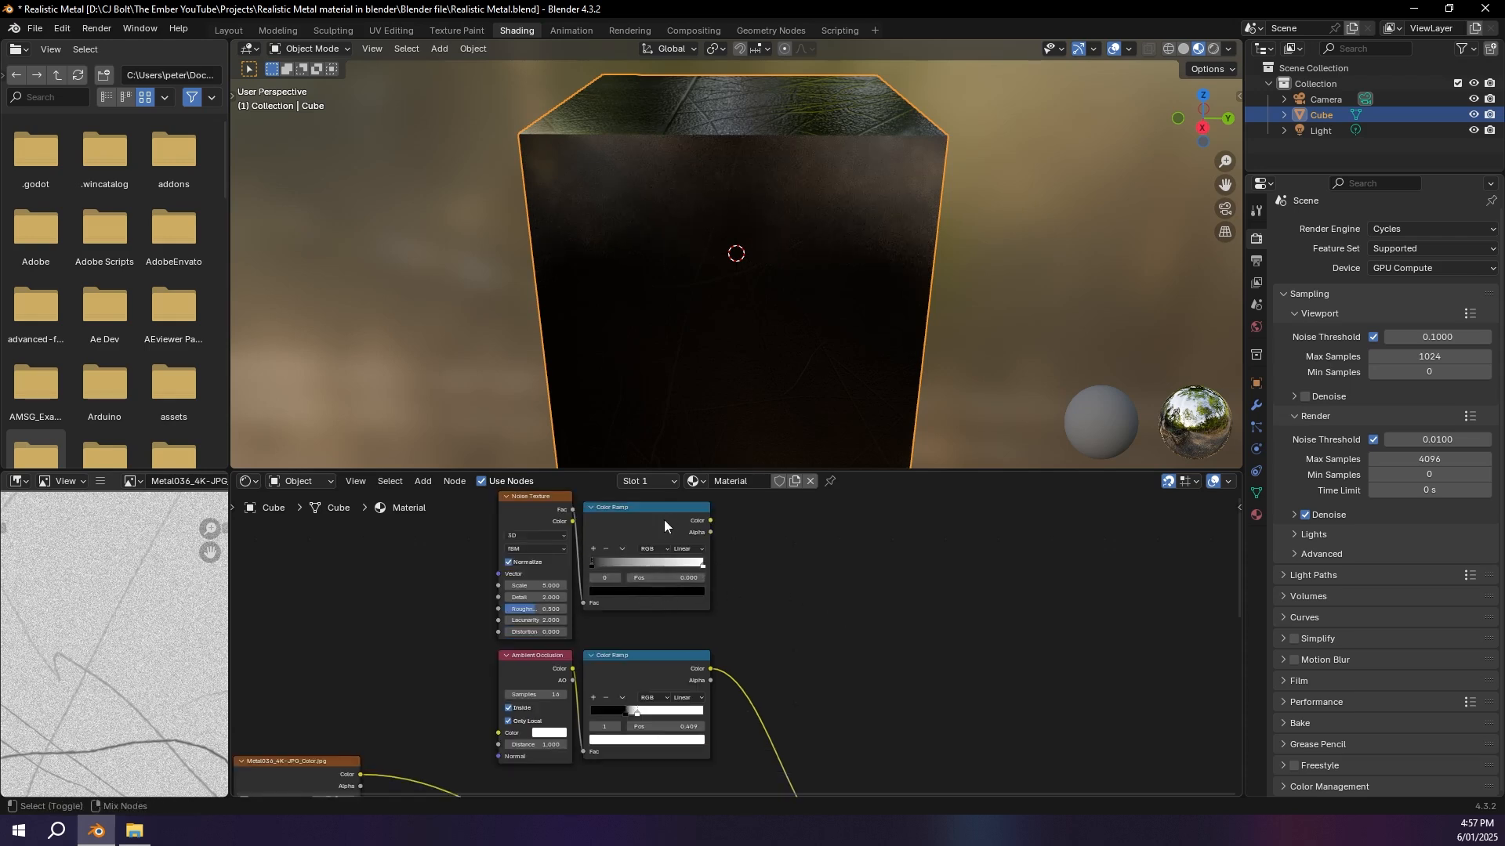
ctrl+shift+click(664, 525)
middle_drag(873, 353, 836, 313)
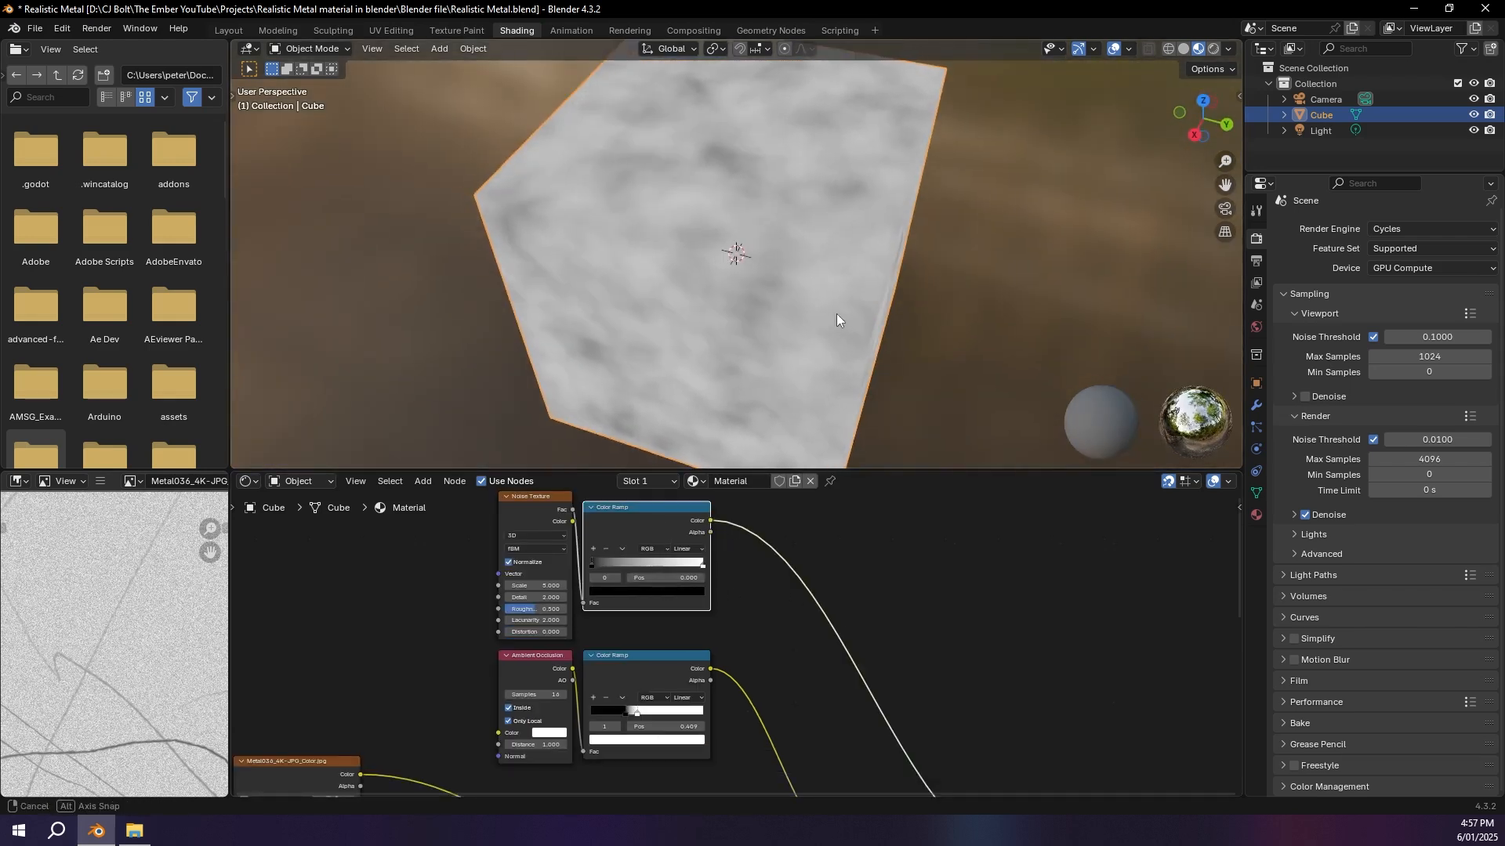
mouse_move(702, 566)
mouse_down()
mouse_move(657, 567)
mouse_move(677, 568)
mouse_up()
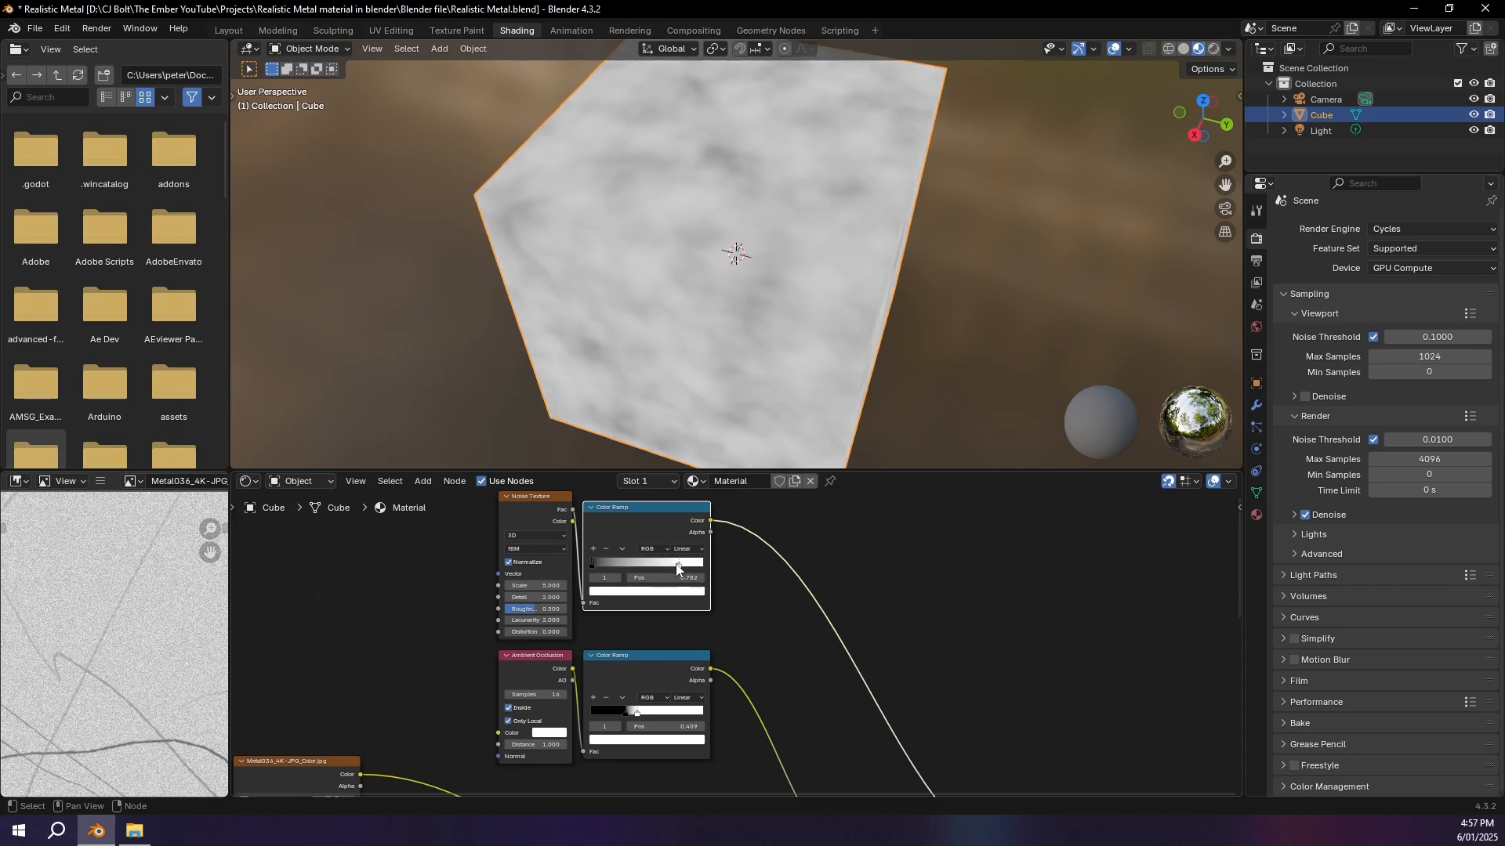
middle_drag(864, 307, 821, 234)
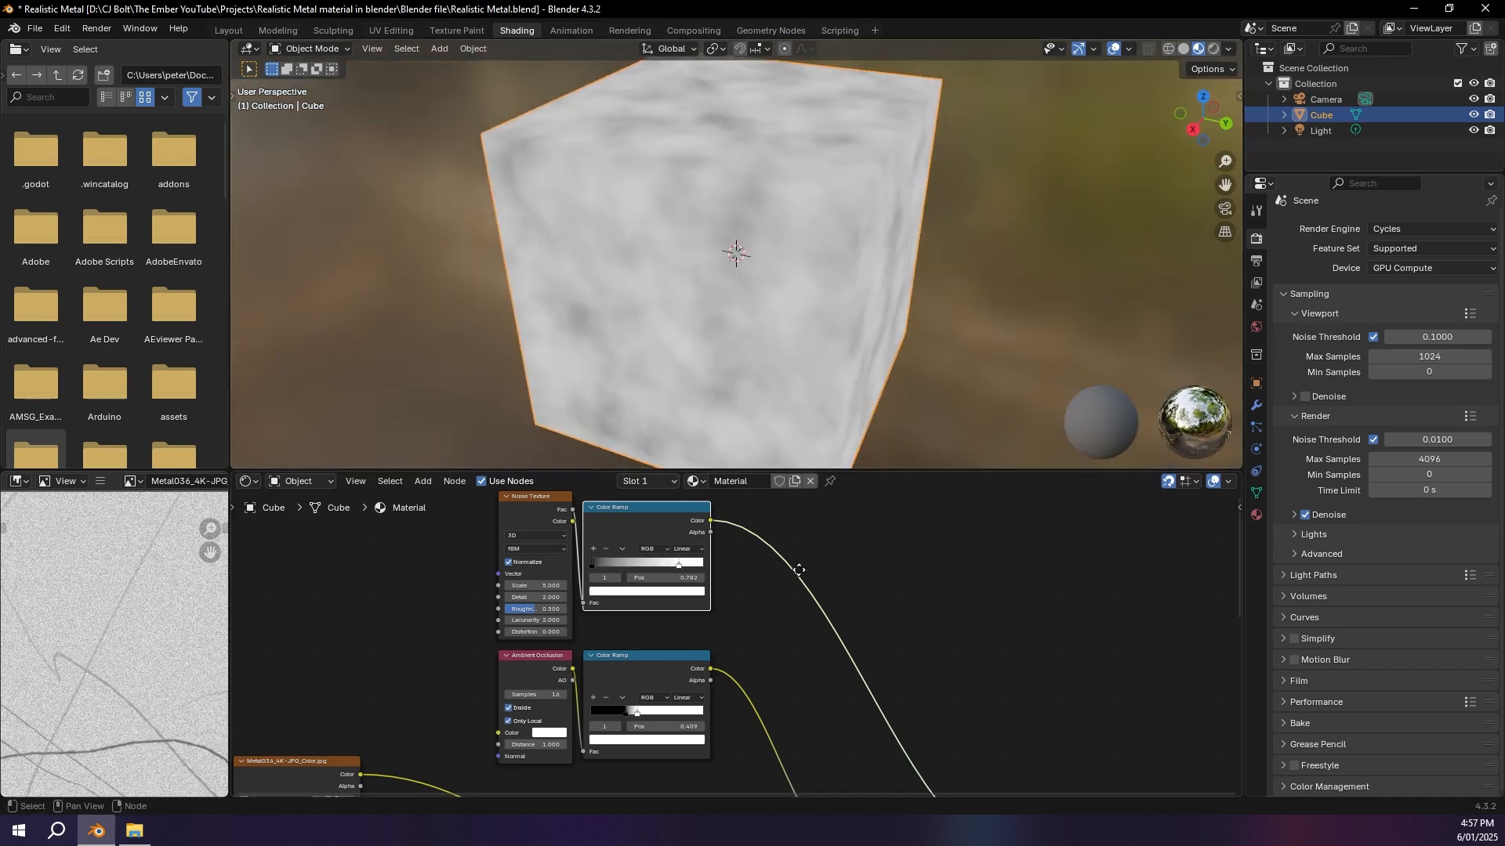
Step: Set the Noise Texture's Scale to 8 and Detail to 15
middle_drag(529, 580, 533, 577)
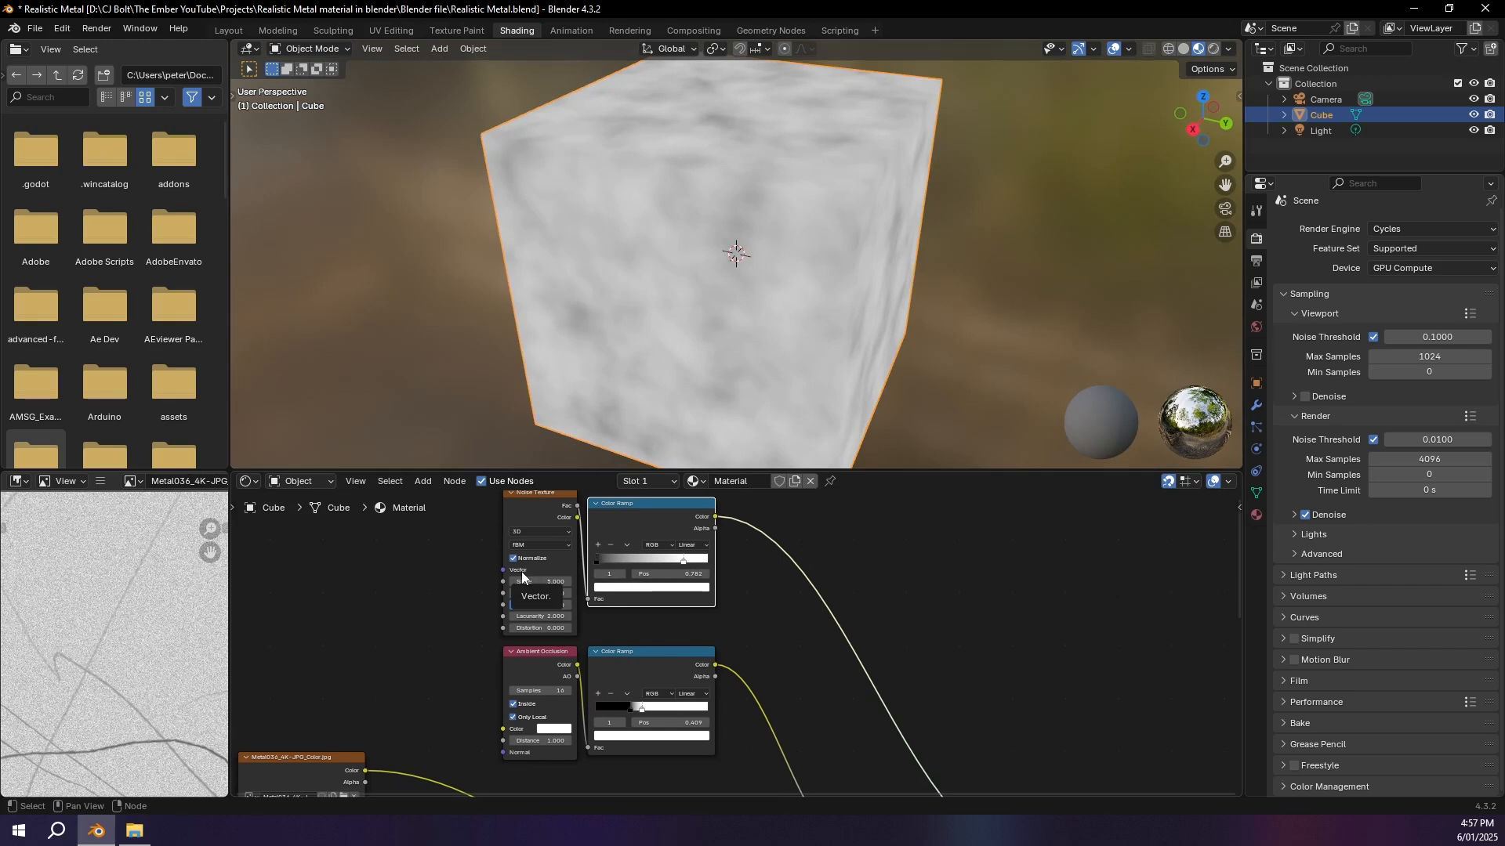
click(539, 581)
text(8)
key(Return)
drag(539, 594, 566, 593)
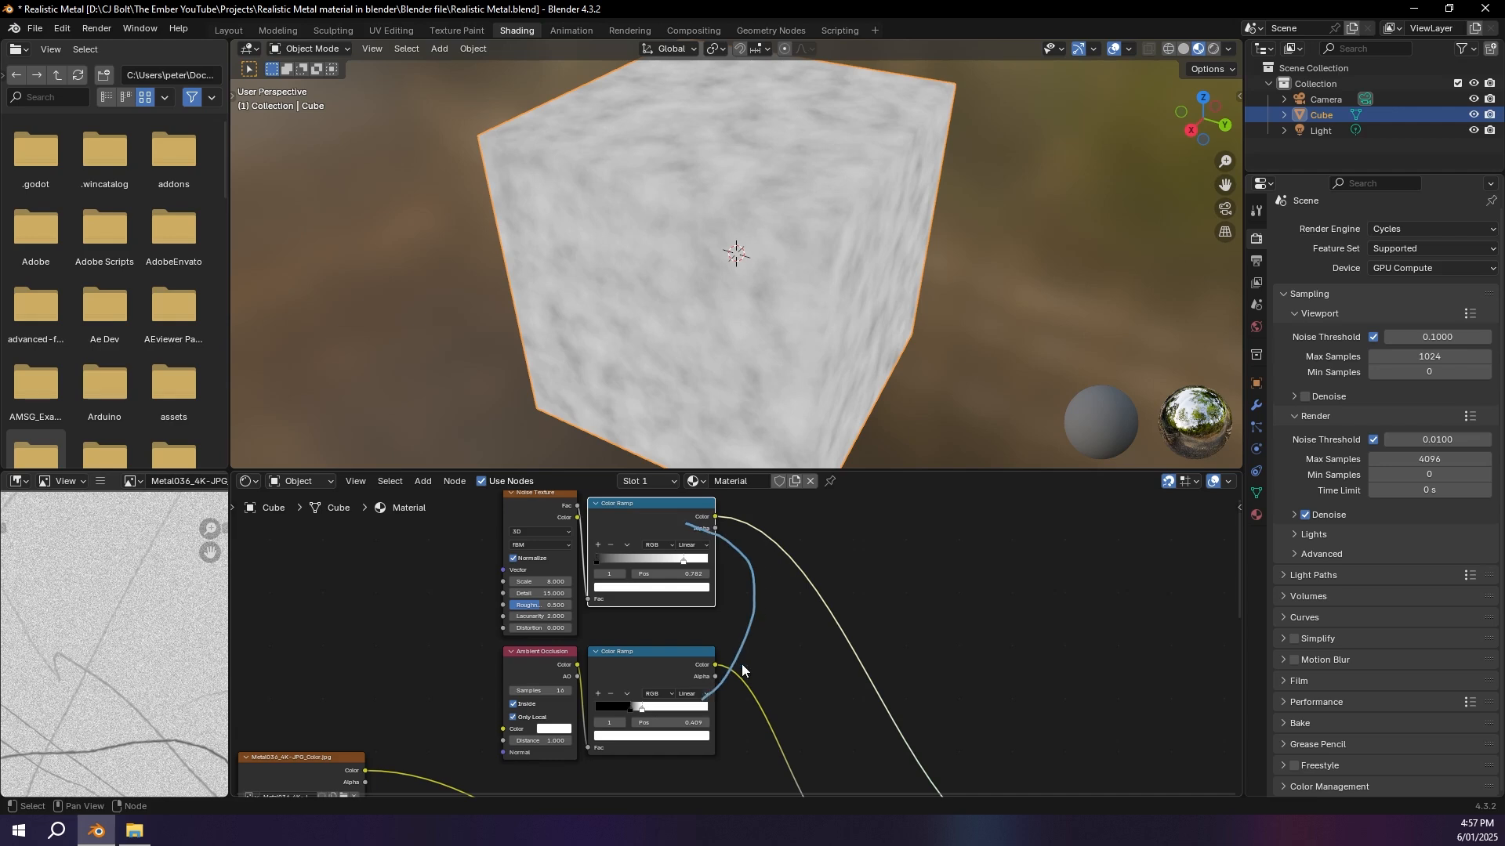
Step: Add a Mix Color node with the noise ramp connected to Factor and the Ambient Occlusion ramp connected to A
drag(751, 618, 821, 618)
mouse_move(717, 690)
right_down()
mouse_move(717, 531)
mouse_move(764, 631)
right_up()
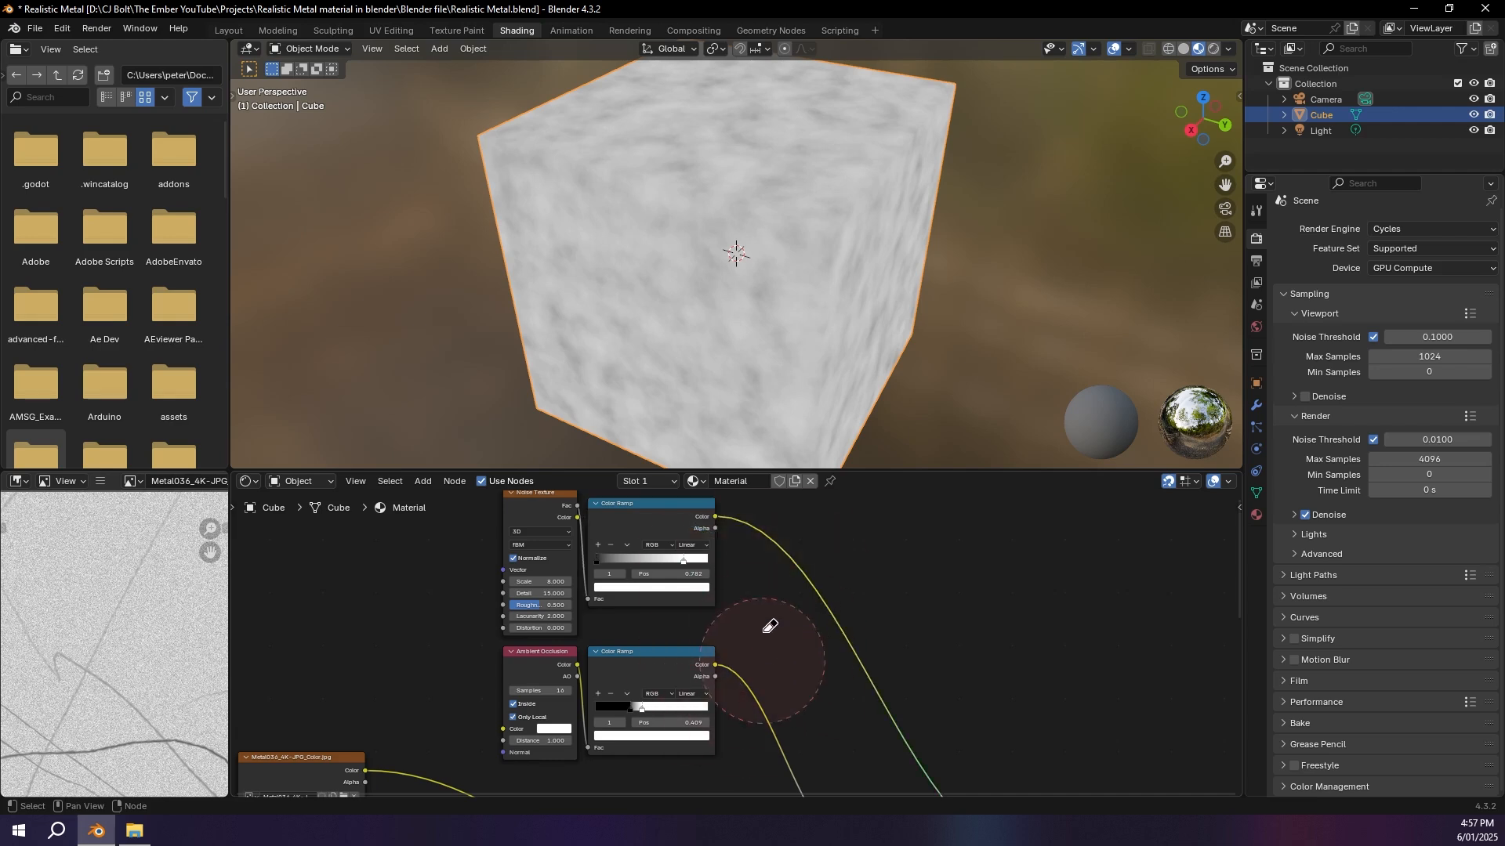
key(shift+a)
text(mix color)
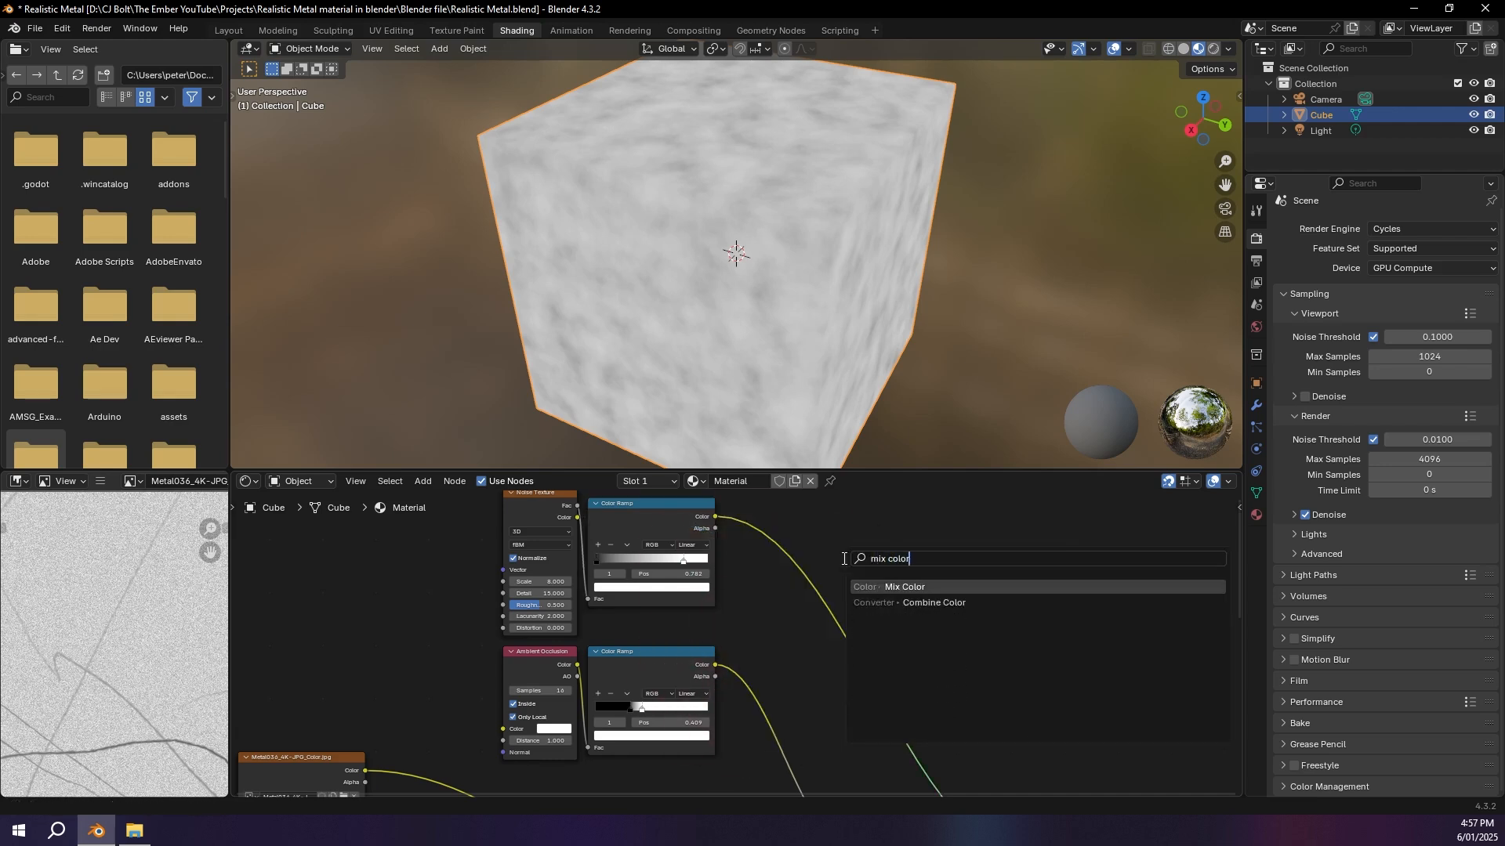
key(Return)
click(737, 558)
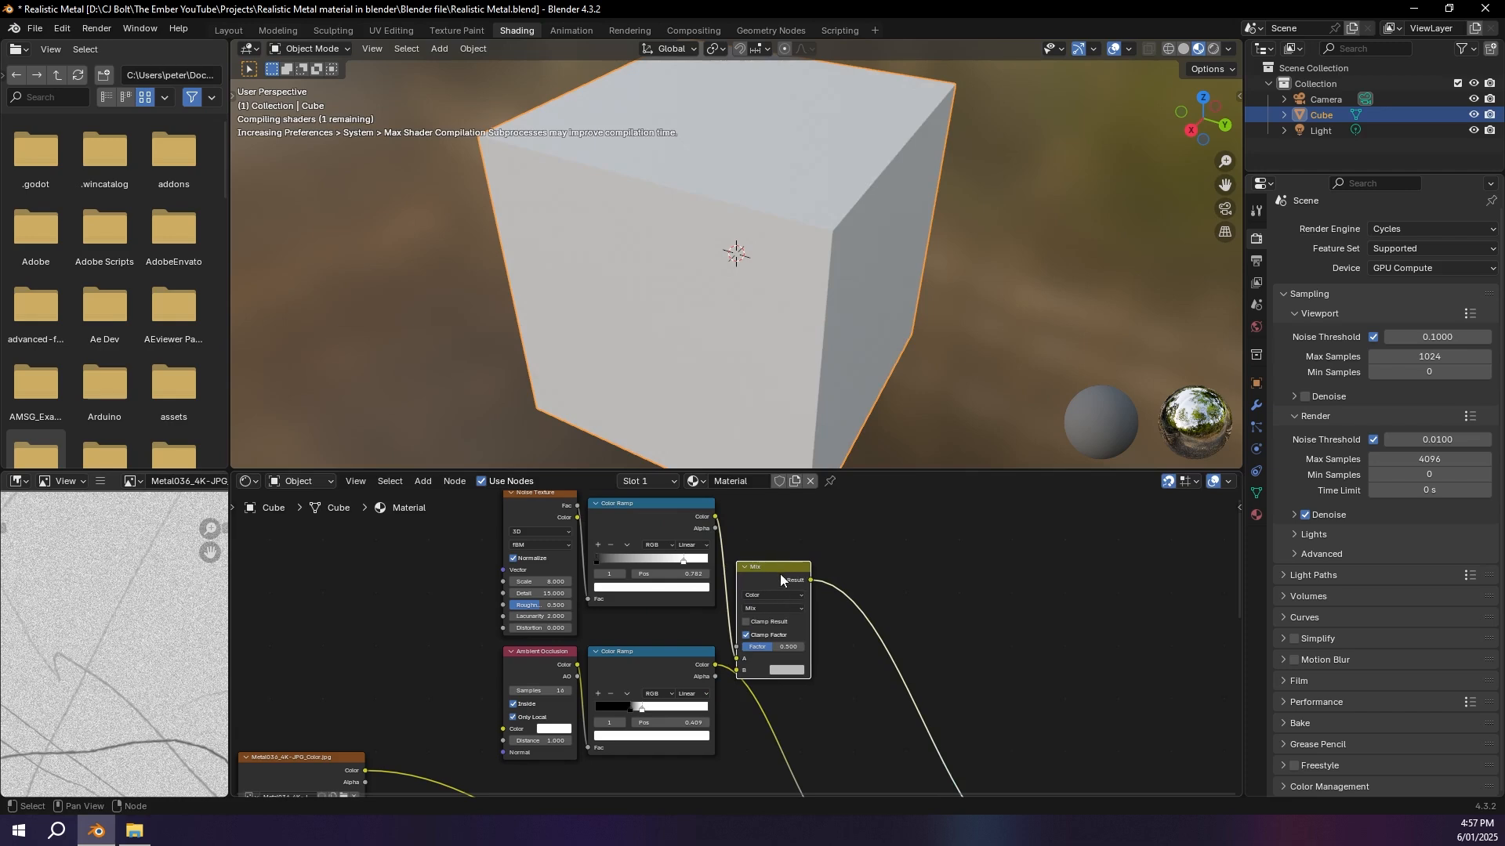
drag(780, 580, 809, 561)
mouse_move(757, 638)
mouse_down()
mouse_move(757, 625)
mouse_move(749, 650)
mouse_move(757, 637)
mouse_up()
Step: Set the Mix Color node's B color to black and preview the combined mask around the cube
click(813, 650)
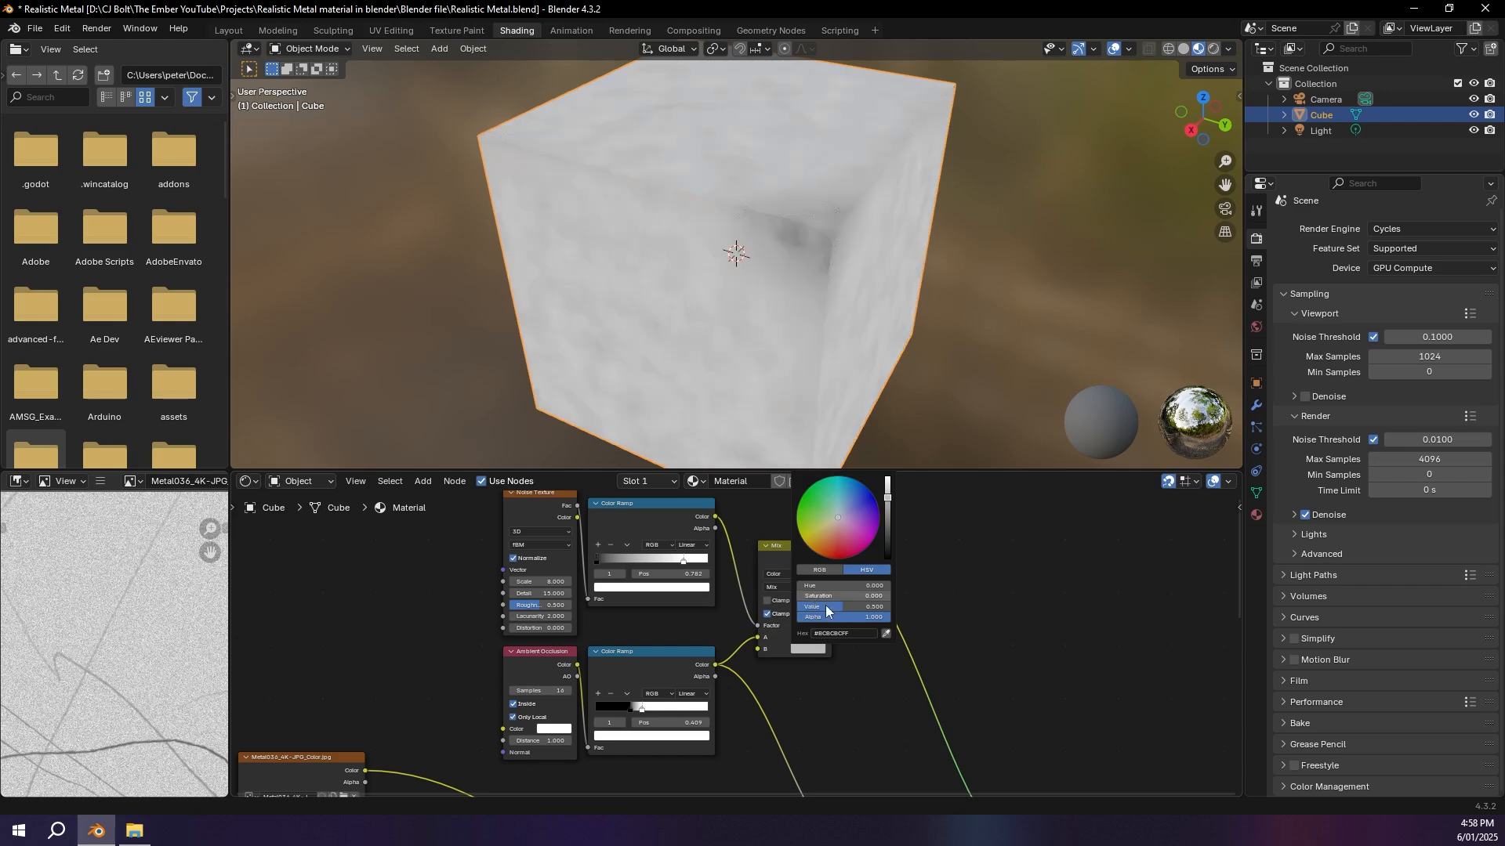
drag(887, 547, 879, 595)
ctrl+shift+click(782, 552)
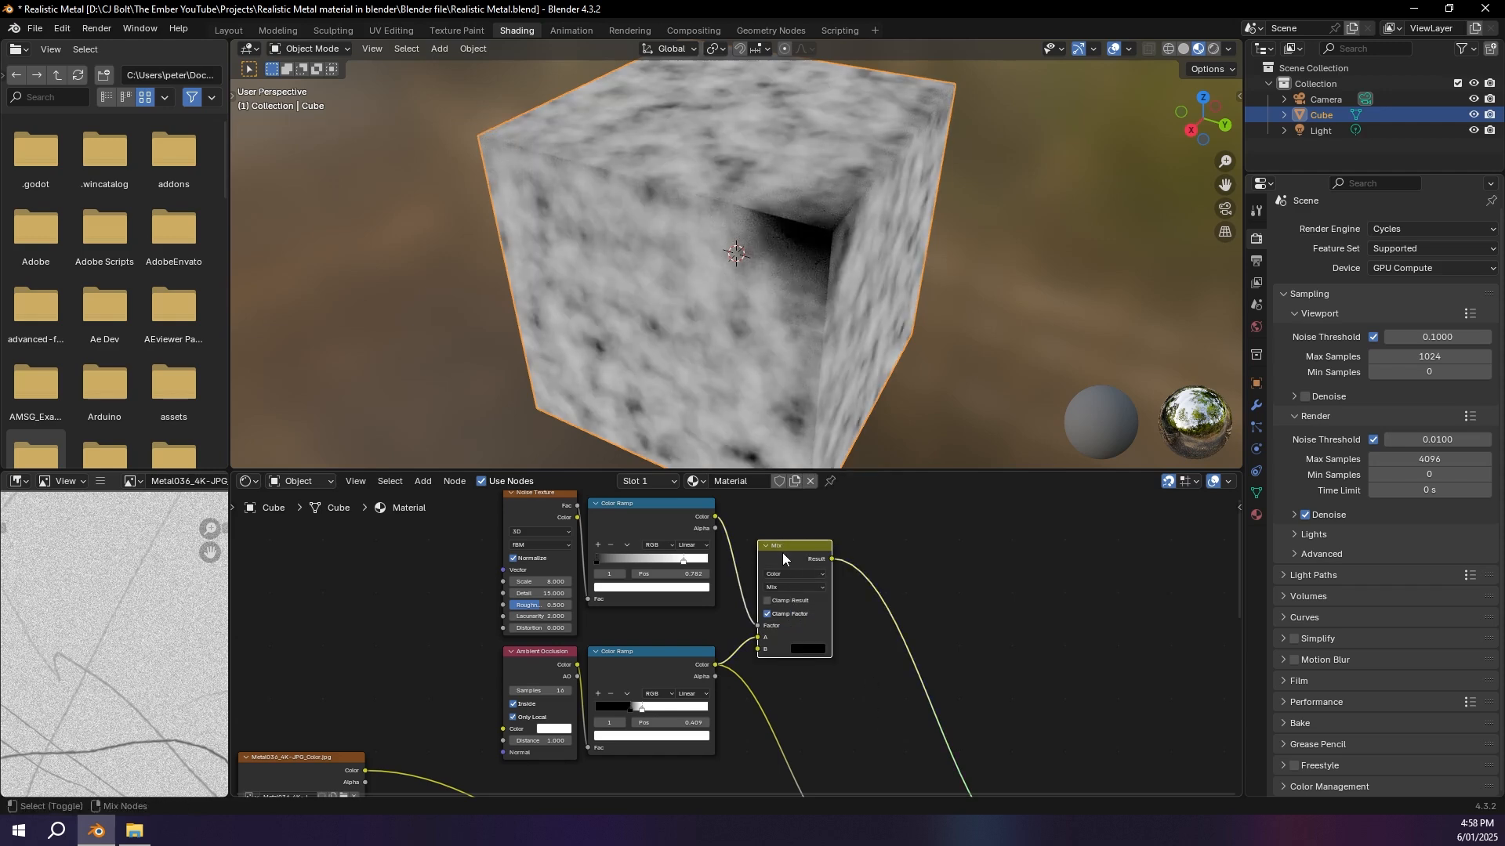
middle_drag(772, 223, 721, 383)
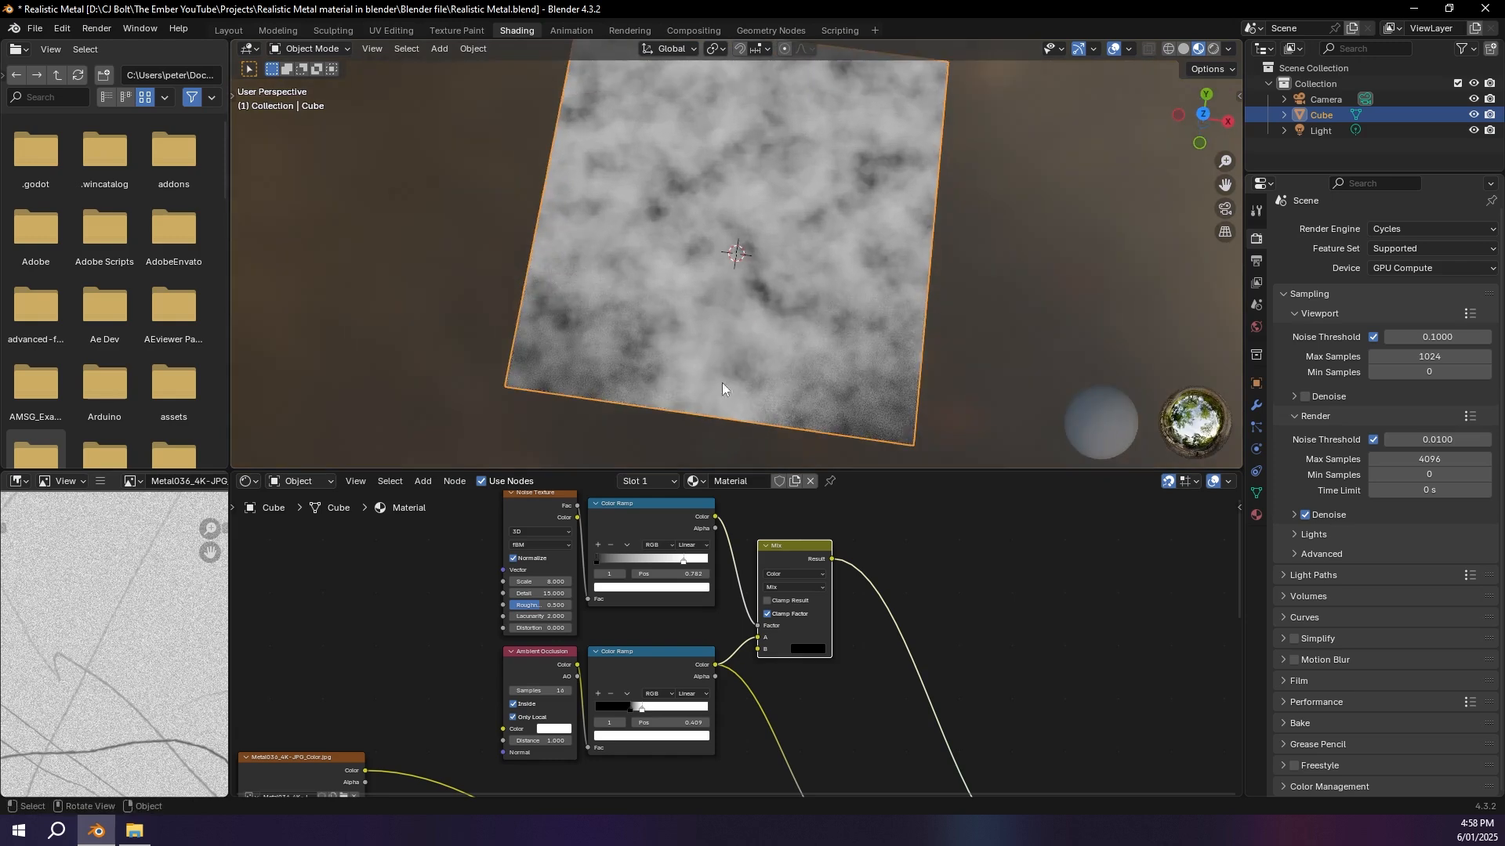
middle_drag(648, 282, 786, 303)
Step: Connect the Mix Color result to the Mix Shader's Fac and preview the Mix Shader on the cube
middle_drag(925, 610, 789, 580)
drag(730, 545, 752, 679)
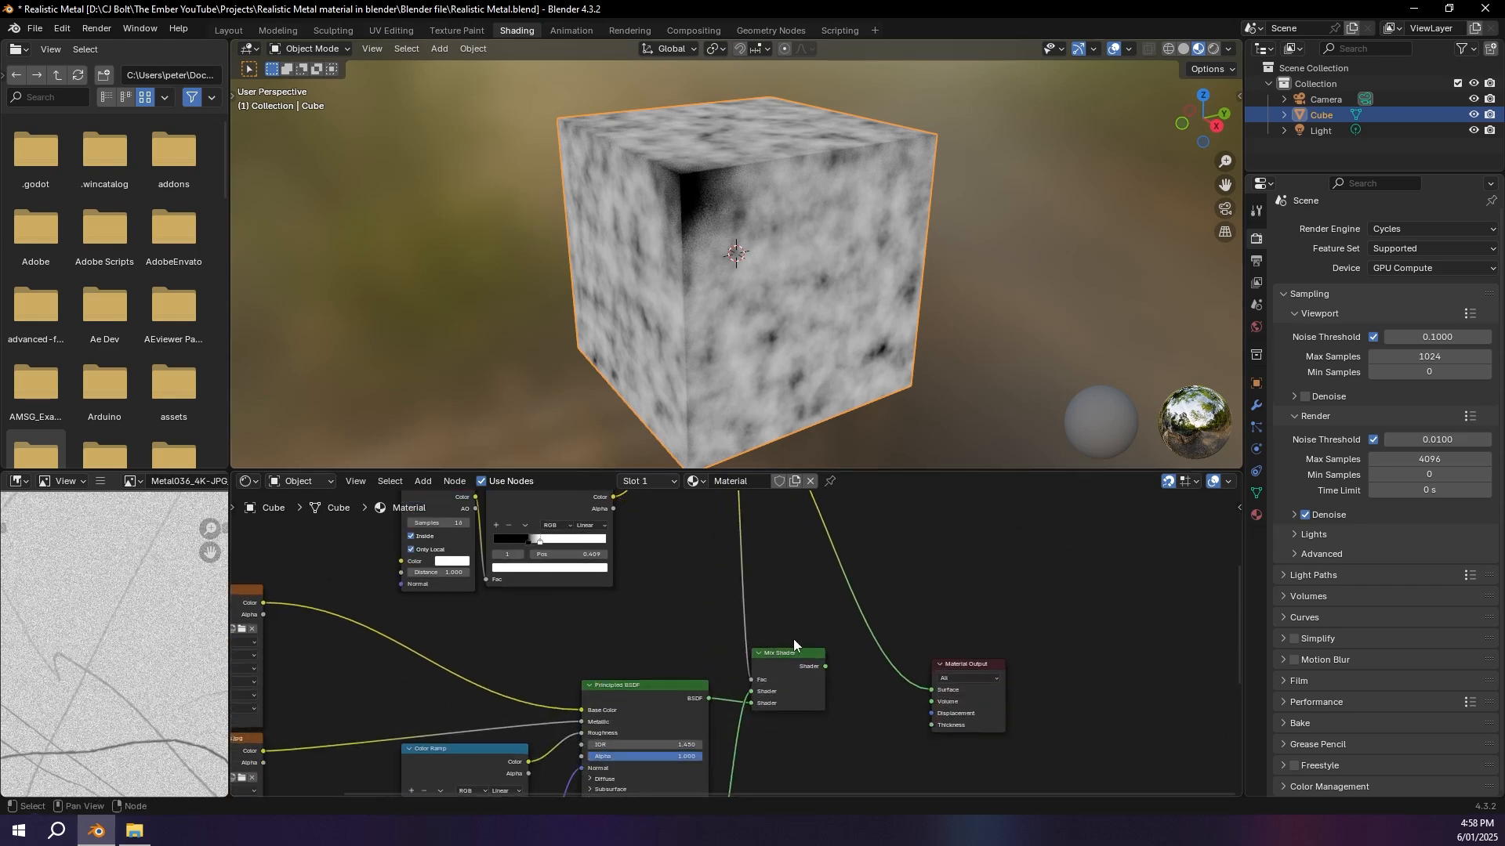
ctrl+shift+click(815, 612)
middle_drag(764, 295, 698, 291)
Step: Tighten the noise Color Ramp by moving the black stop to about 0.66 and the white stop close to the end
middle_drag(736, 589, 842, 795)
drag(605, 607, 660, 608)
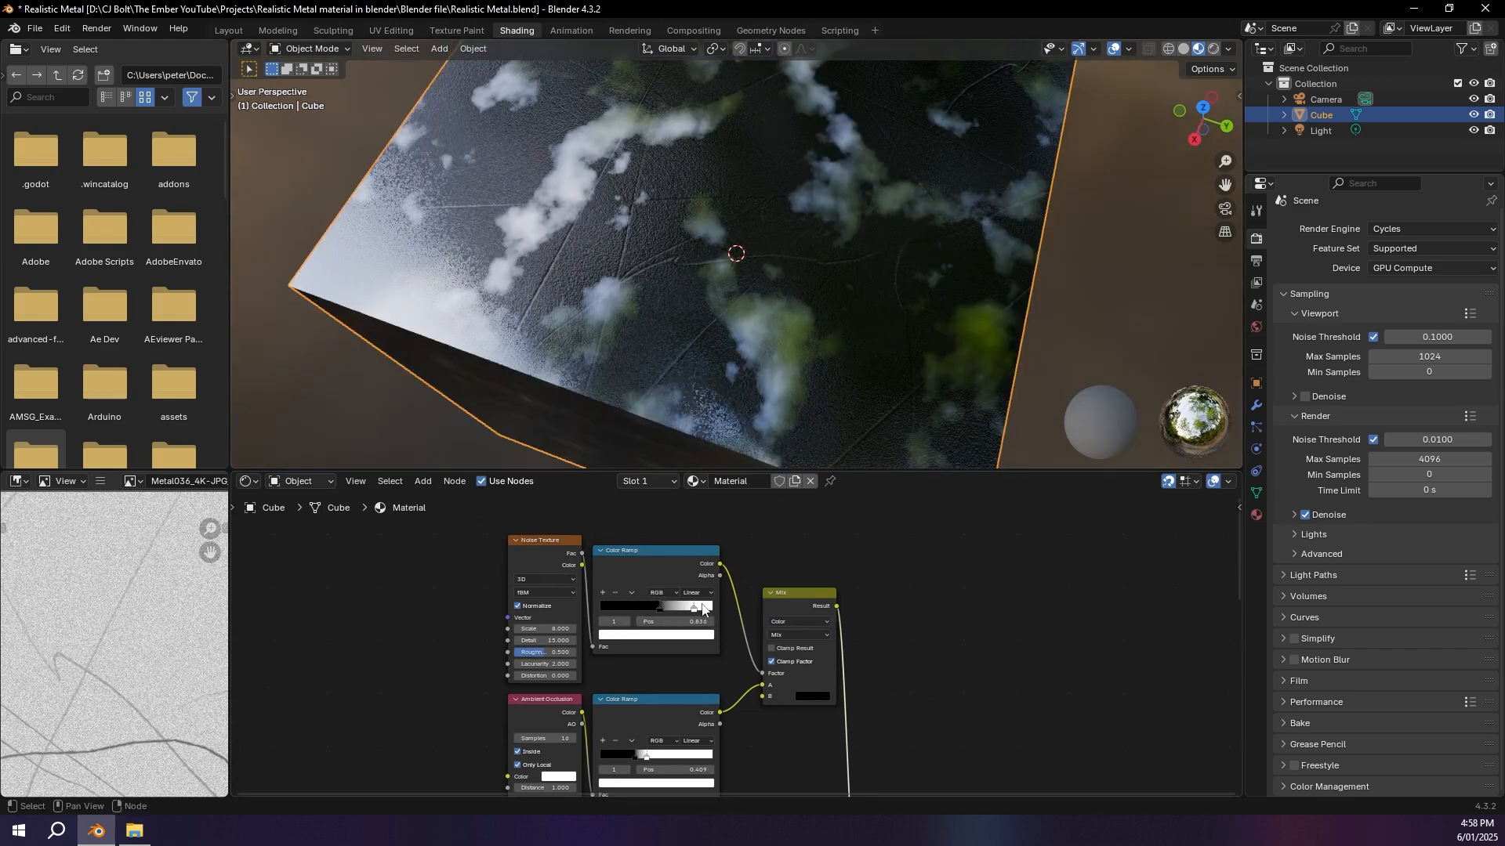
drag(702, 608, 752, 608)
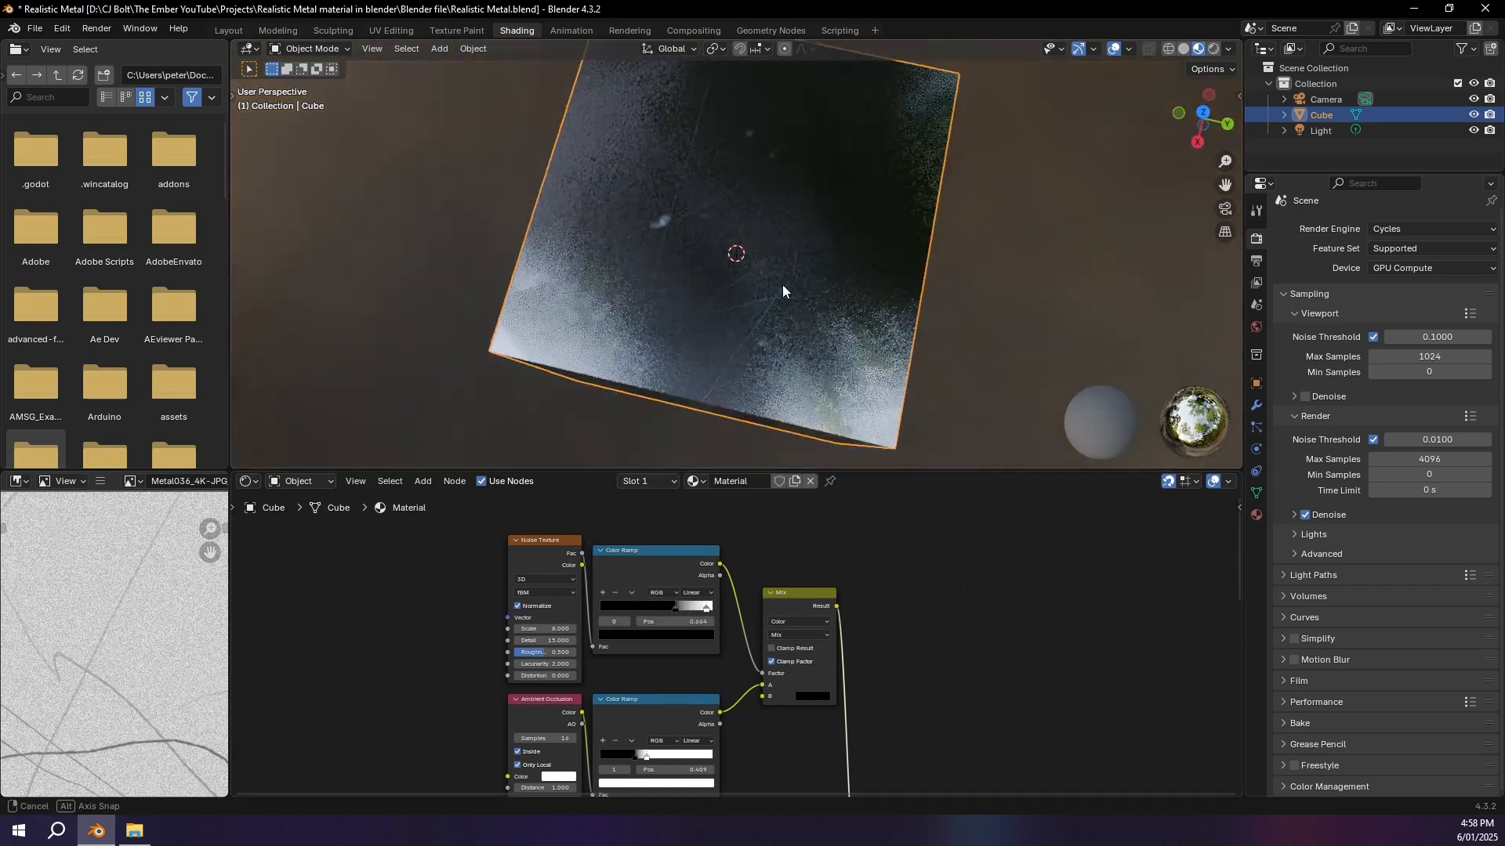
middle_drag(782, 285, 757, 266)
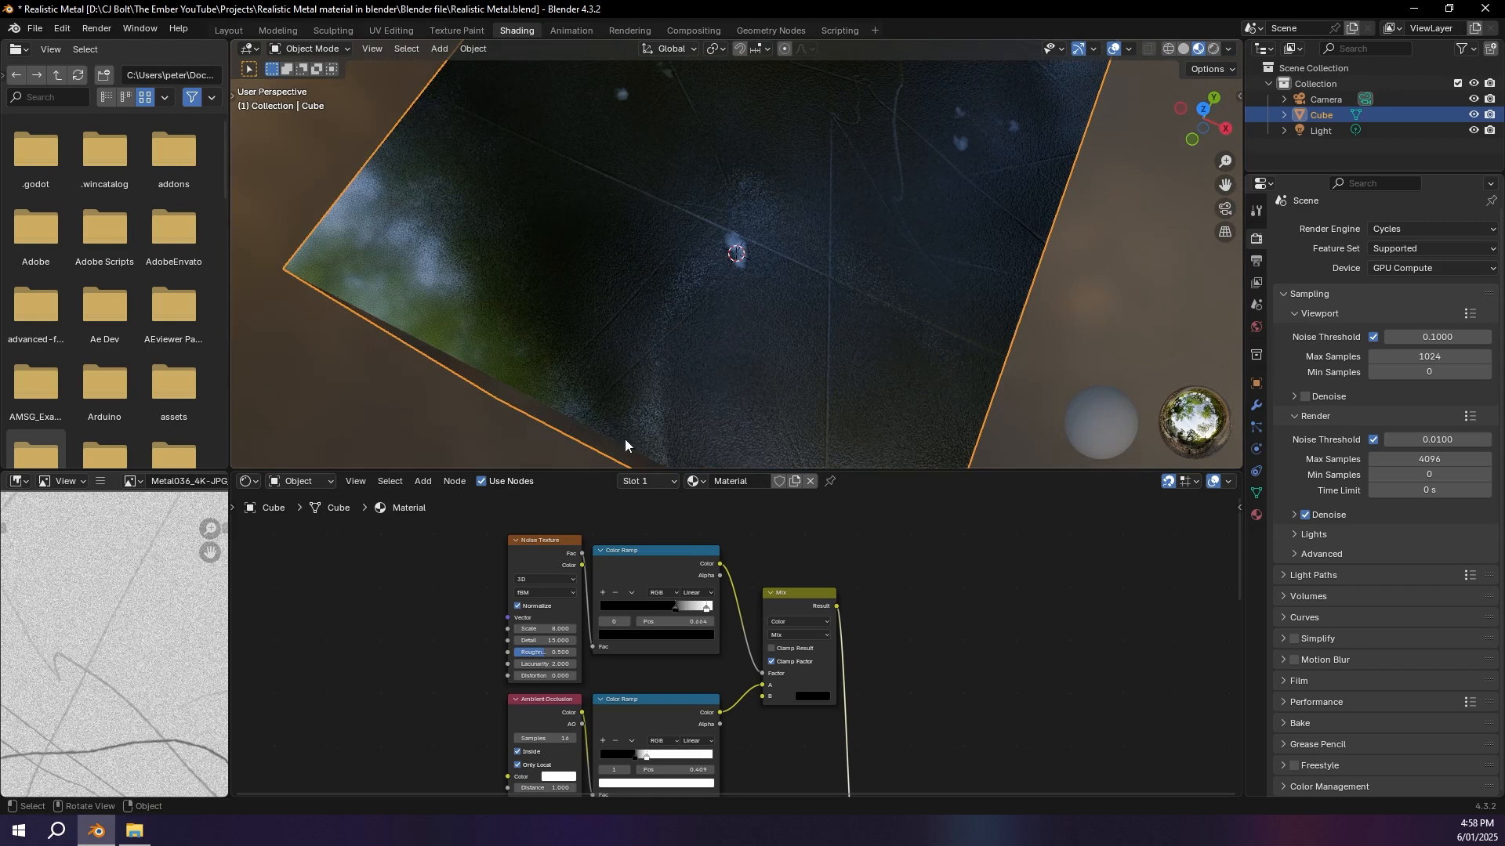
Step: Try a different Scale on the Noise Texture, check the cube and undo the change
drag(545, 628, 516, 628)
middle_drag(862, 281, 703, 242)
key(ctrl+z)
Step: In Edit Mode, inset the cube's top face and extrude it upward into a smaller block
scroll(956, 732, down, 2)
middle_drag(955, 732, 759, 615)
middle_drag(784, 151, 1037, 295)
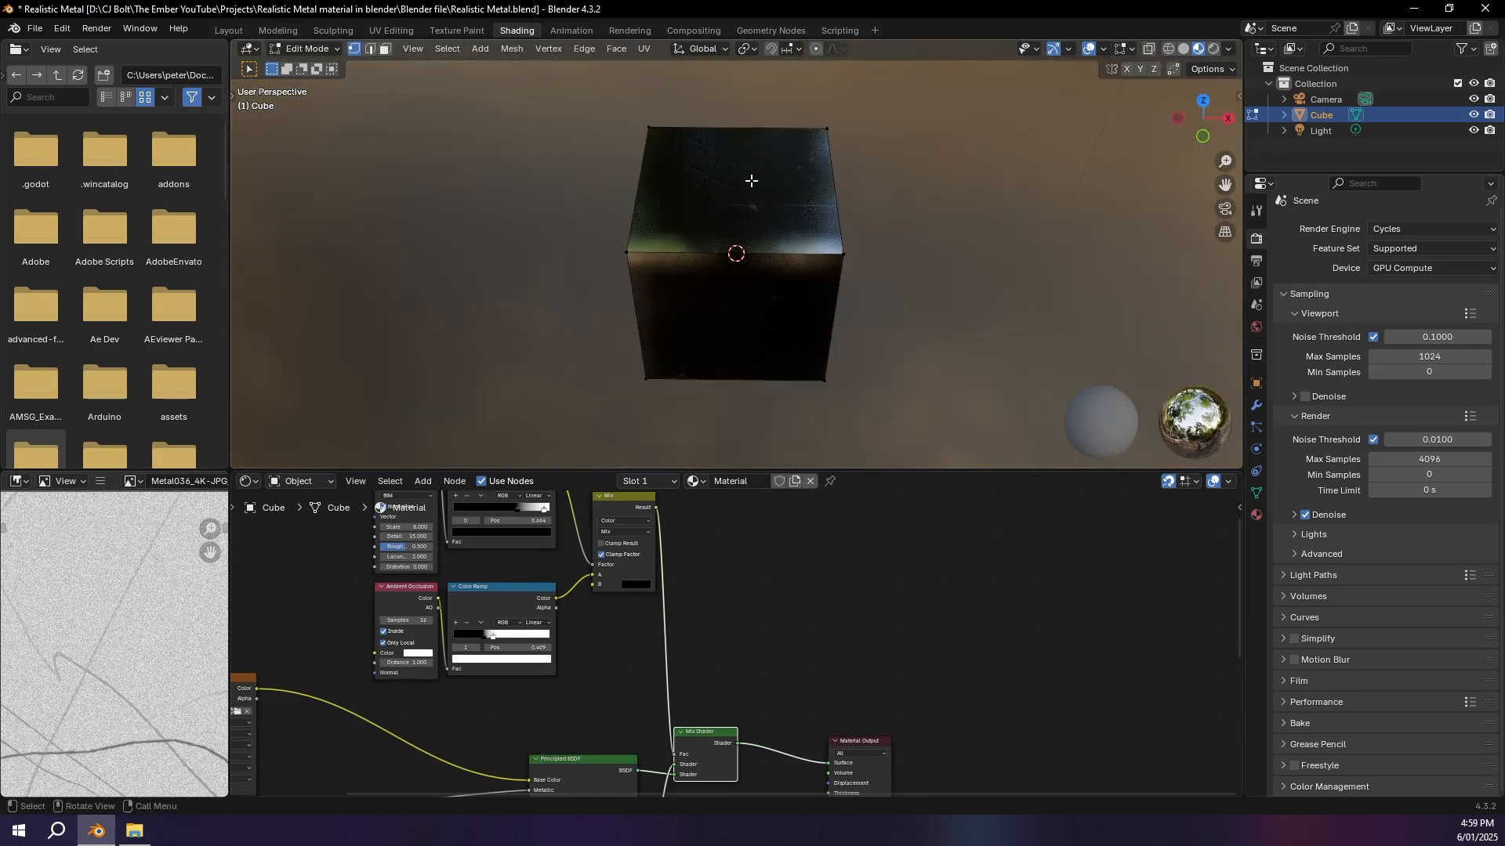
key(Tab)
key(3)
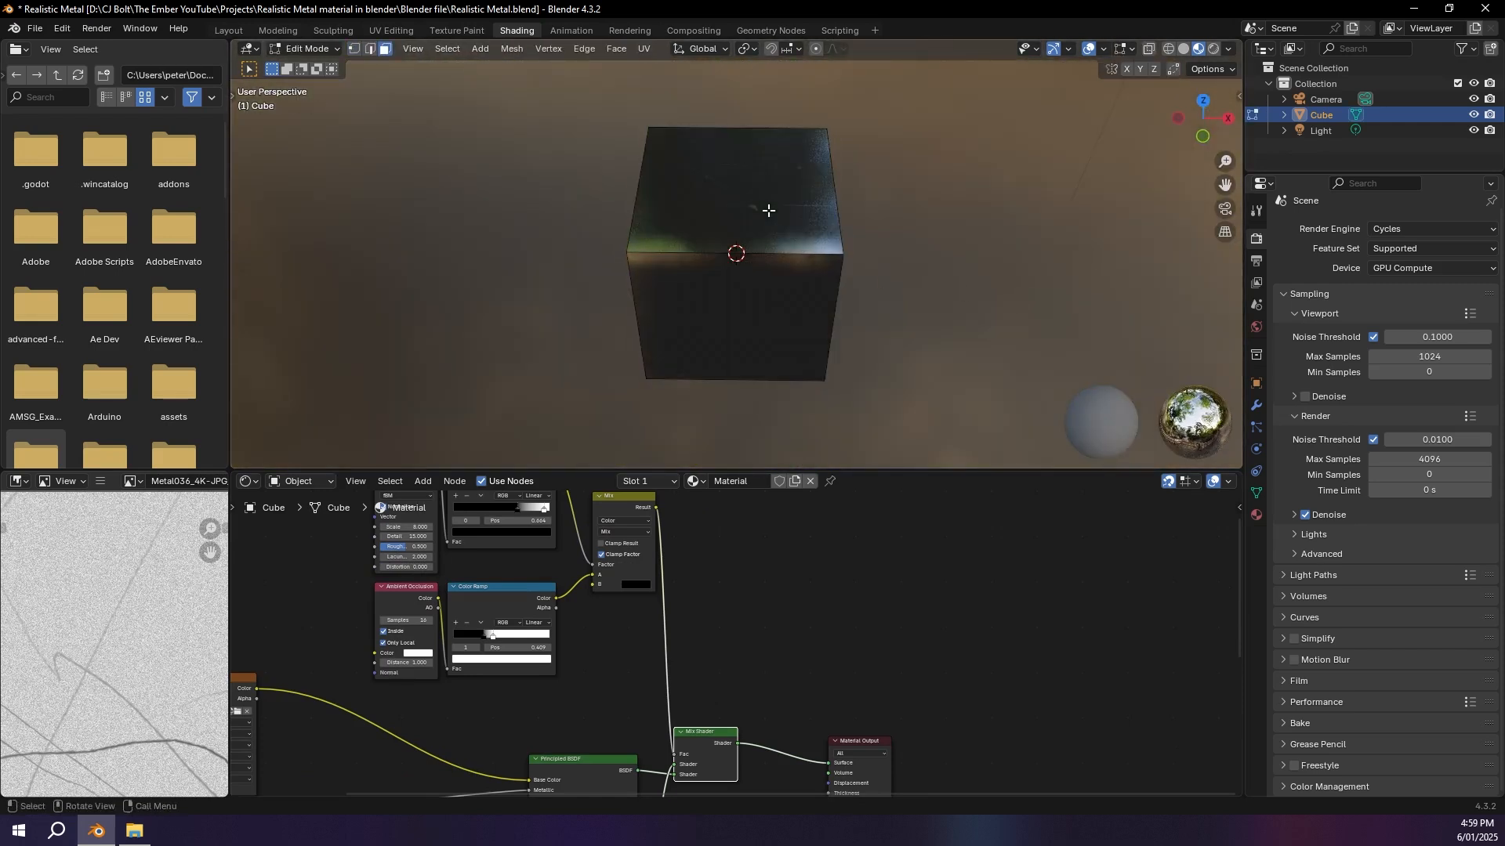
click(768, 208)
key(i)
click(890, 242)
key(e)
click(819, 183)
Step: Extrude the upper block's side face outward and raise the new section's top face
middle_drag(819, 183, 830, 177)
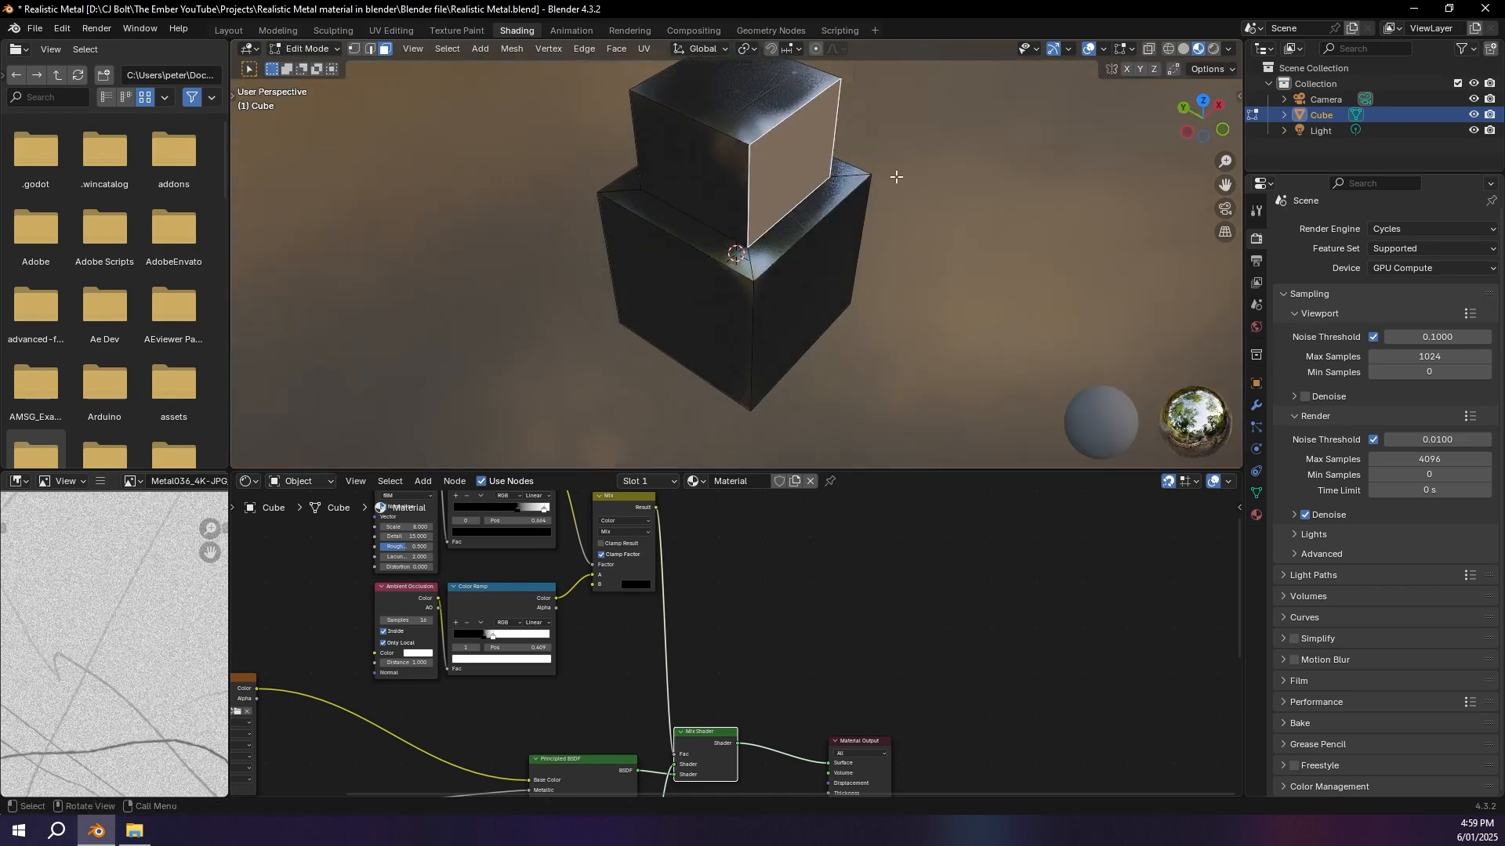
key(i)
click(886, 178)
key(r)
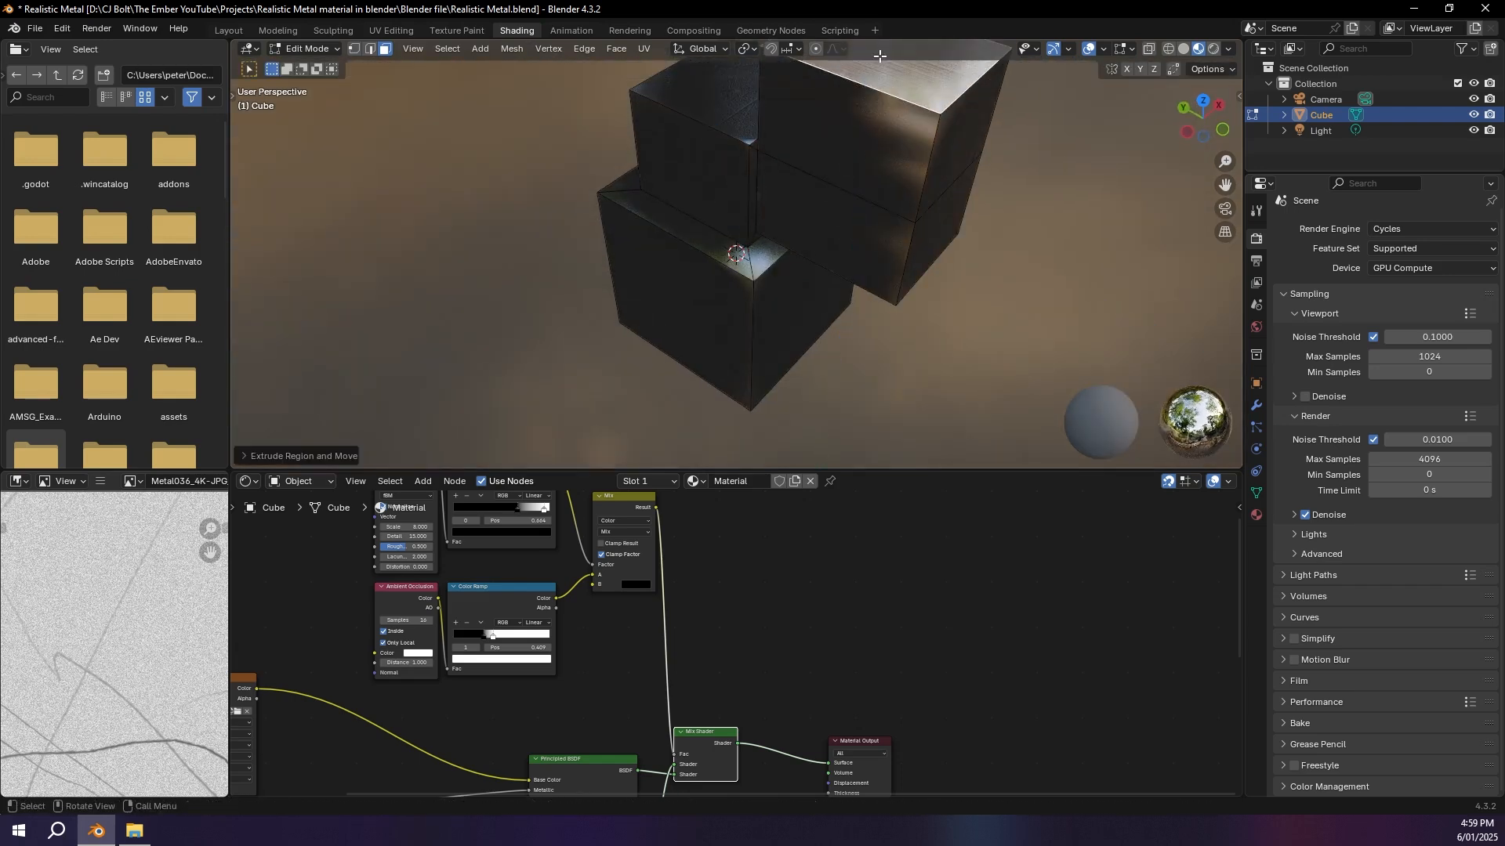
Step: Inset the face on the extended block and extrude it into a further section
click(878, 157)
key(i)
click(946, 160)
key(e)
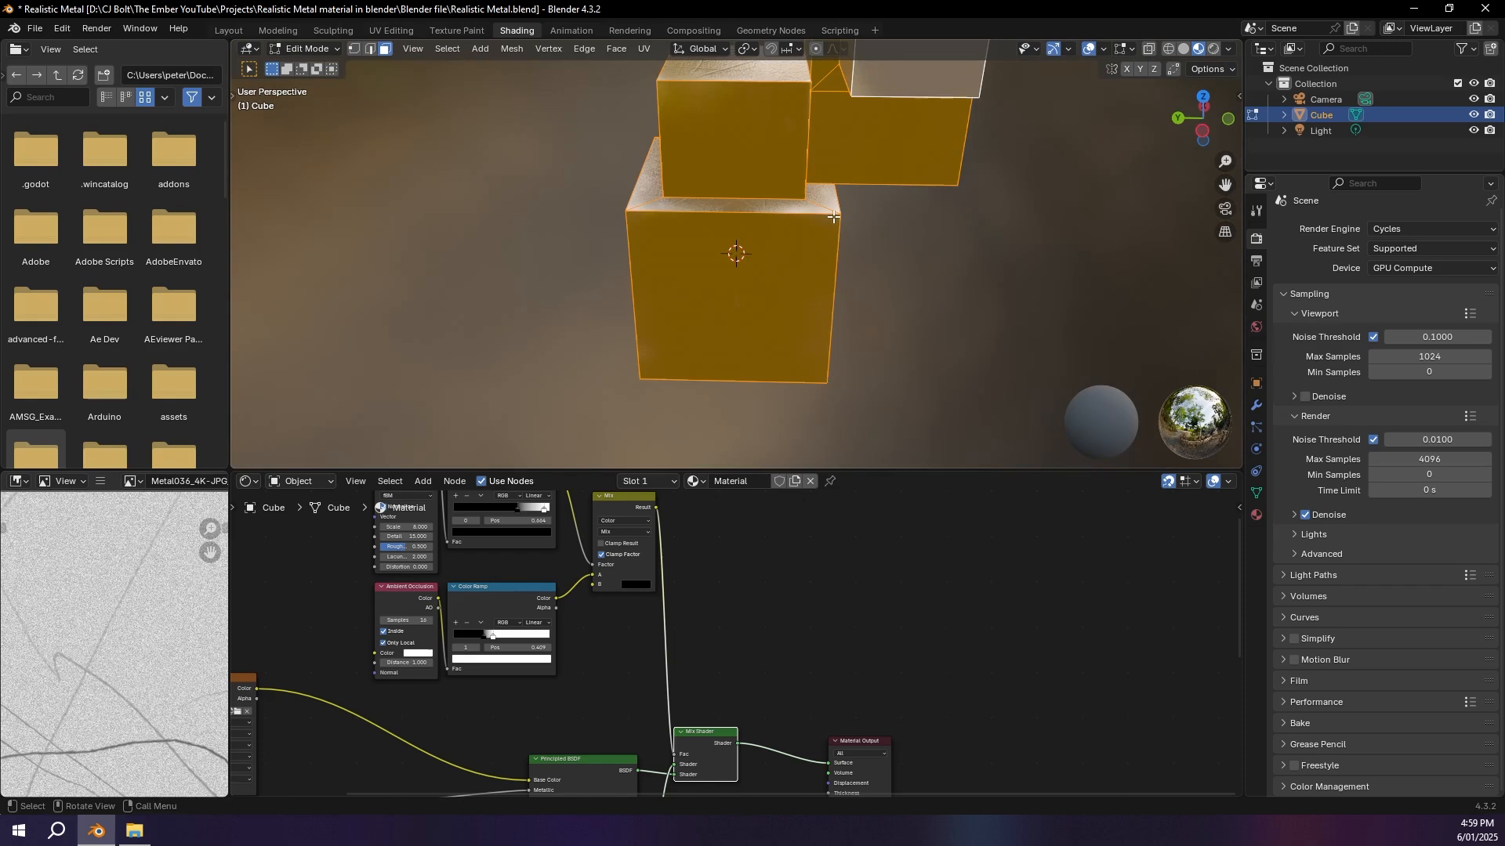
Step: Unwrap the entire mesh with Smart UV Project and return to Object Mode to inspect the blocks
key(u)
key(u)
mouse_move(755, 234)
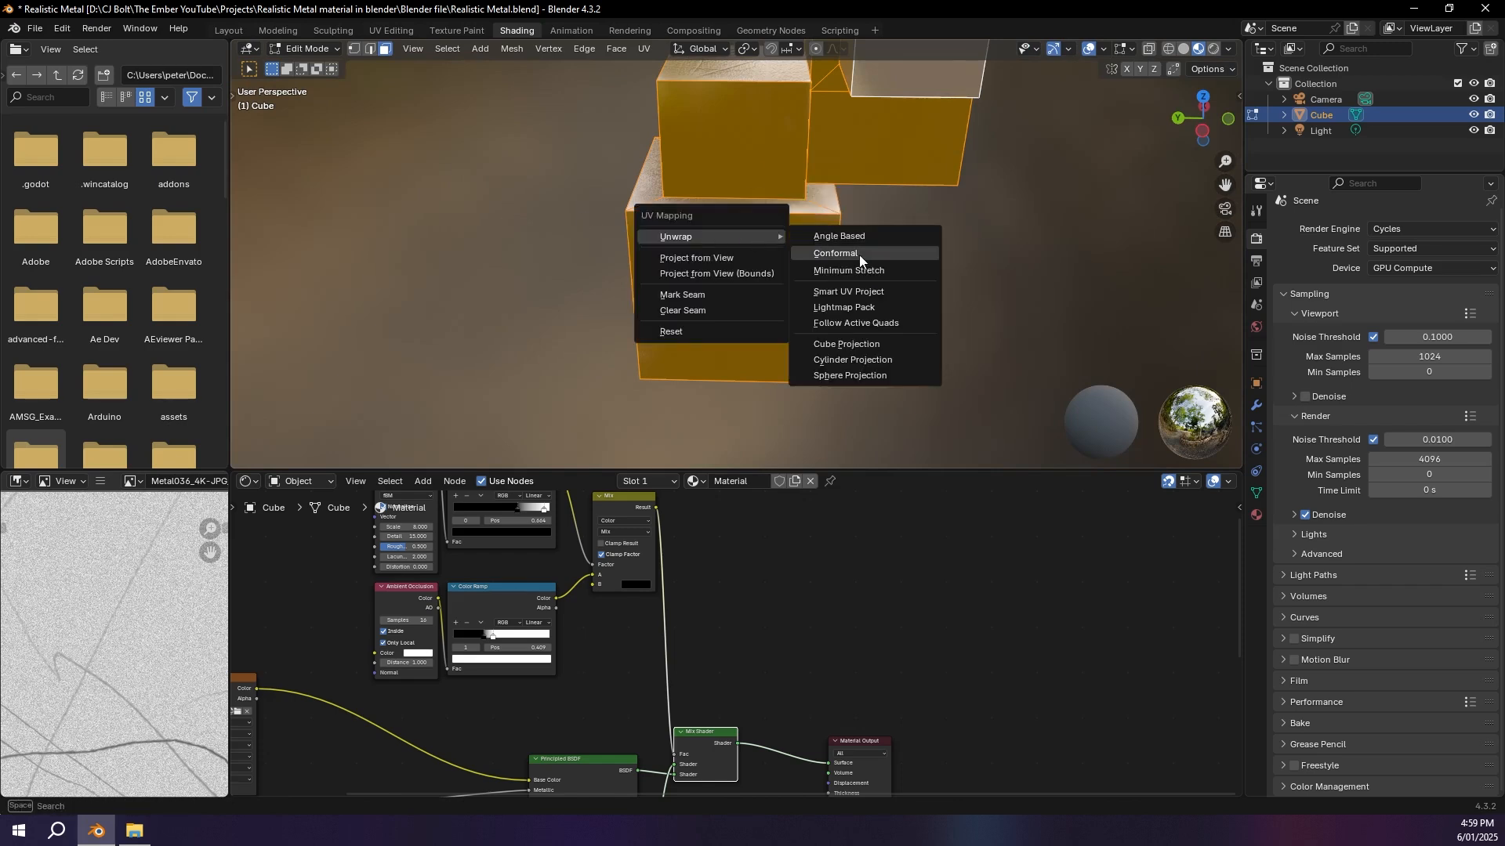
click(868, 290)
click(801, 431)
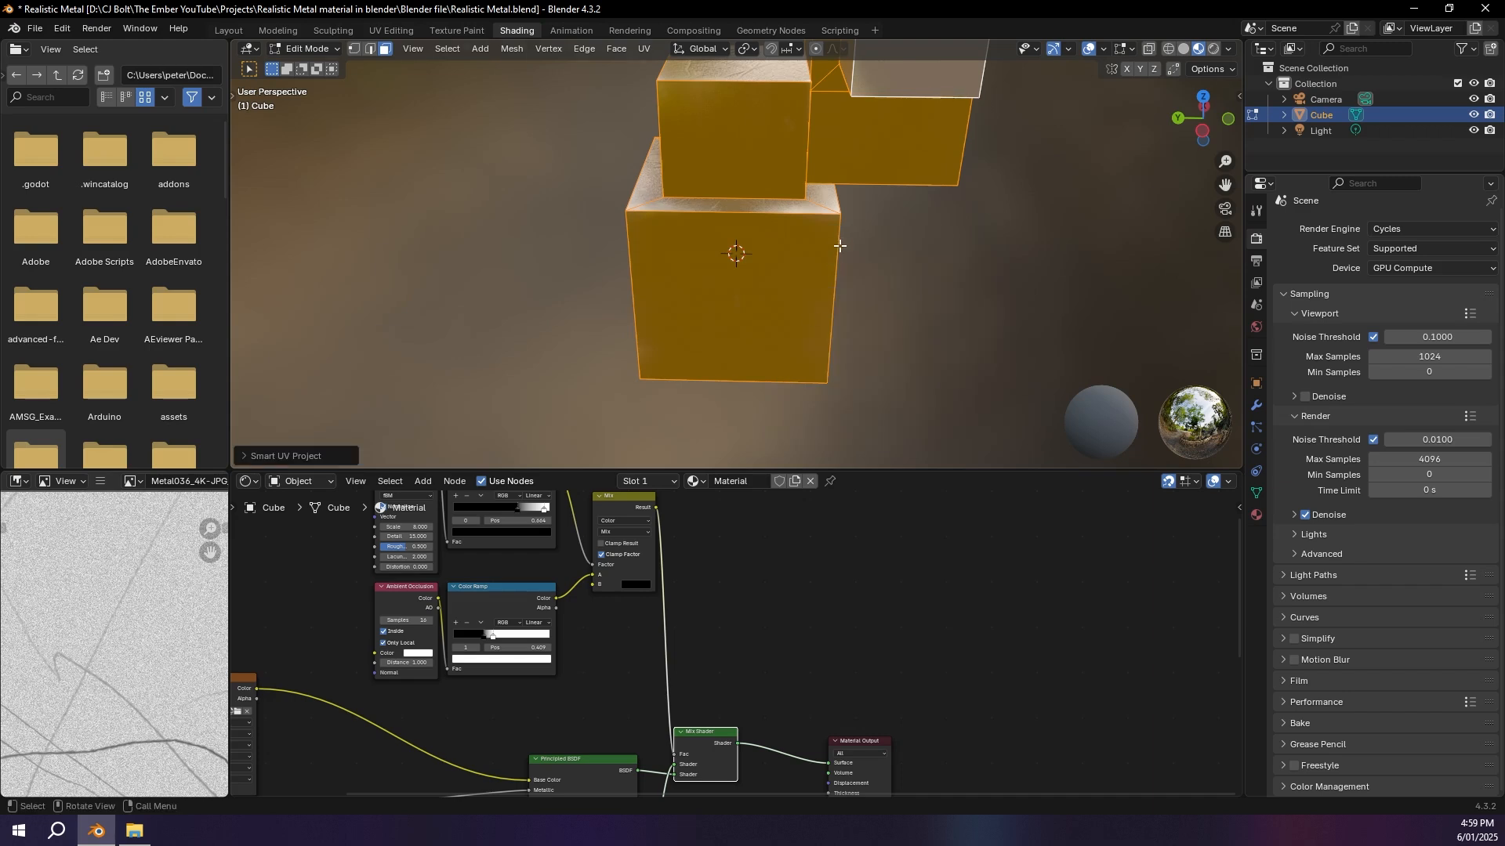
key(Tab)
middle_drag(845, 226, 665, 271)
scroll(664, 272, up, 5)
middle_drag(456, 256, 594, 210)
Step: Add a second Ambient Occlusion node and preview its Color directly through the Material Output's Surface
key(shift+a)
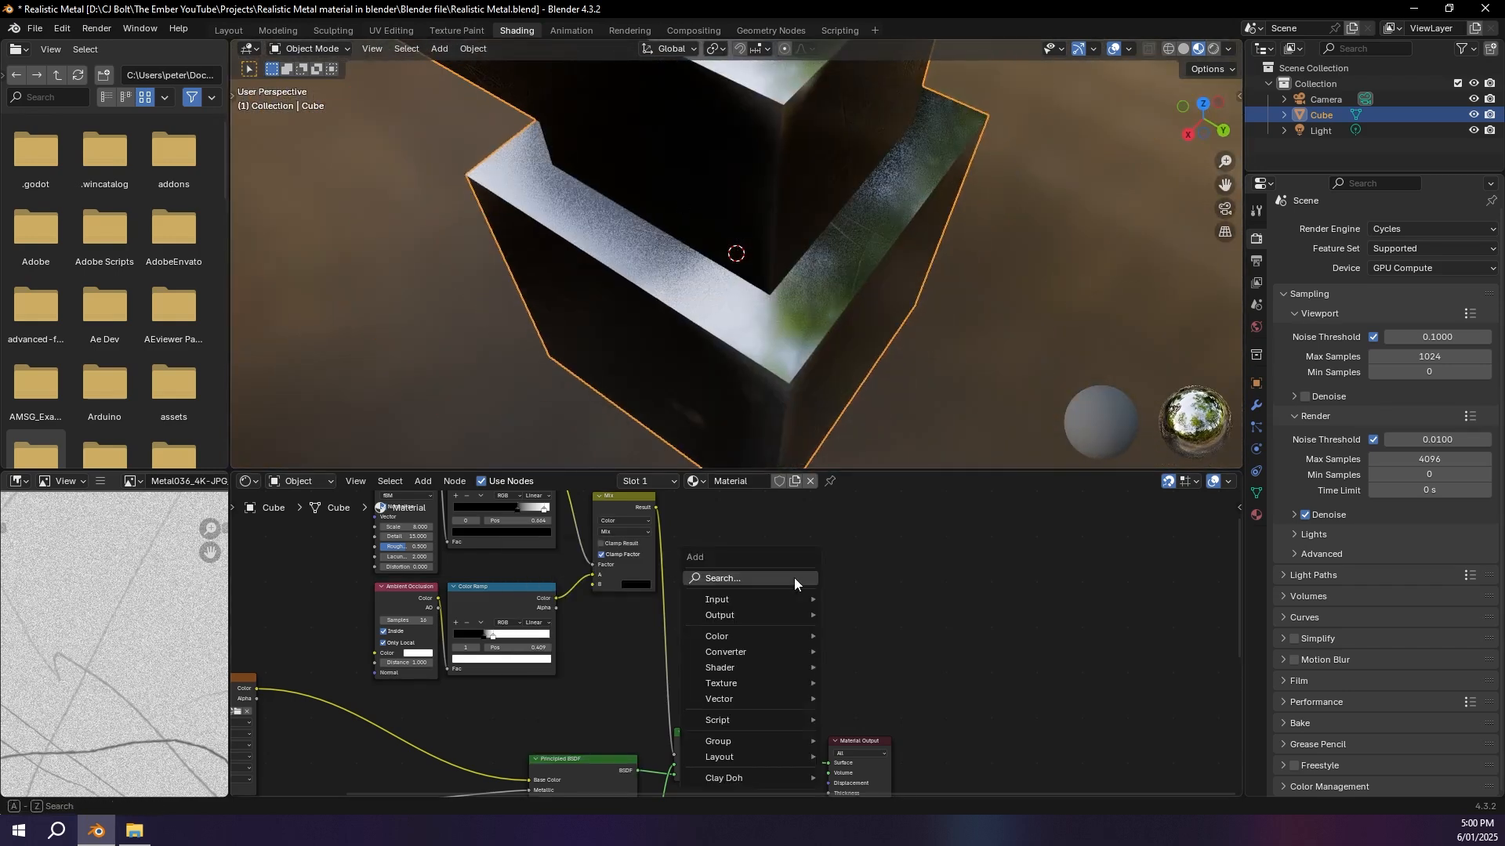
text(ambient)
key(Return)
click(737, 564)
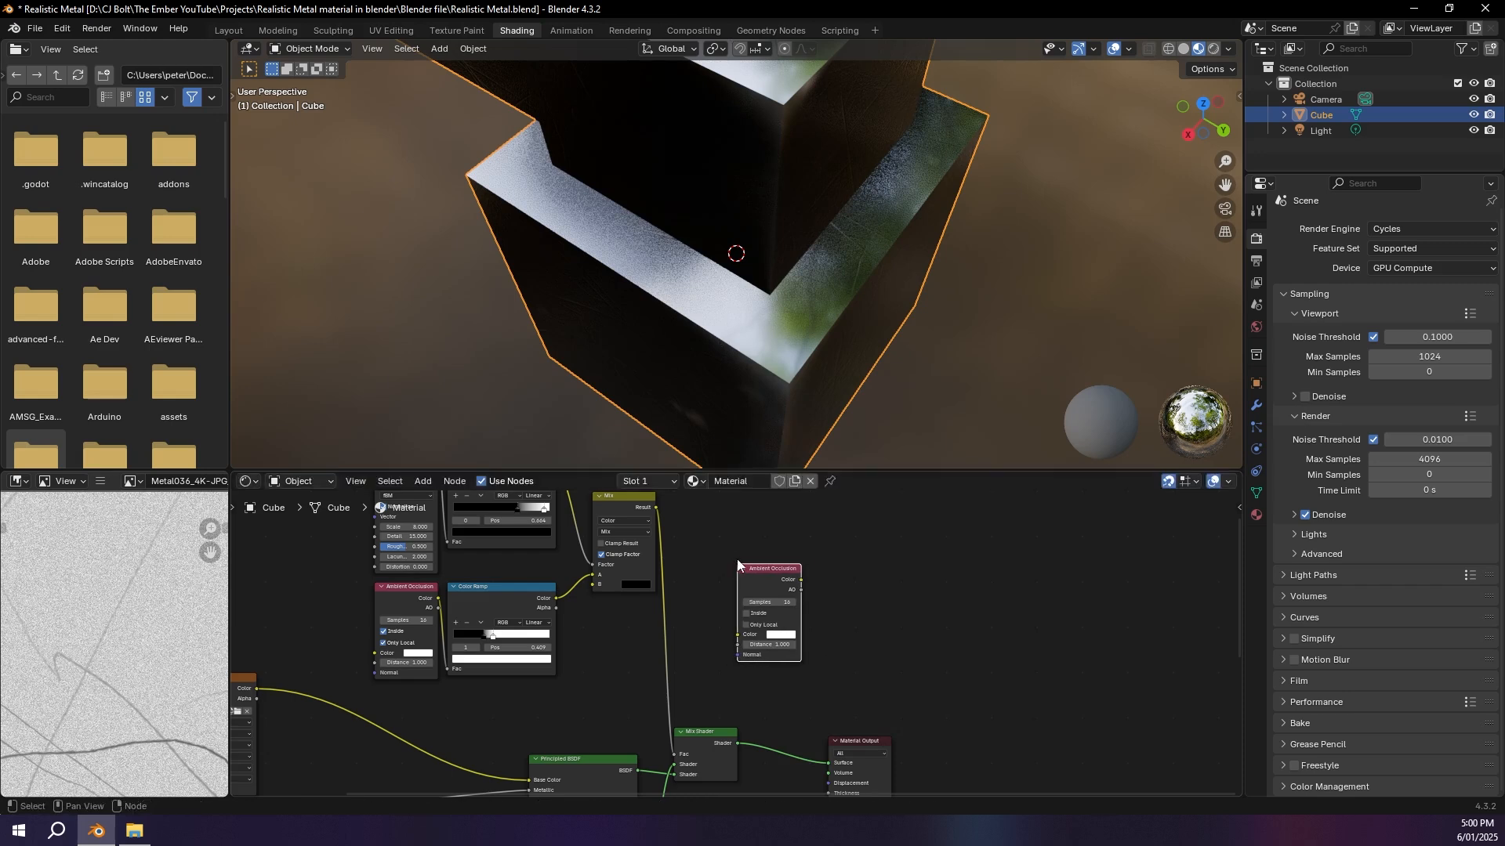
mouse_move(801, 580)
mouse_down()
mouse_move(812, 746)
mouse_move(827, 759)
mouse_up()
middle_drag(791, 256, 685, 232)
scroll(721, 223, up, 4)
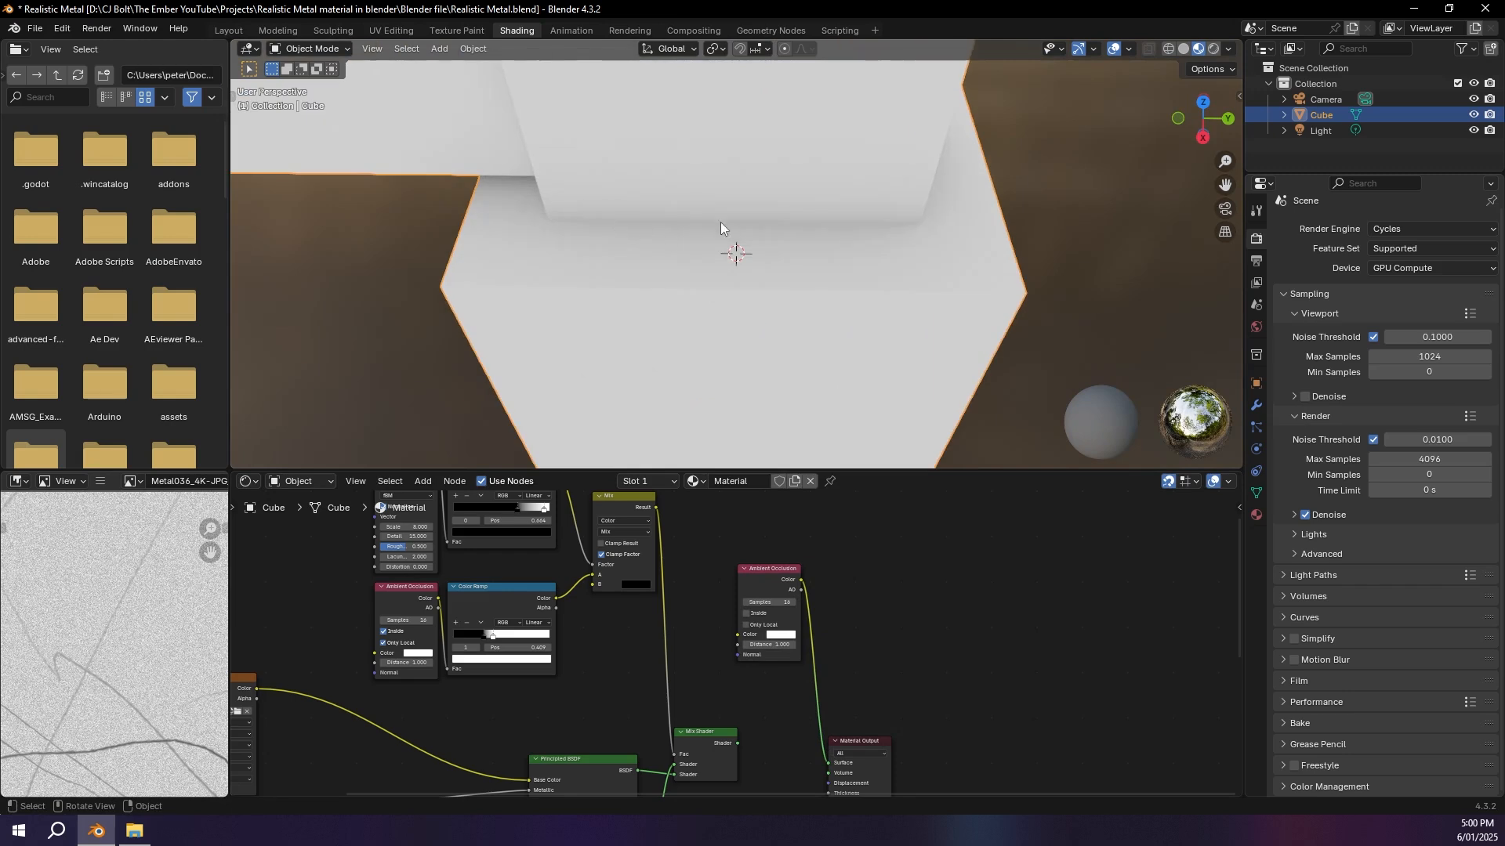
Step: Duplicate the ambient-occlusion Color Ramp and insert the copy between the new Ambient Occlusion node and the Material Output
click(491, 589)
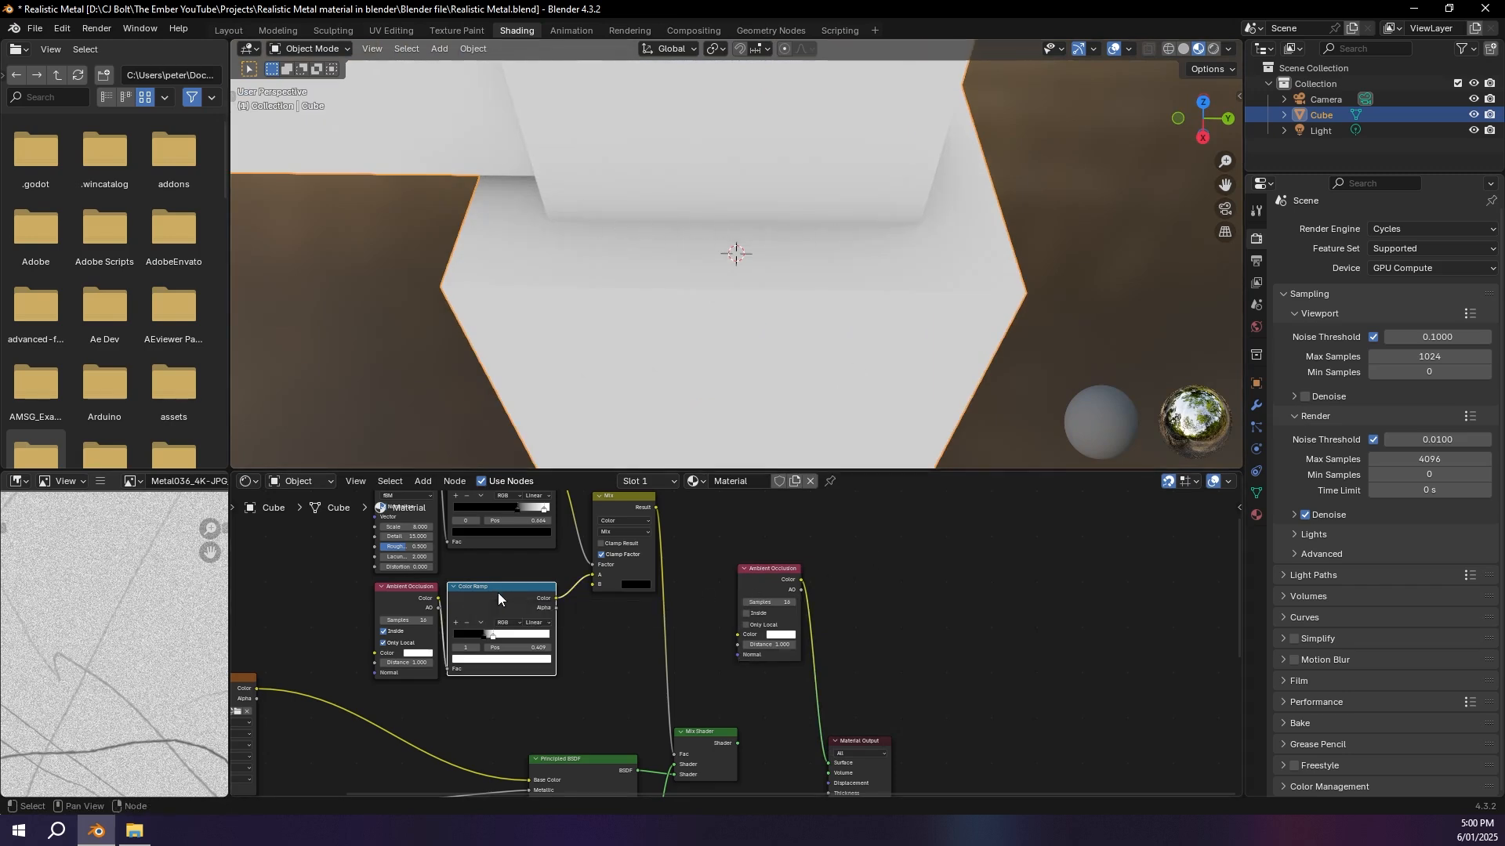
key(shift+d)
click(869, 630)
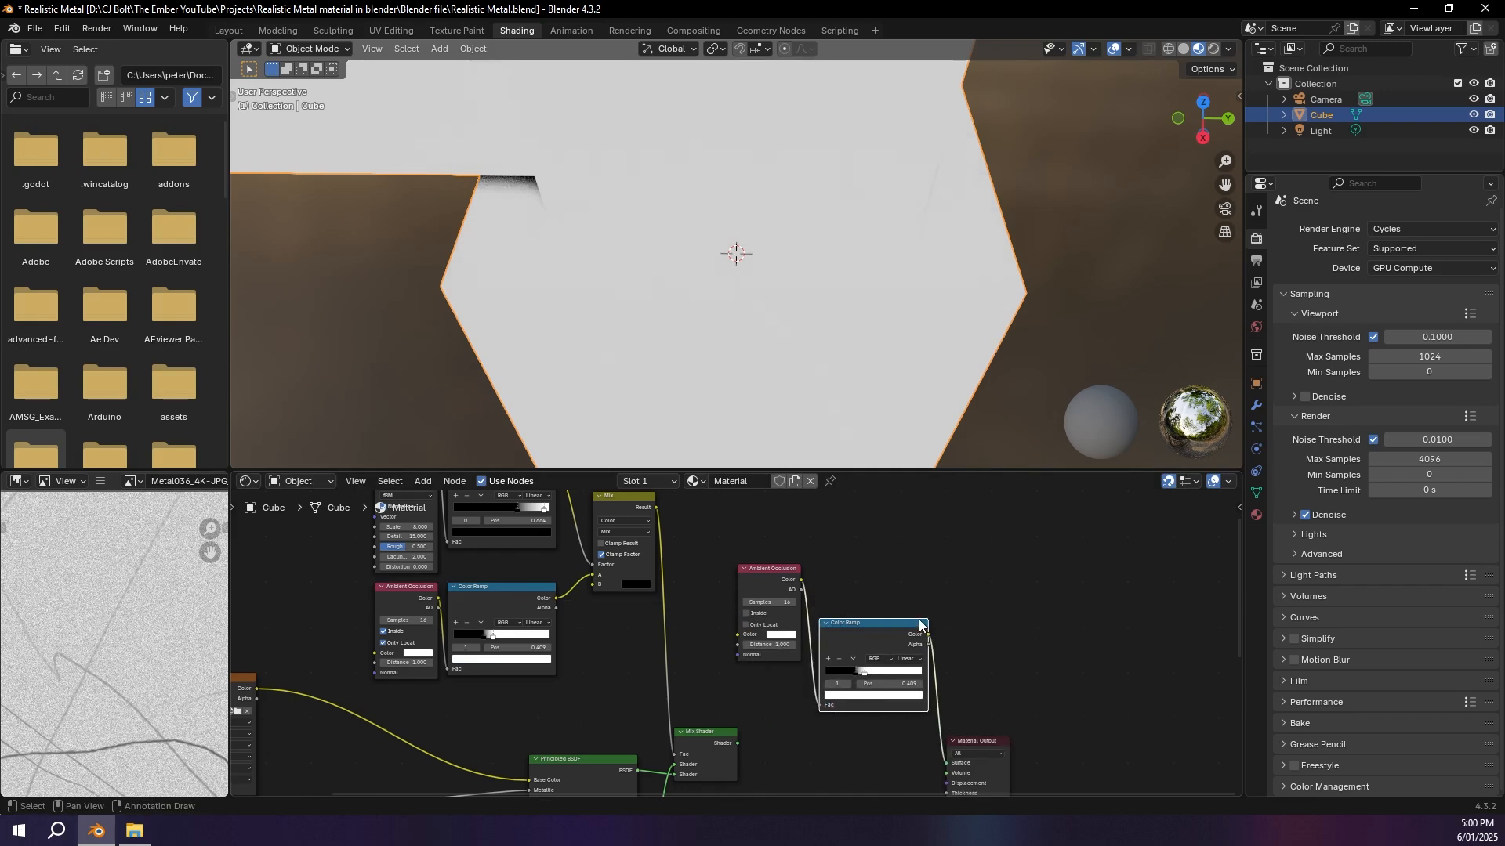
middle_drag(642, 232, 837, 370)
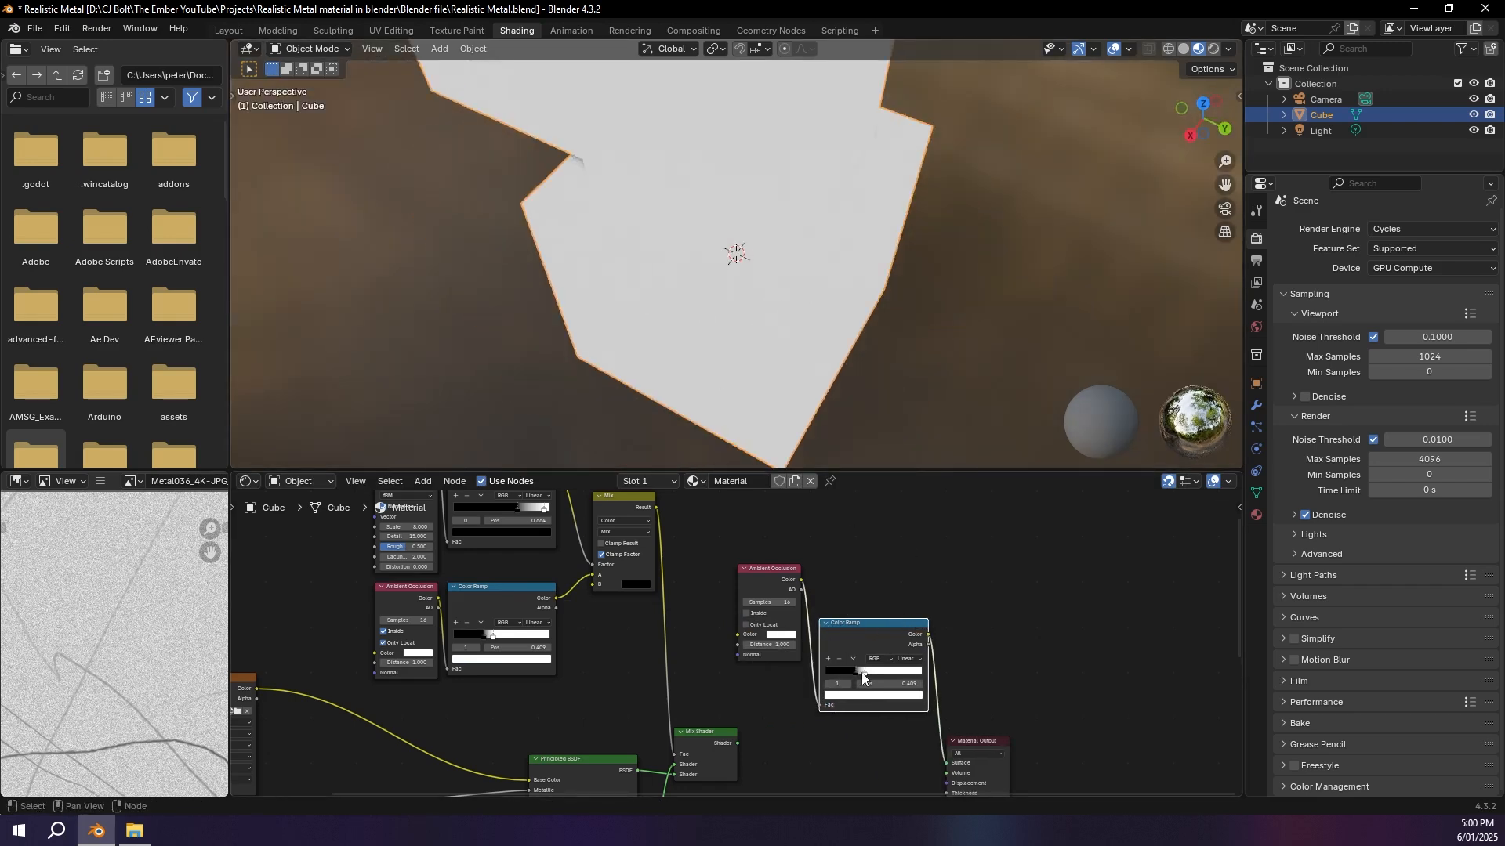
Step: Move the new Color Ramp's white stop to the end and its black stop just past the middle to isolate the crevices
drag(862, 672, 987, 674)
drag(856, 672, 903, 671)
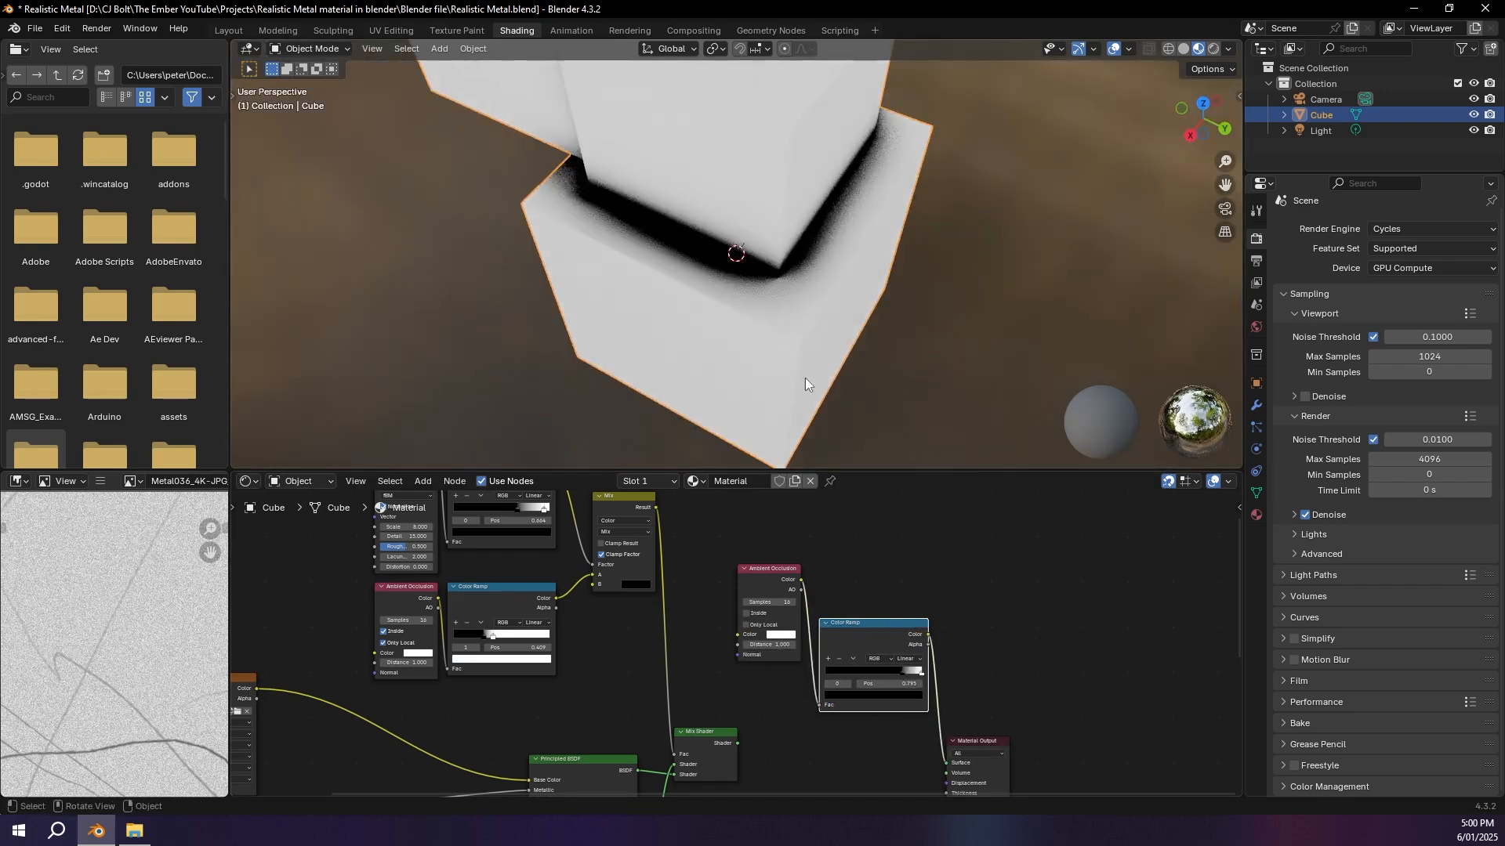
middle_drag(806, 378, 820, 421)
middle_drag(749, 265, 674, 392)
mouse_move(904, 671)
mouse_down()
mouse_move(859, 674)
mouse_move(875, 674)
mouse_up()
middle_drag(767, 282, 586, 183)
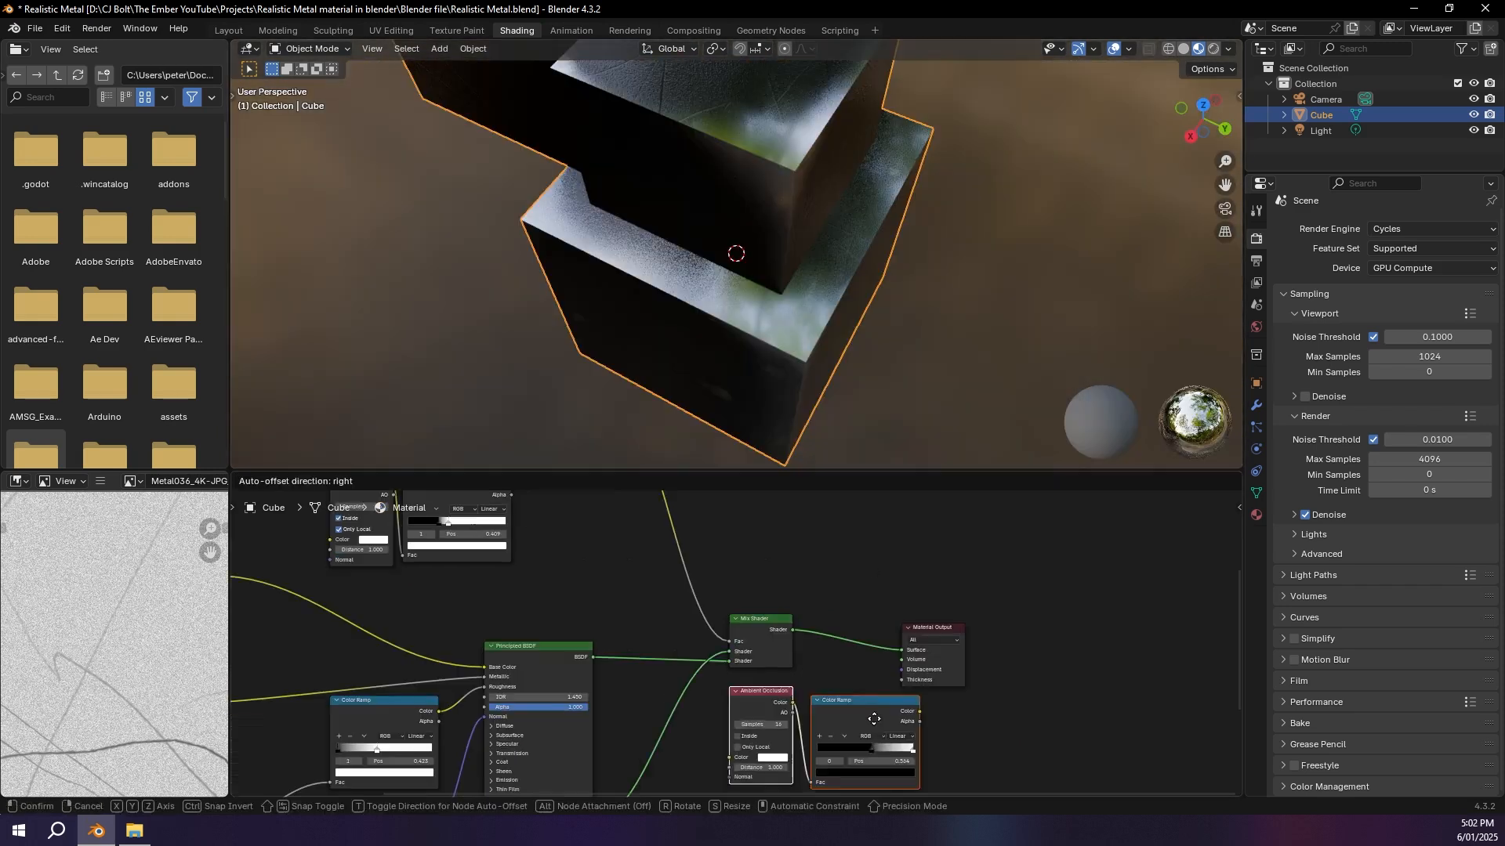
Step: Move the new Ambient Occlusion and Color Ramp nodes to free space above the Mix Shader
drag(873, 719, 837, 519)
click(859, 526)
middle_drag(860, 526, 856, 578)
Step: Add a third Principled BSDF and give it a very dark reddish-brown base color
key(shift+a)
text(princ)
key(Return)
click(1064, 530)
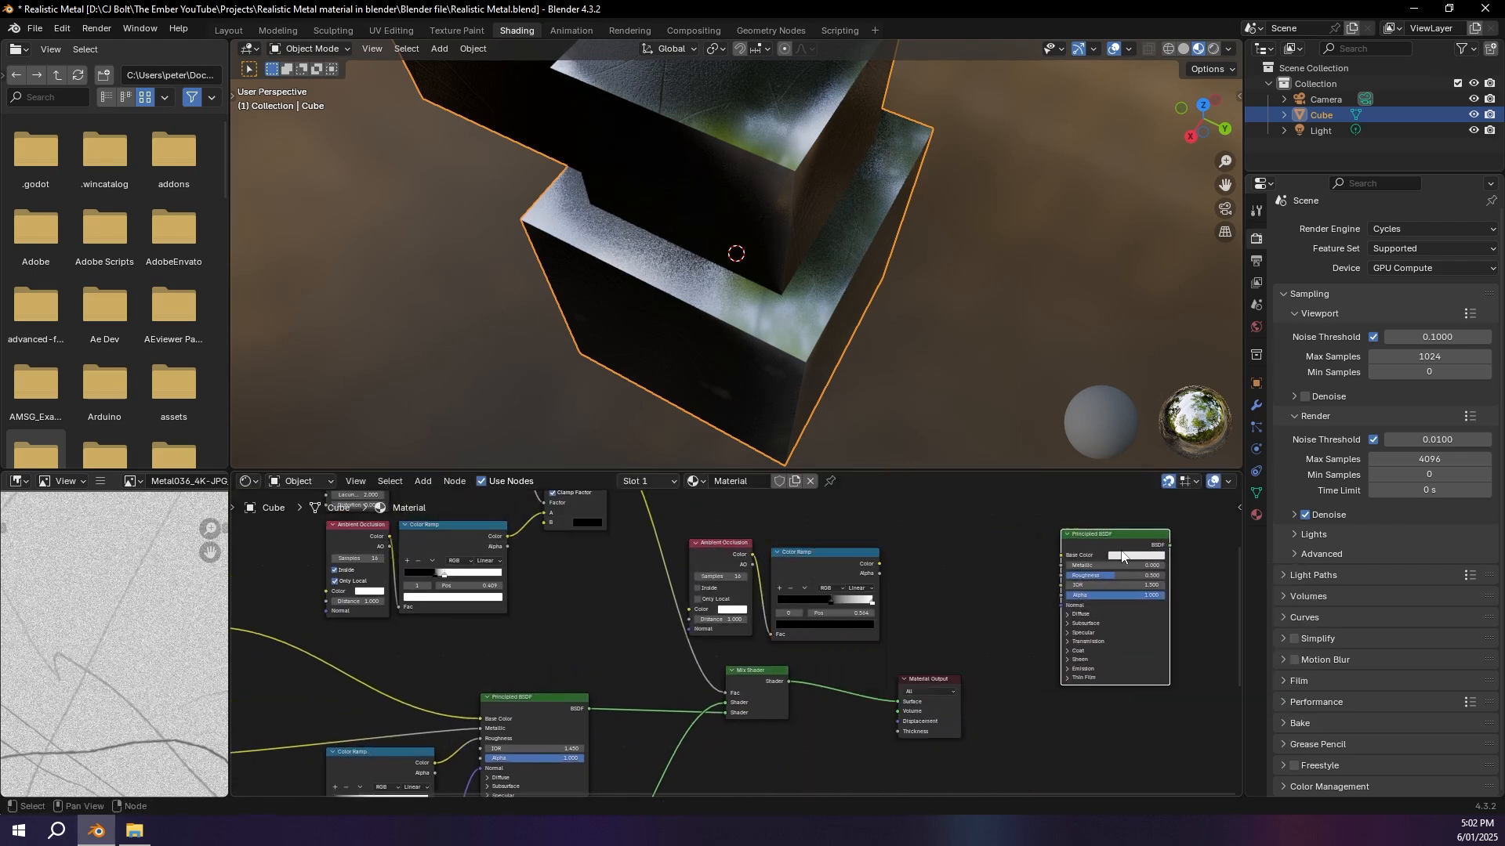
click(1124, 553)
click(1142, 468)
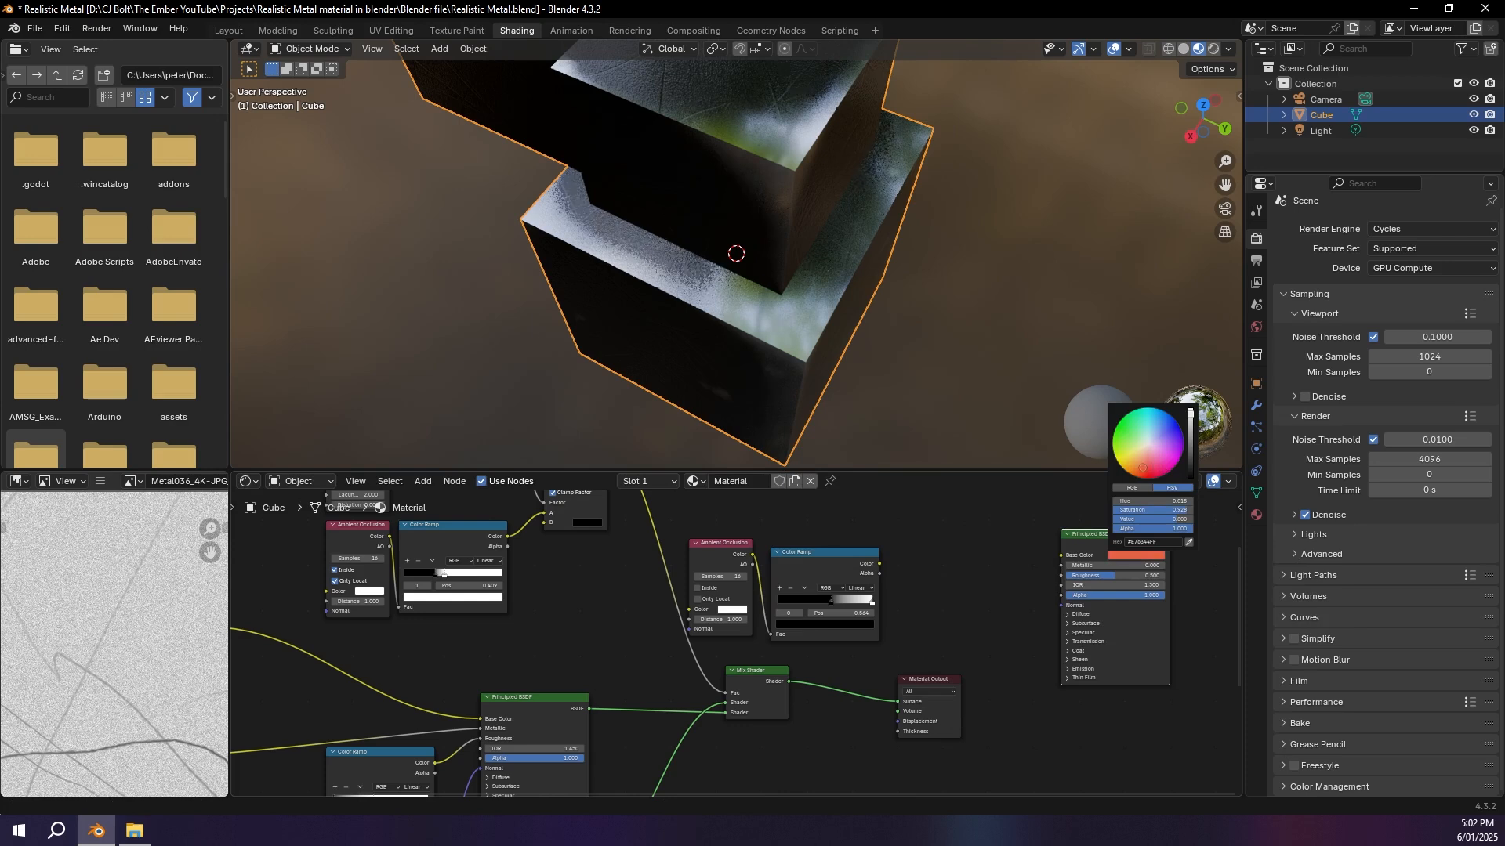
drag(1190, 415, 1189, 471)
Step: Move the dark reddish-brown Principled BSDF below the Mix Shader, beside the other two Principled BSDF nodes
drag(1071, 546, 1017, 746)
middle_drag(1029, 667, 985, 472)
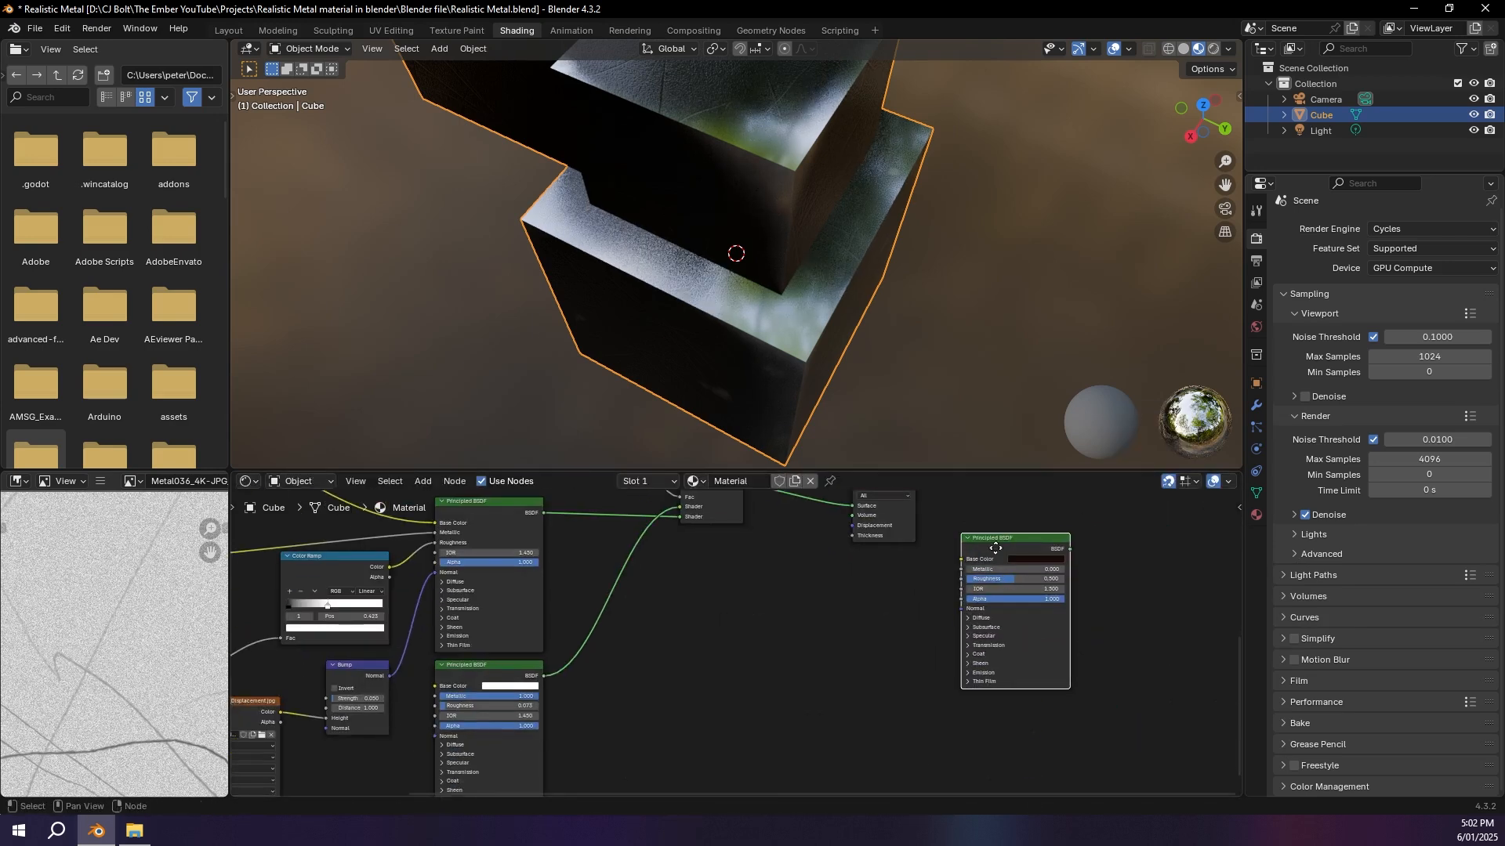
drag(995, 548, 650, 666)
middle_drag(828, 554, 804, 667)
Step: Add a second Mix Shader between the existing Mix Shader and the Material Output
key(shift+a)
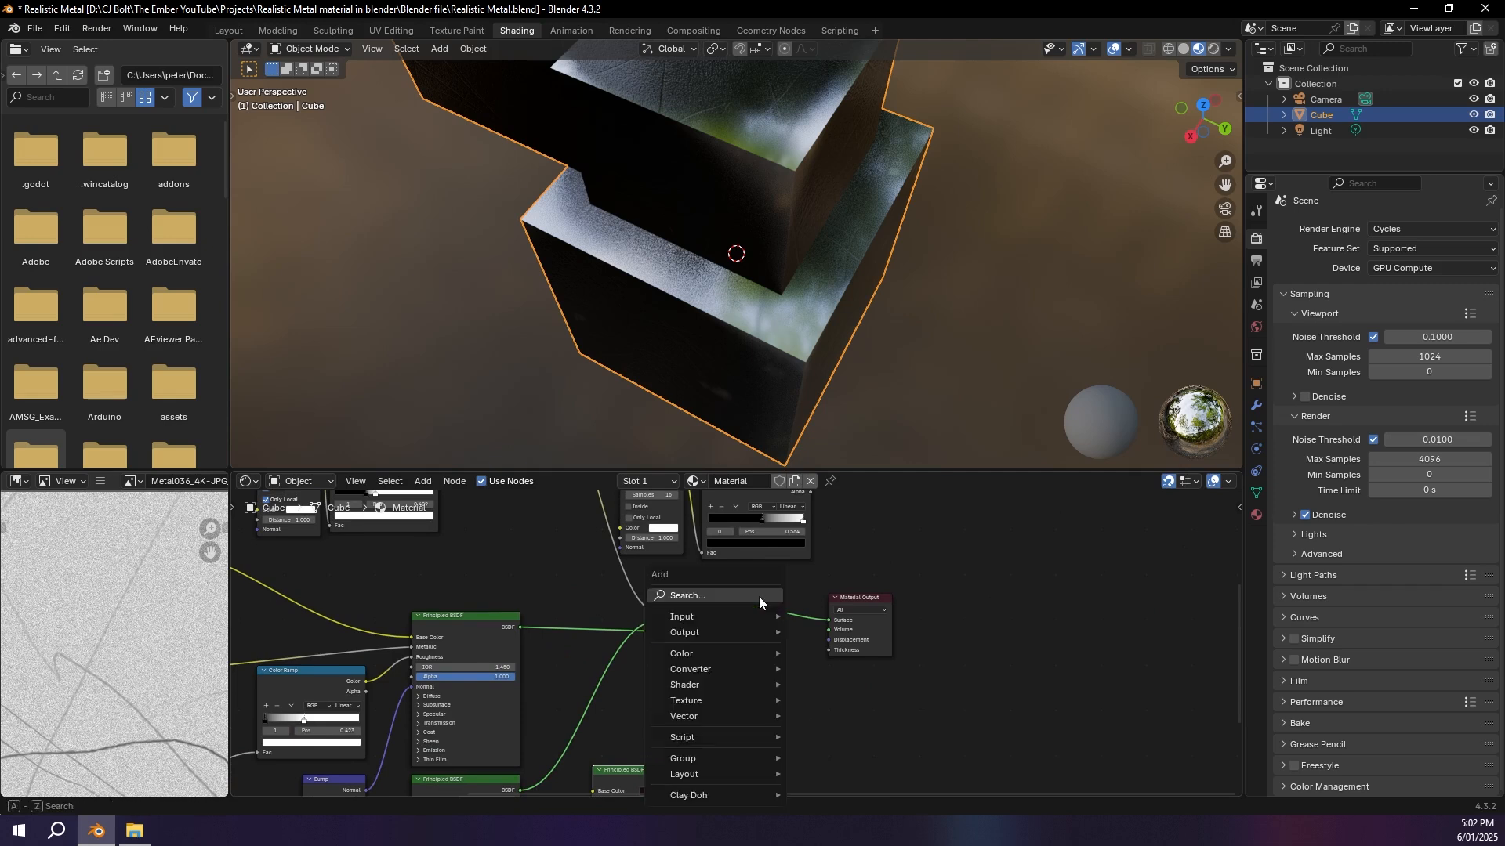
text(mix)
key(Down)
key(Down)
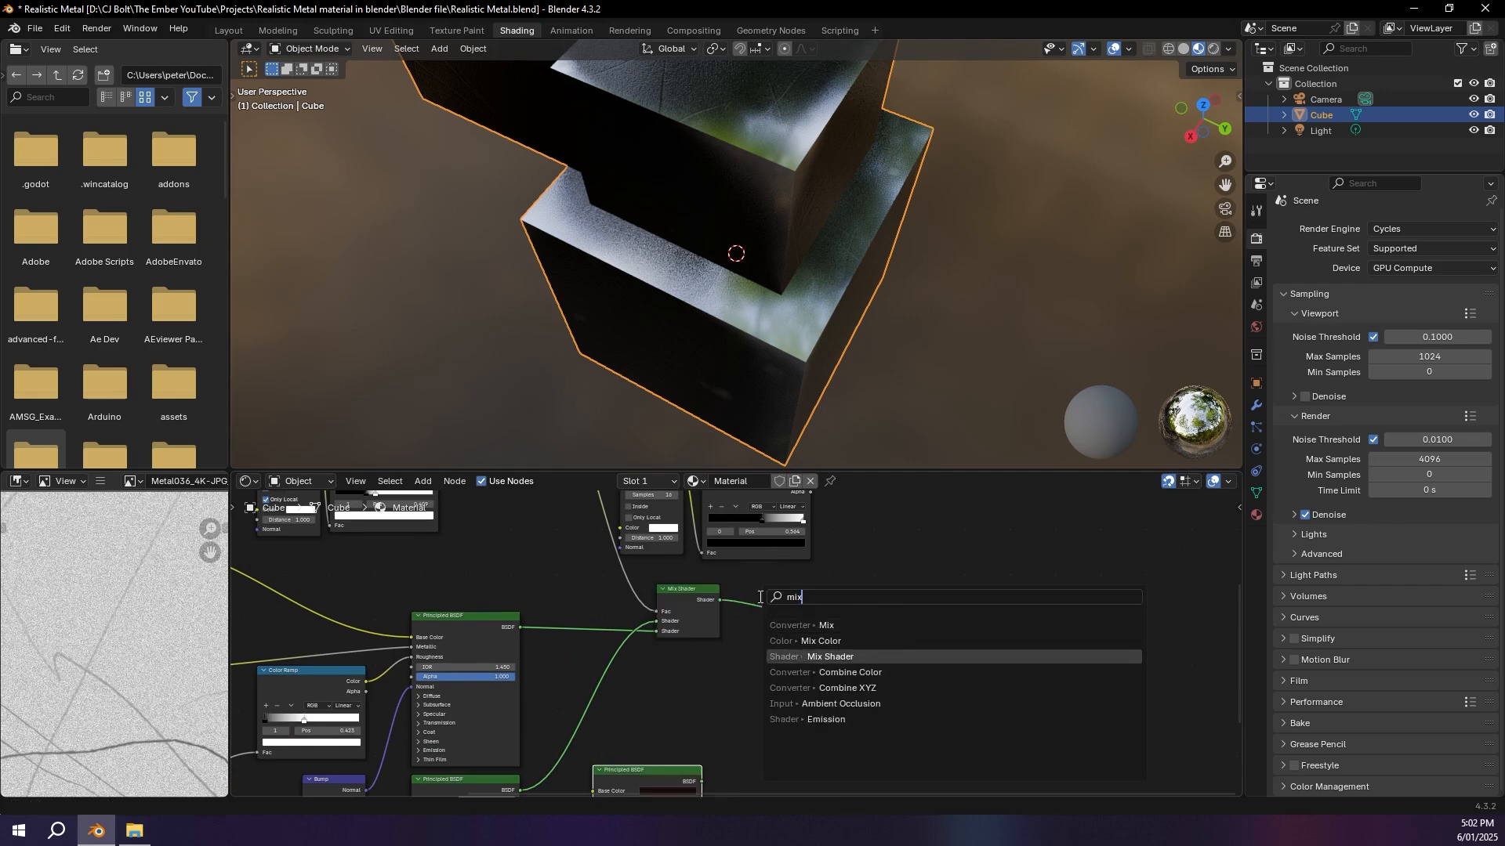
key(Return)
click(760, 602)
middle_drag(735, 543, 757, 617)
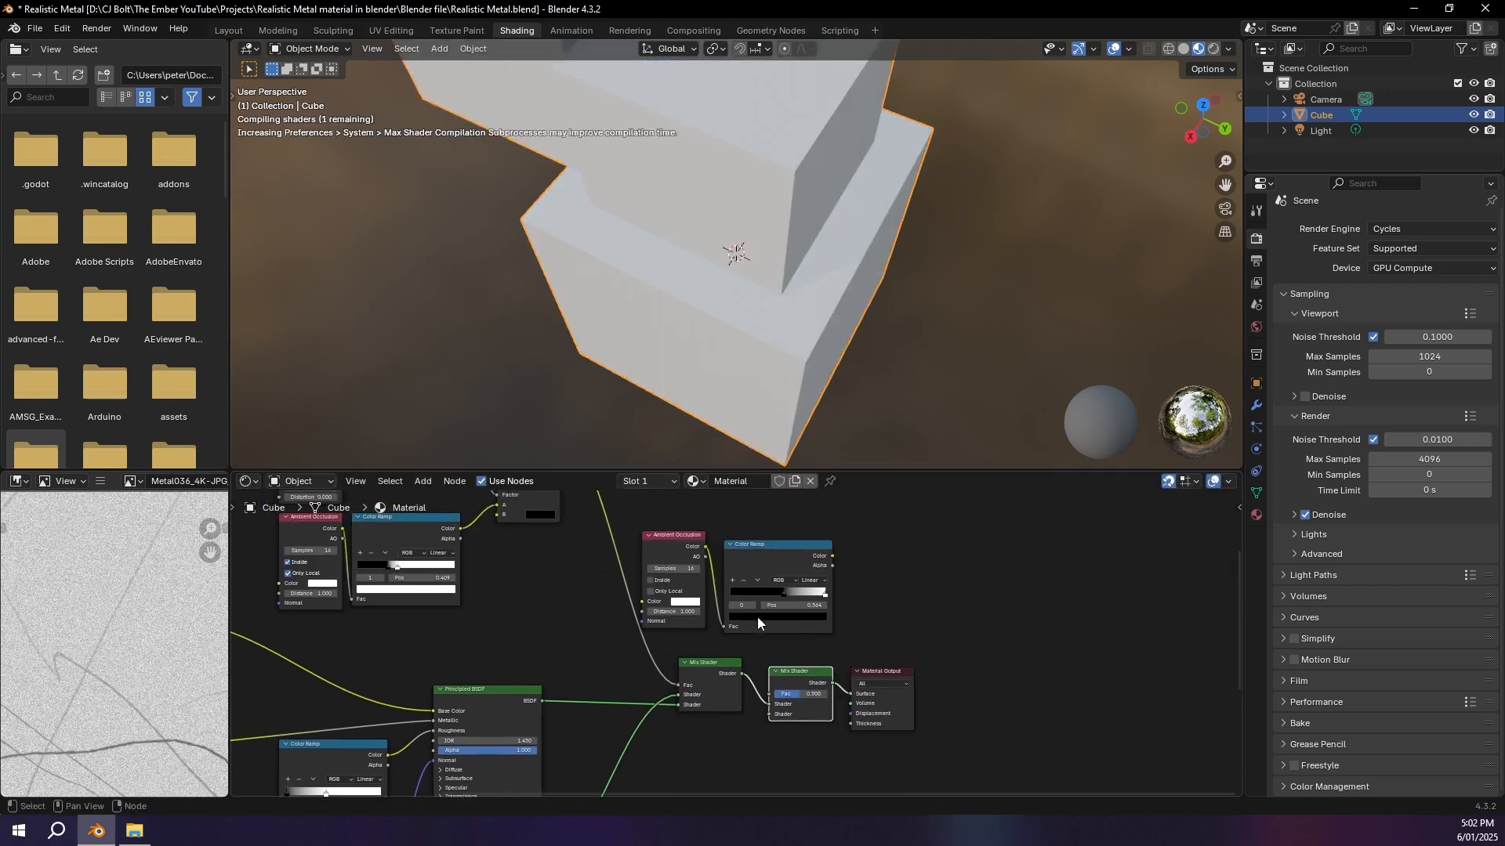
Step: Connect the crevice Color Ramp to the second Mix Shader's Fac, plug in the reddish-brown Principled BSDF and swap the two shader inputs
drag(765, 703, 768, 696)
middle_drag(765, 754, 771, 575)
drag(727, 675, 775, 544)
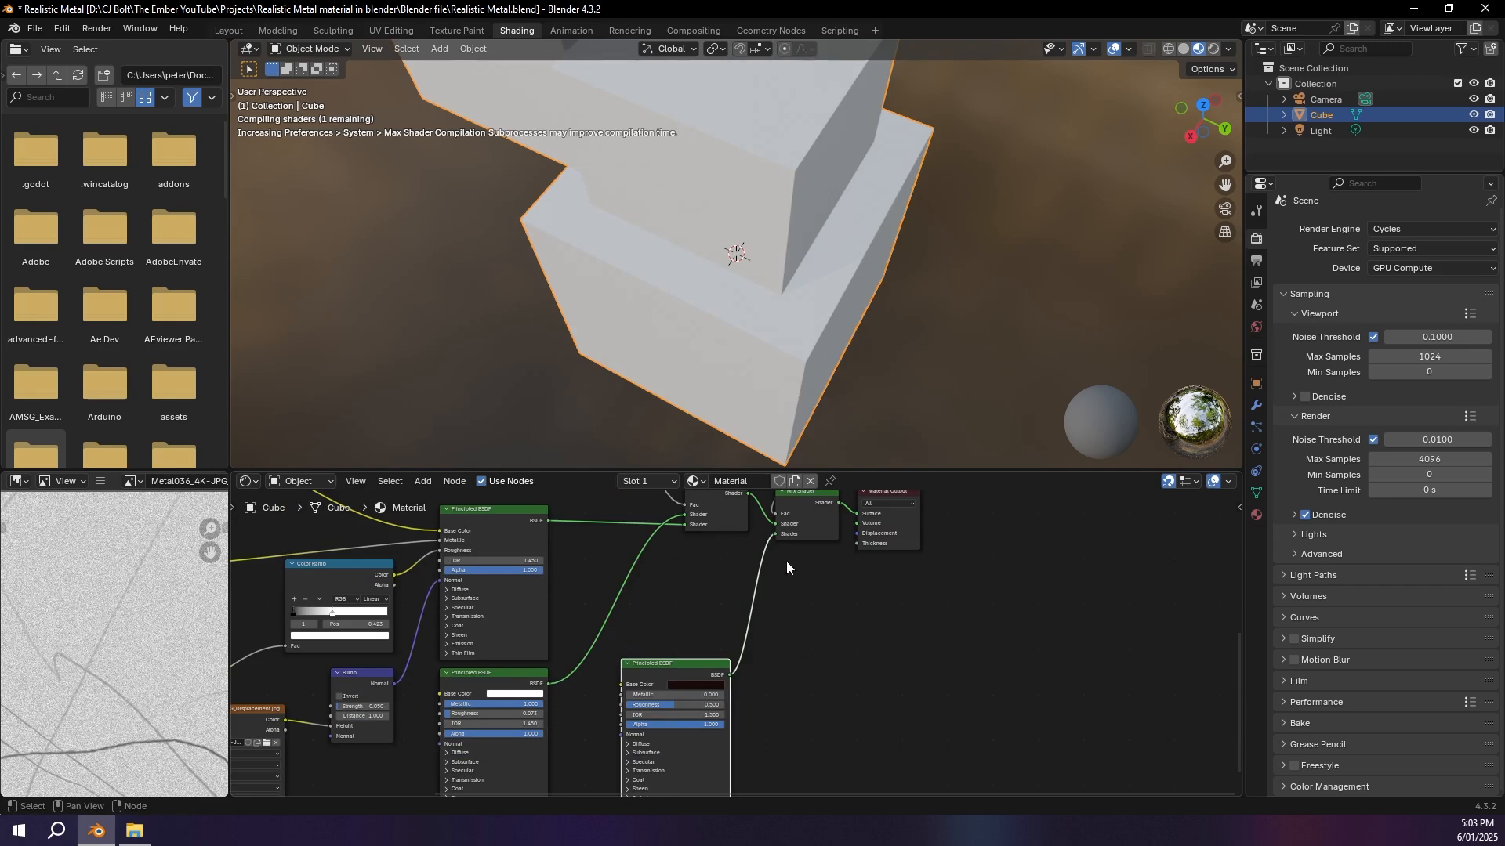
middle_drag(786, 561, 773, 621)
mouse_move(765, 615)
mouse_down()
mouse_move(727, 661)
mouse_move(763, 660)
mouse_move(765, 611)
mouse_up()
middle_drag(775, 299, 768, 323)
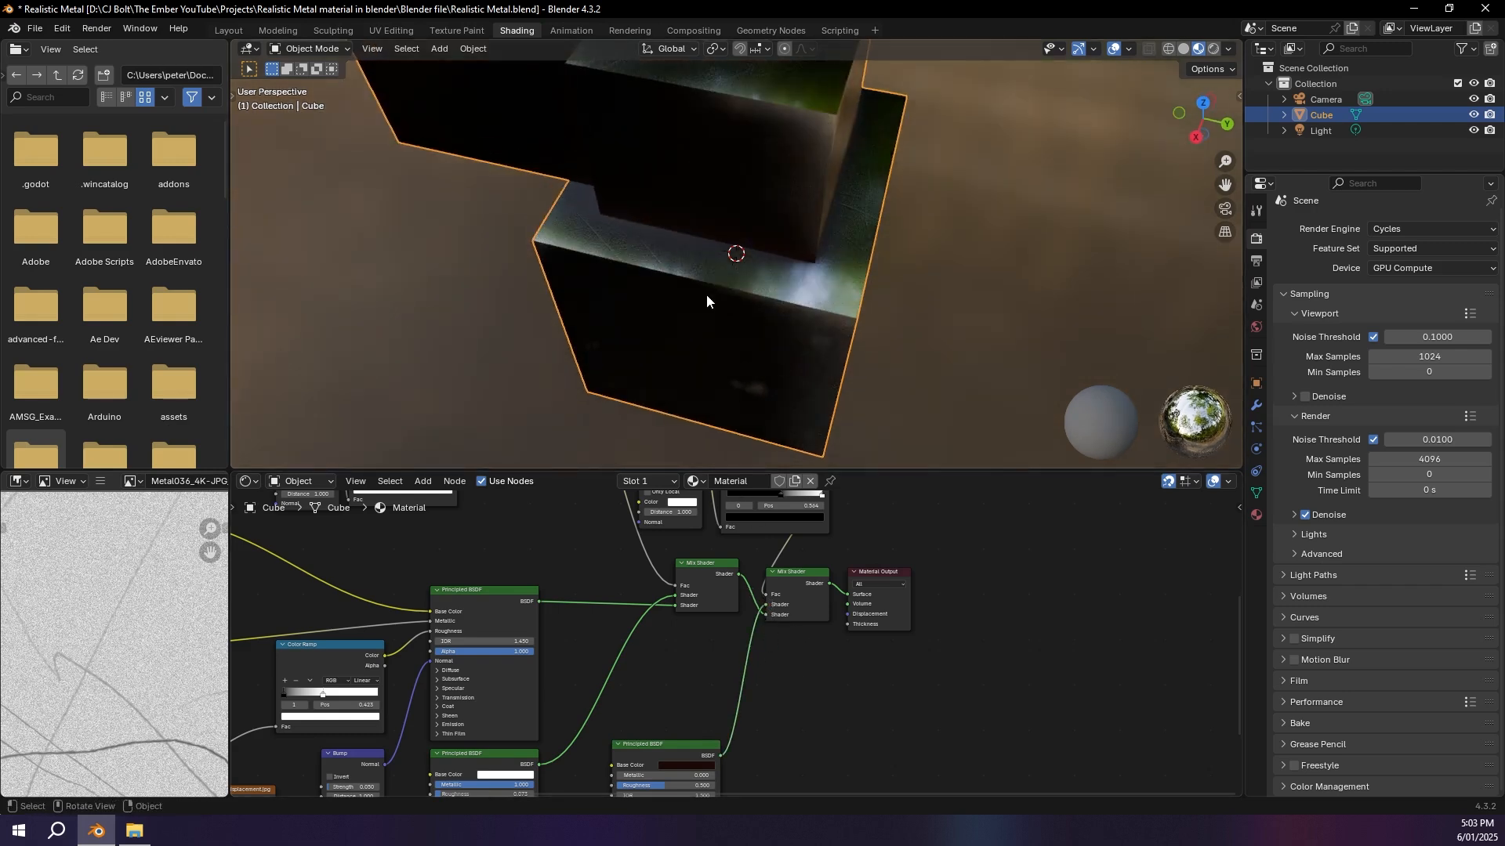
Step: Brighten the third Principled BSDF's base color to a clear rusty red and inspect the crevices between the blocks
middle_drag(704, 762, 714, 694)
click(713, 693)
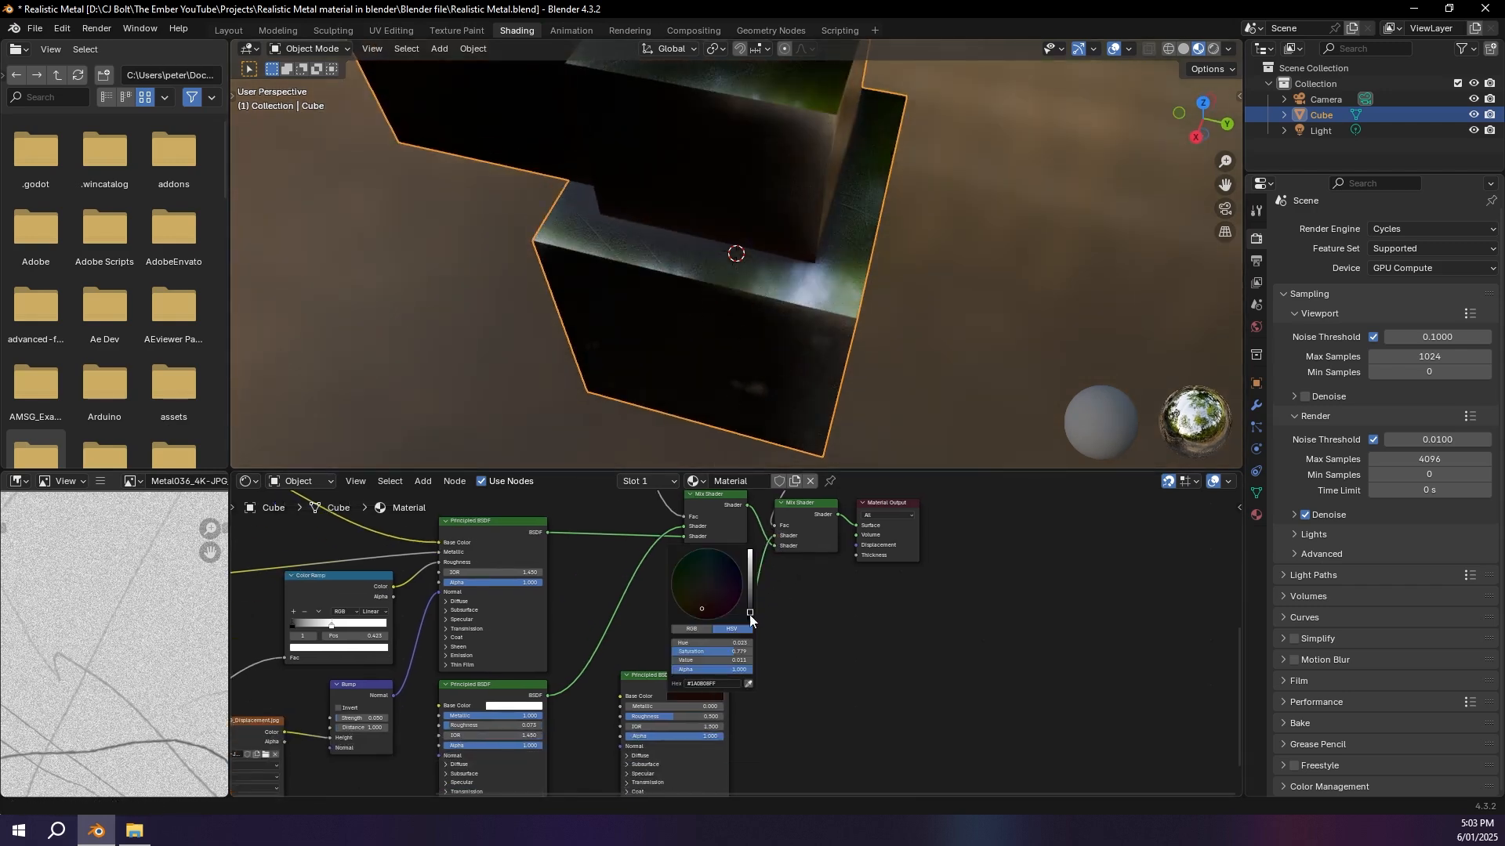
drag(751, 586, 750, 560)
middle_drag(775, 331, 744, 293)
scroll(848, 312, up, 3)
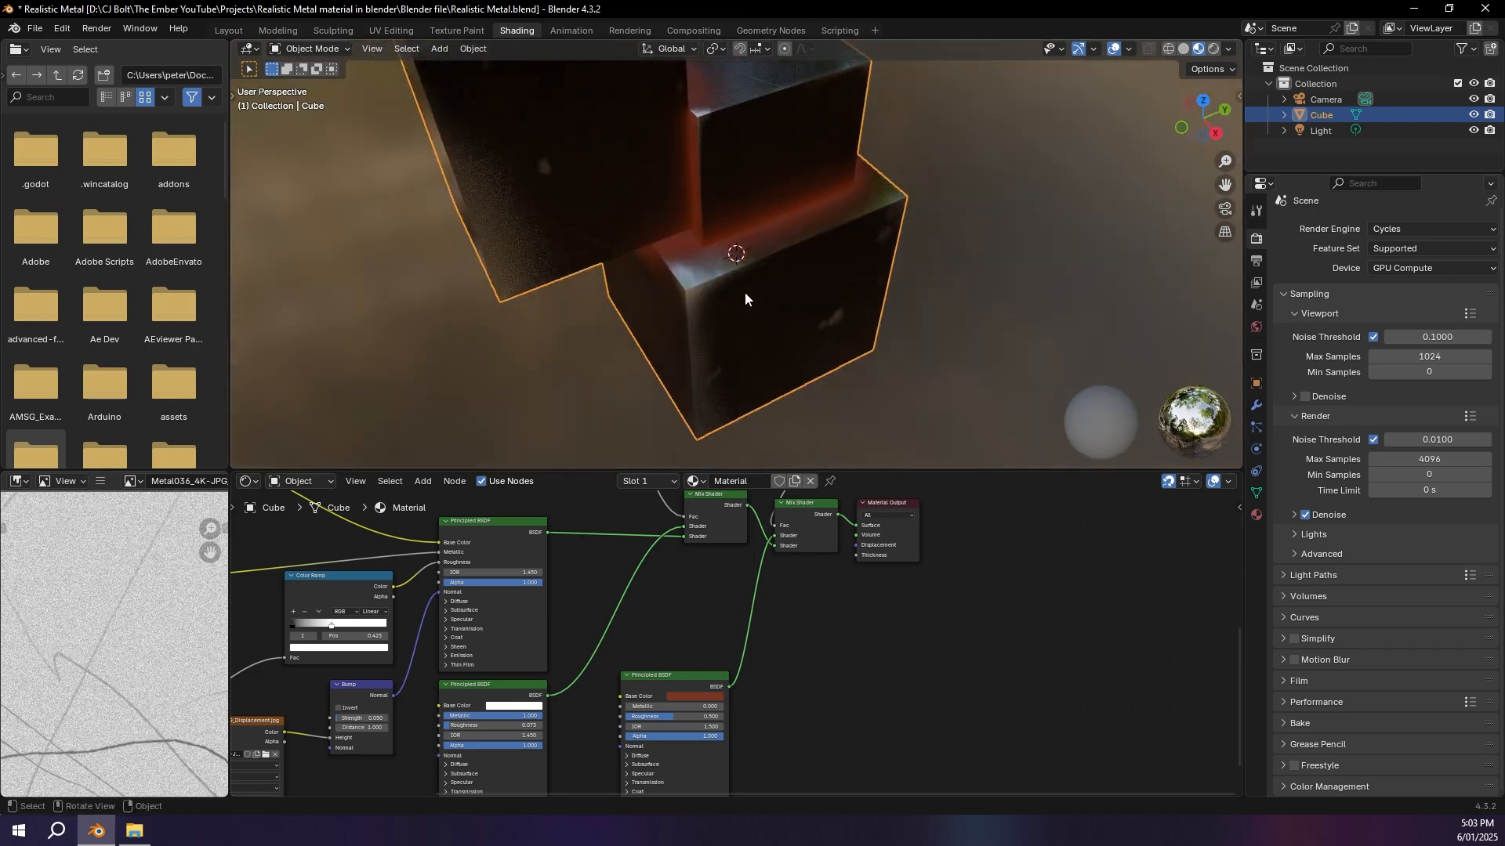
scroll(623, 649, down, 1)
middle_drag(623, 649, 633, 730)
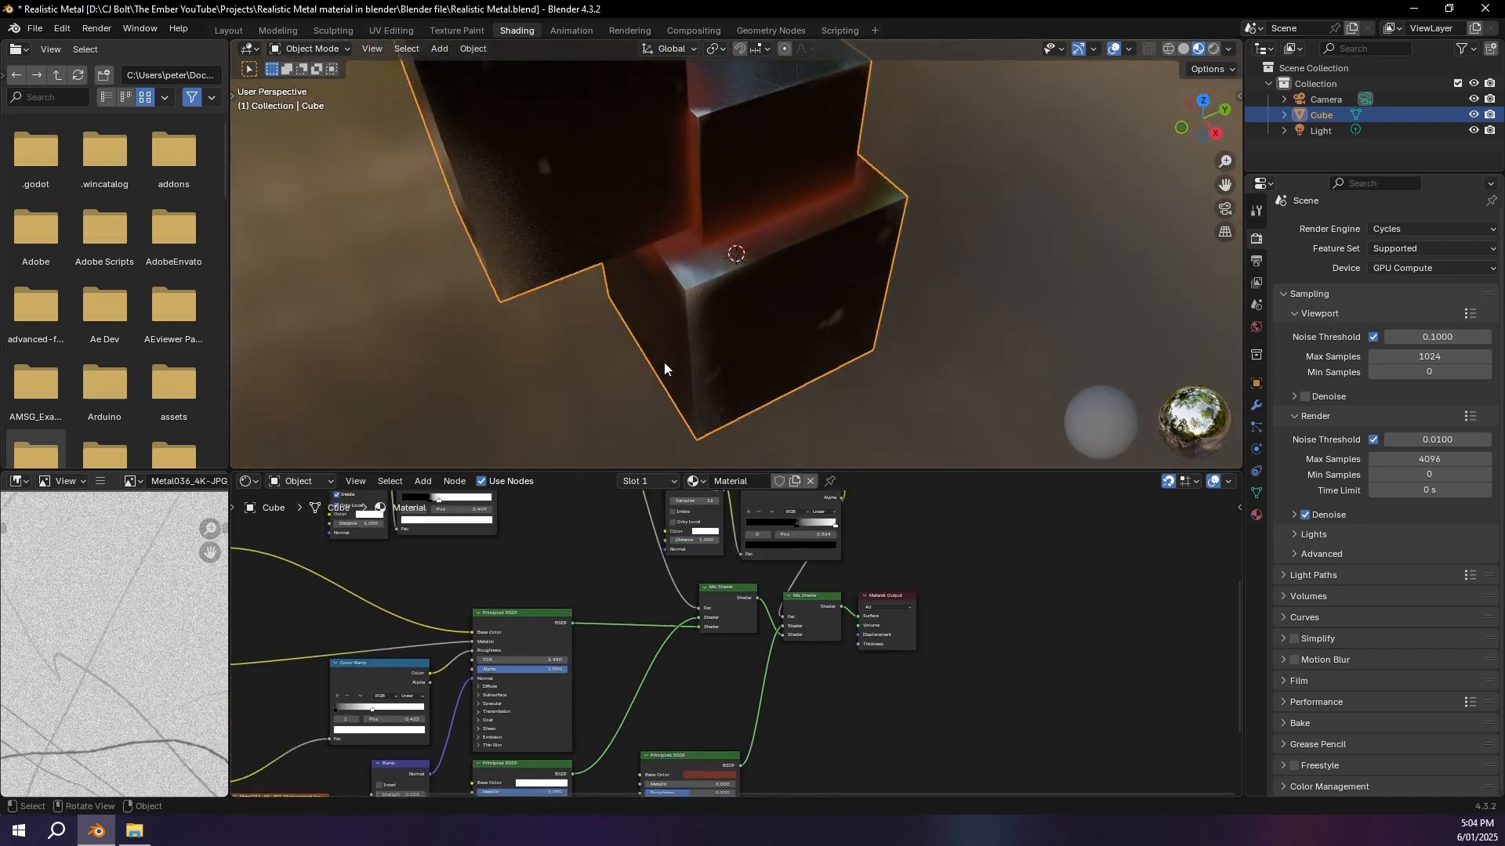
middle_drag(664, 362, 632, 397)
scroll(721, 313, up, 3)
middle_drag(730, 332, 712, 279)
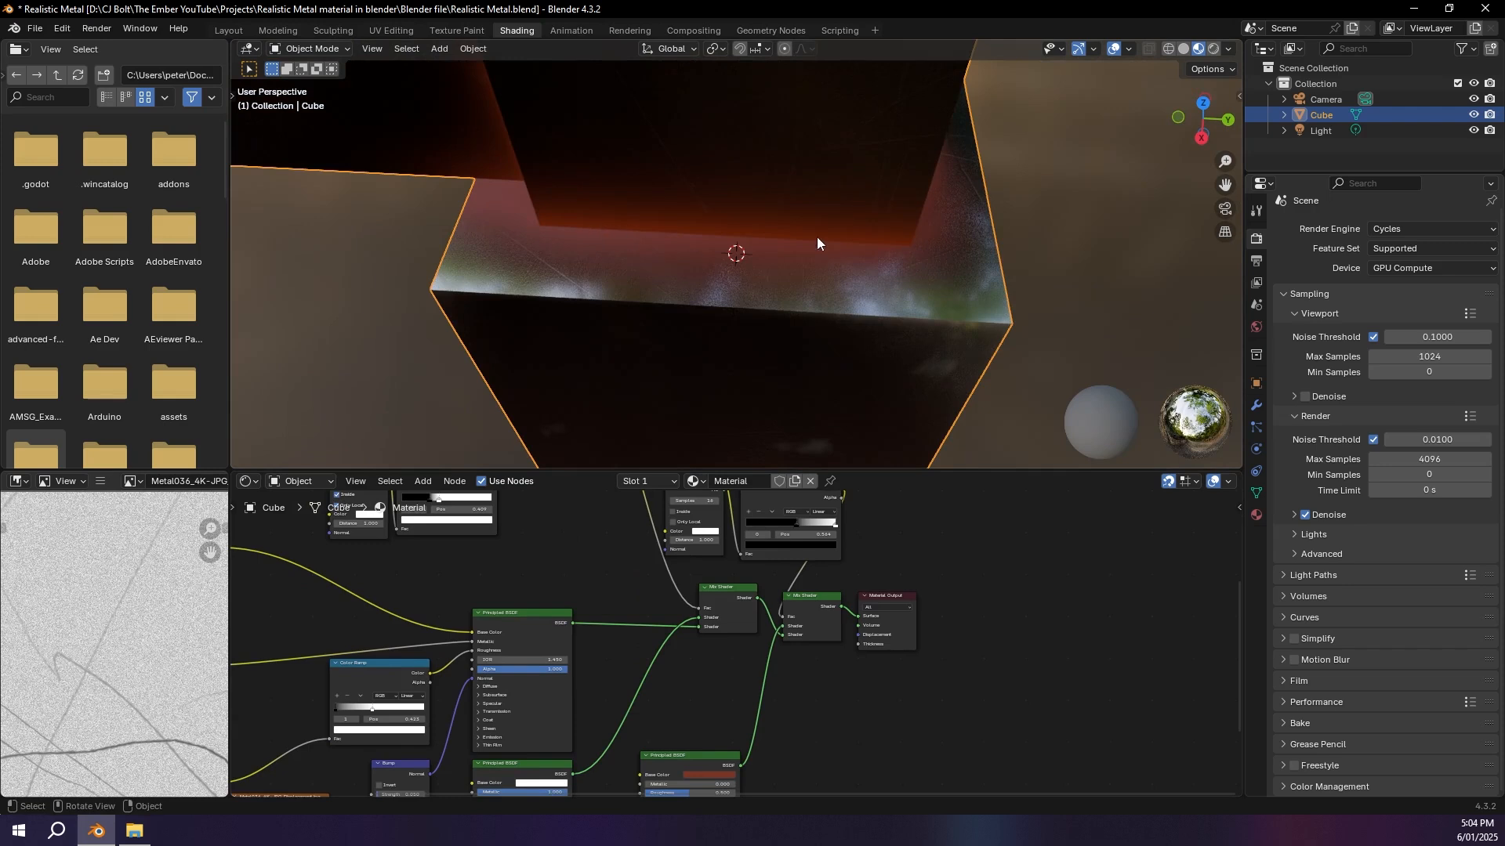
Step: Darken the third Principled BSDF's base color to a deep brown and check the crevices
key(shift+a)
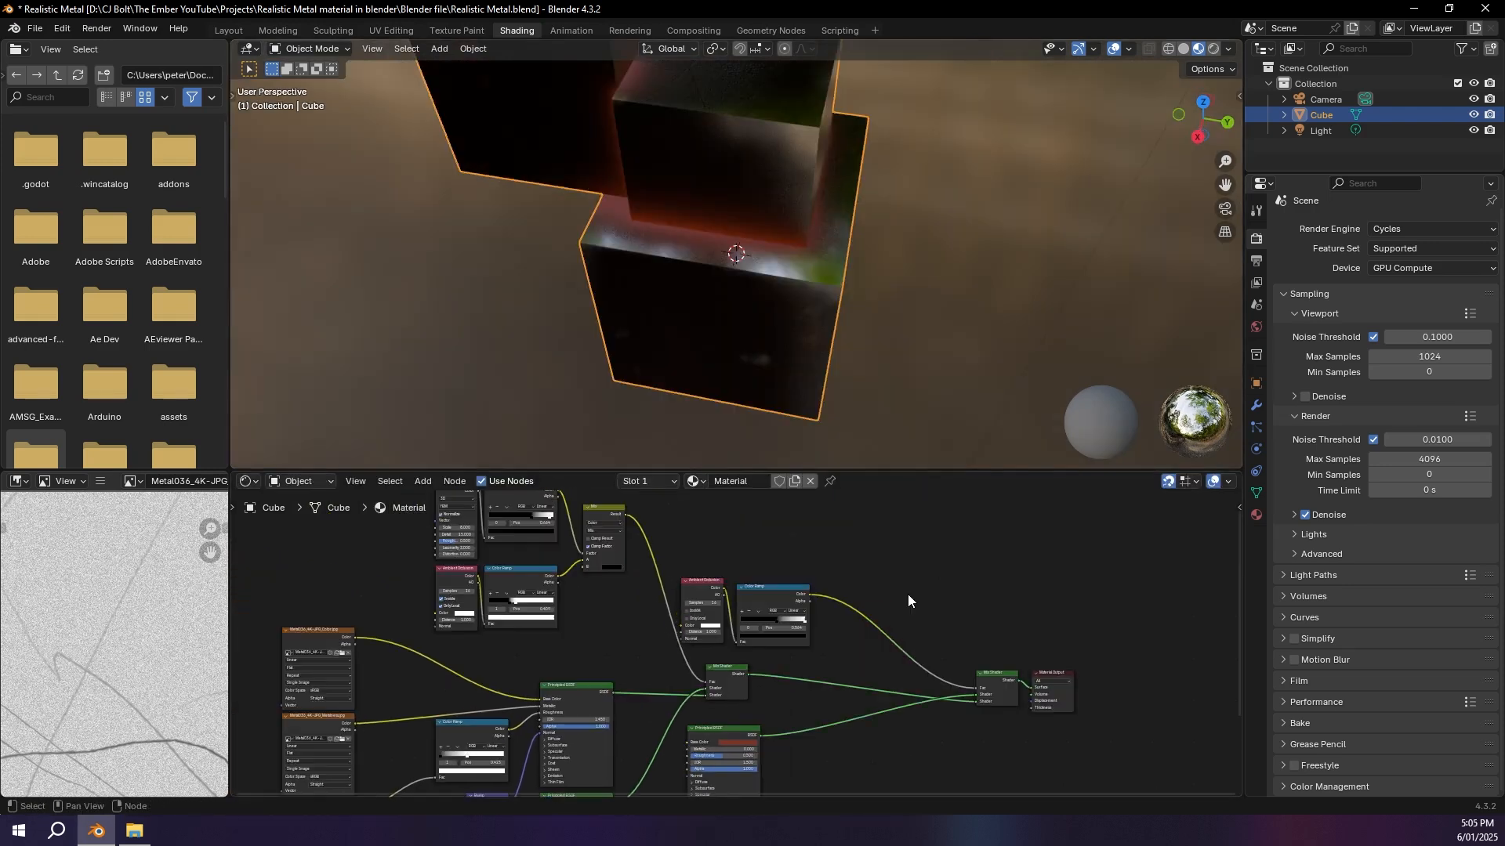
middle_drag(815, 329, 901, 269)
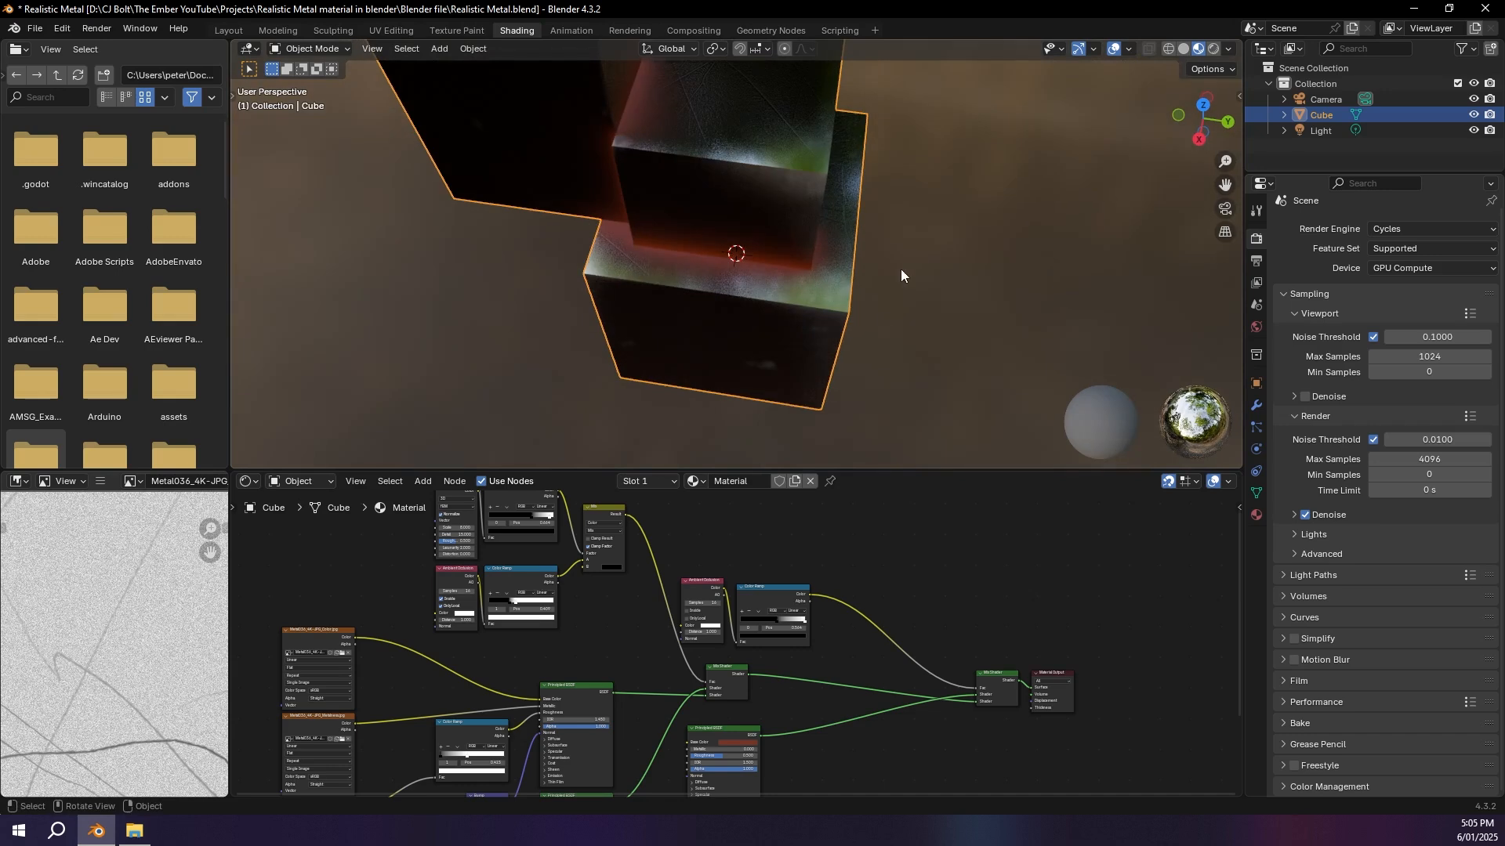
scroll(778, 646, down, 3)
click(768, 661)
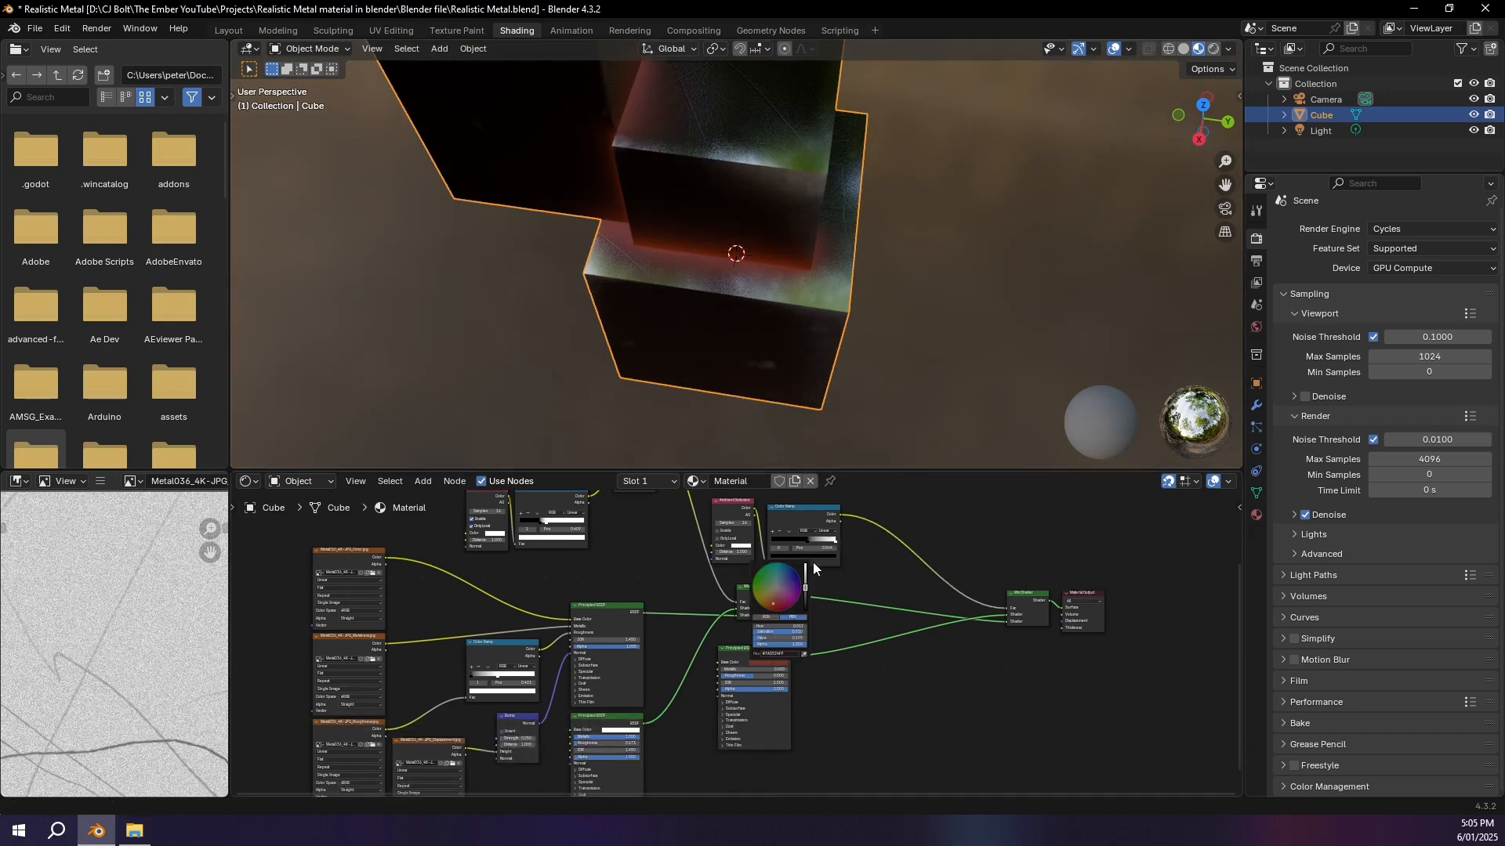
drag(806, 597, 805, 600)
mouse_move(792, 439)
middle_down()
mouse_move(777, 387)
mouse_move(697, 346)
mouse_move(721, 326)
mouse_move(799, 335)
mouse_move(803, 439)
middle_up()
scroll(754, 669, up, 2)
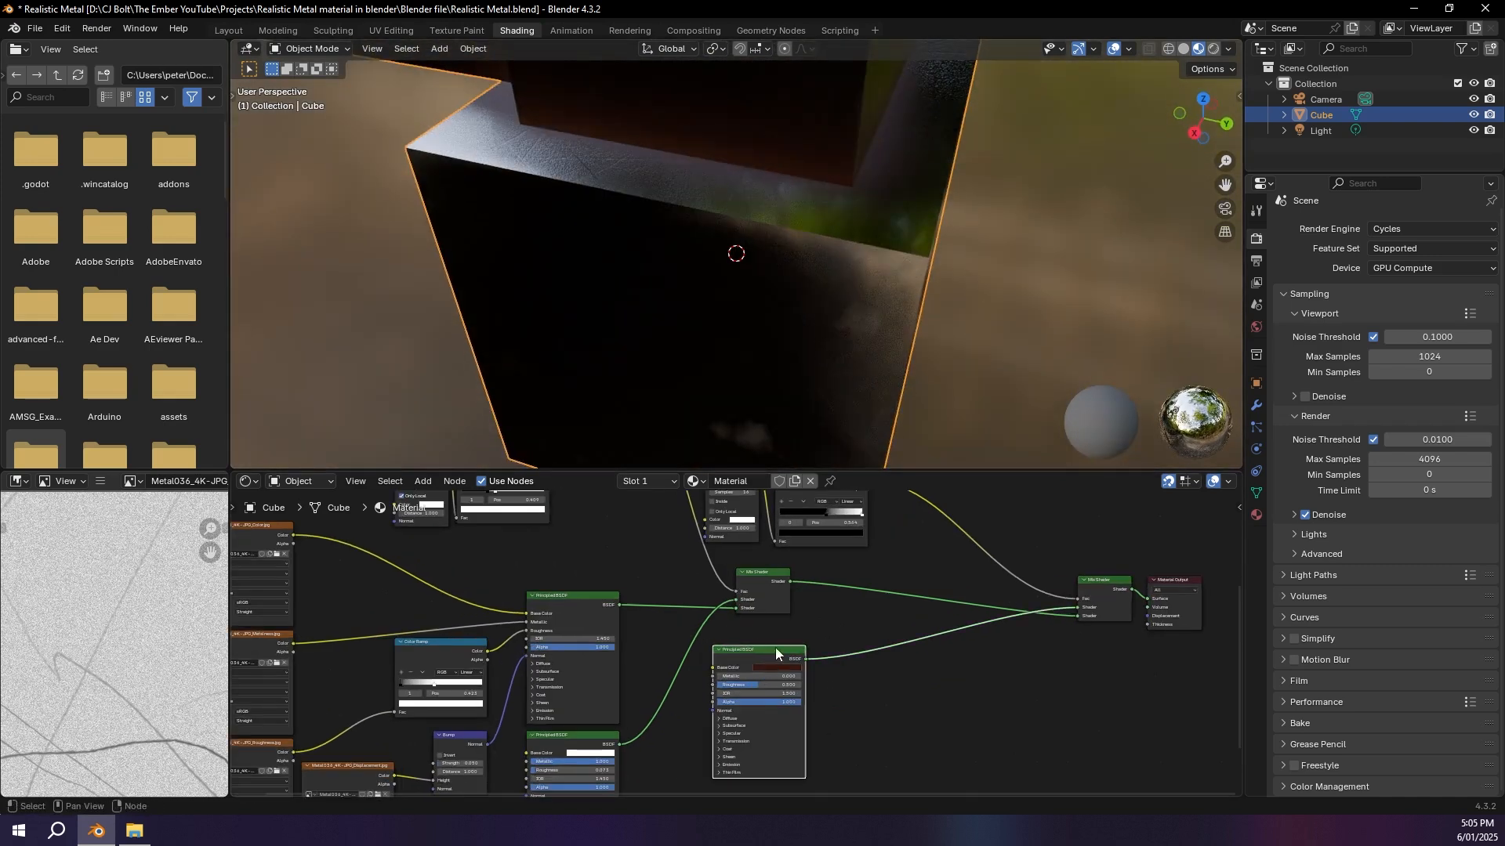
Step: Set the brown Principled BSDF's Roughness to 1.000, deselect the cube and review the material from several sides
click(764, 666)
drag(750, 673, 832, 684)
middle_drag(690, 117, 851, 265)
scroll(876, 304, down, 3)
scroll(851, 264, down, 2)
middle_drag(913, 219, 972, 270)
click(971, 269)
middle_drag(885, 249, 578, 218)
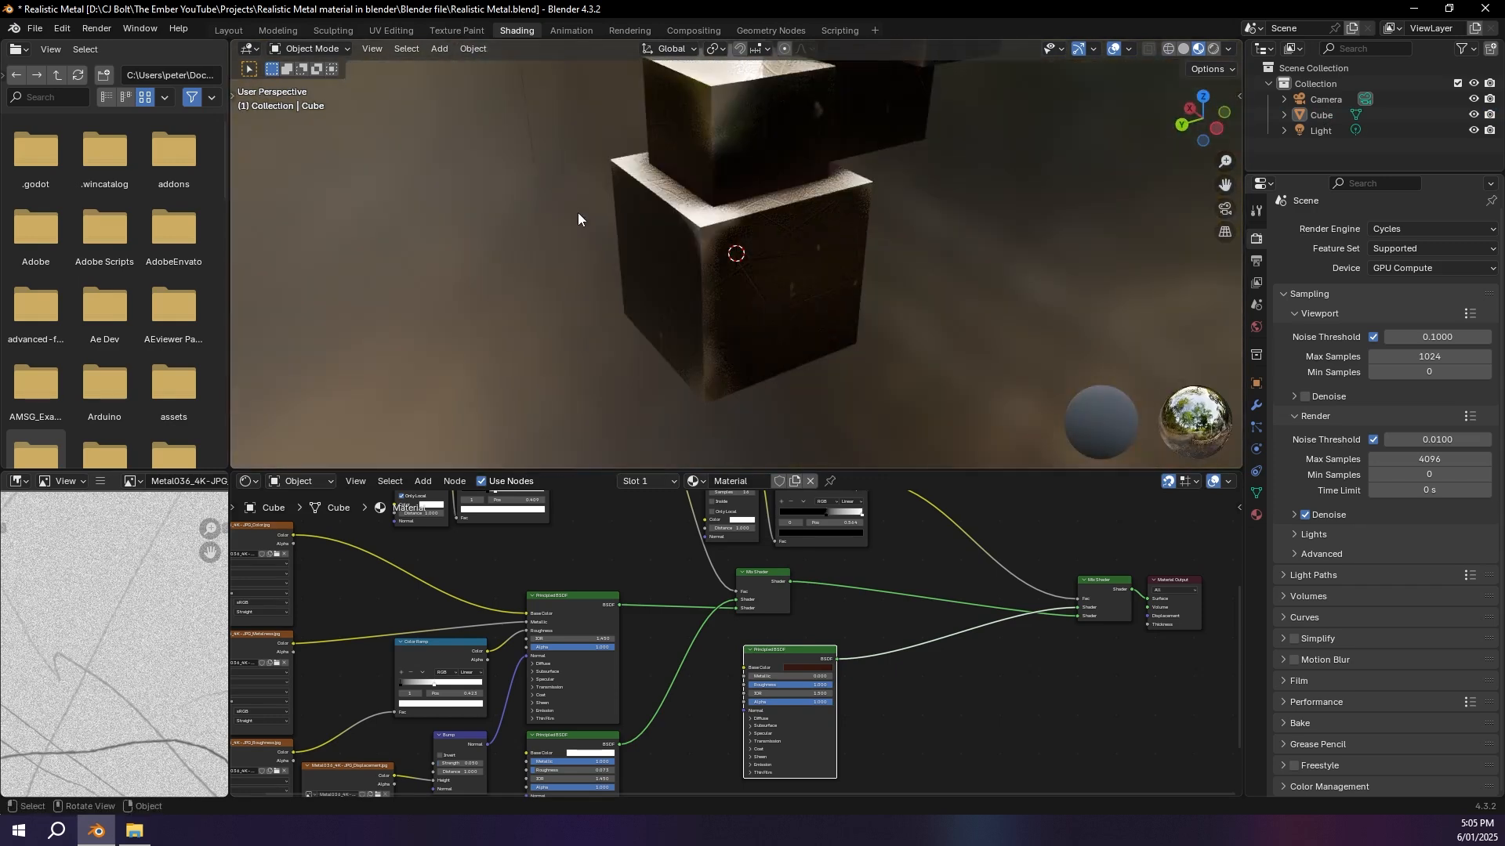
Step: Save the metal material file and open the recent file Futuristic Game Console.blend
key(ctrl+s)
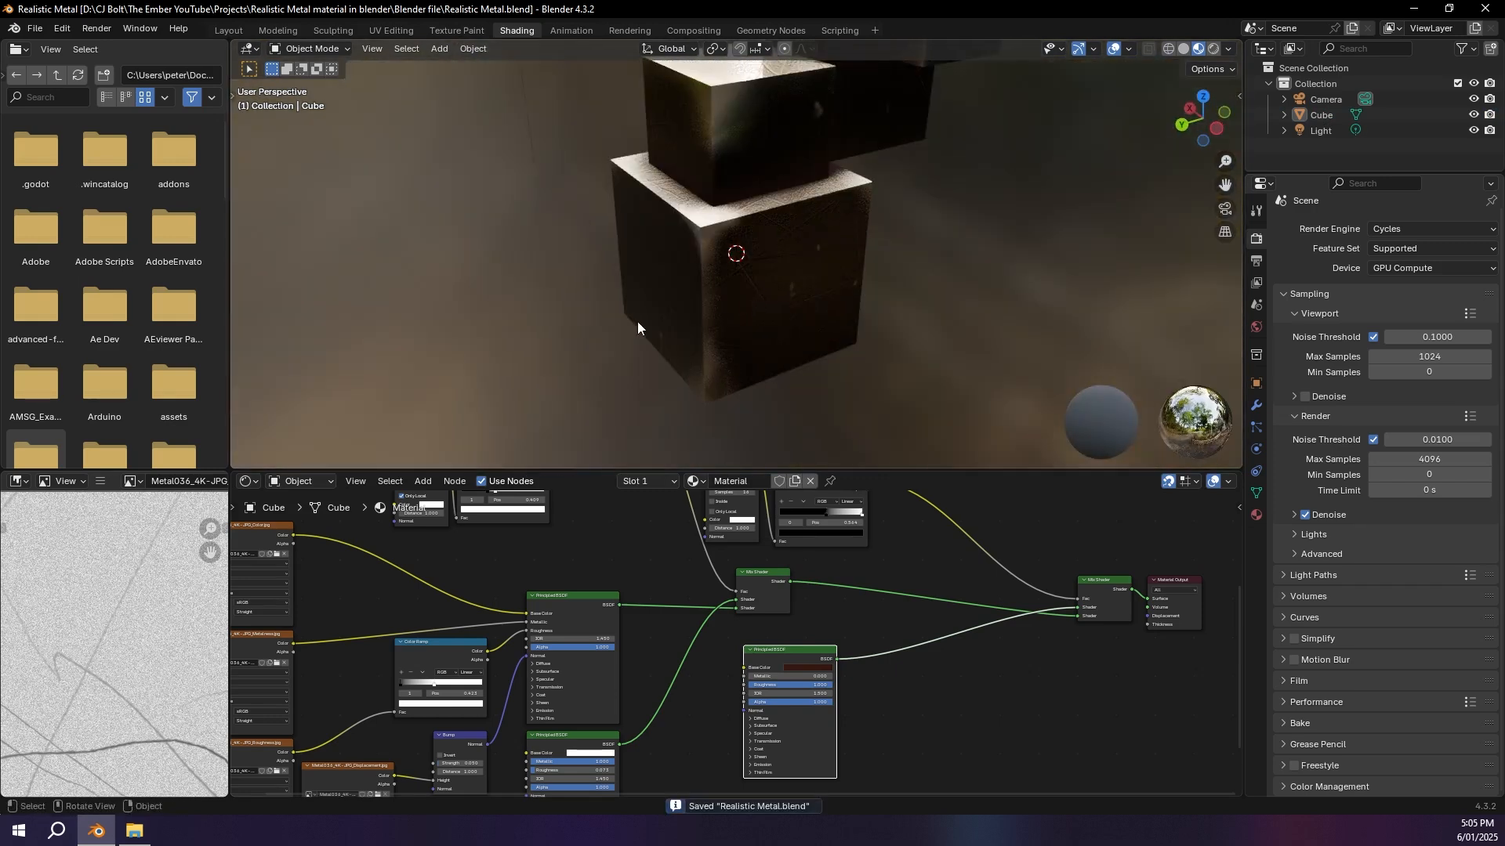
click(34, 28)
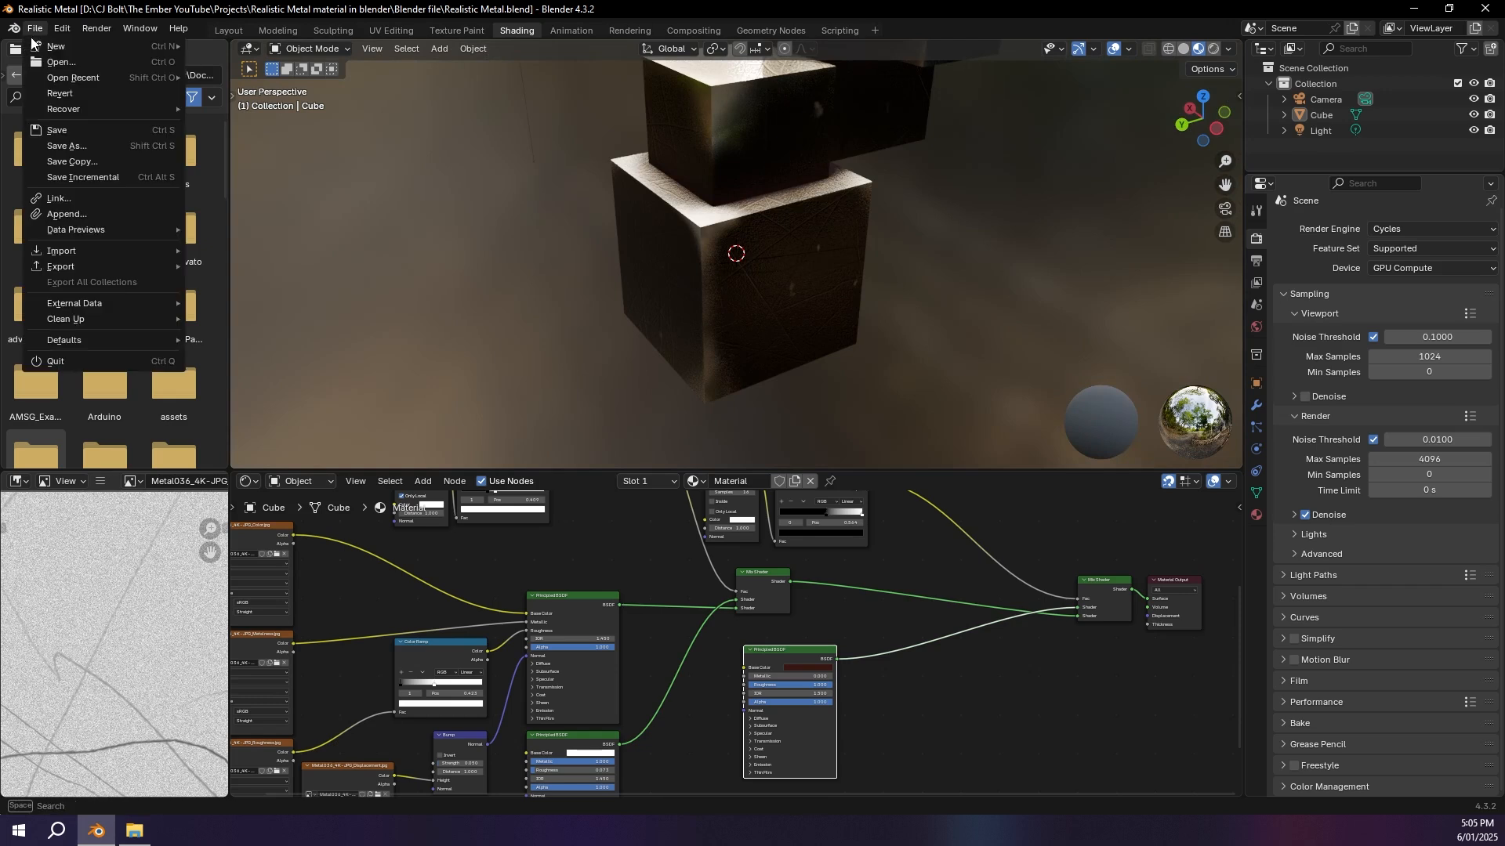
mouse_move(62, 79)
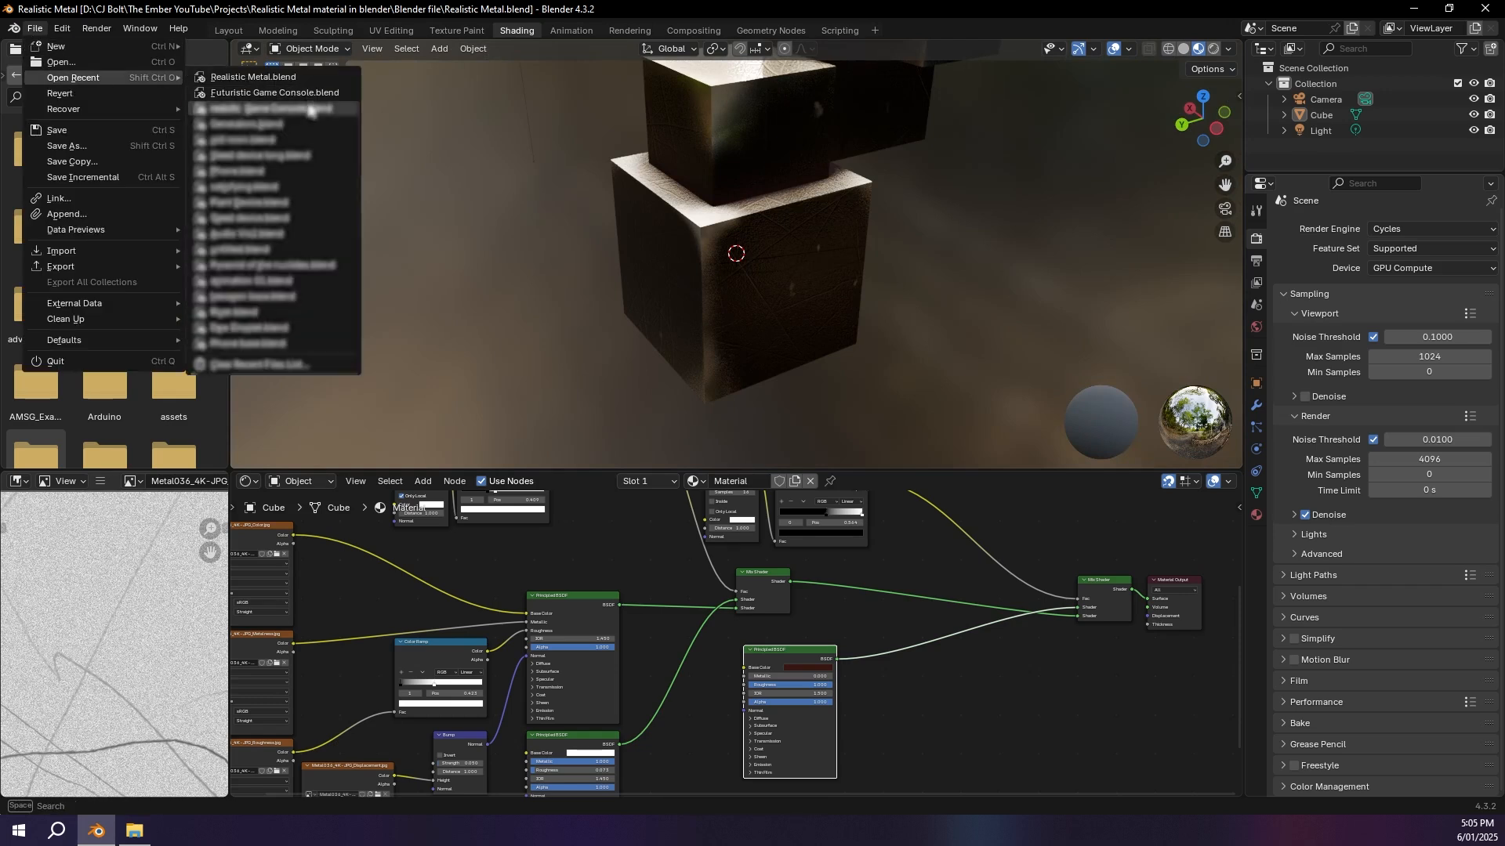
click(304, 94)
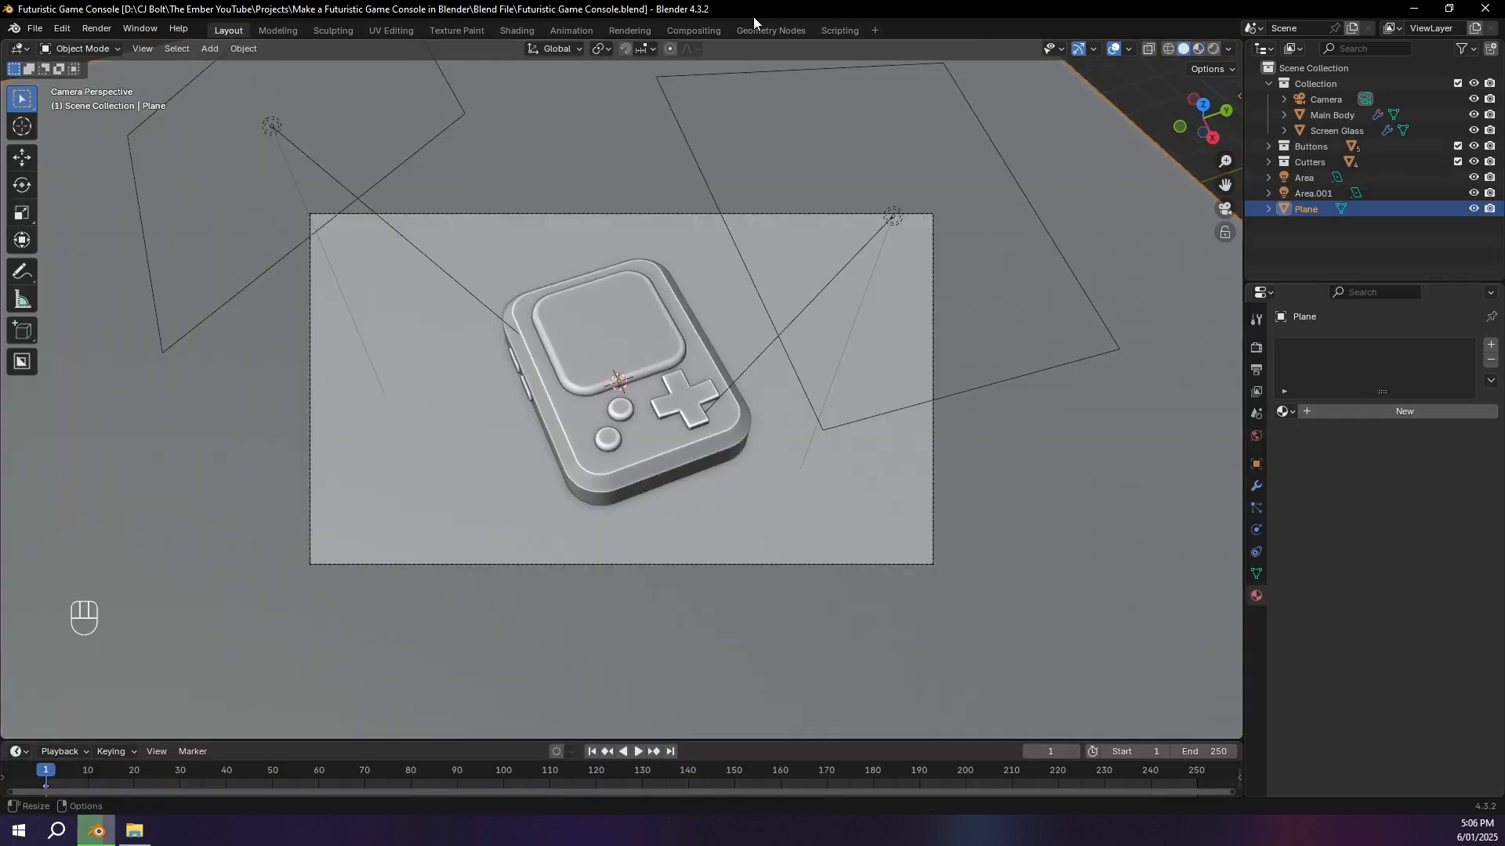
Step: Switch to the Shading workspace with rendered viewport shading and select the console's main body
click(518, 29)
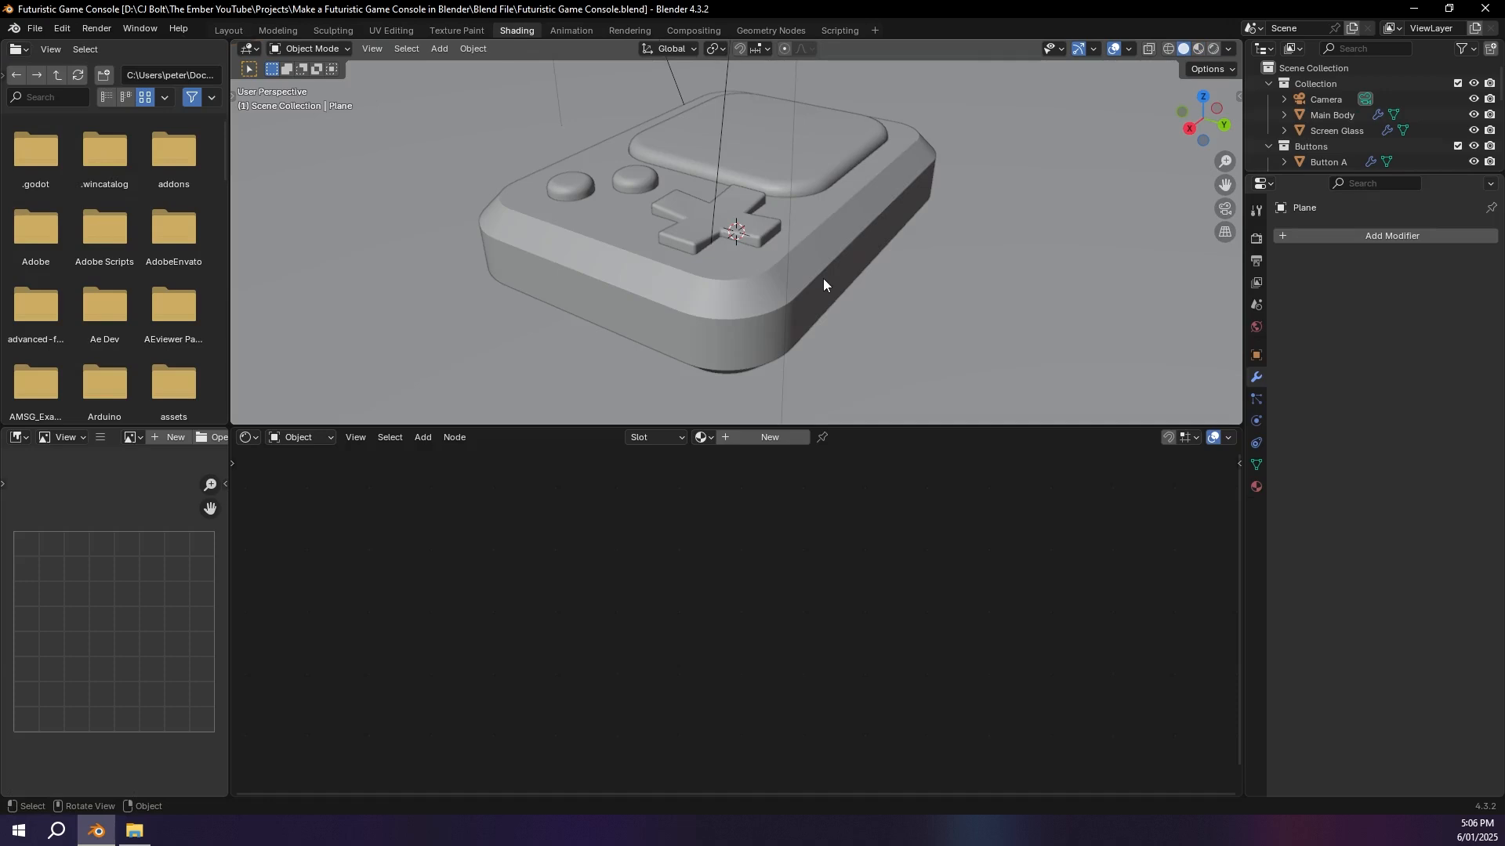
click(1213, 49)
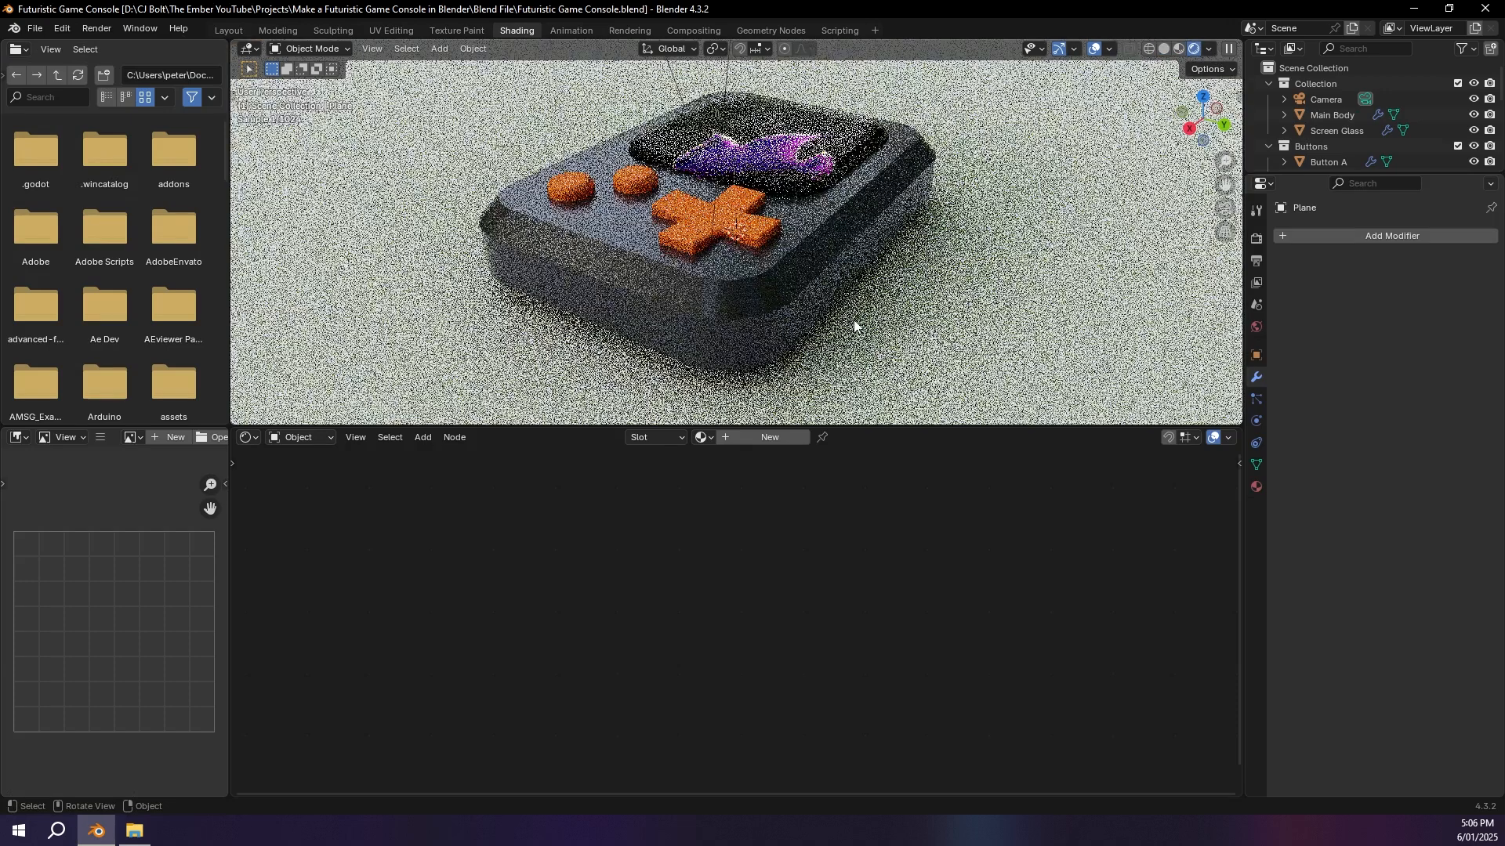
click(830, 314)
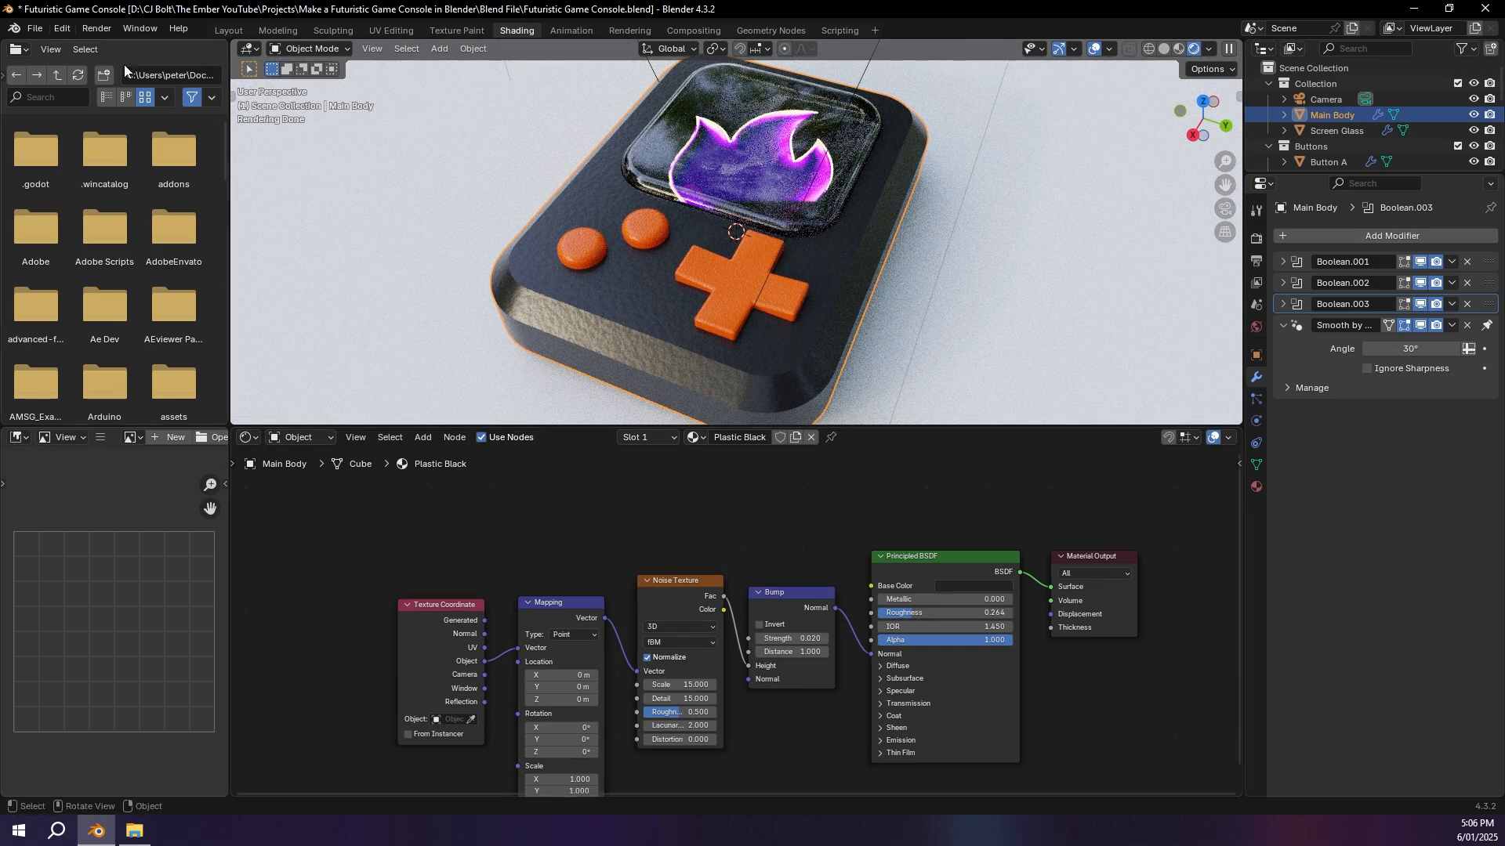
Step: Append the material named Material from Realistic Metal.blend in the recent Blender file folder
click(37, 28)
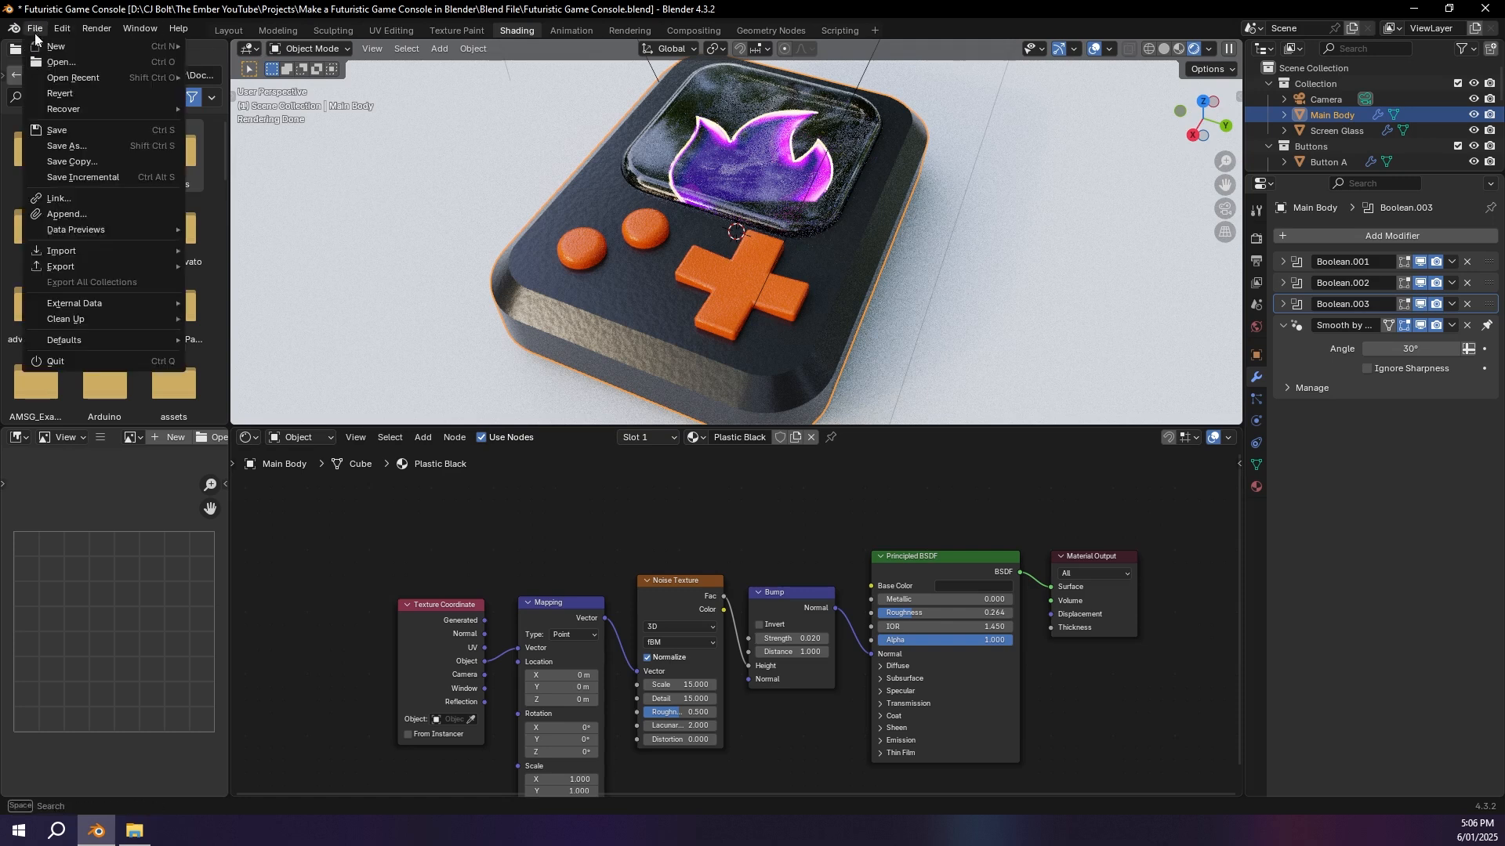
click(83, 217)
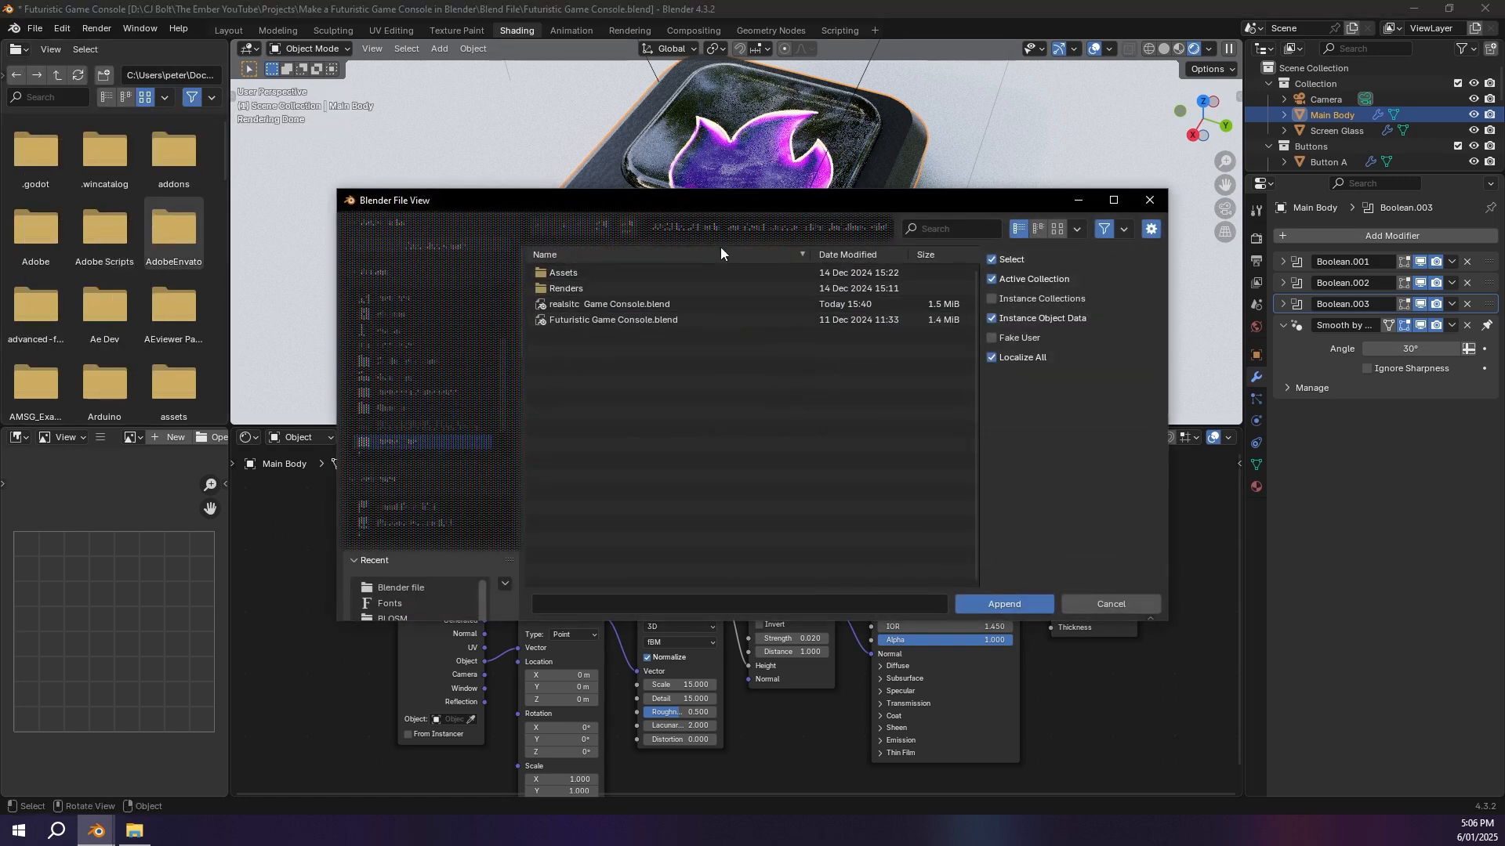
click(401, 588)
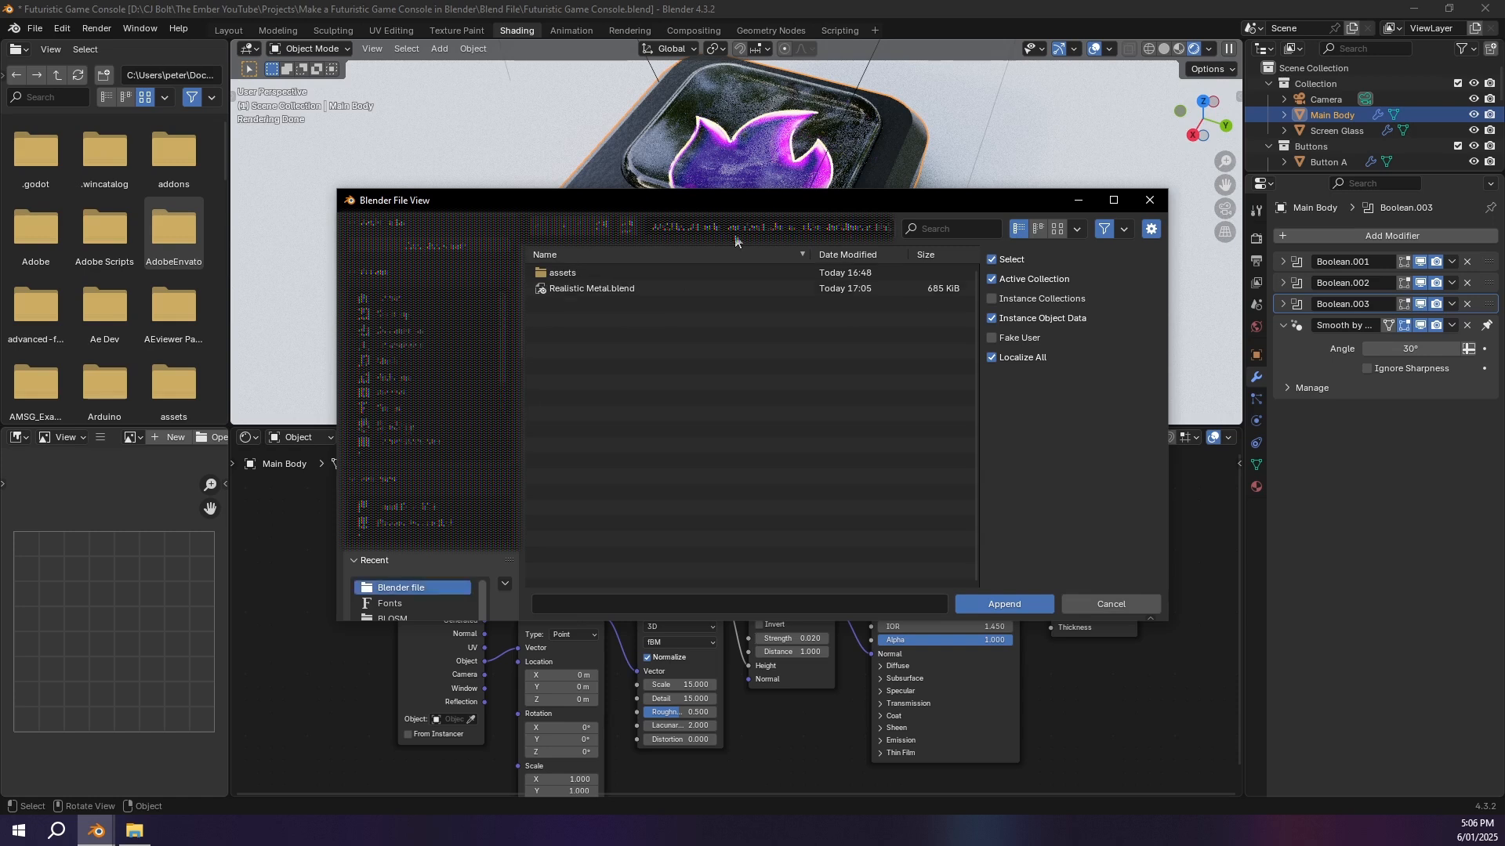
double_click(614, 287)
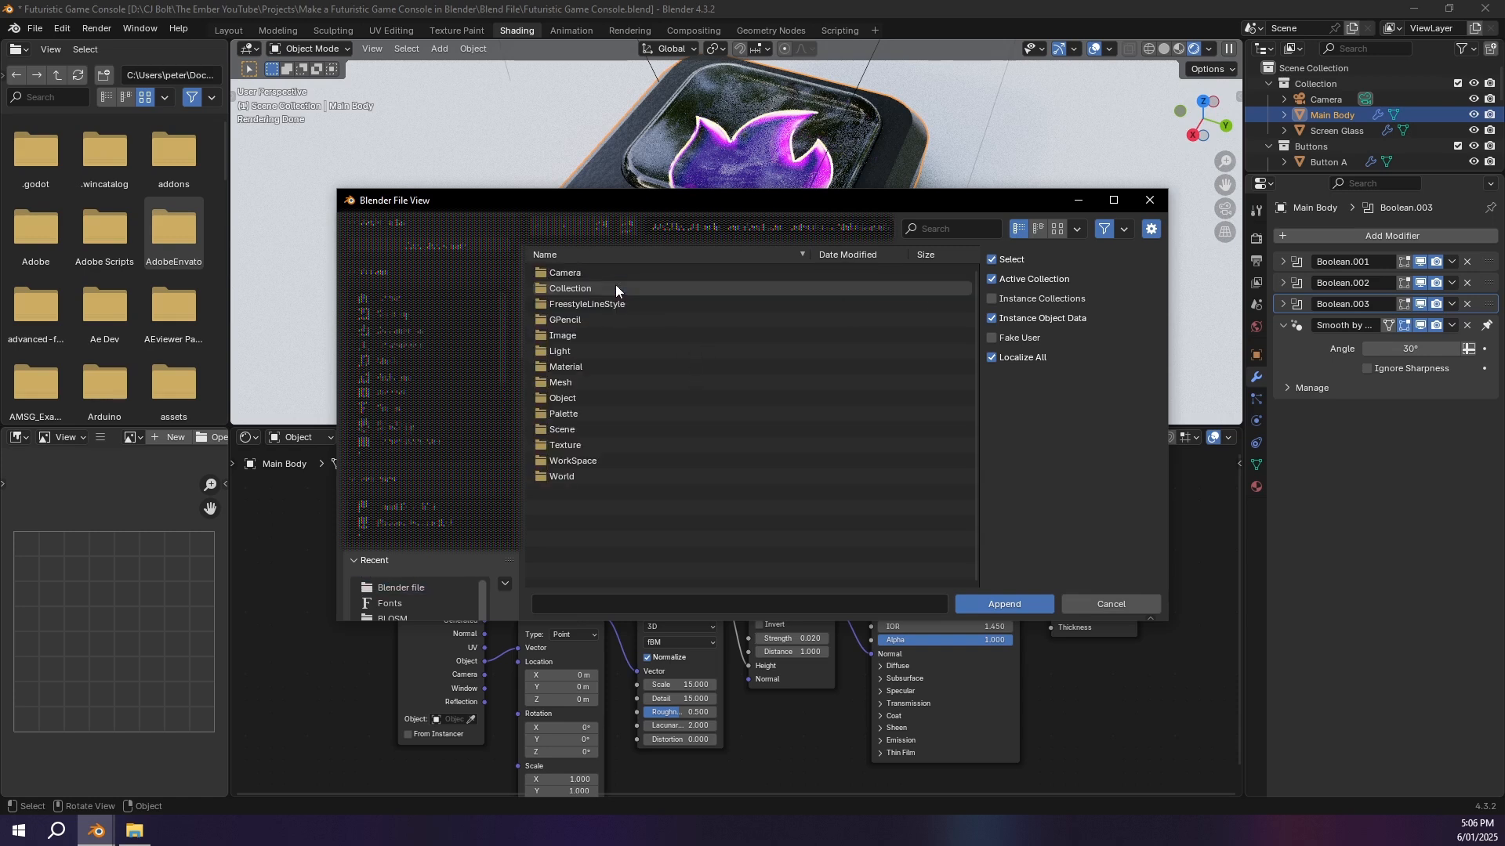
double_click(591, 366)
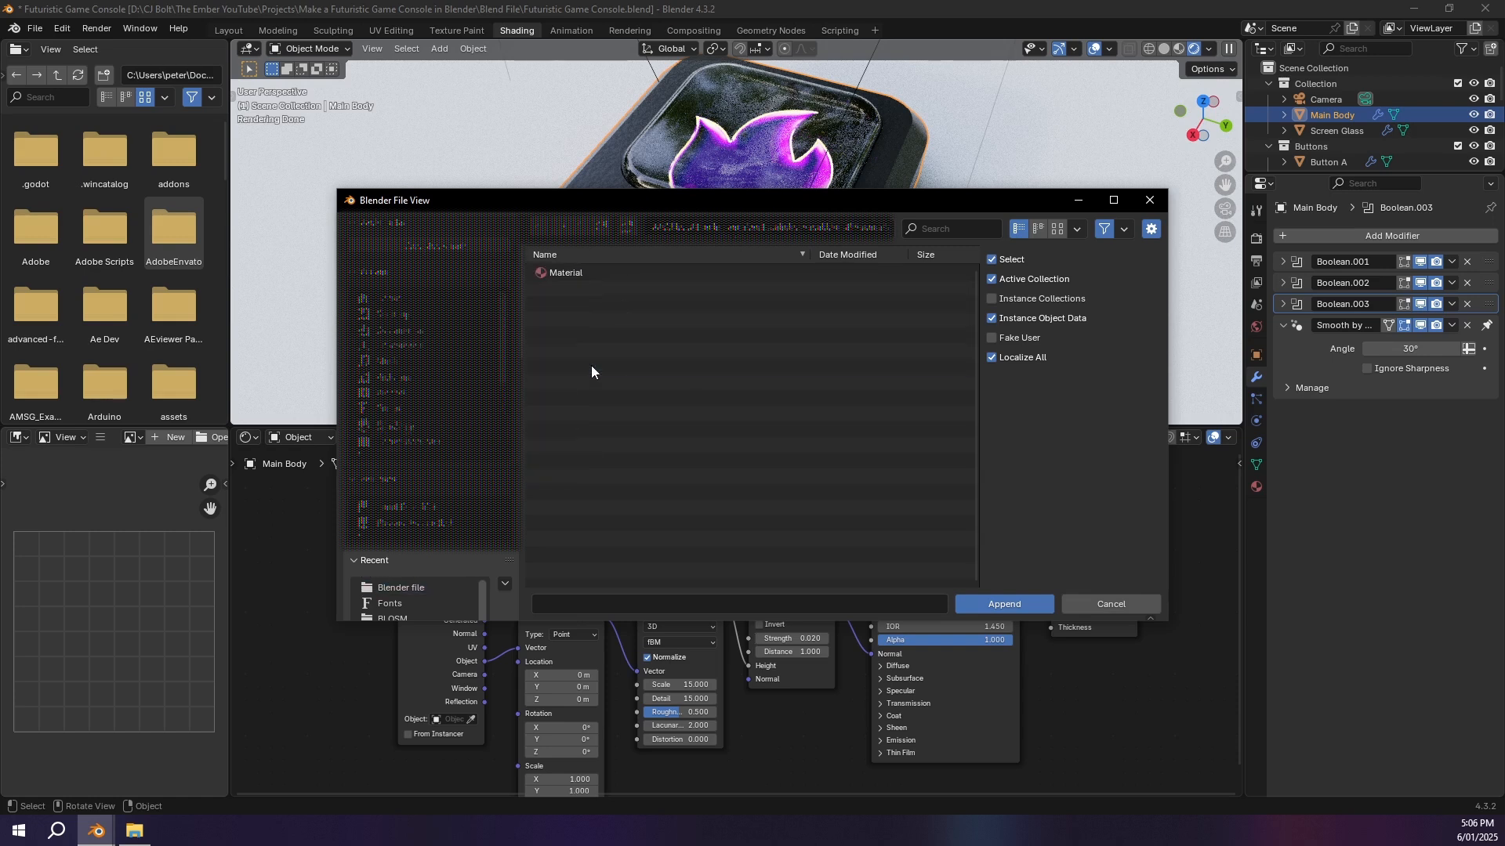
click(570, 272)
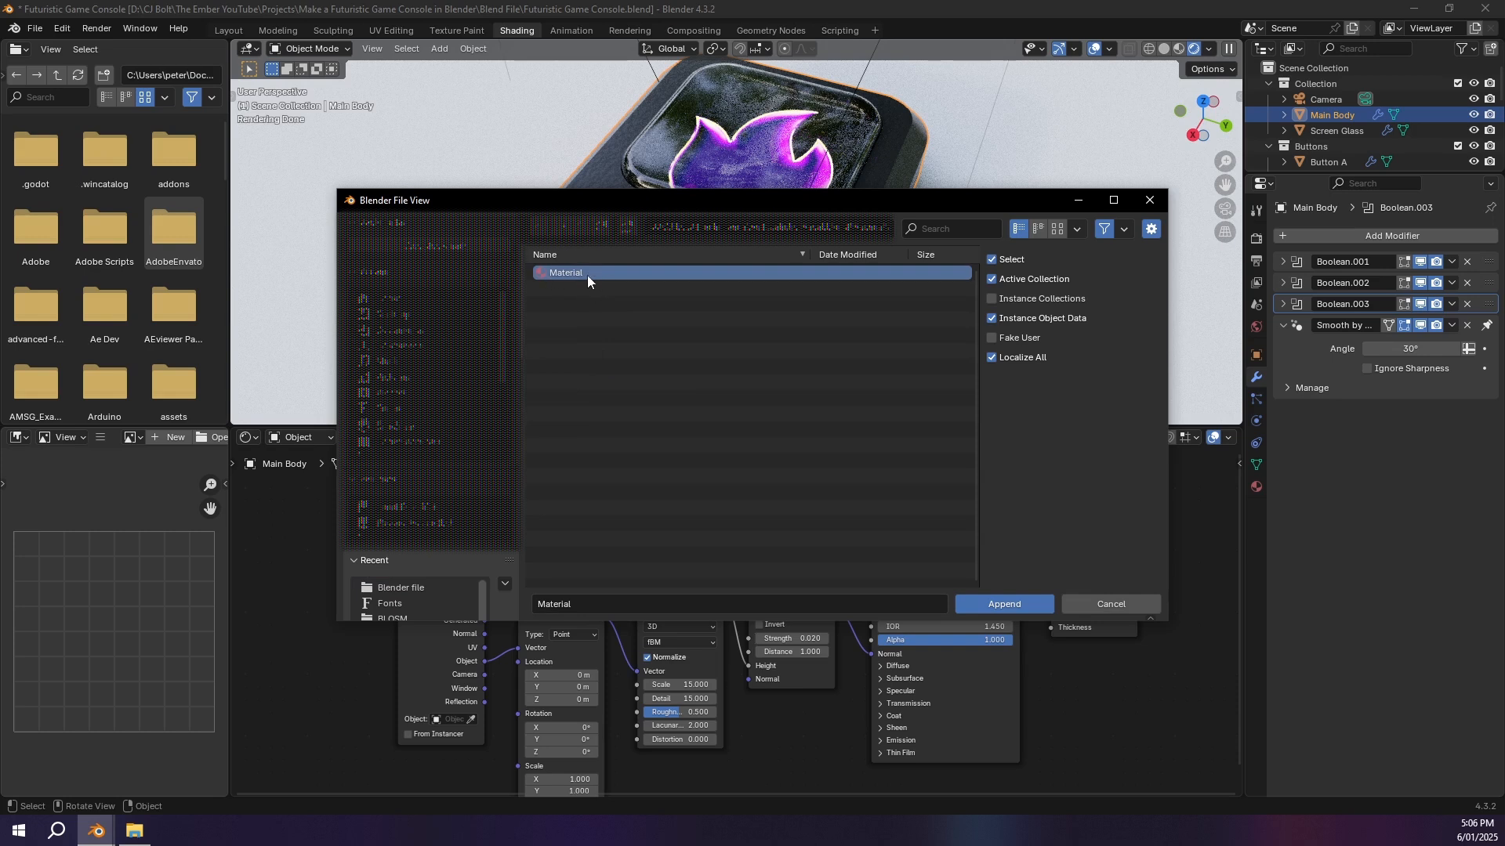
click(994, 603)
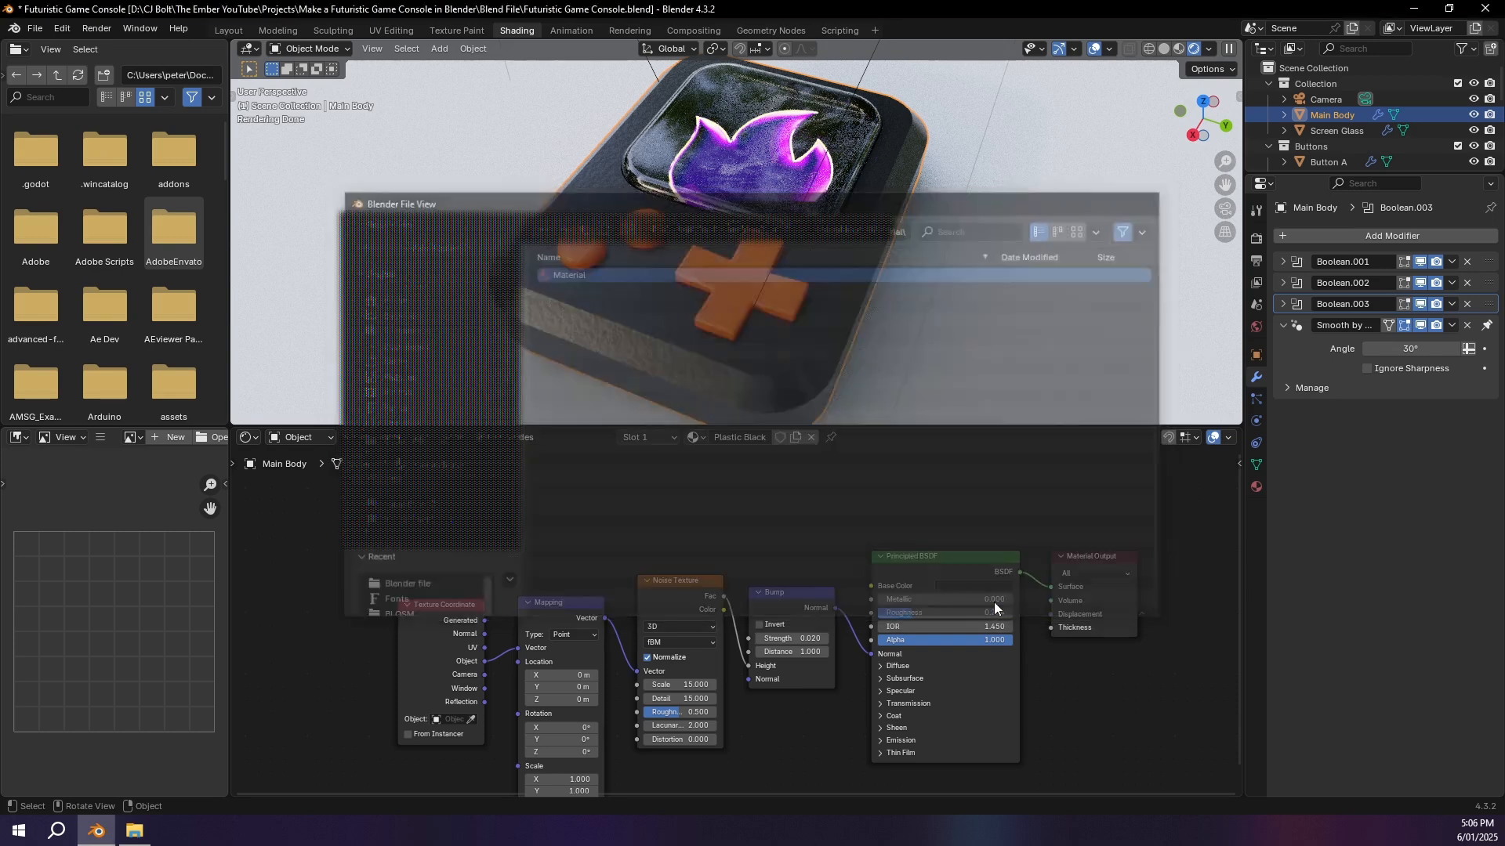
Step: Assign the appended Material.001 to the console's main body and inspect it from another angle
click(694, 437)
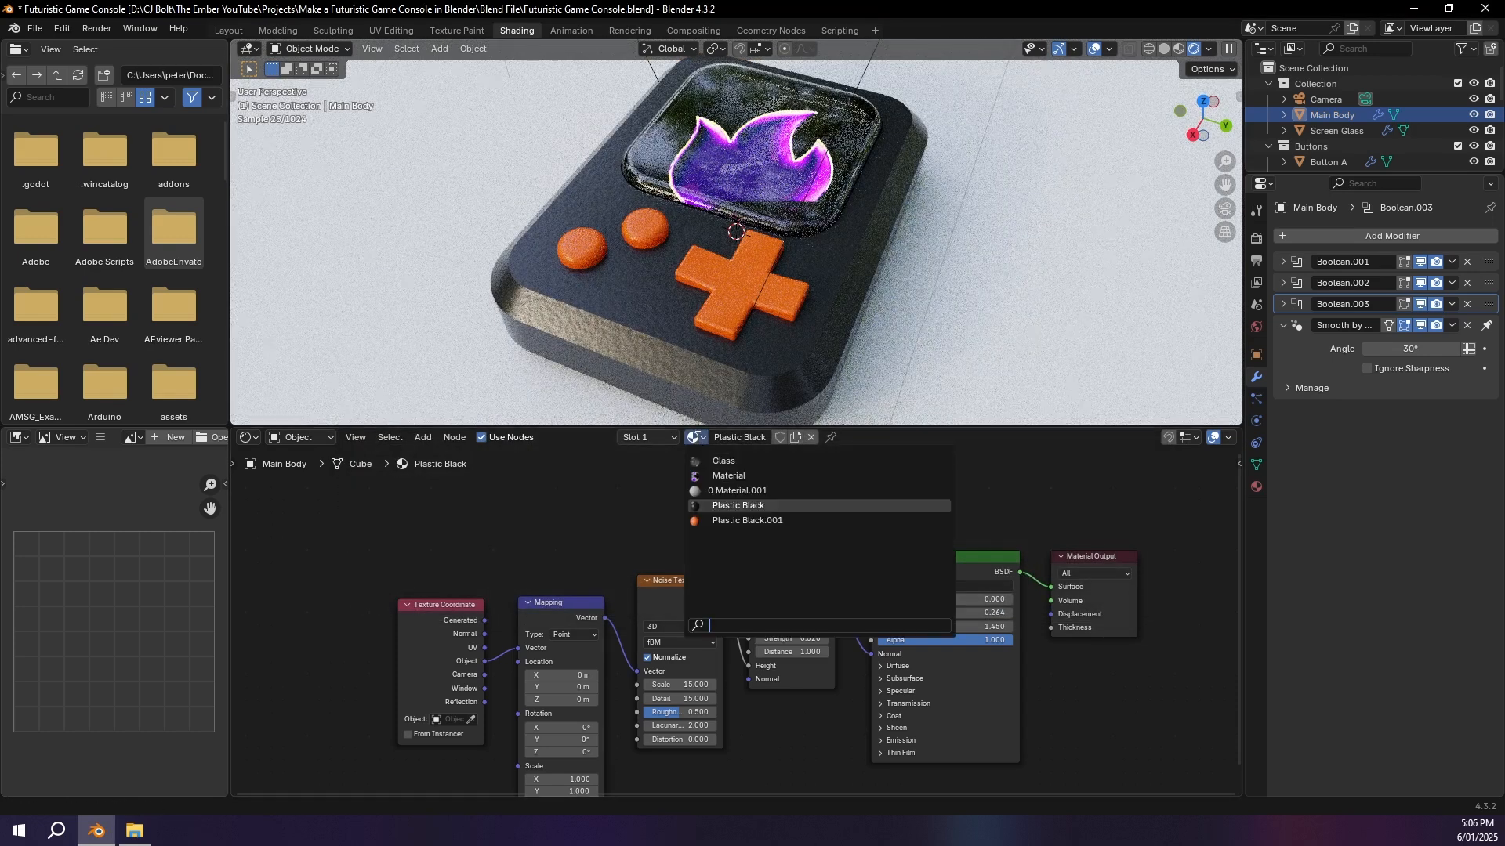
click(760, 495)
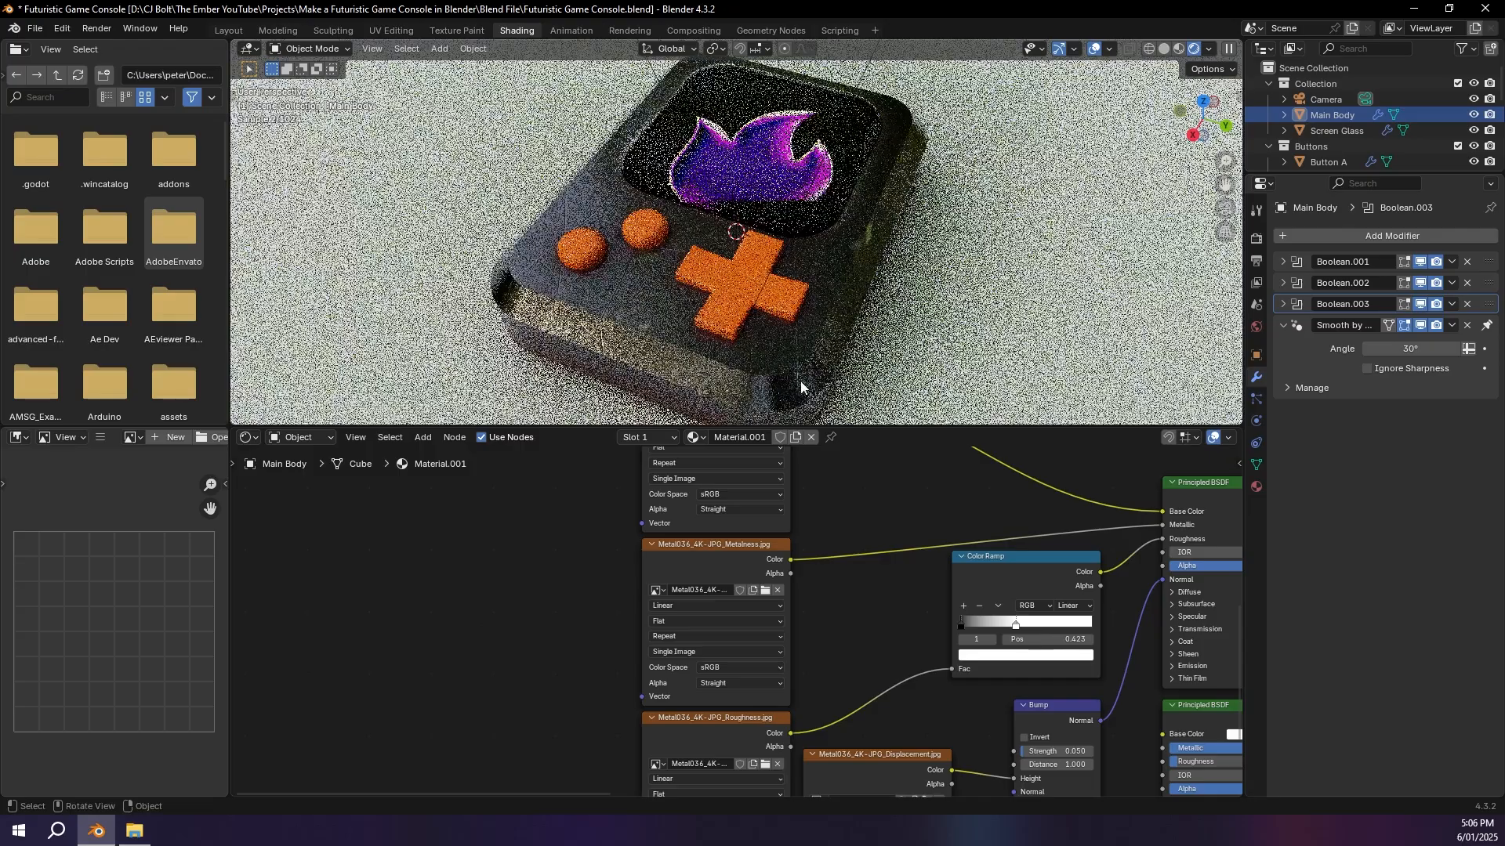
middle_drag(662, 338, 783, 407)
scroll(855, 310, up, 3)
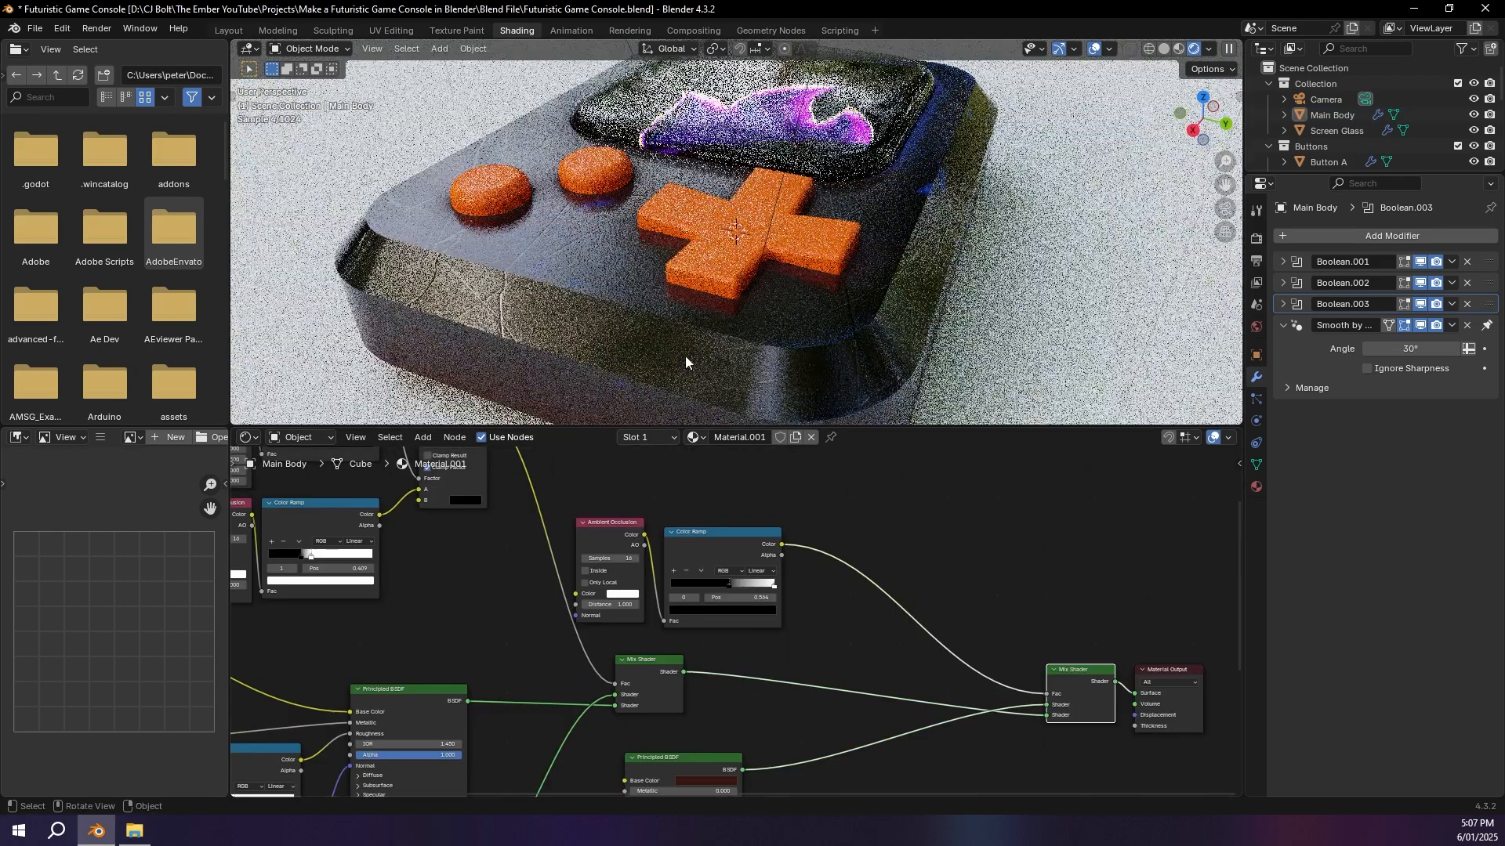
middle_drag(524, 690, 675, 486)
middle_drag(907, 193, 888, 226)
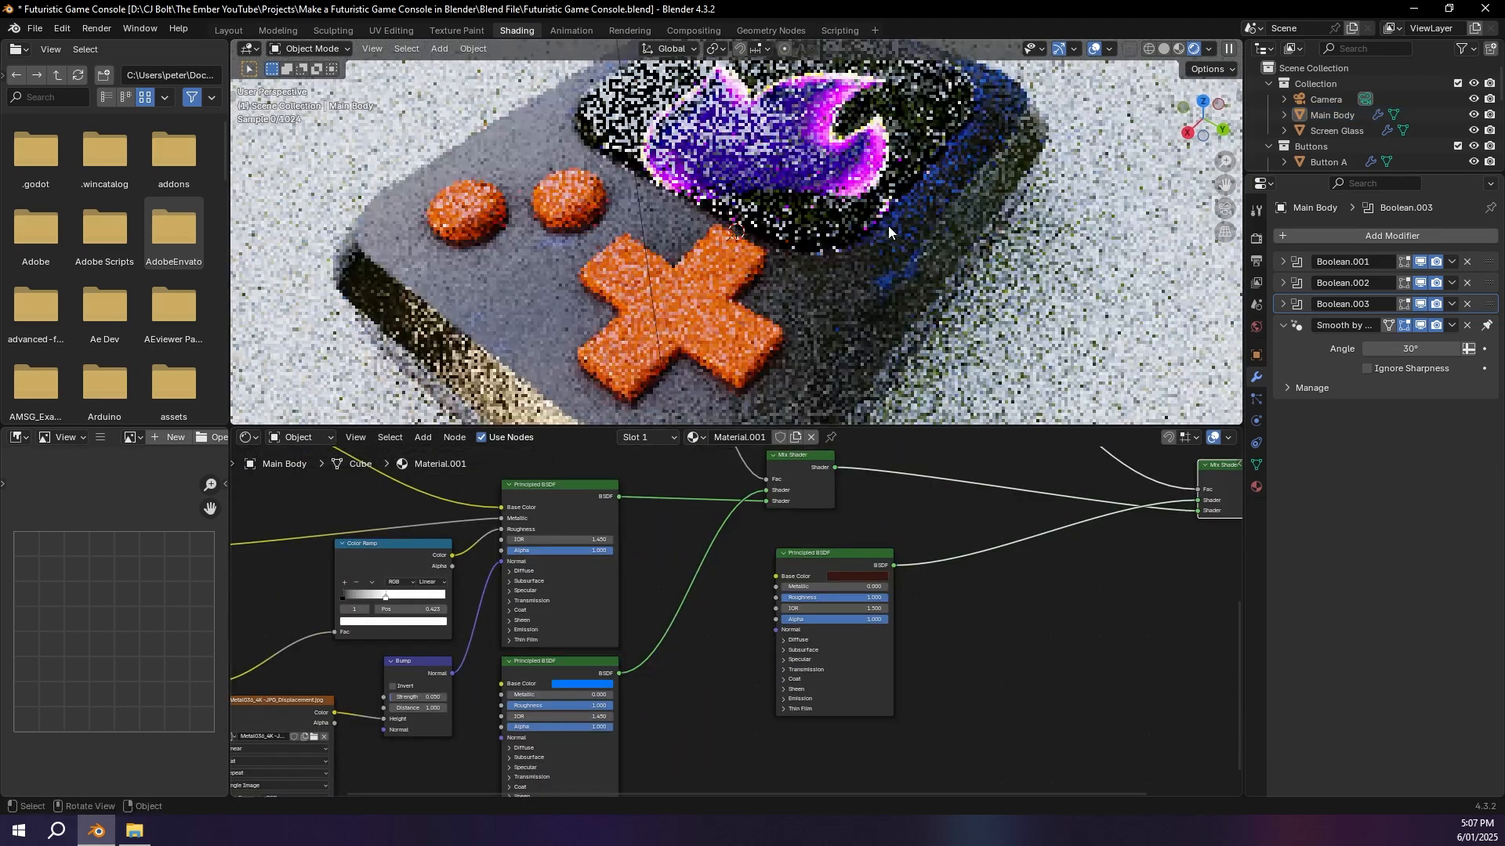
Step: Preview the edge-wear Mix node's output on the body and shift both stops of the inside Ambient Occlusion's color ramp toward the white end
middle_drag(676, 505, 649, 598)
scroll(649, 598, down, 1)
middle_drag(658, 546, 666, 621)
ctrl+shift+click(660, 514)
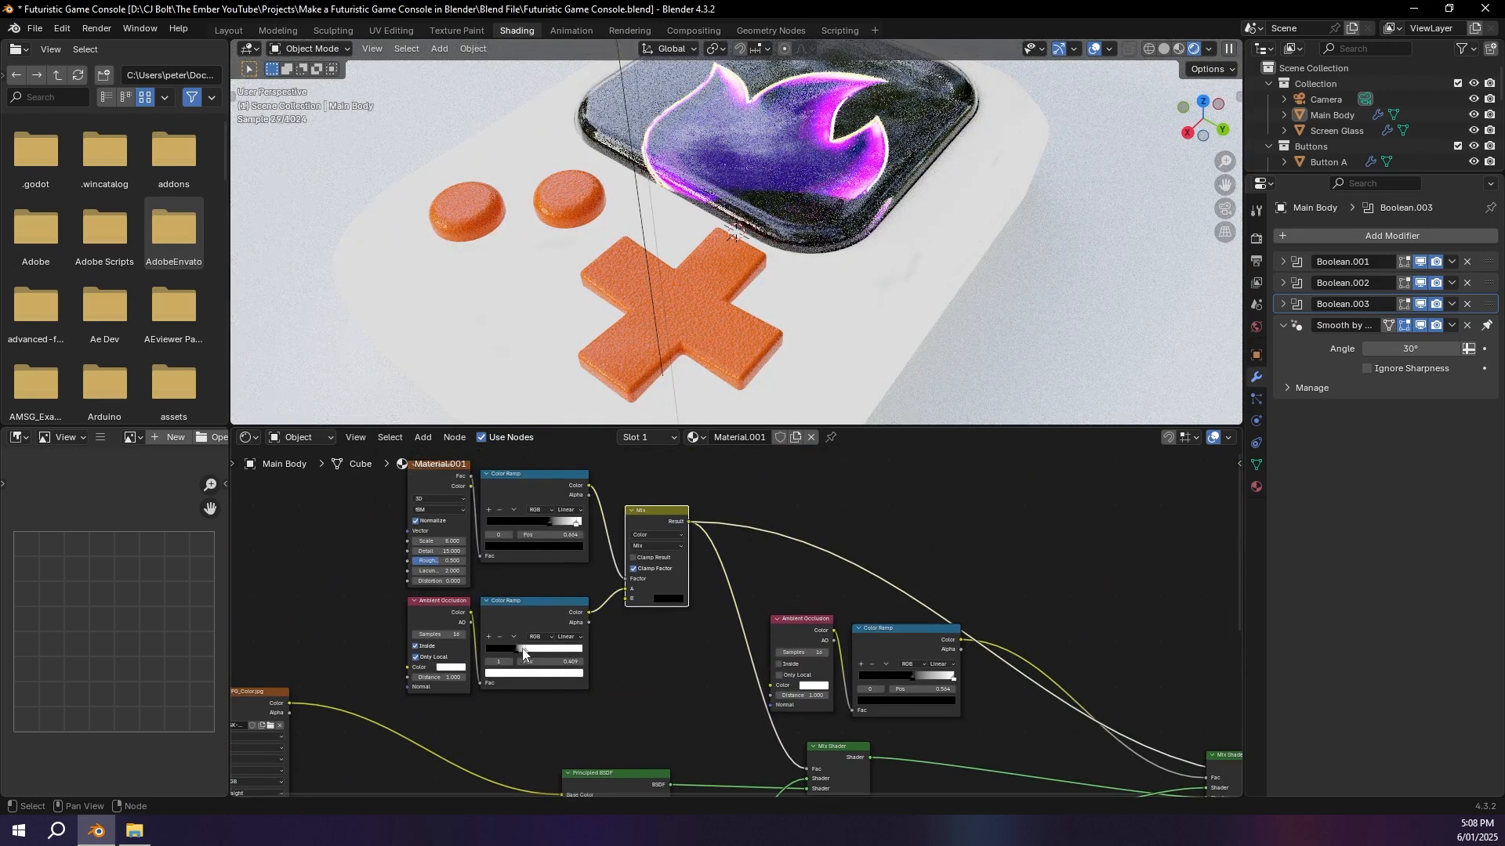
drag(523, 650, 580, 650)
drag(518, 658, 557, 652)
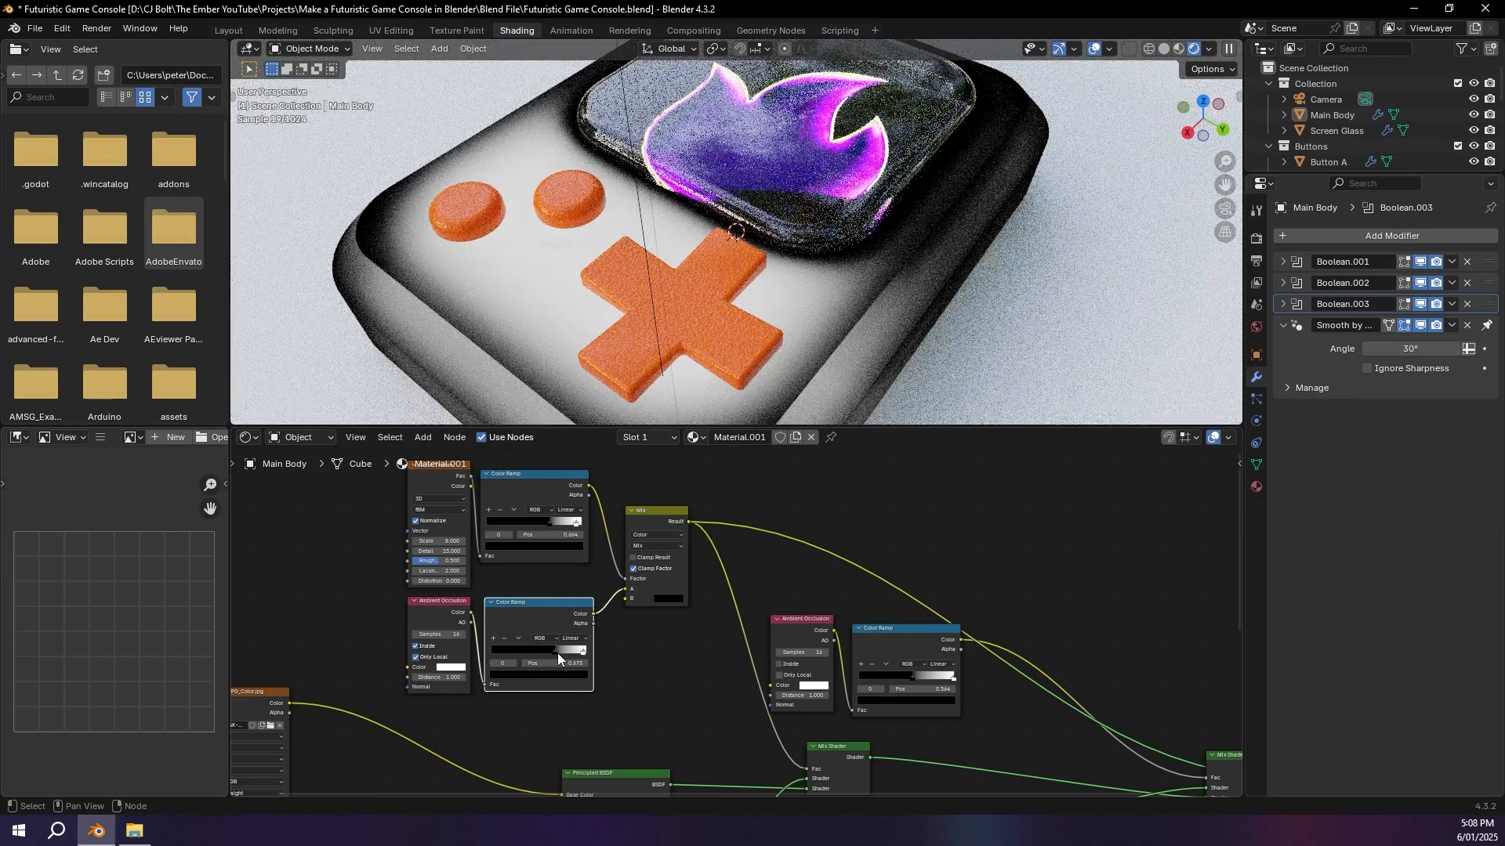
Step: Preview the final Mix Shader and move the inside Ambient Occlusion ramp's stops back, placing the white stop at 0.555
middle_drag(753, 623, 511, 503)
ctrl+shift+click(966, 639)
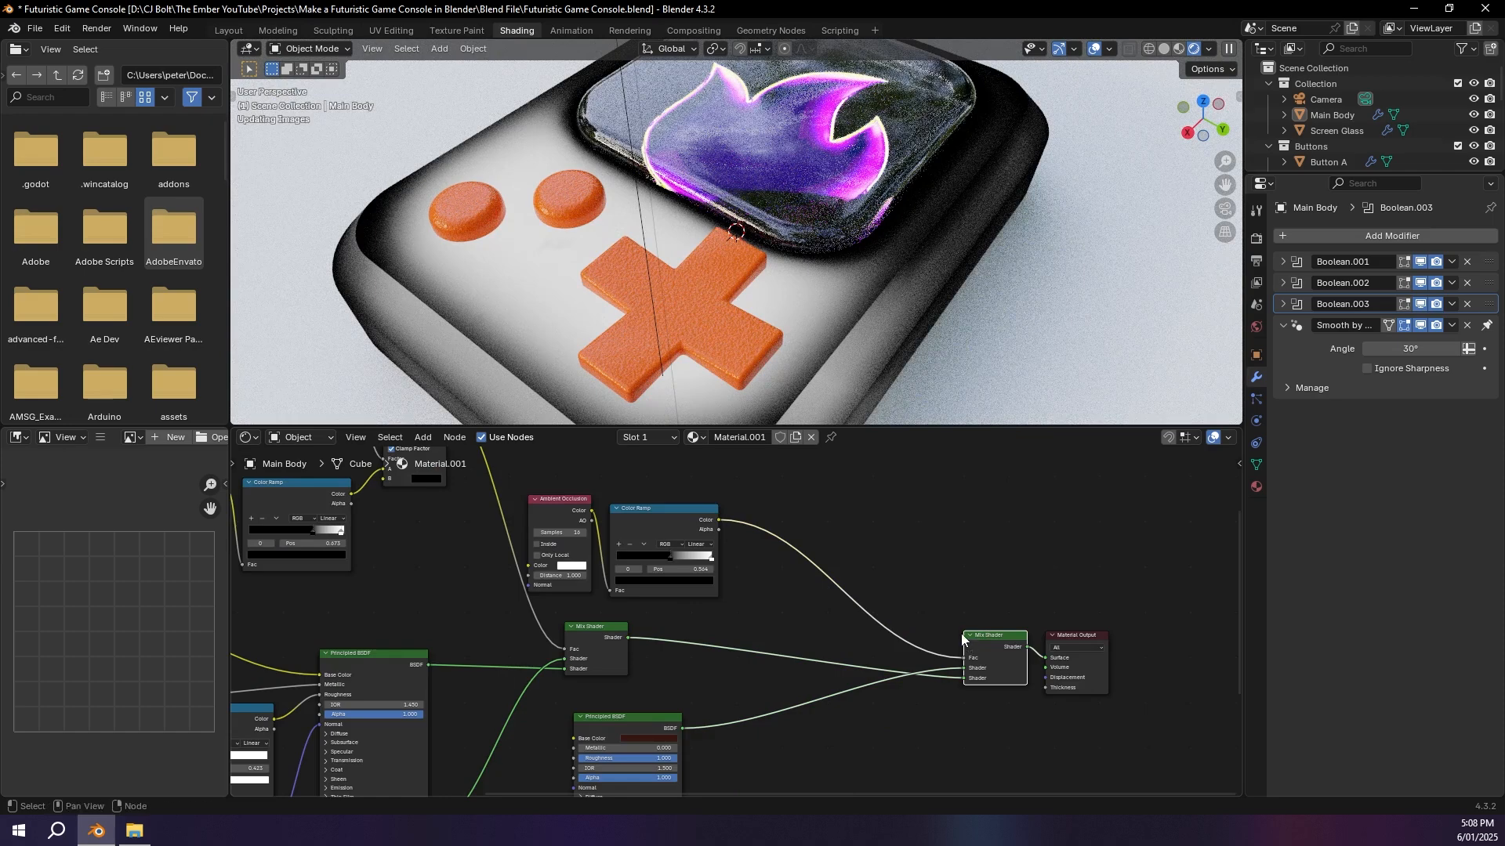
middle_drag(426, 521, 606, 614)
scroll(511, 614, up, 3)
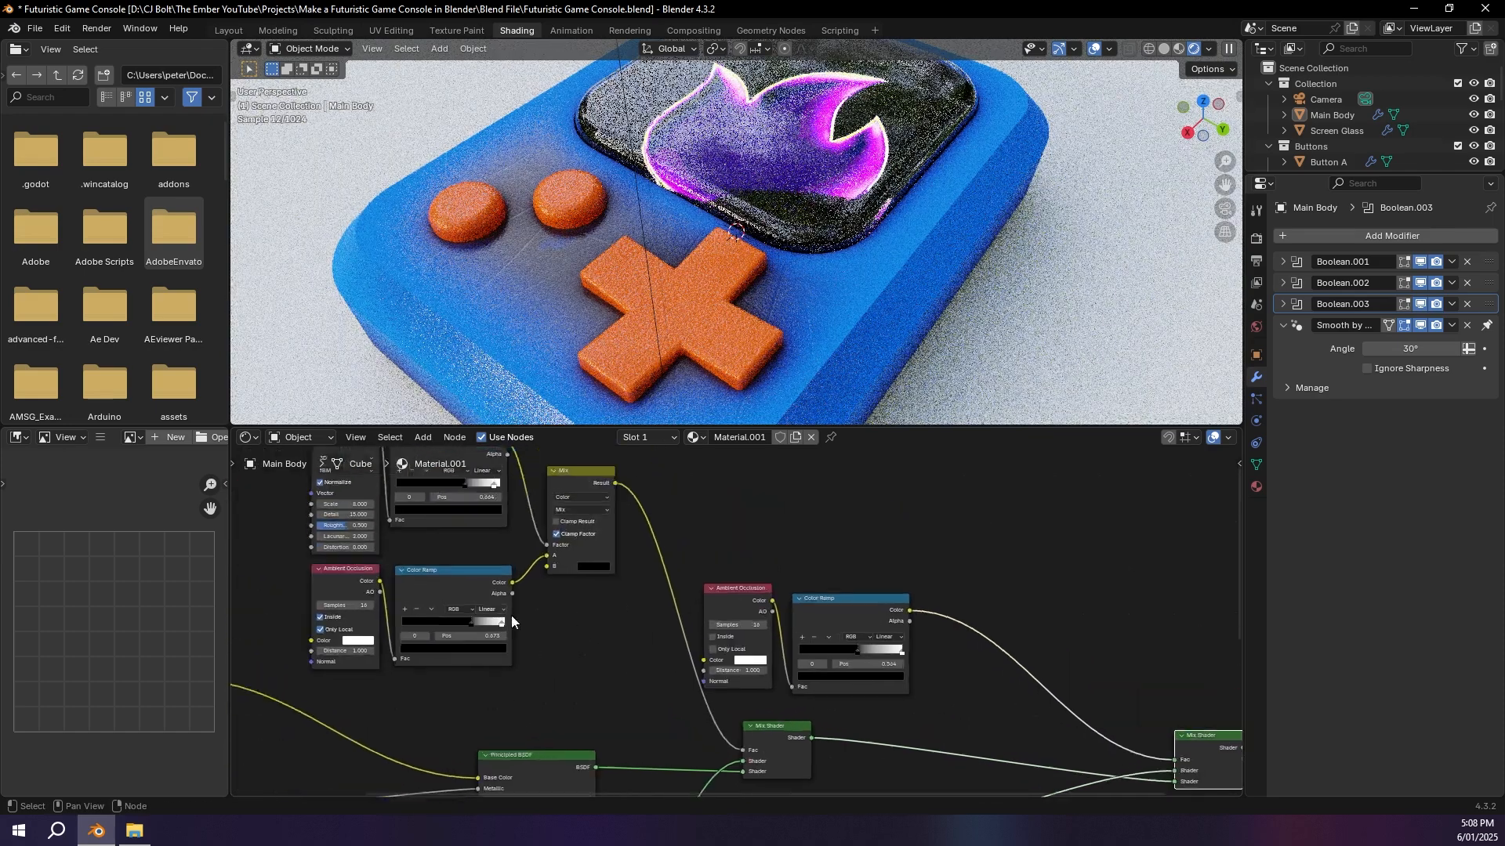
drag(463, 625, 405, 625)
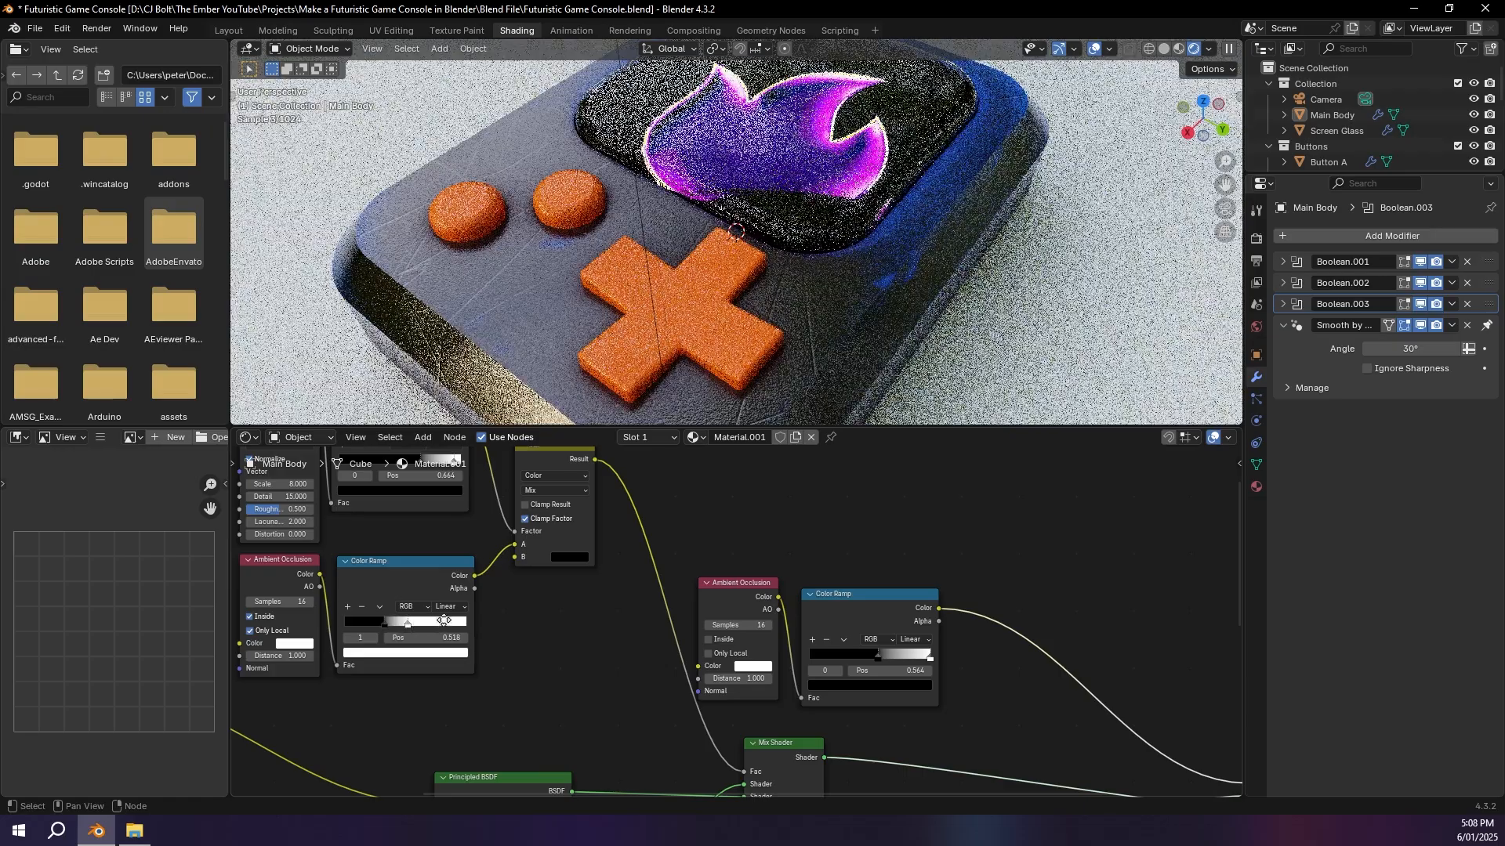
middle_drag(442, 626, 483, 626)
mouse_move(449, 626)
mouse_down()
mouse_move(471, 627)
mouse_move(441, 626)
mouse_up()
drag(471, 626, 453, 626)
middle_drag(792, 292, 795, 269)
middle_drag(616, 616, 625, 492)
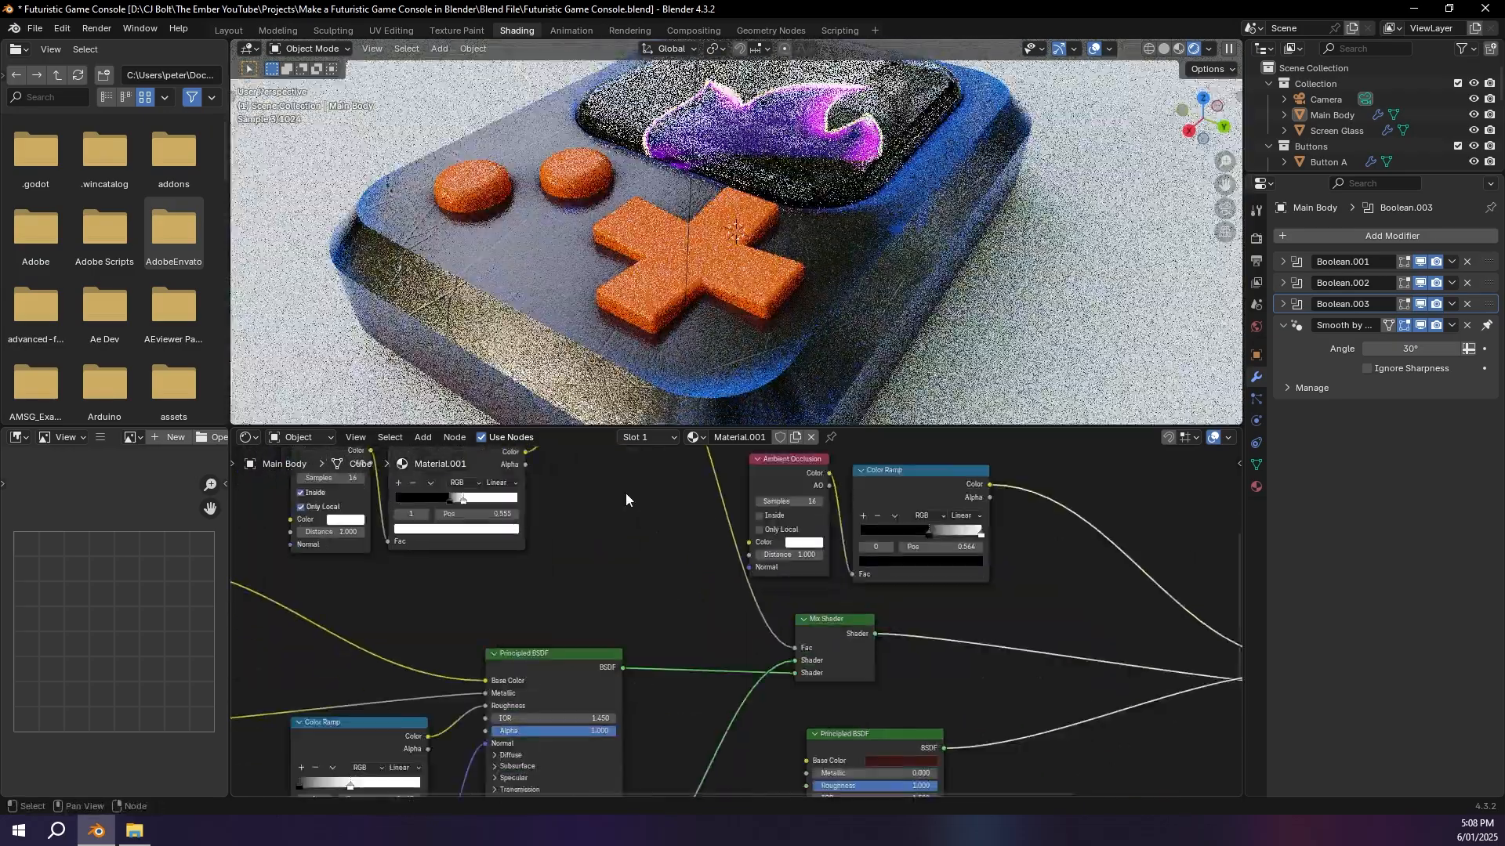
Step: Change the blue edge-wear Principled BSDF's base color to white by reducing its saturation to zero
middle_drag(738, 567, 713, 455)
scroll(713, 455, down, 4)
middle_drag(649, 720, 656, 595)
scroll(657, 595, up, 6)
click(571, 602)
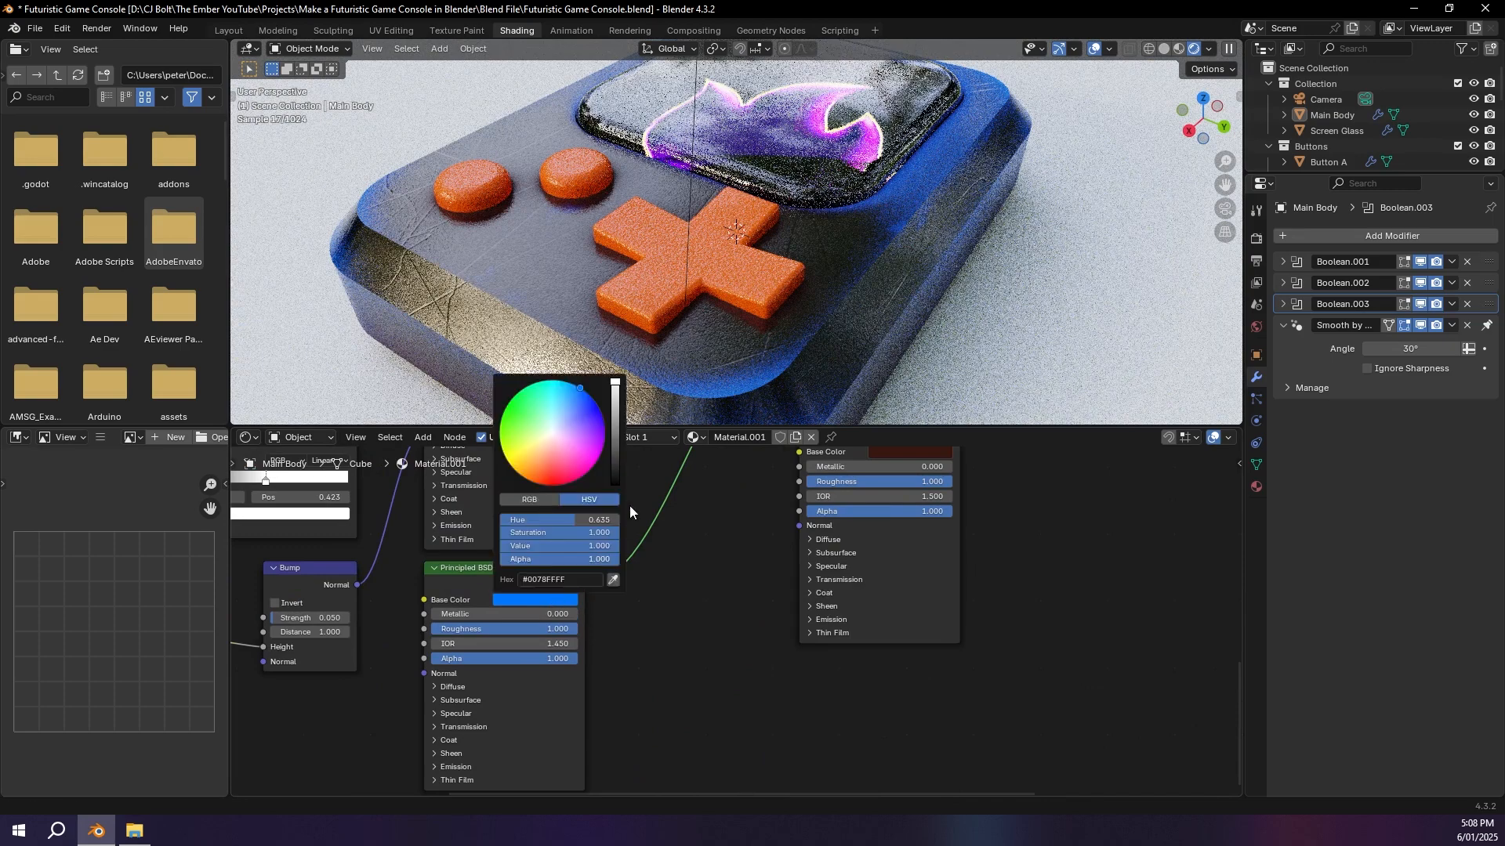
drag(587, 533, 471, 533)
Step: Set the edge-wear Principled BSDF's Metallic to 1.000 and Roughness to 0.132, and check the edges
middle_drag(973, 323, 834, 251)
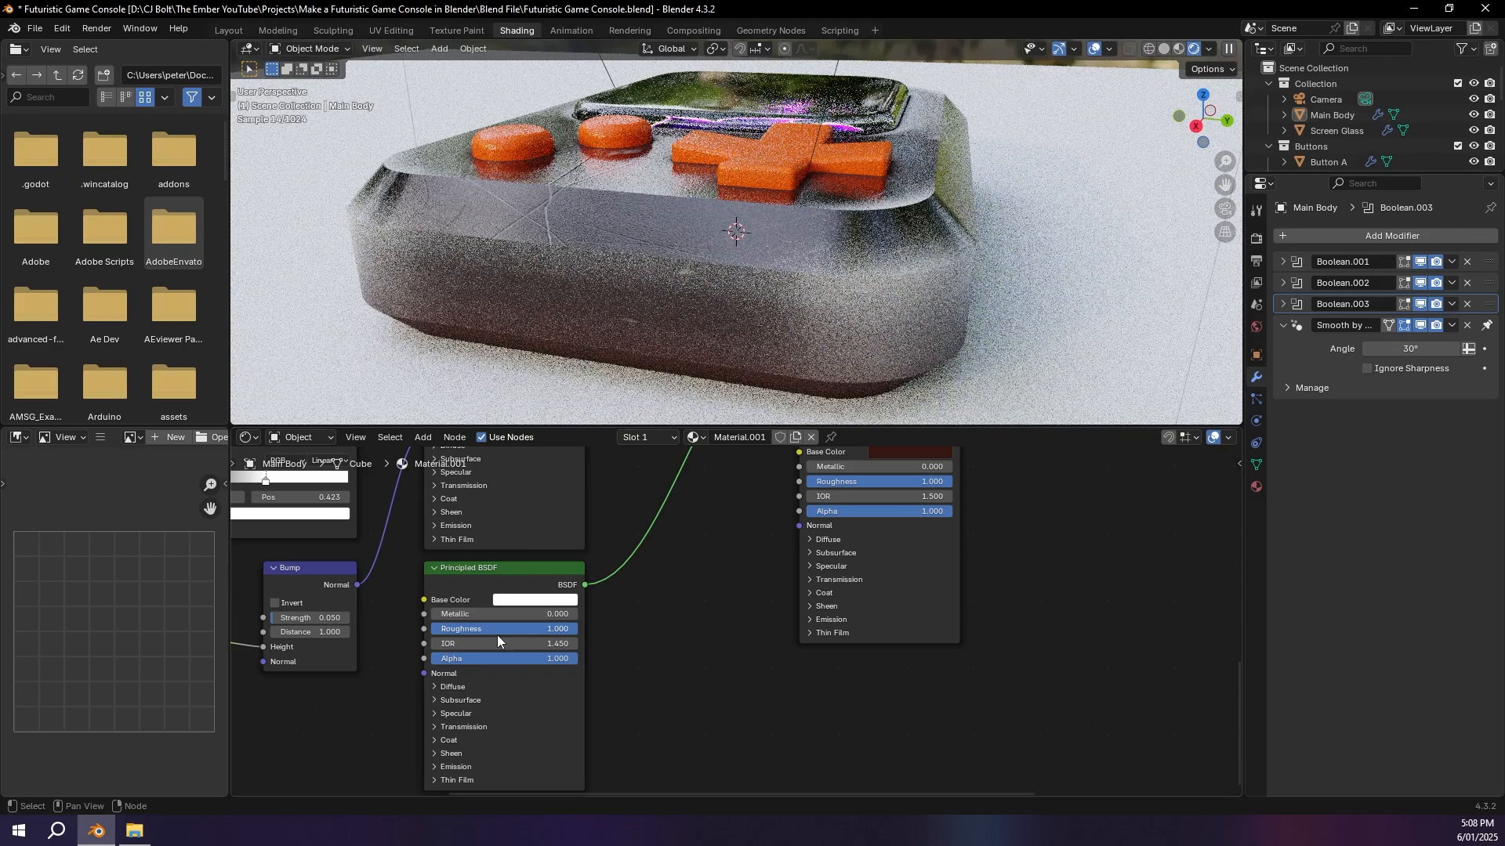
drag(493, 629, 548, 614)
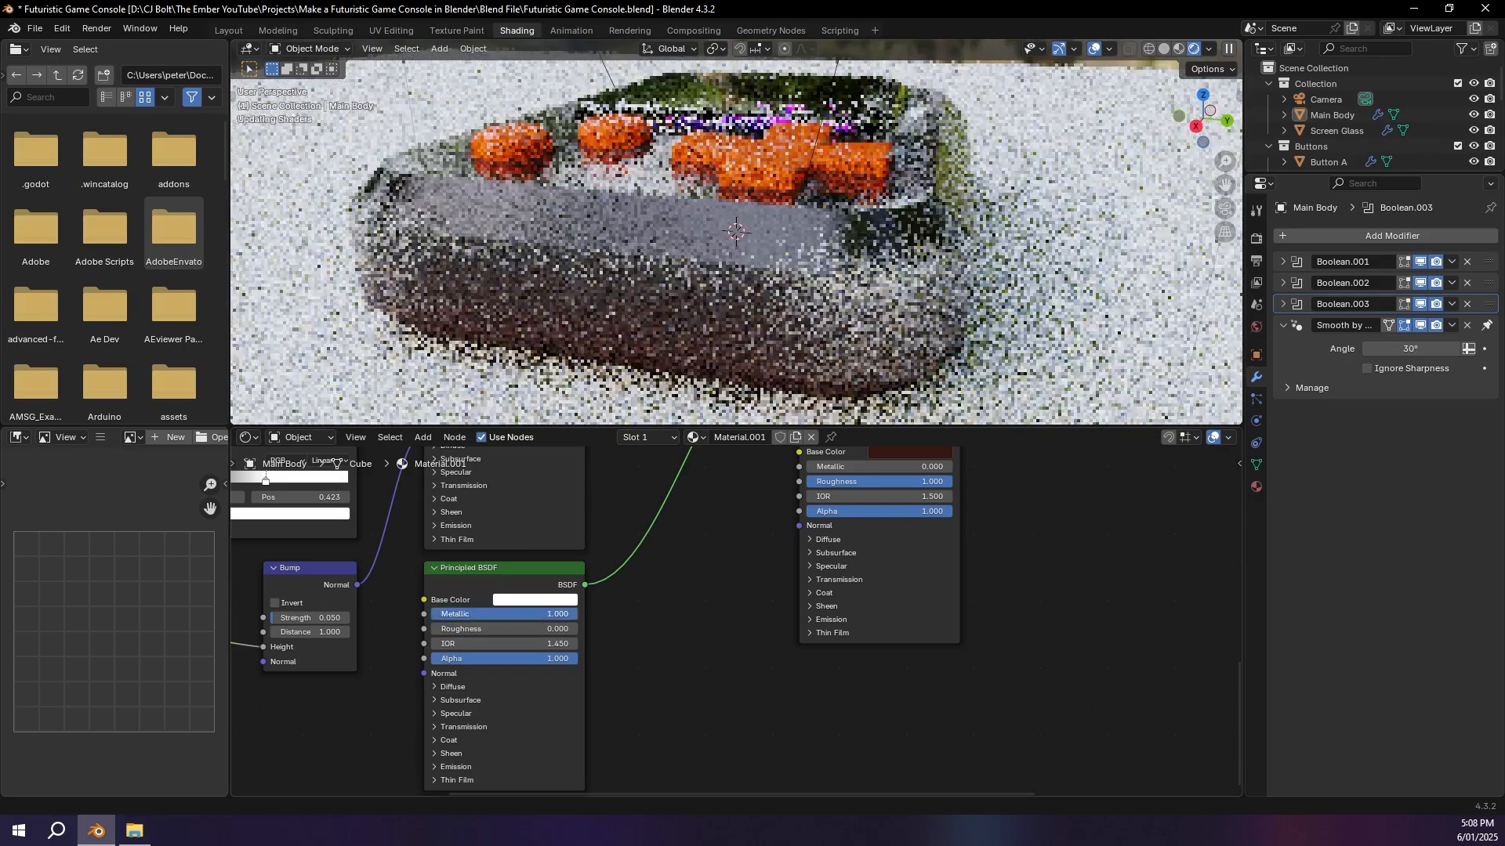
middle_drag(852, 368, 633, 345)
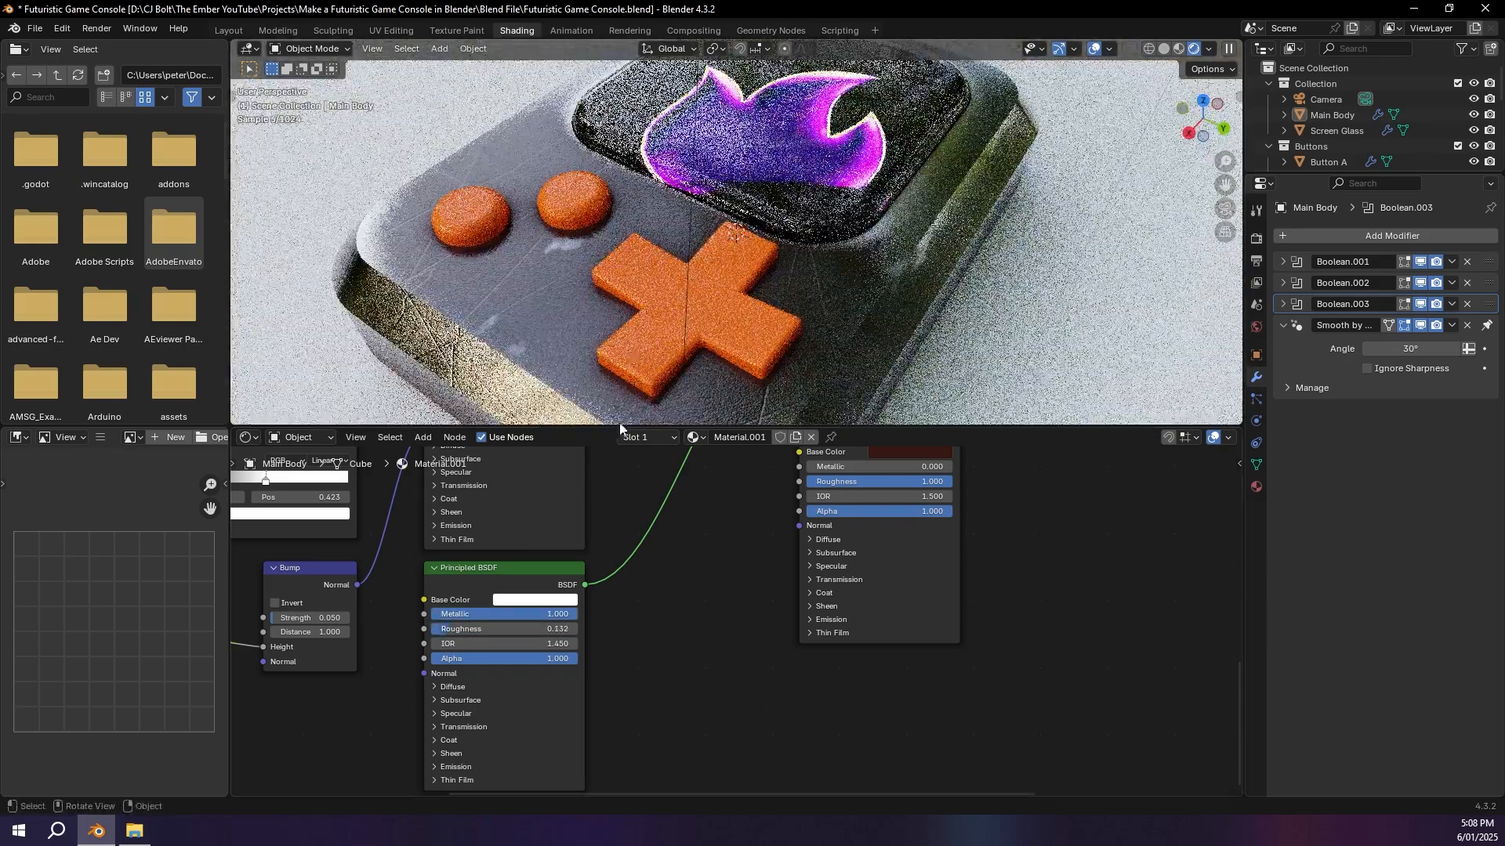
Step: Shift the crevice Principled BSDF's base color toward a warmer dark brown and save the file
middle_drag(674, 290, 649, 336)
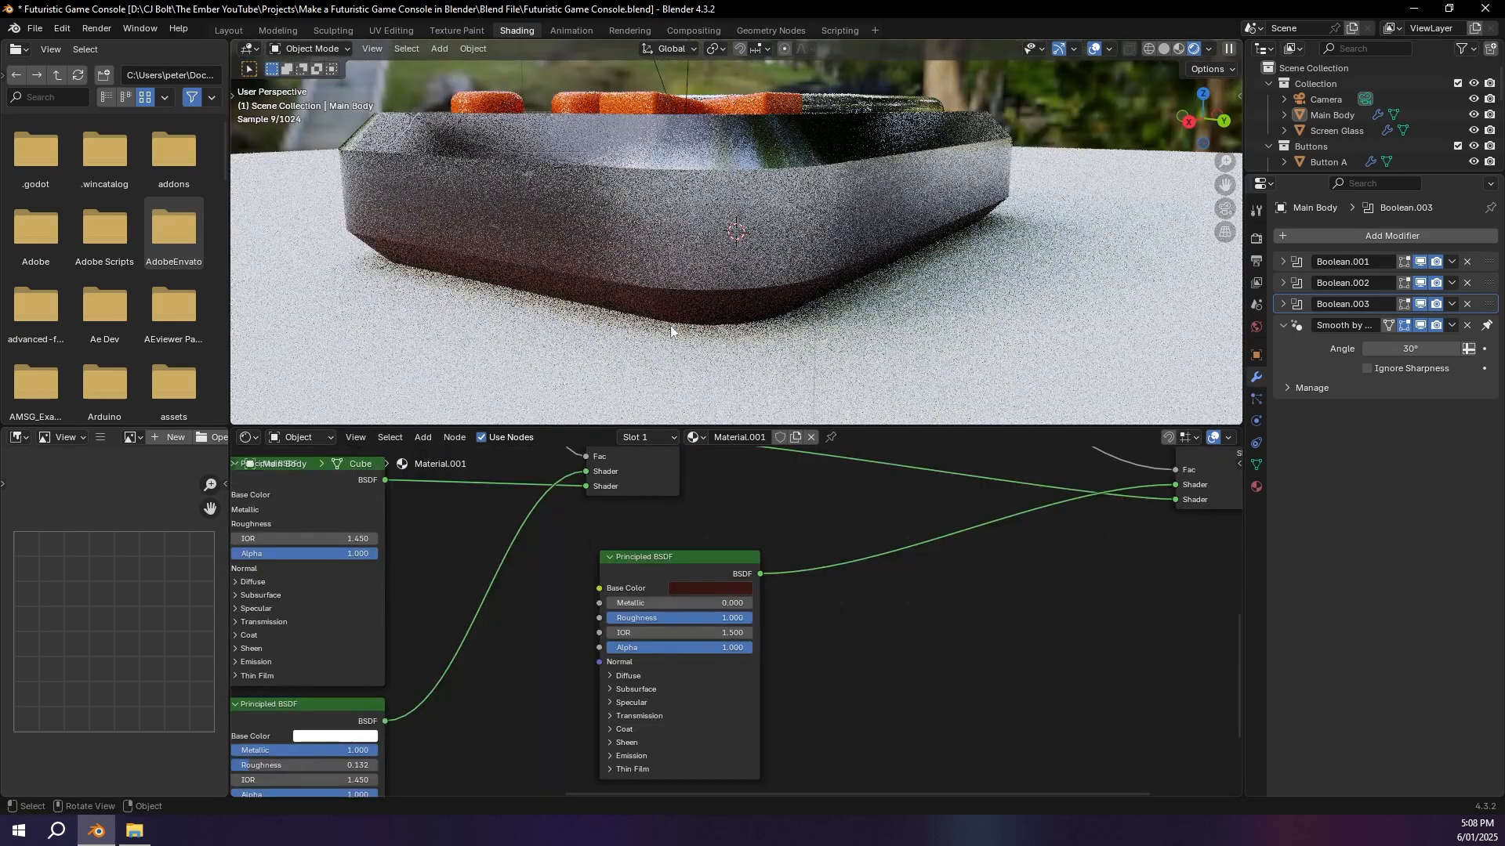
click(712, 588)
mouse_move(749, 444)
mouse_down()
mouse_move(735, 440)
mouse_move(739, 473)
mouse_move(790, 376)
mouse_up()
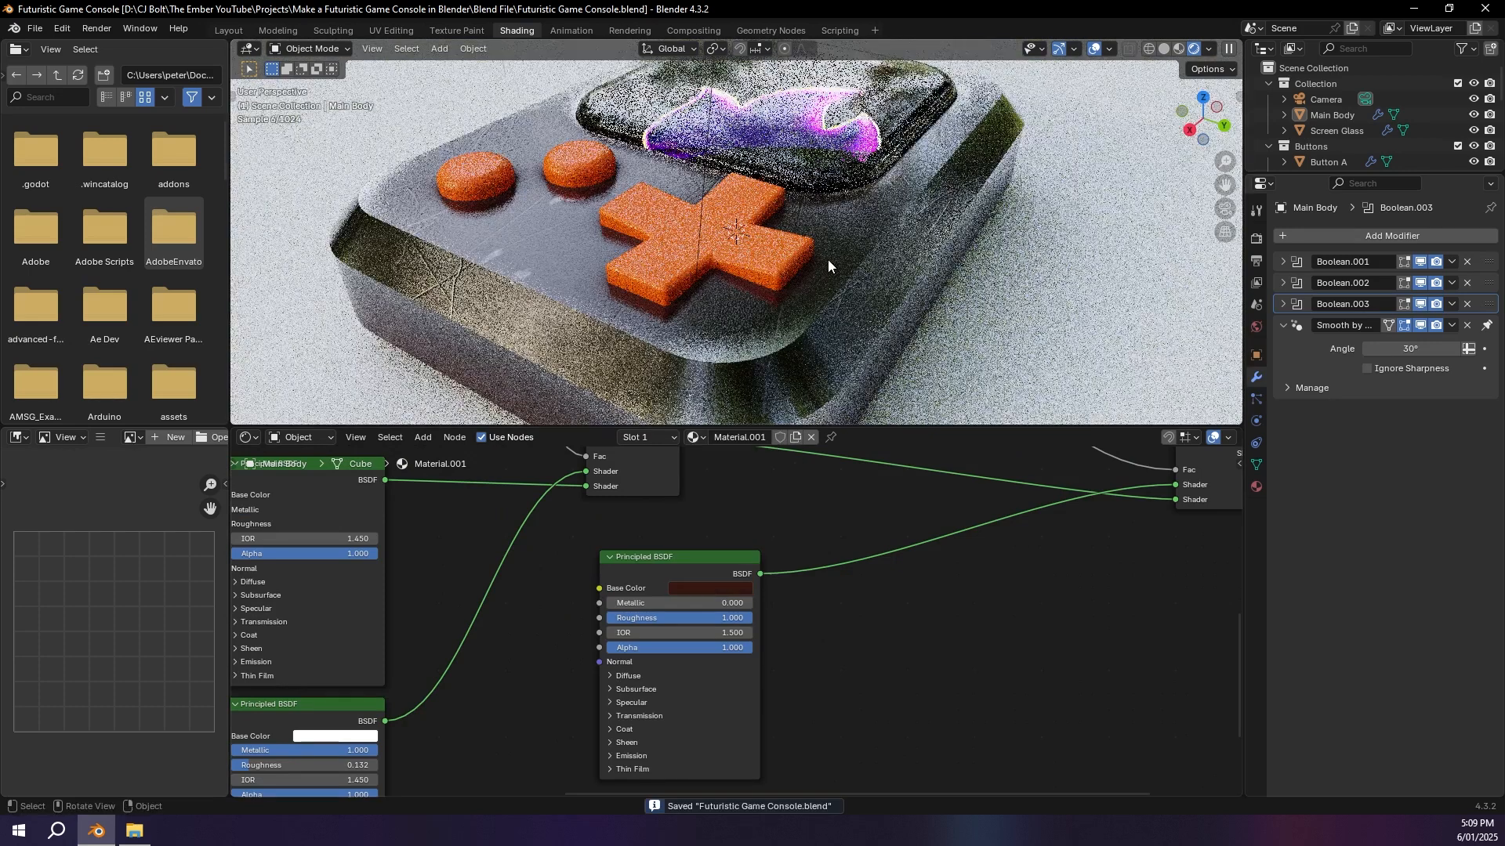
Step: Reposition the camera with walk navigation to frame the console from a low corner angle
key(KP_0)
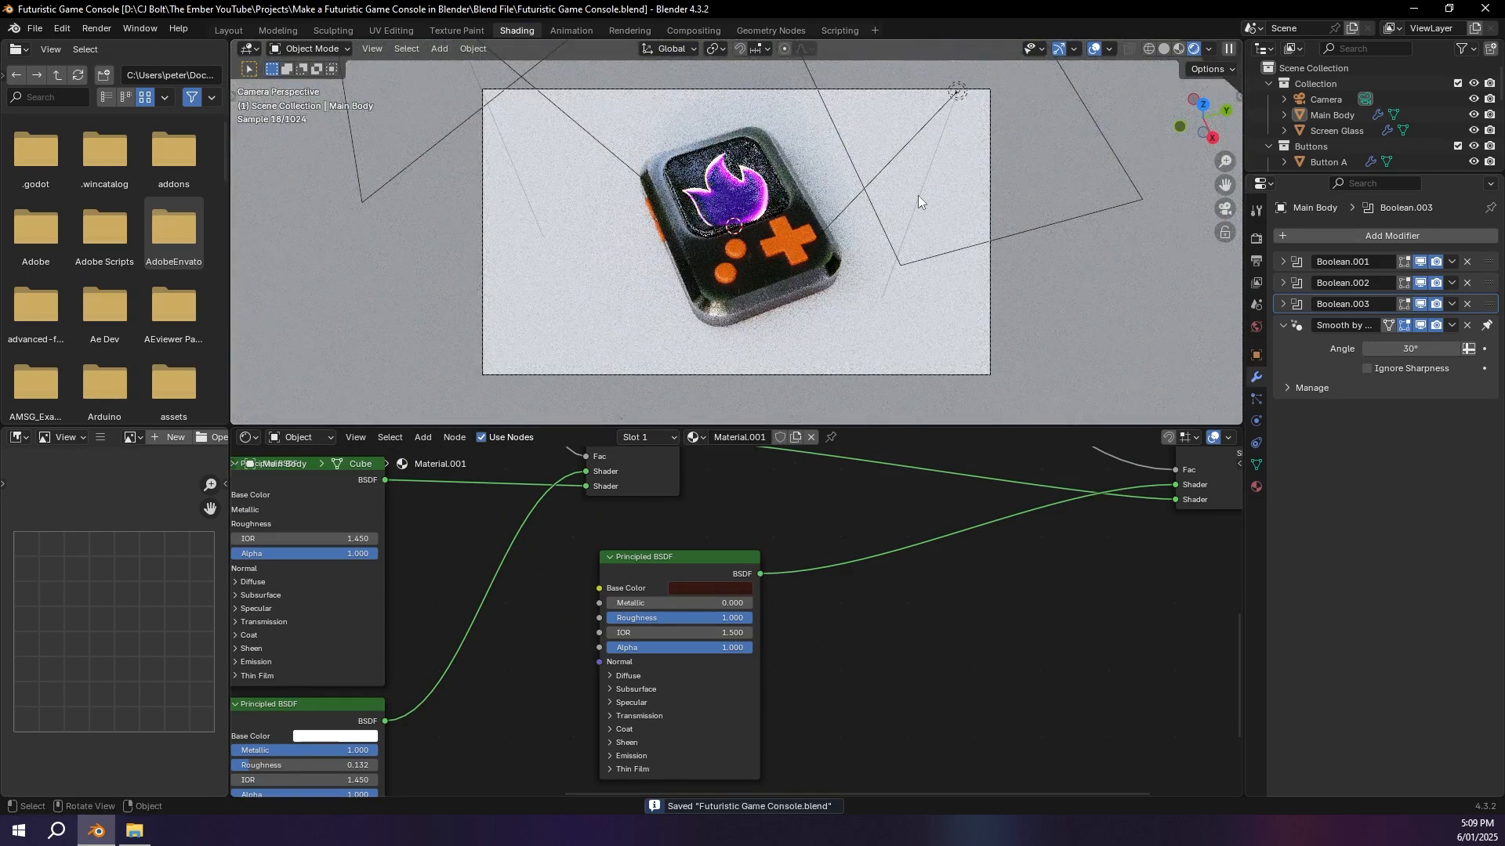
key(shift+grave)
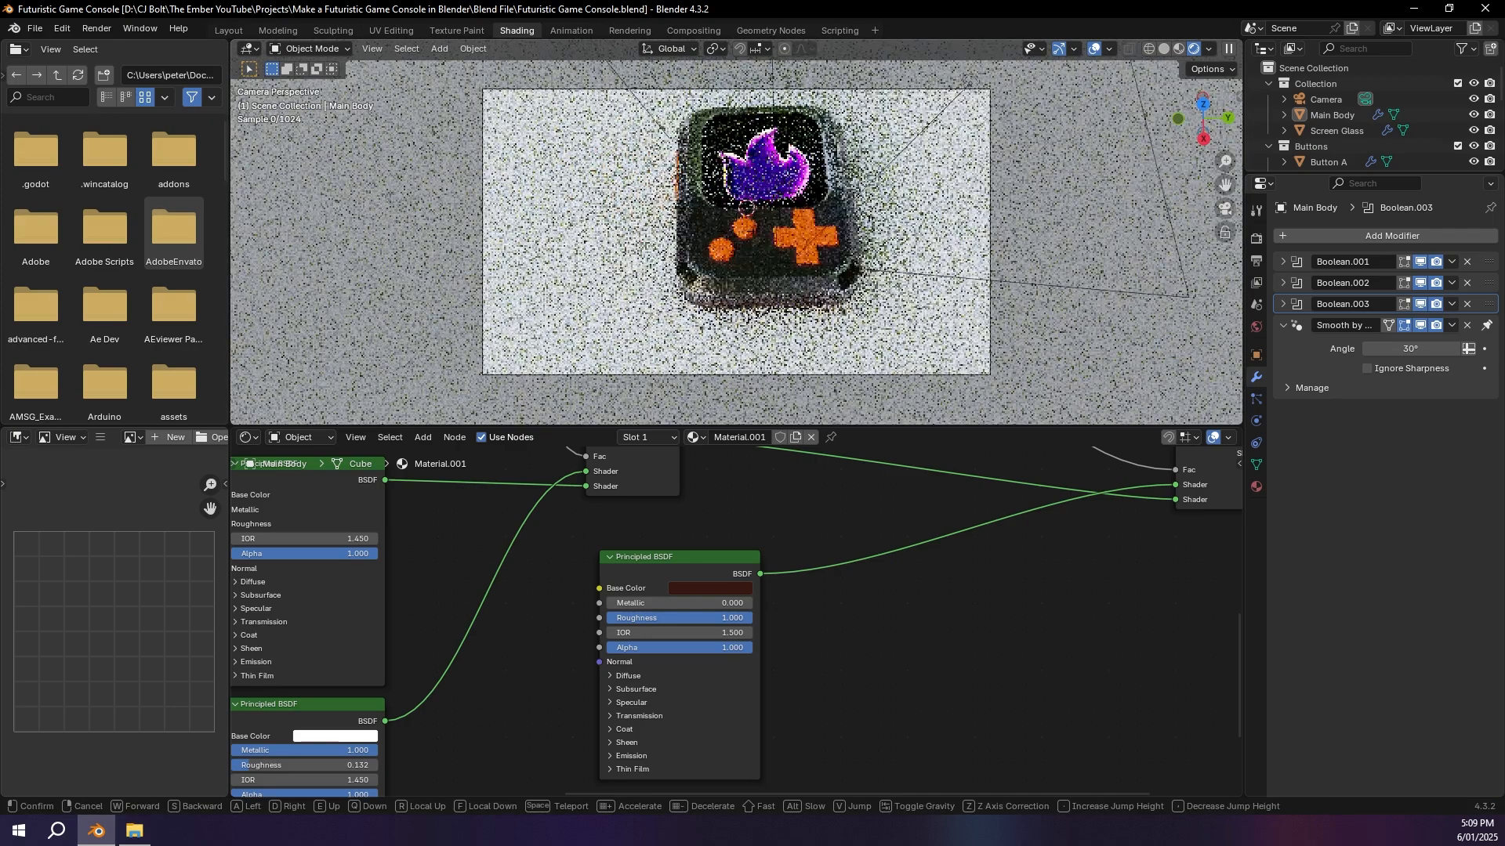
key(d)
key(w)
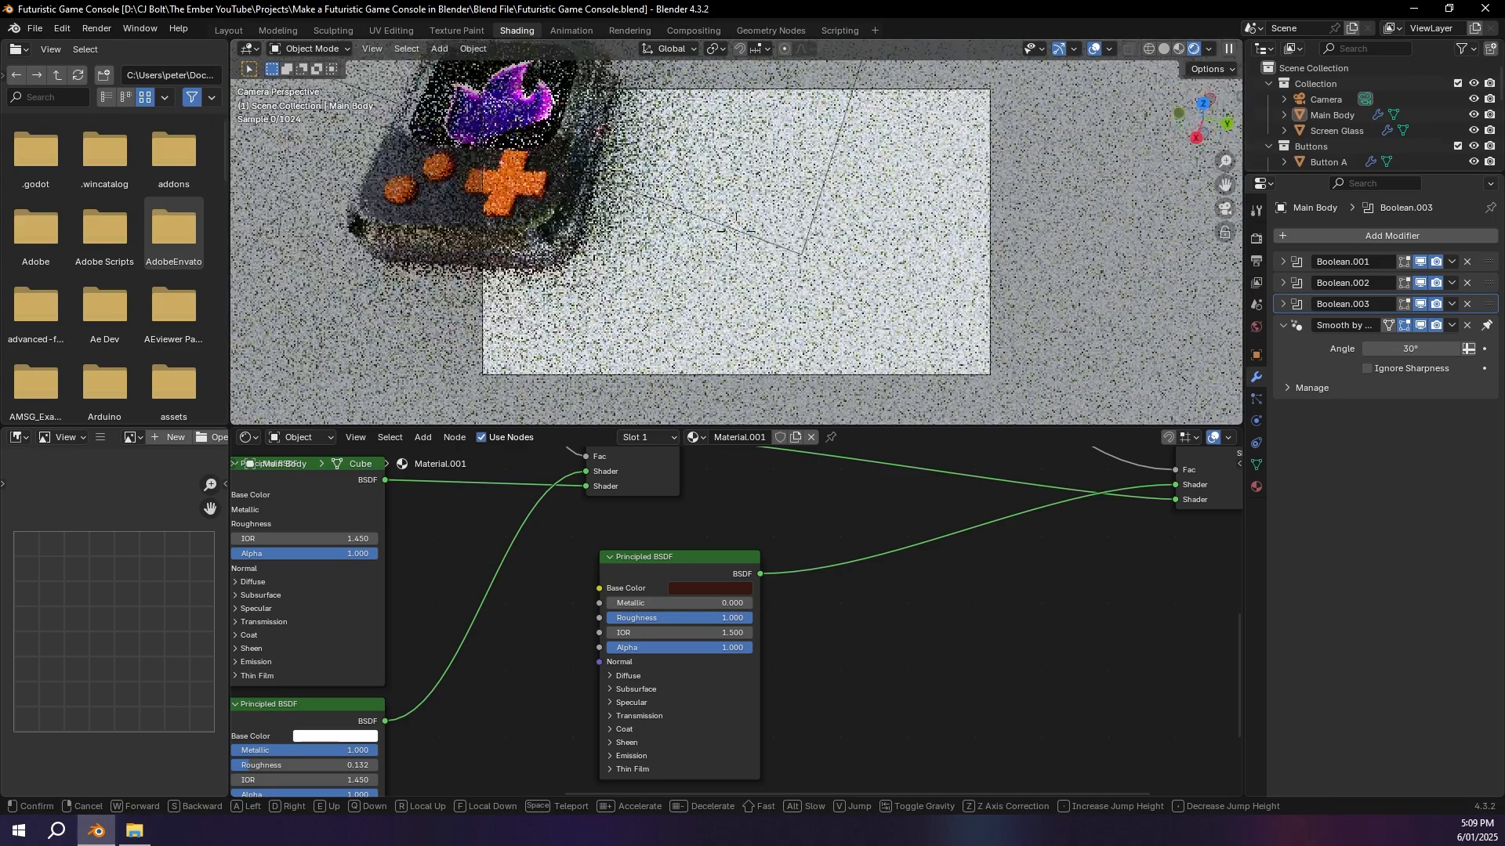
key(w)
key(d)
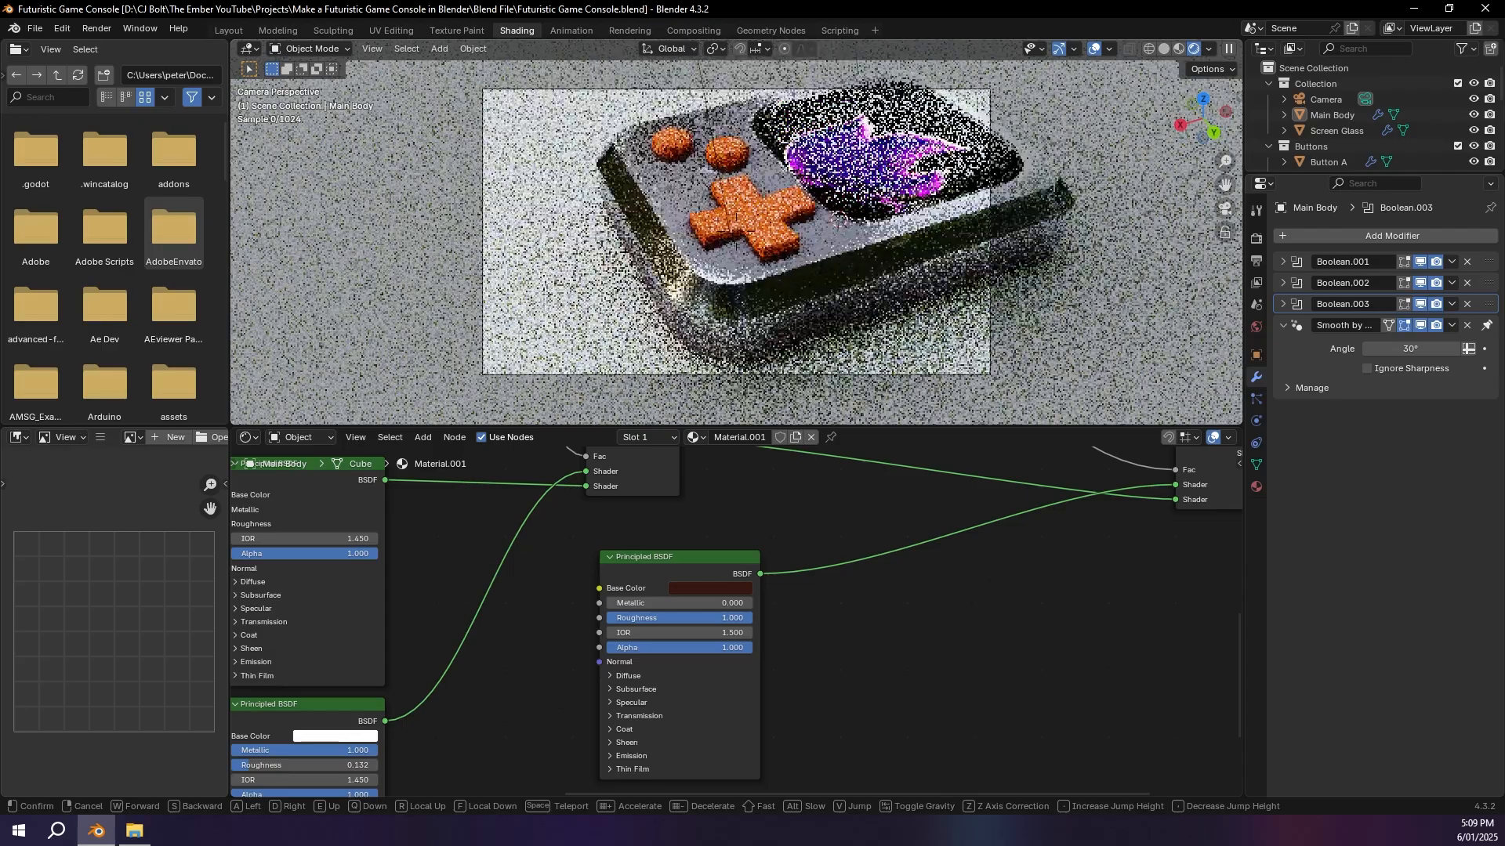
key(q)
key(d)
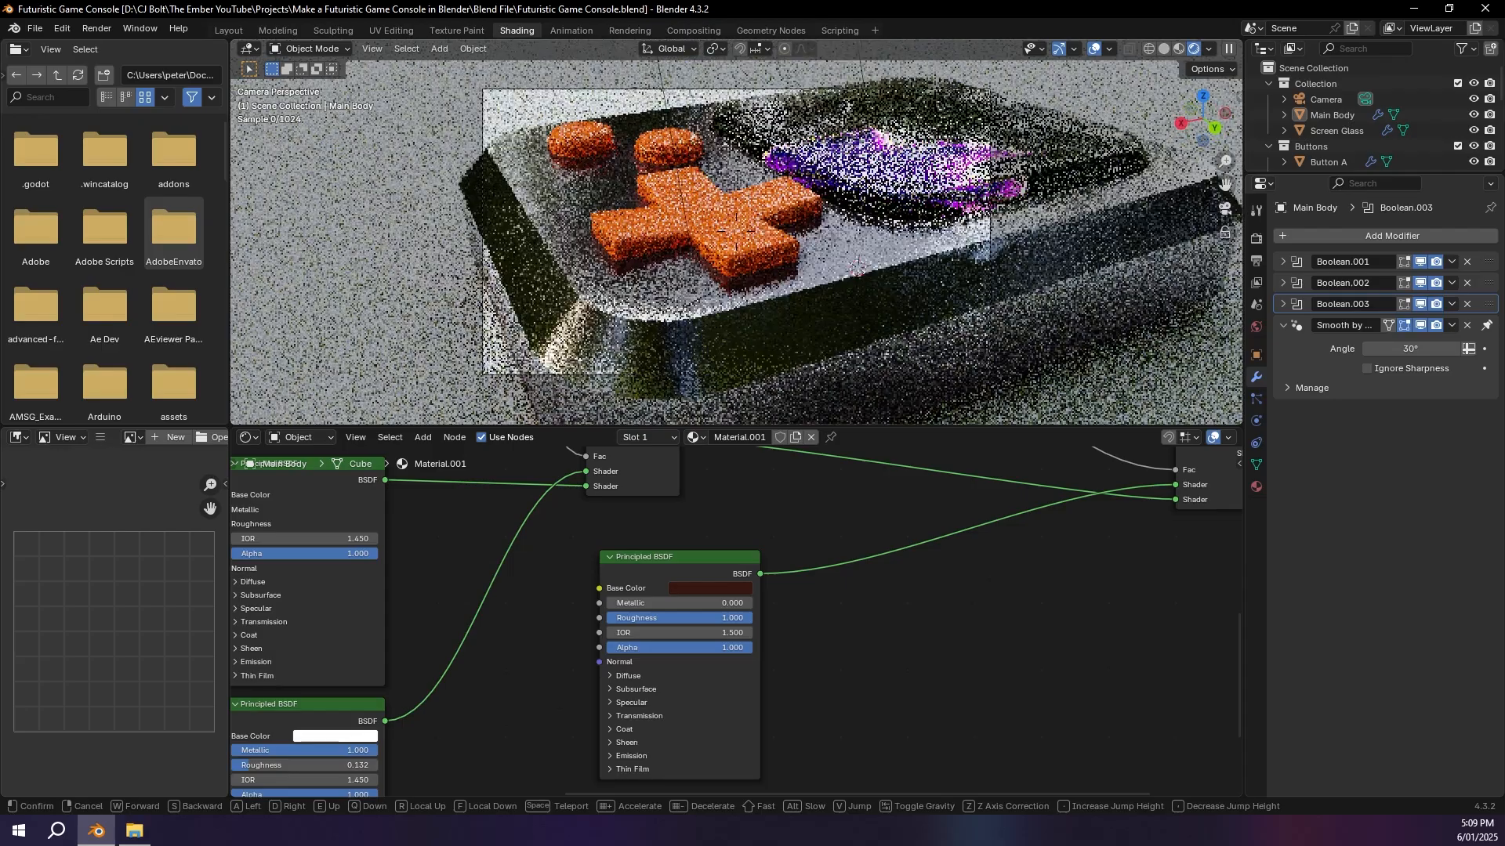
key(s)
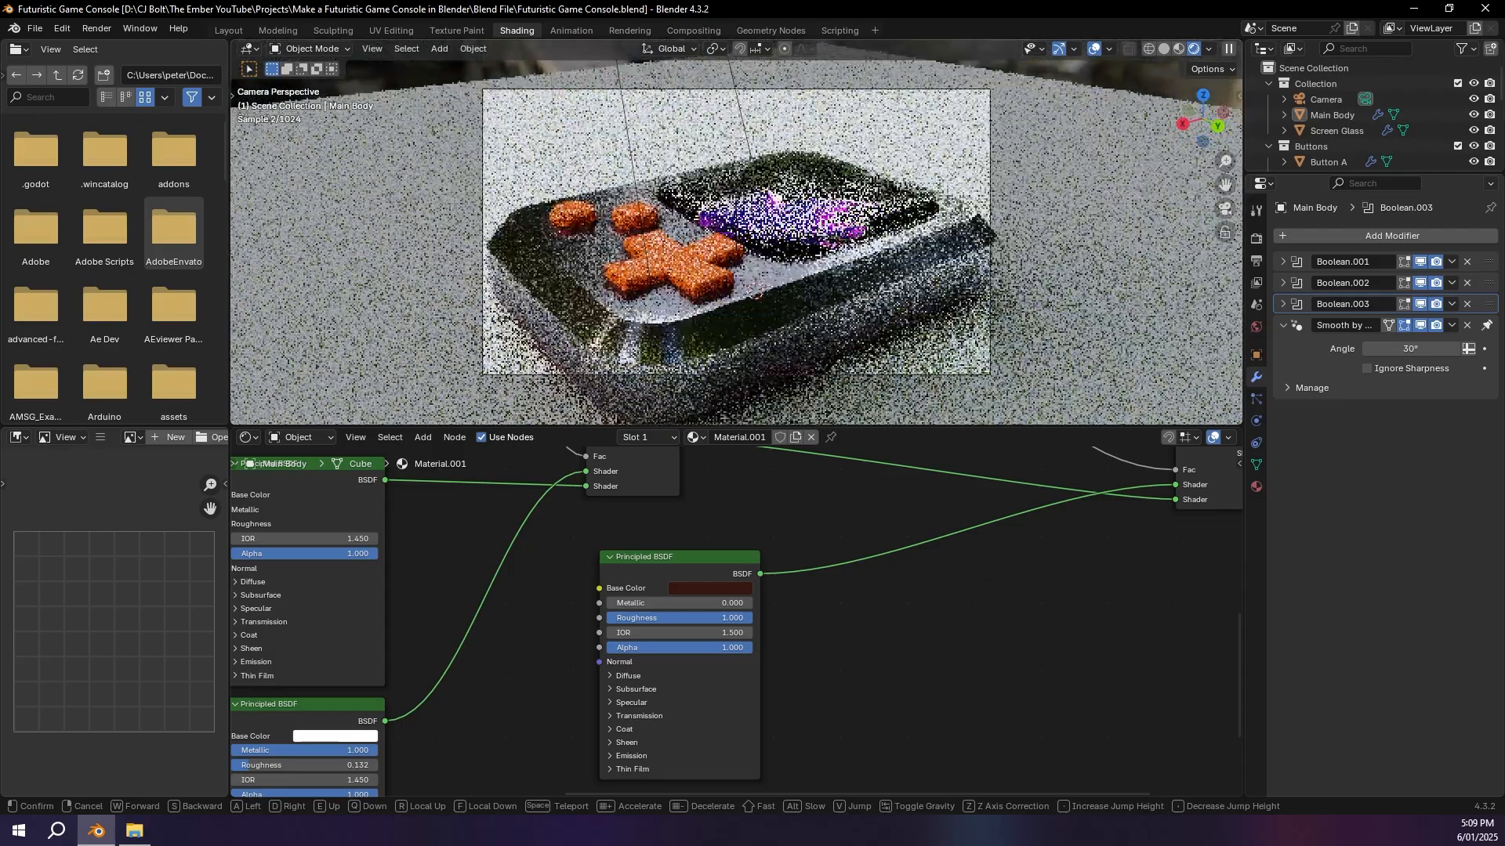
key(s)
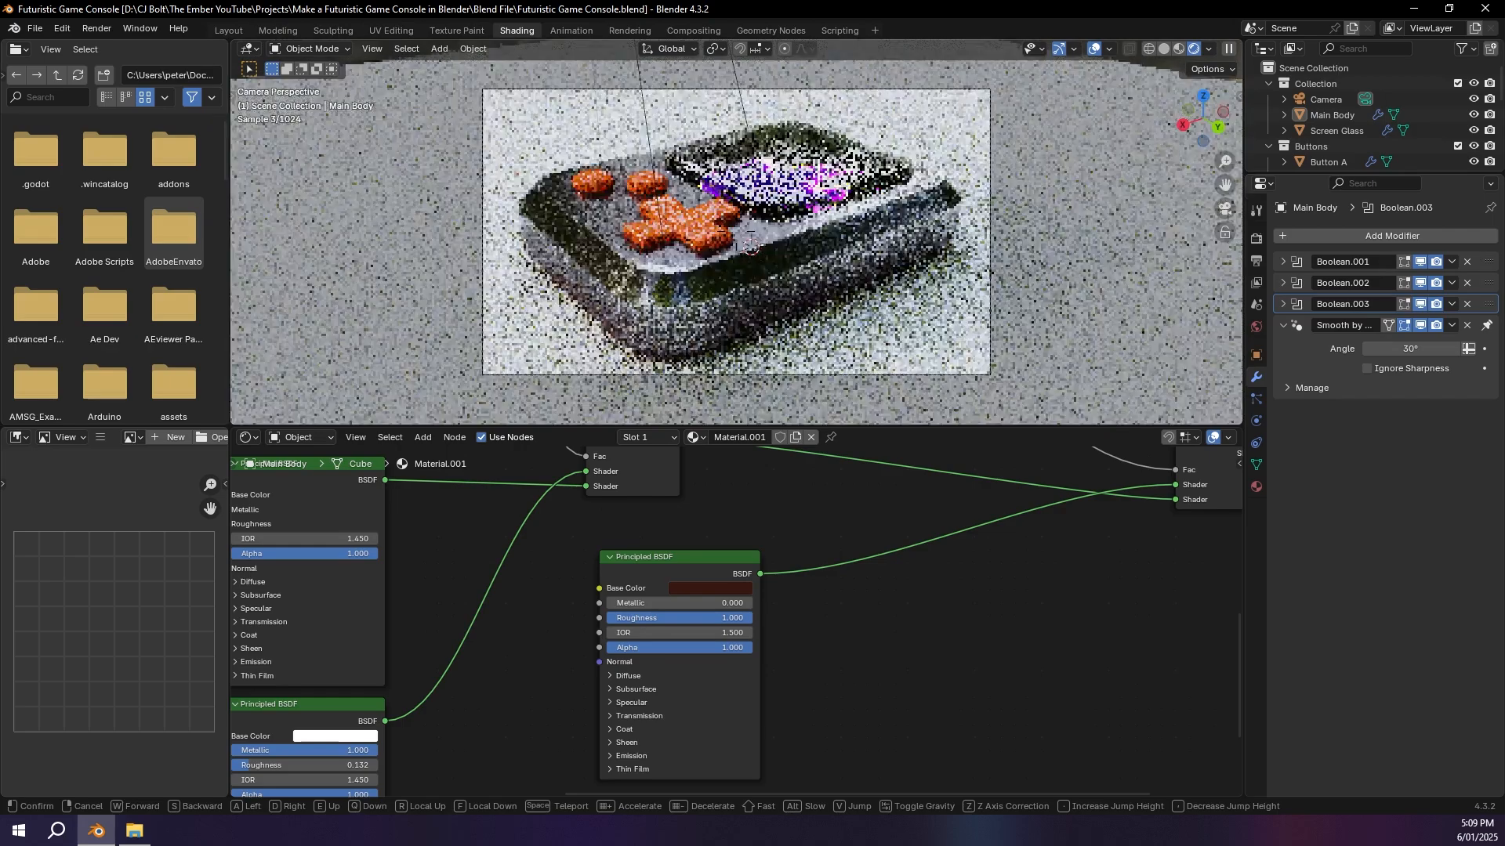
click(918, 196)
Step: Select the ground plane and give it a new material named Wood Floor
click(1098, 242)
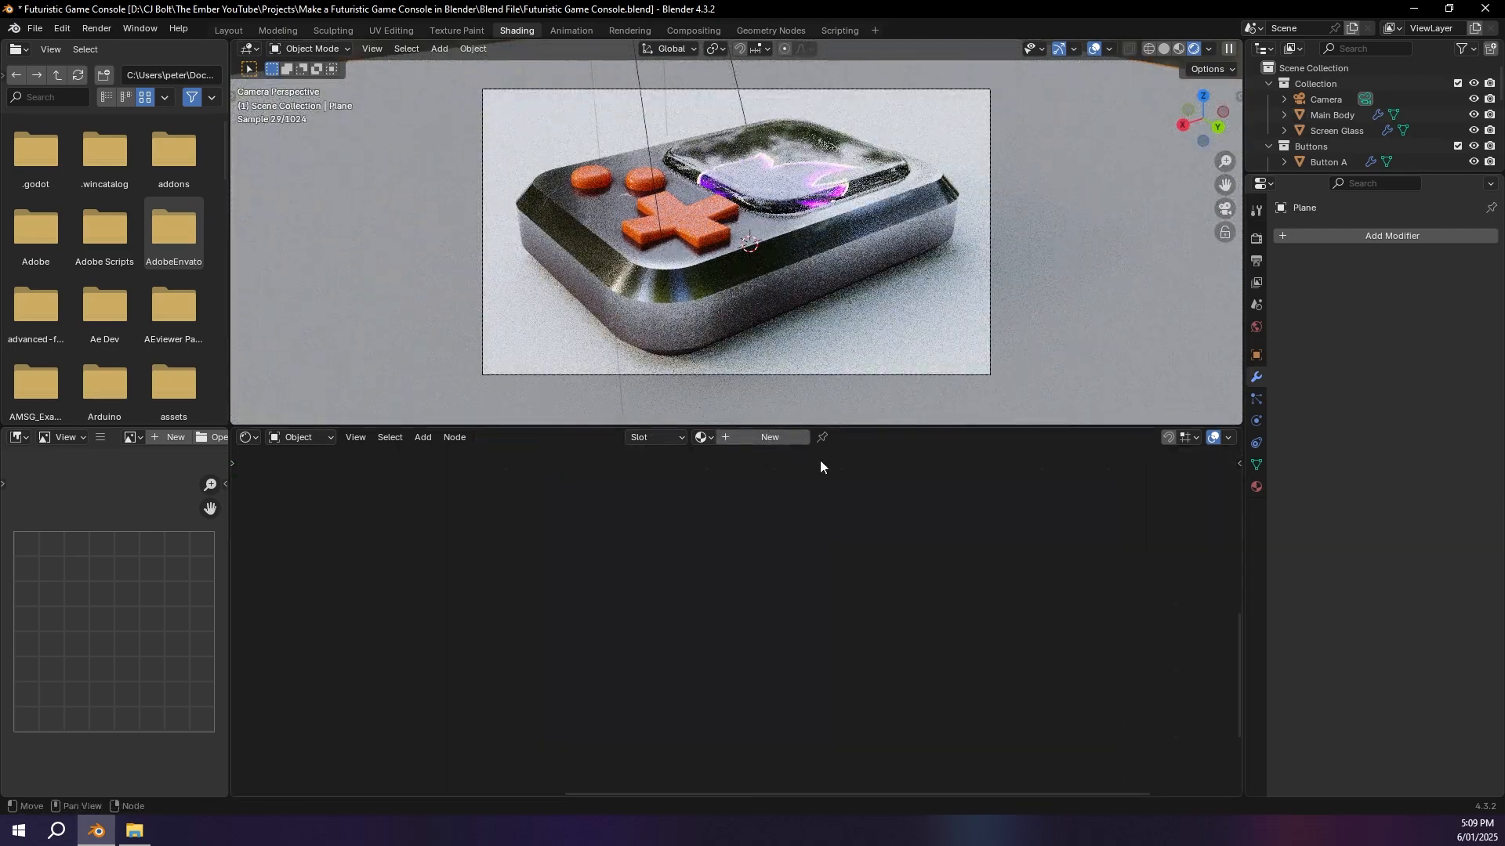
click(761, 438)
double_click(754, 436)
text(Wood Floor)
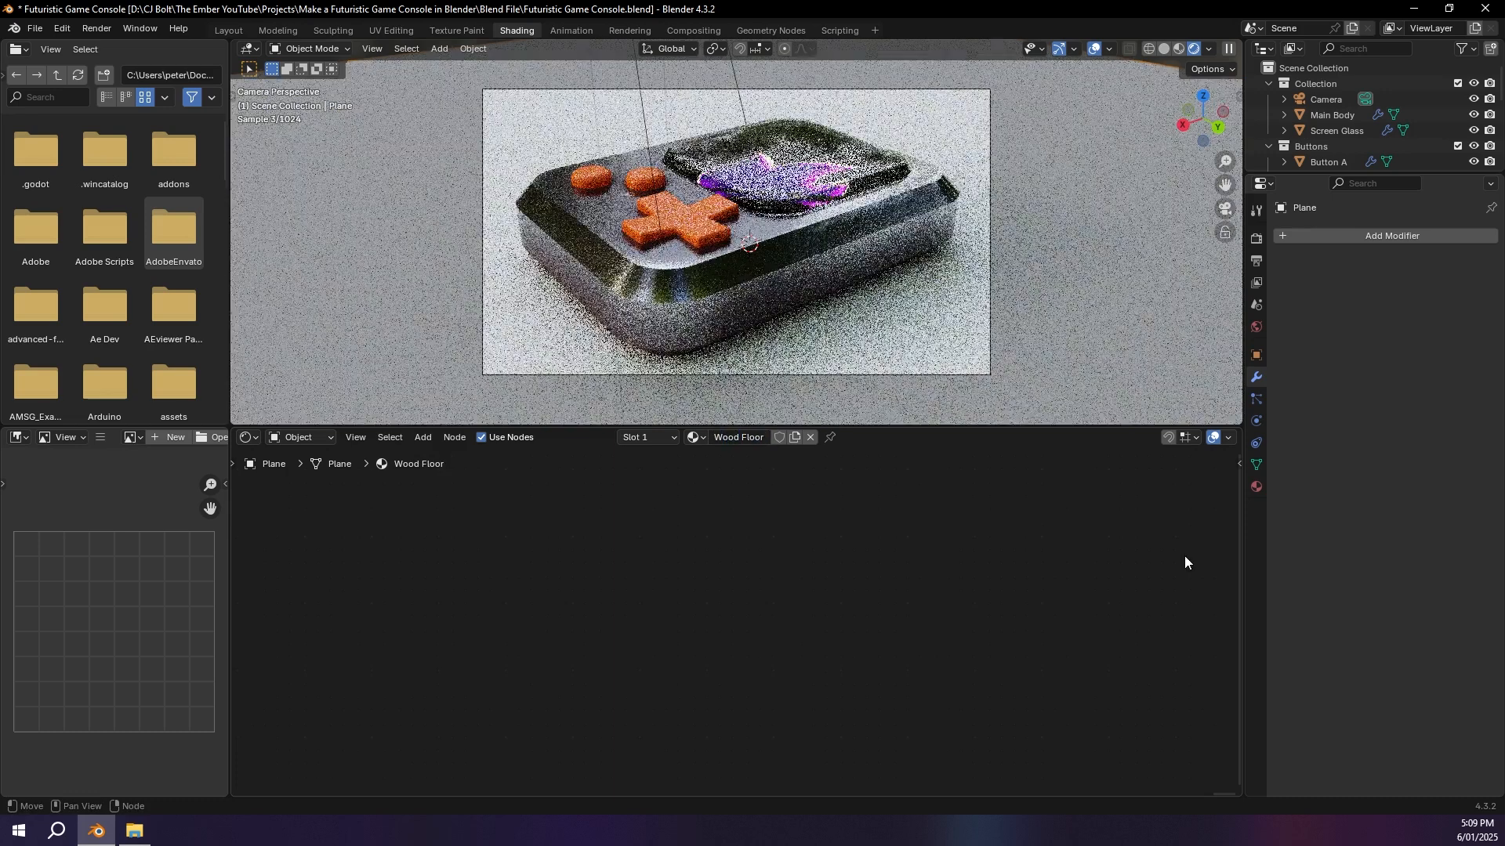
key(Home)
click(547, 548)
key(shift+a)
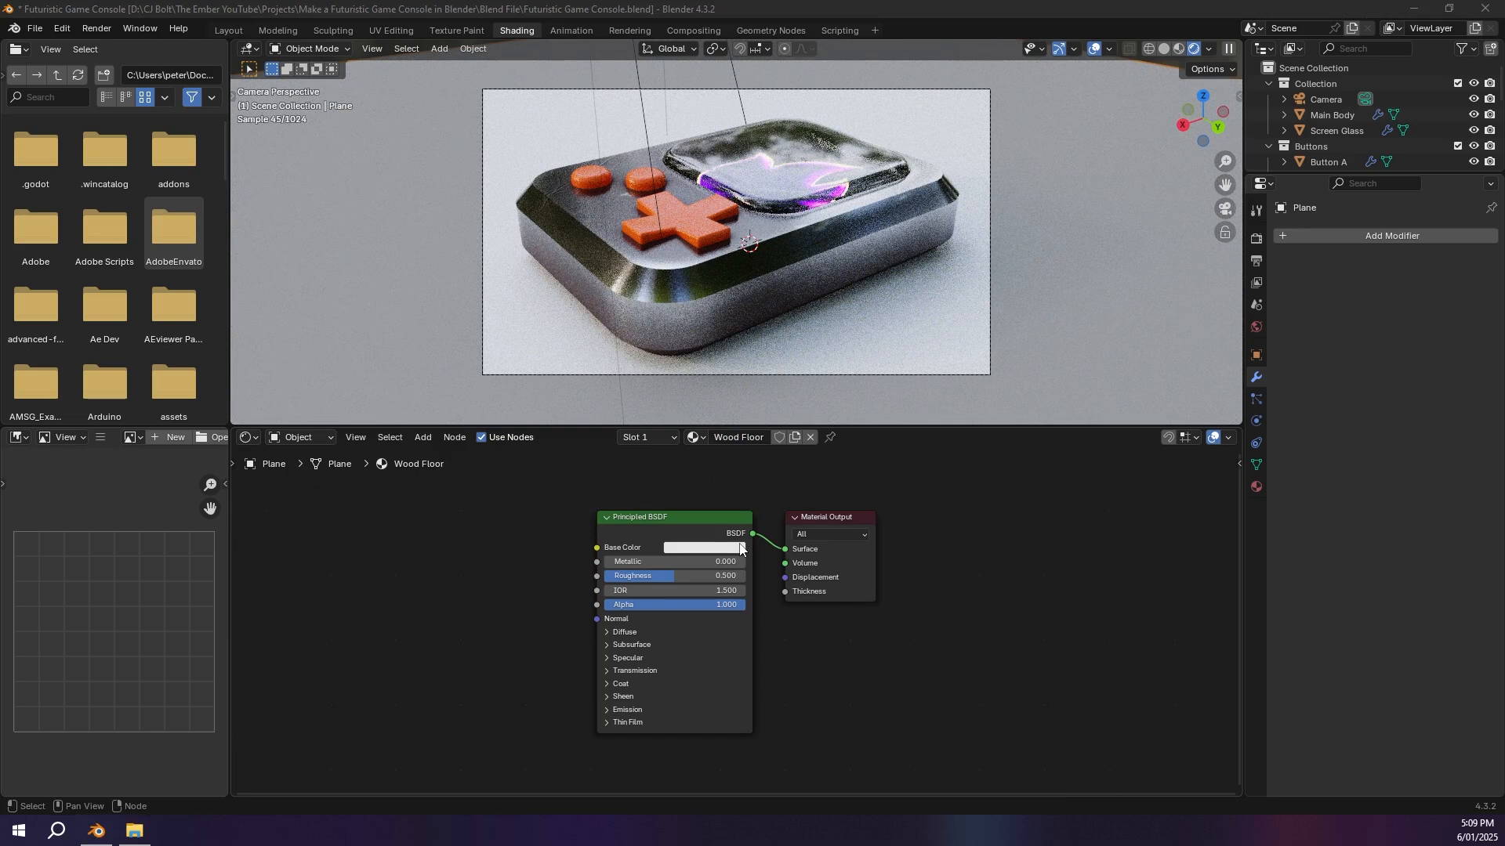
Step: Bring the Color and Displacement images from the Wood051_4K-JPG folder into the Wood Floor material and connect Color to Base Color
key(alt+Tab)
click(454, 300)
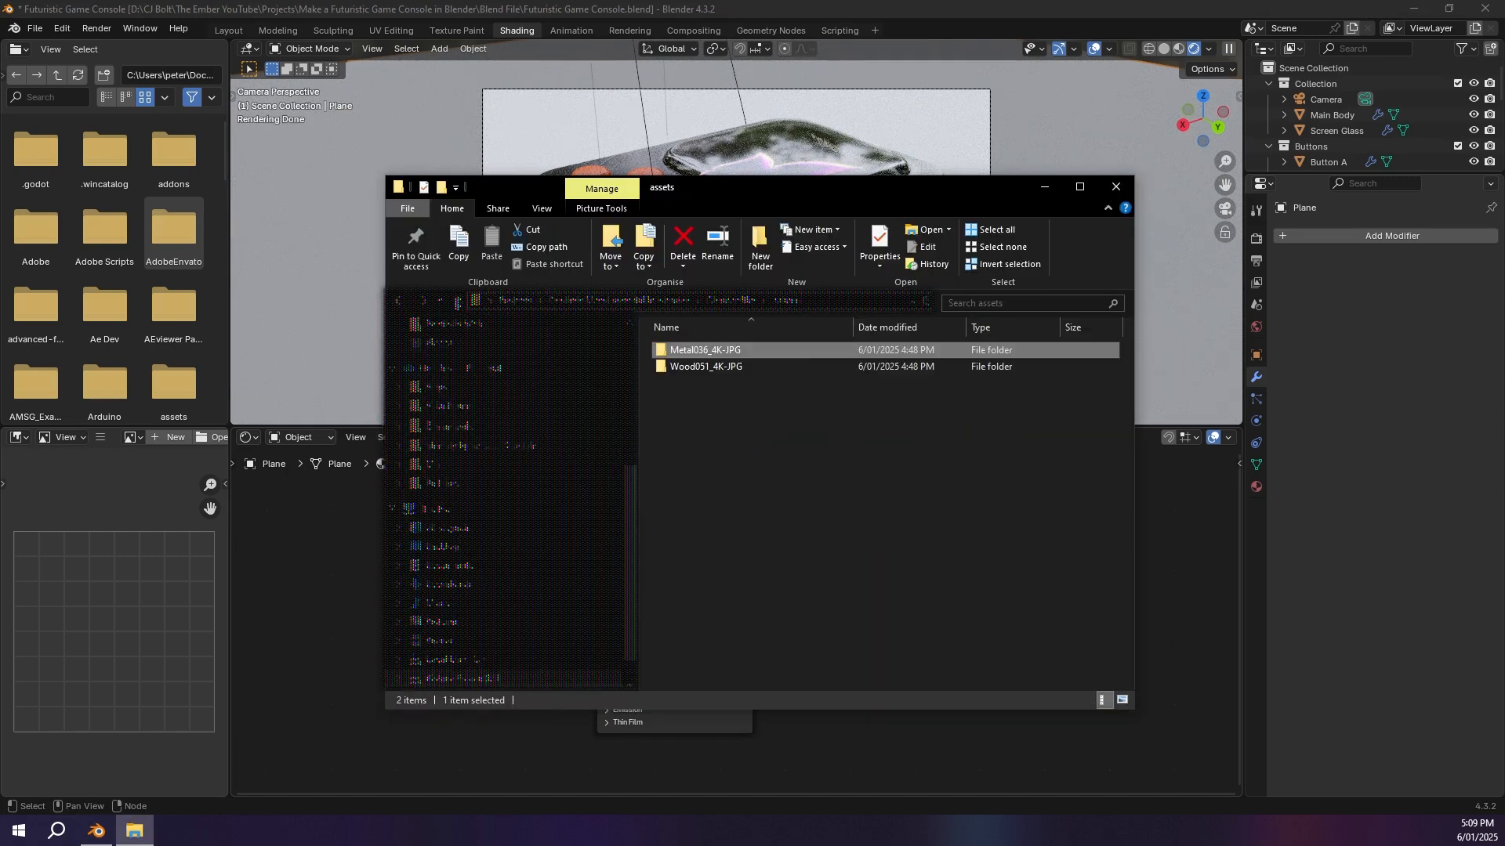
double_click(710, 364)
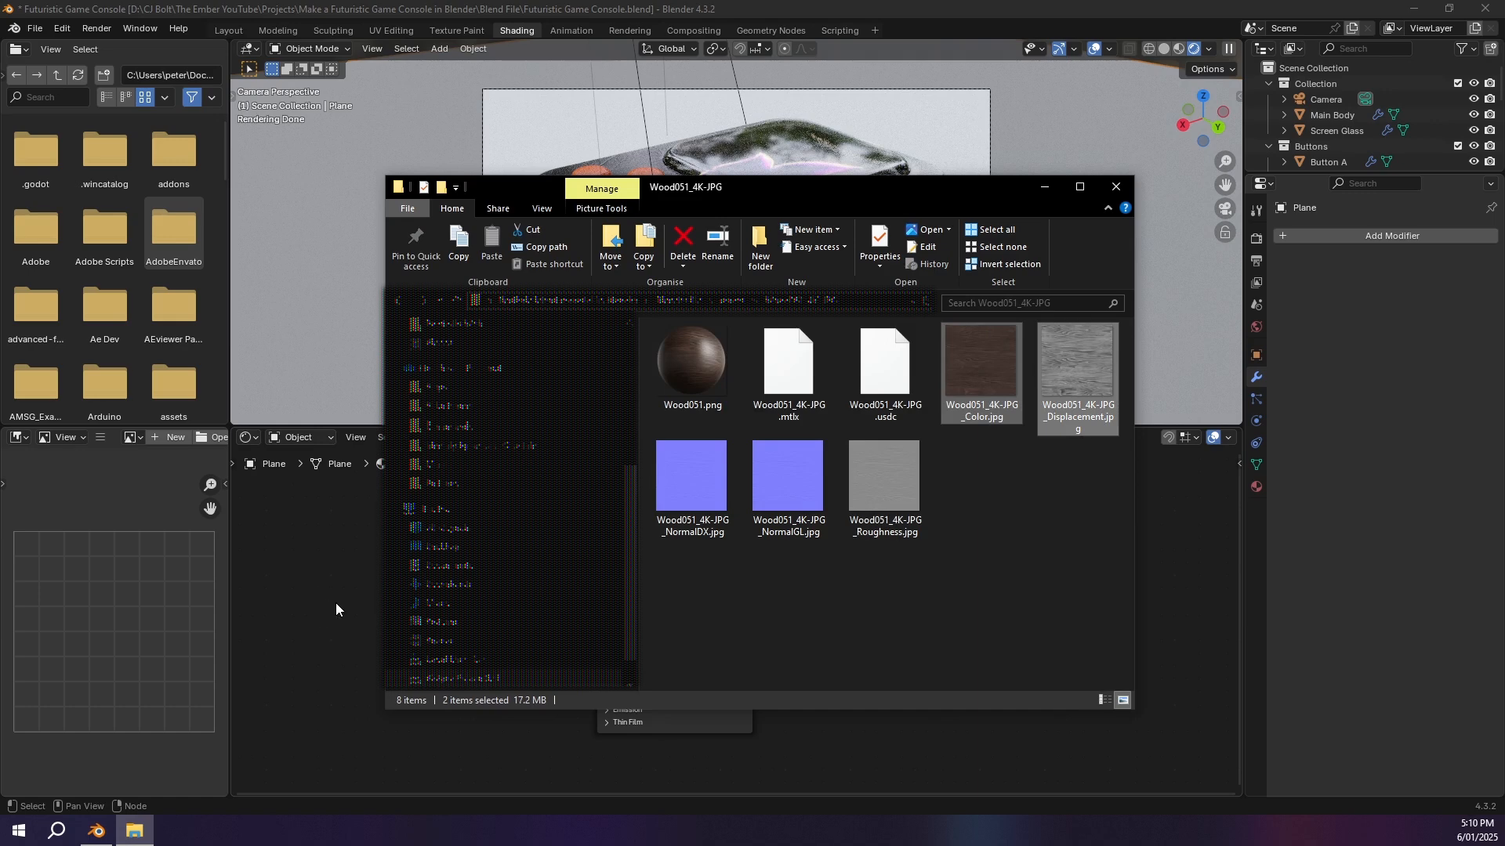
drag(336, 603, 317, 600)
click(304, 549)
middle_drag(398, 583, 517, 542)
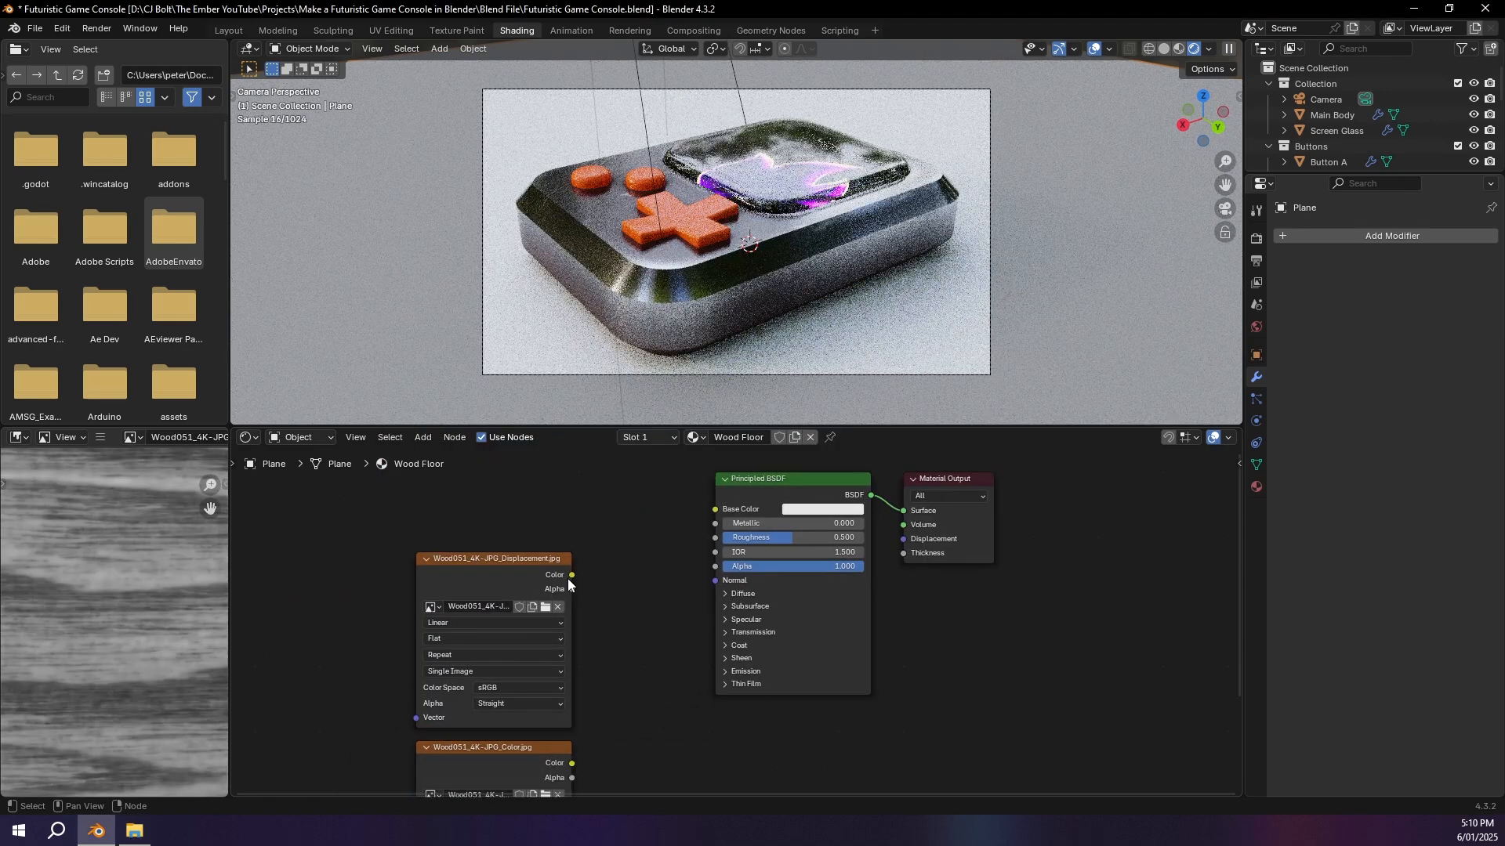
drag(572, 764, 702, 511)
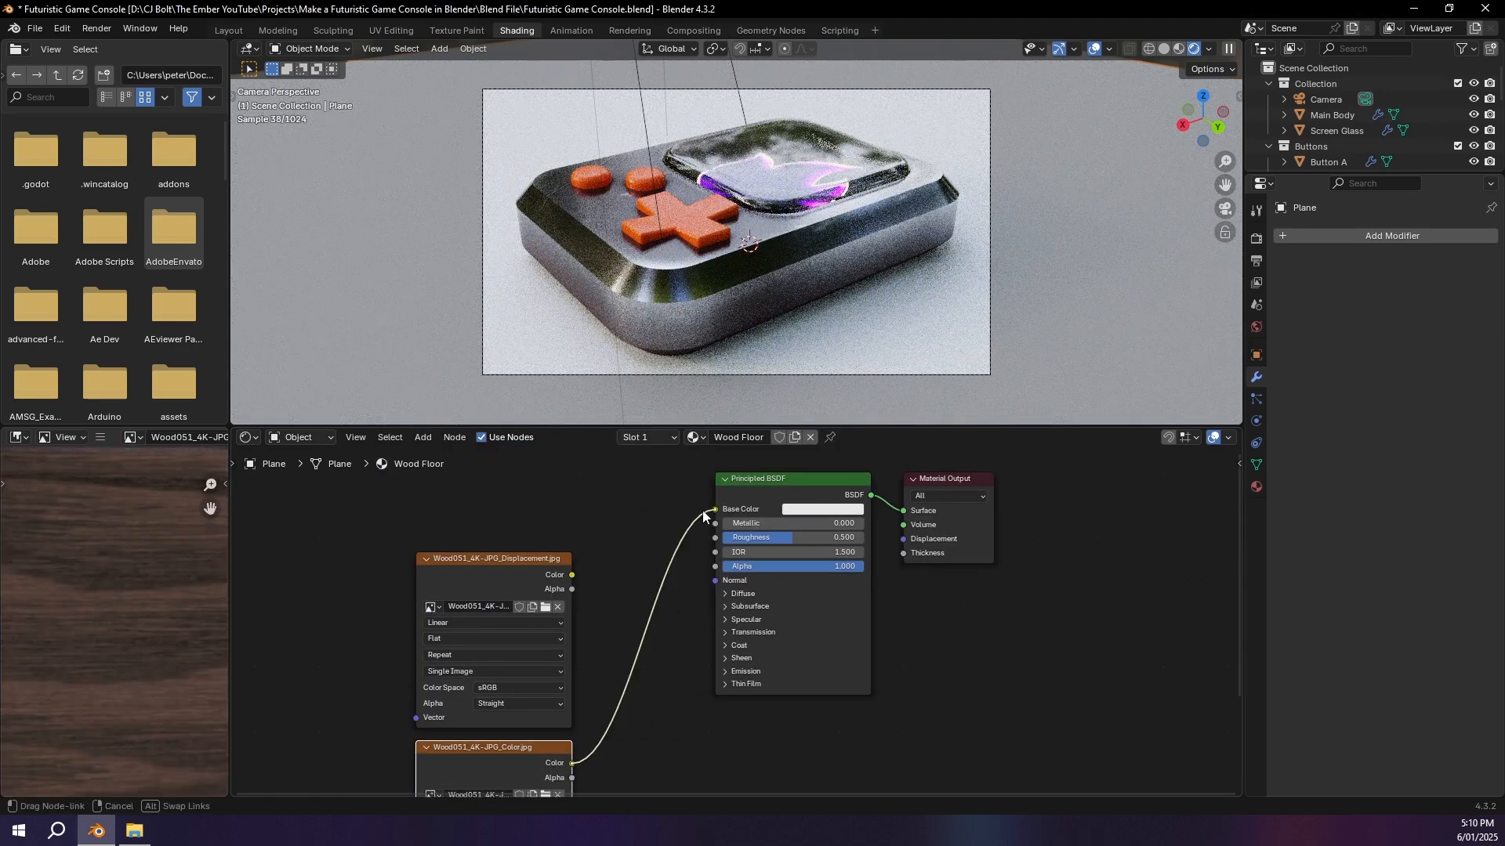
middle_drag(565, 665, 647, 619)
Step: Add a Bump node linking the wood Displacement image's color through Height to the shader's Normal, with Strength 0.1
click(589, 531)
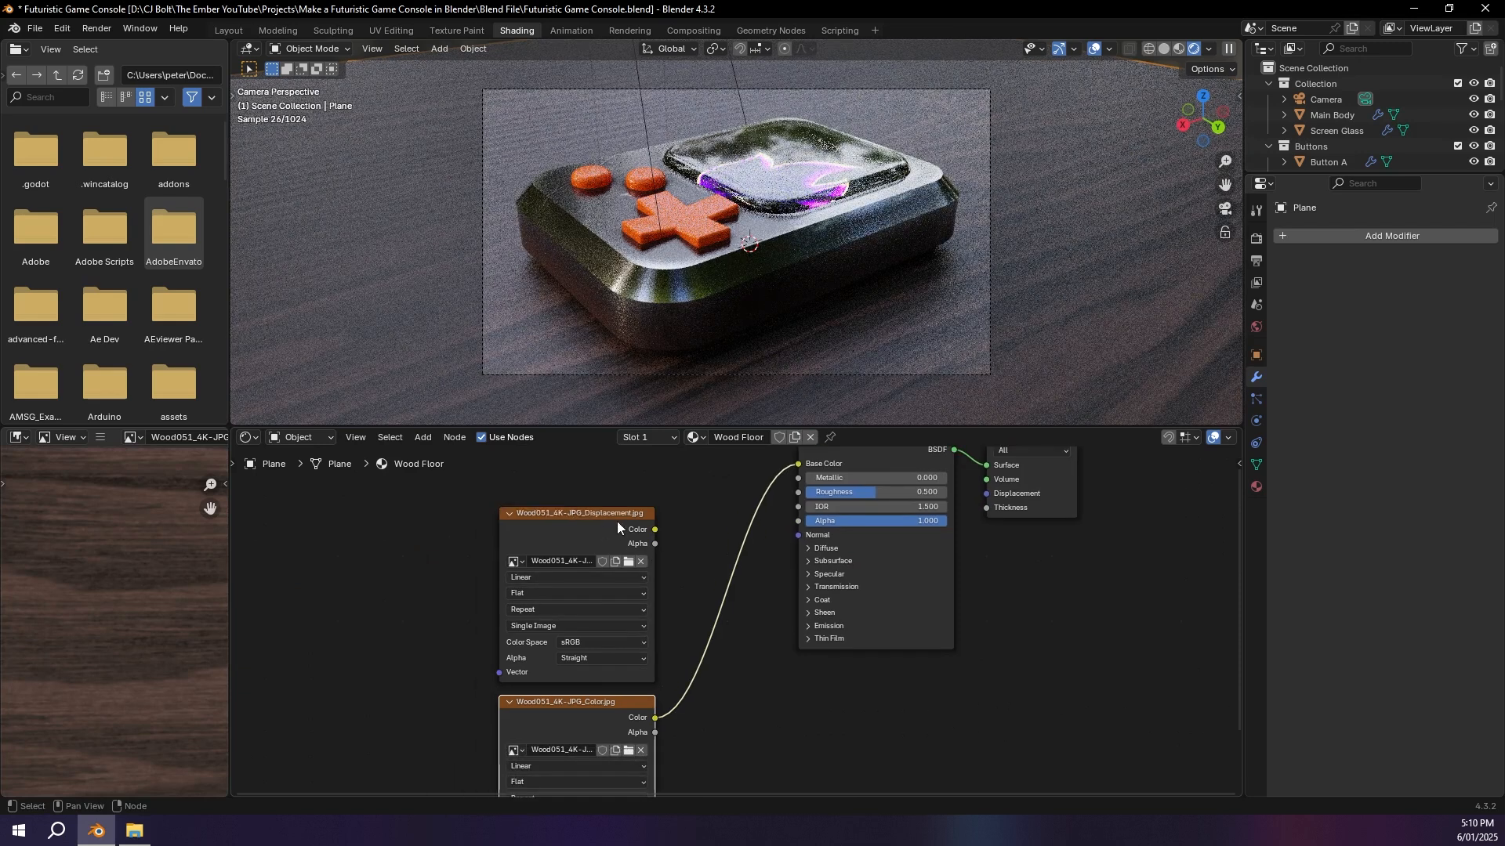
key(shift+a)
text(bump)
key(Return)
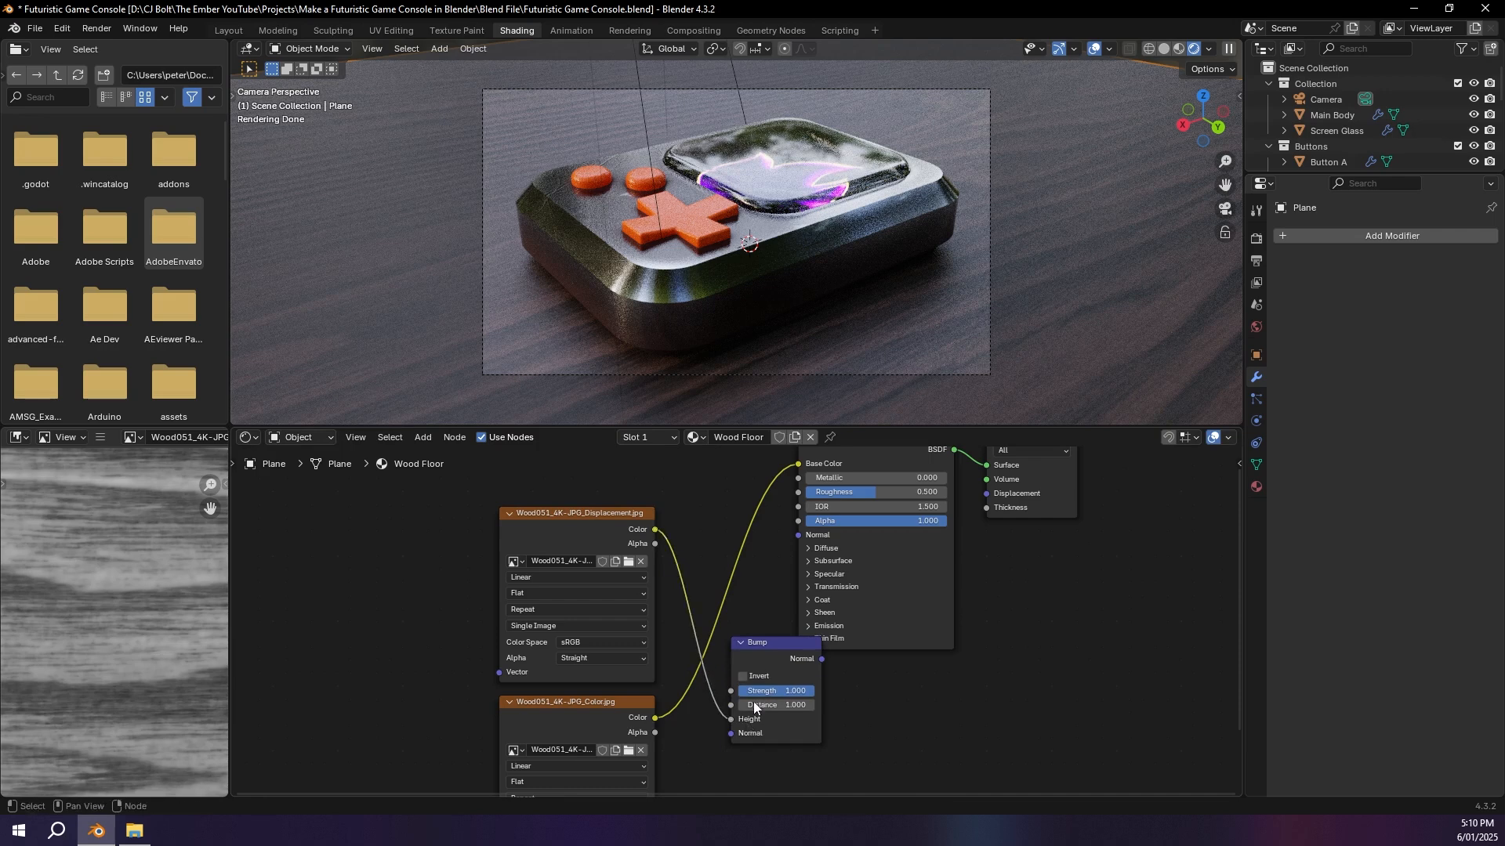
drag(787, 650, 716, 495)
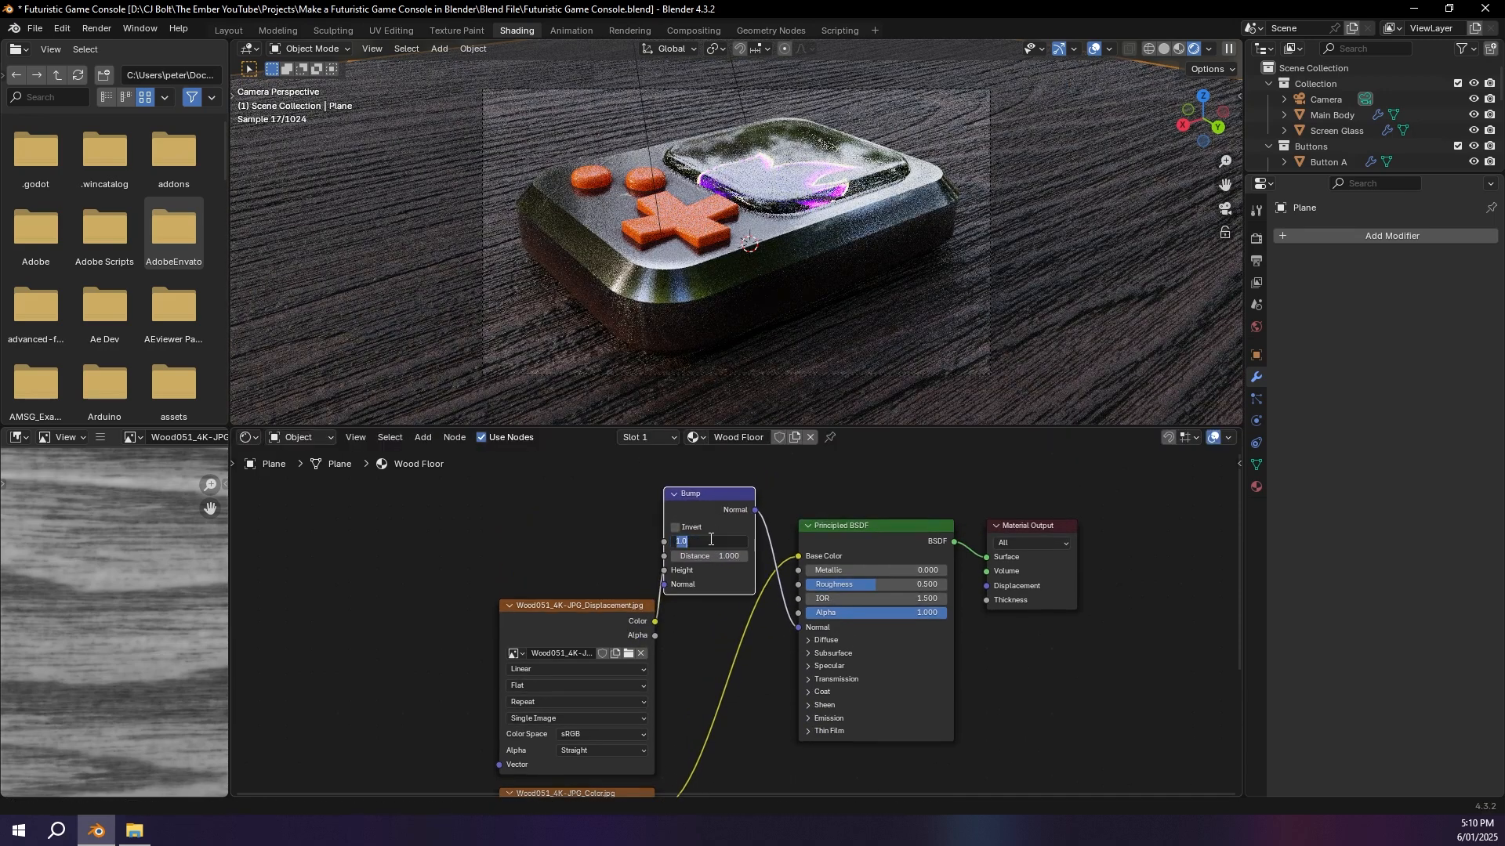
text(0.1)
key(Return)
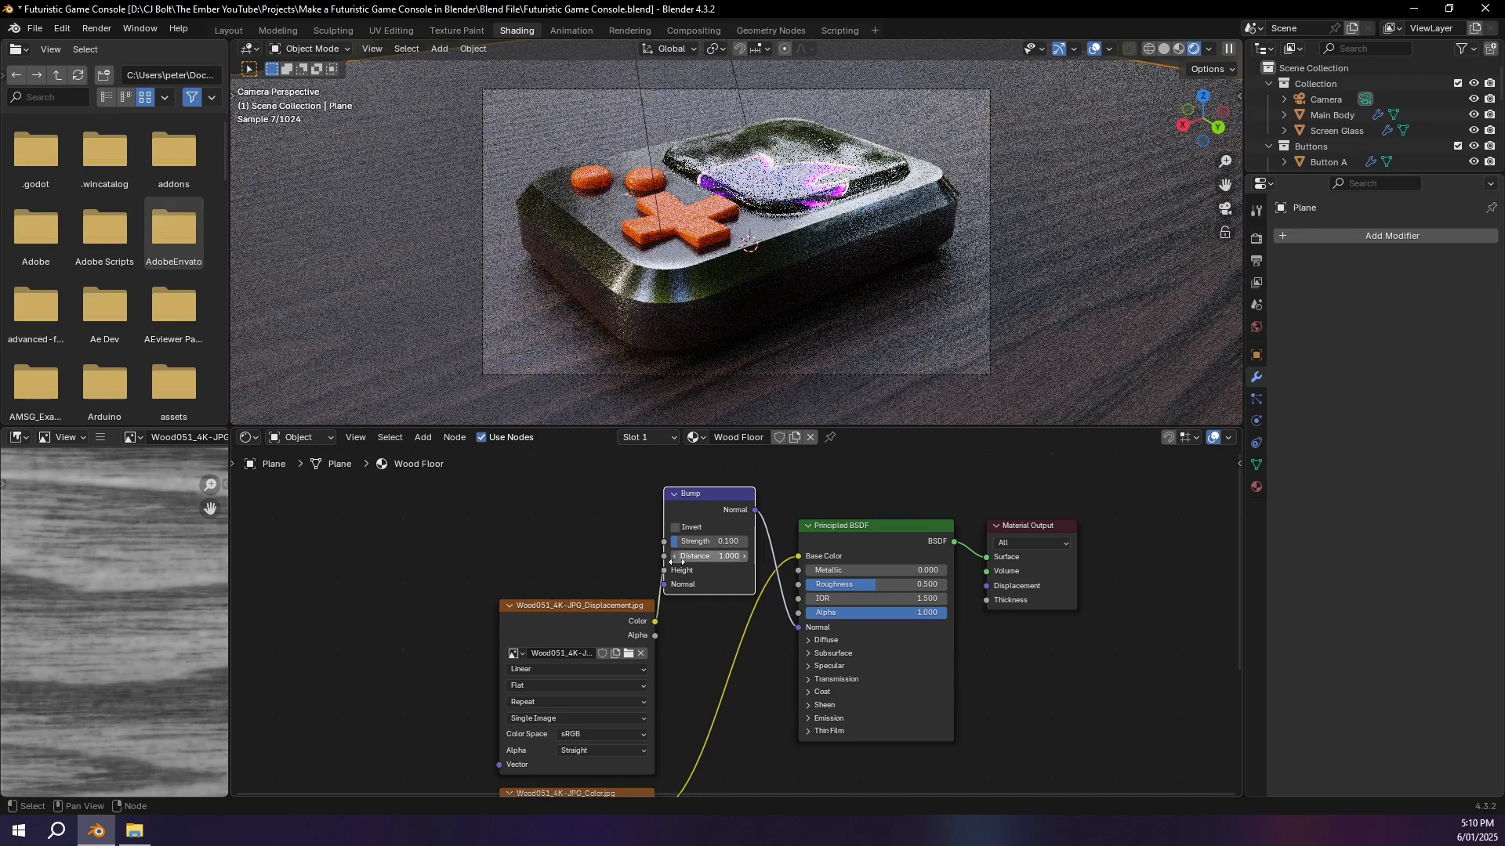
Step: Add a Mapping node and a Texture Coordinate node beside the wood image textures
middle_drag(562, 773, 662, 587)
click(651, 609)
key(shift+a)
text(mapp)
key(Return)
click(445, 553)
key(shift+a)
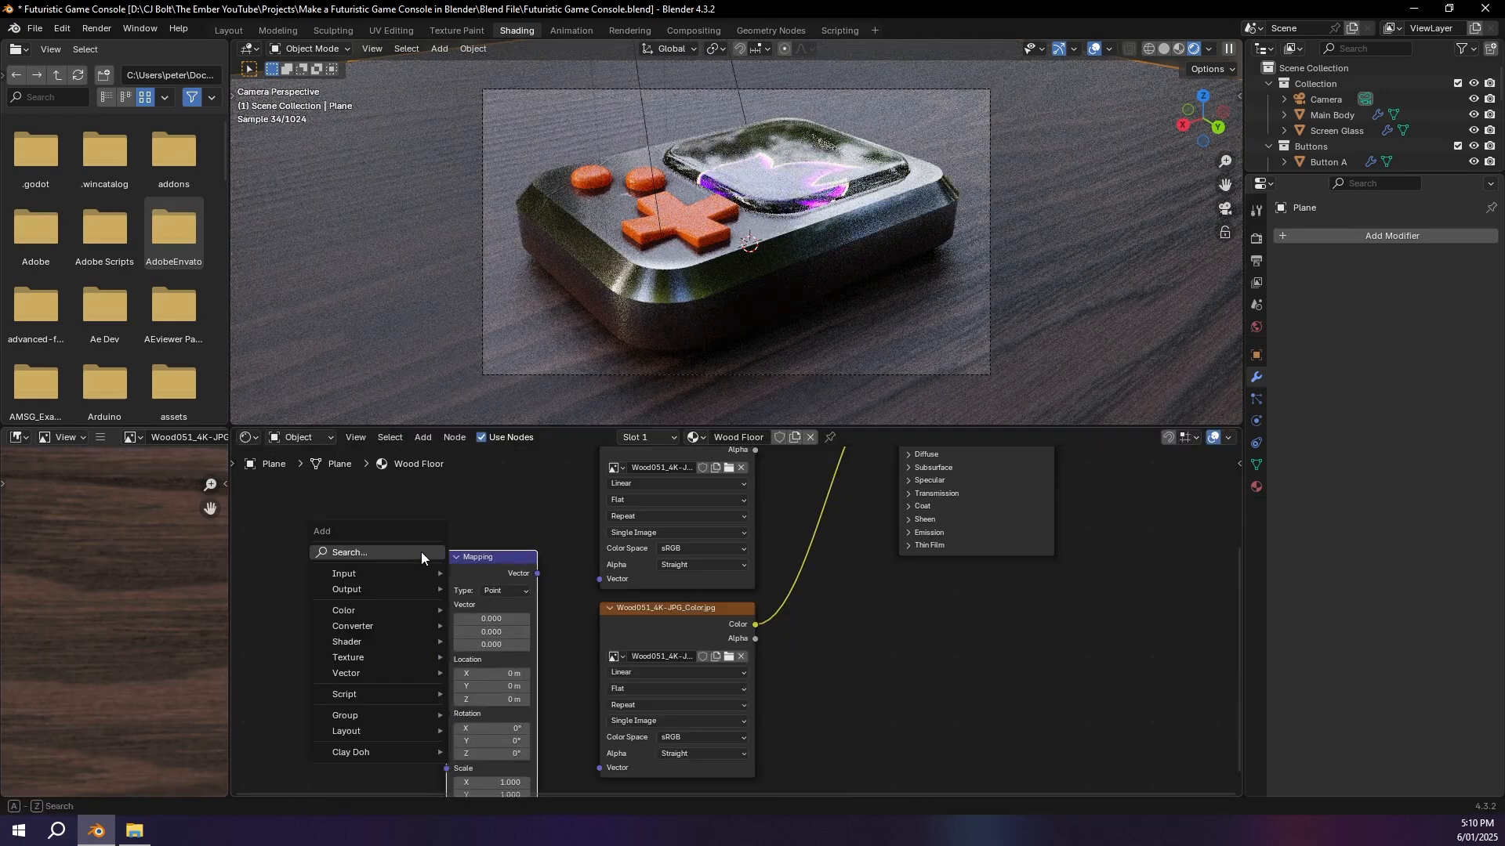
text(texty)
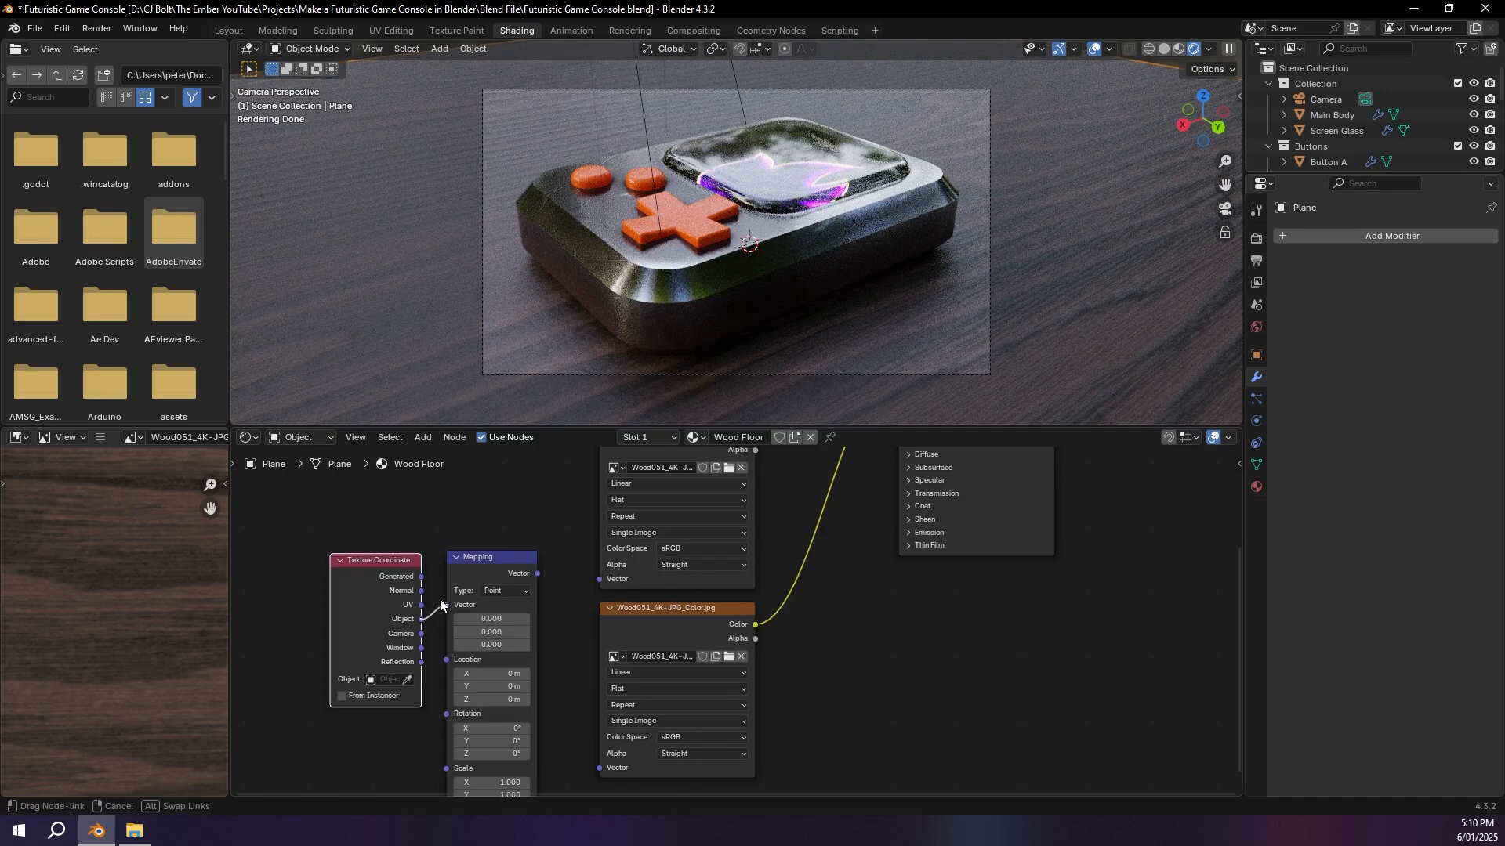
Step: Feed Object coordinates into the Mapping node and connect its Vector output to both wood image textures
drag(440, 604, 445, 605)
drag(590, 759, 598, 767)
drag(538, 574, 598, 579)
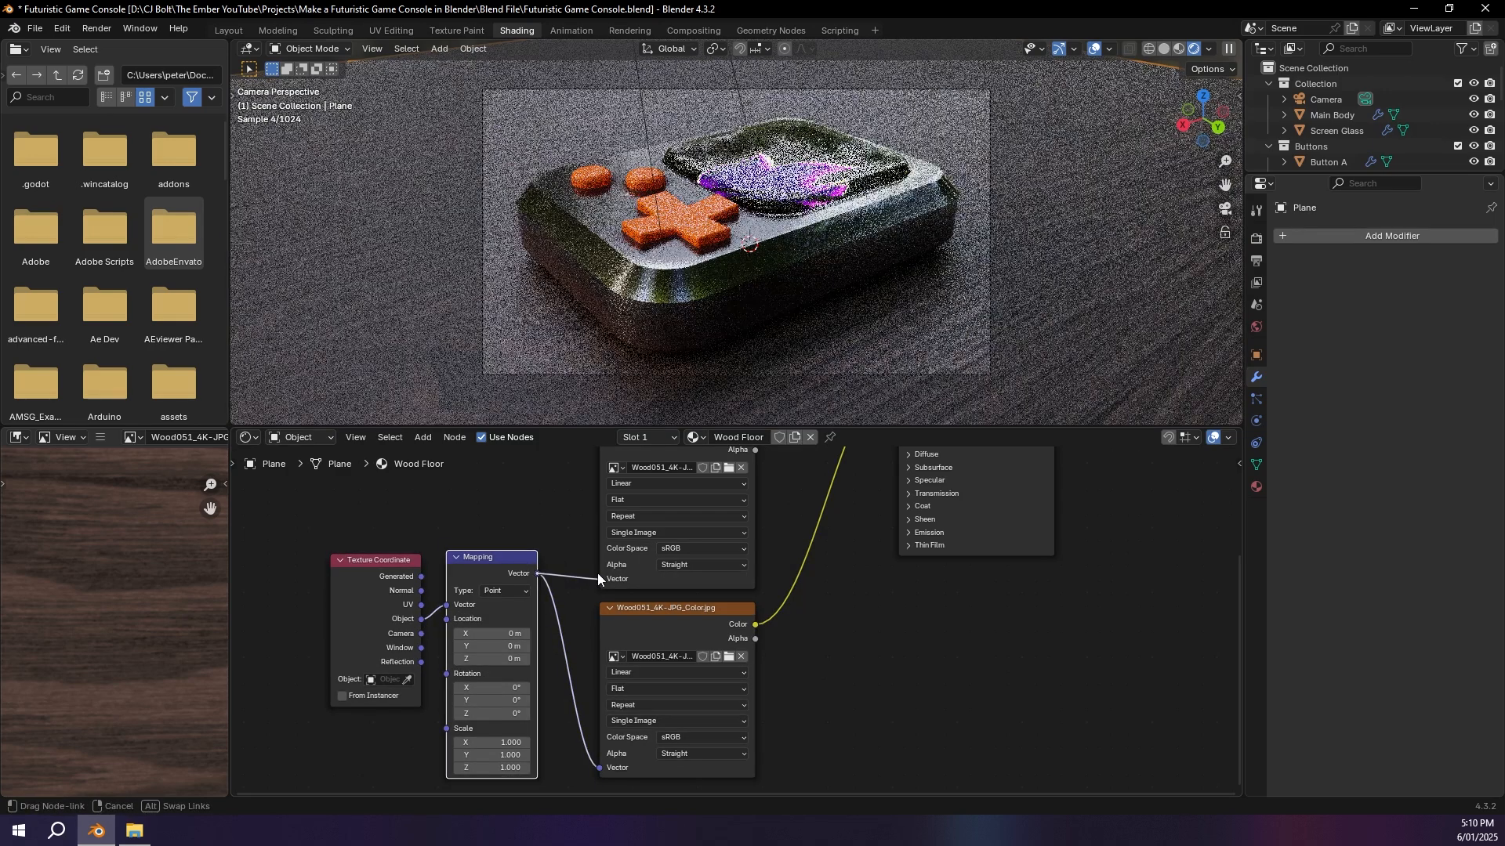
Step: Try a Mapping scale of -4.500 on X, Y and Z for the wood textures
drag(491, 742, 405, 767)
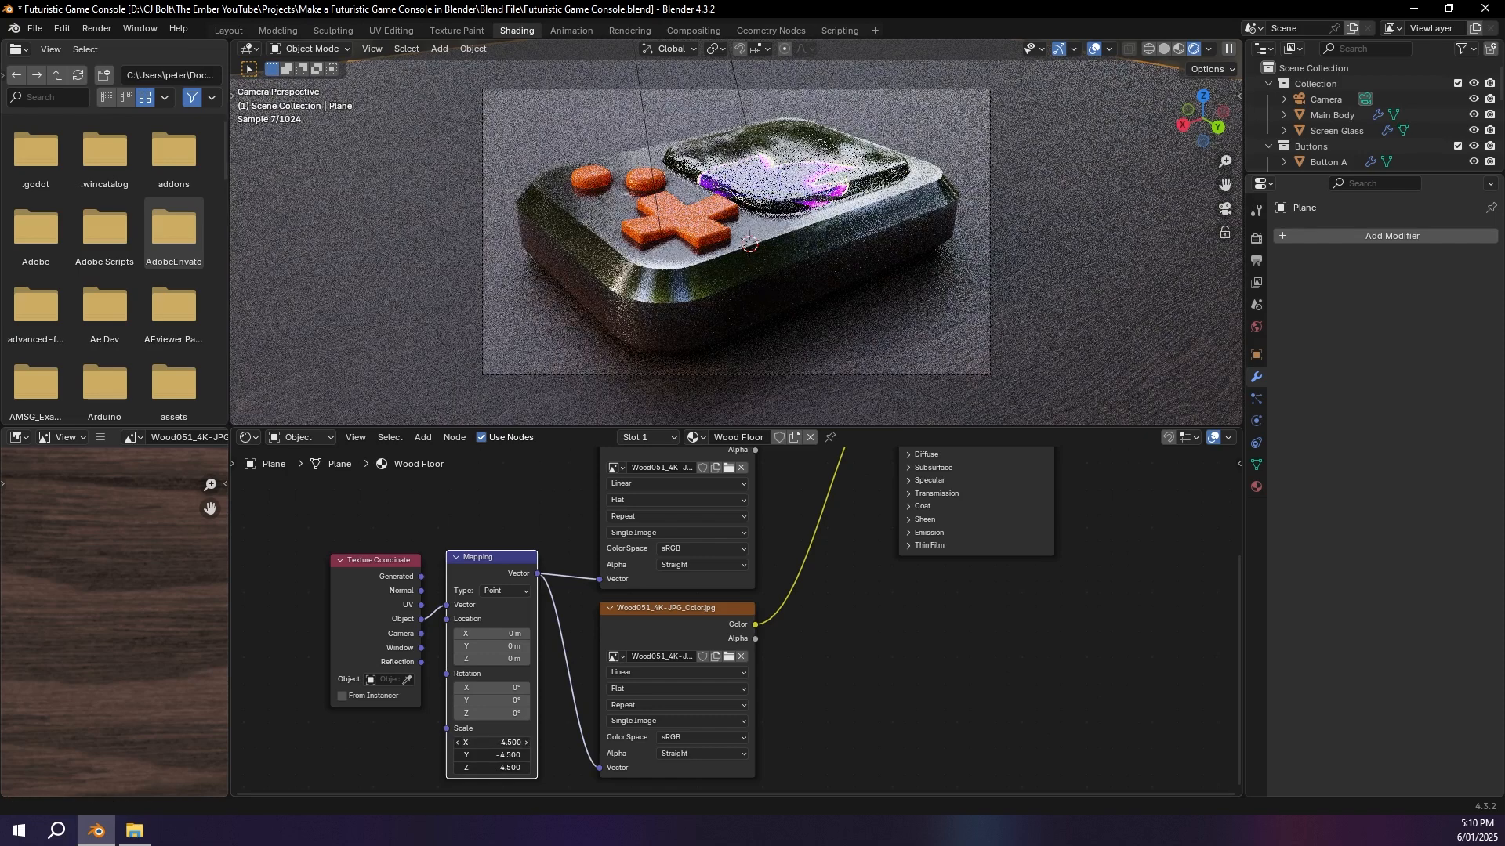
key(KP_0)
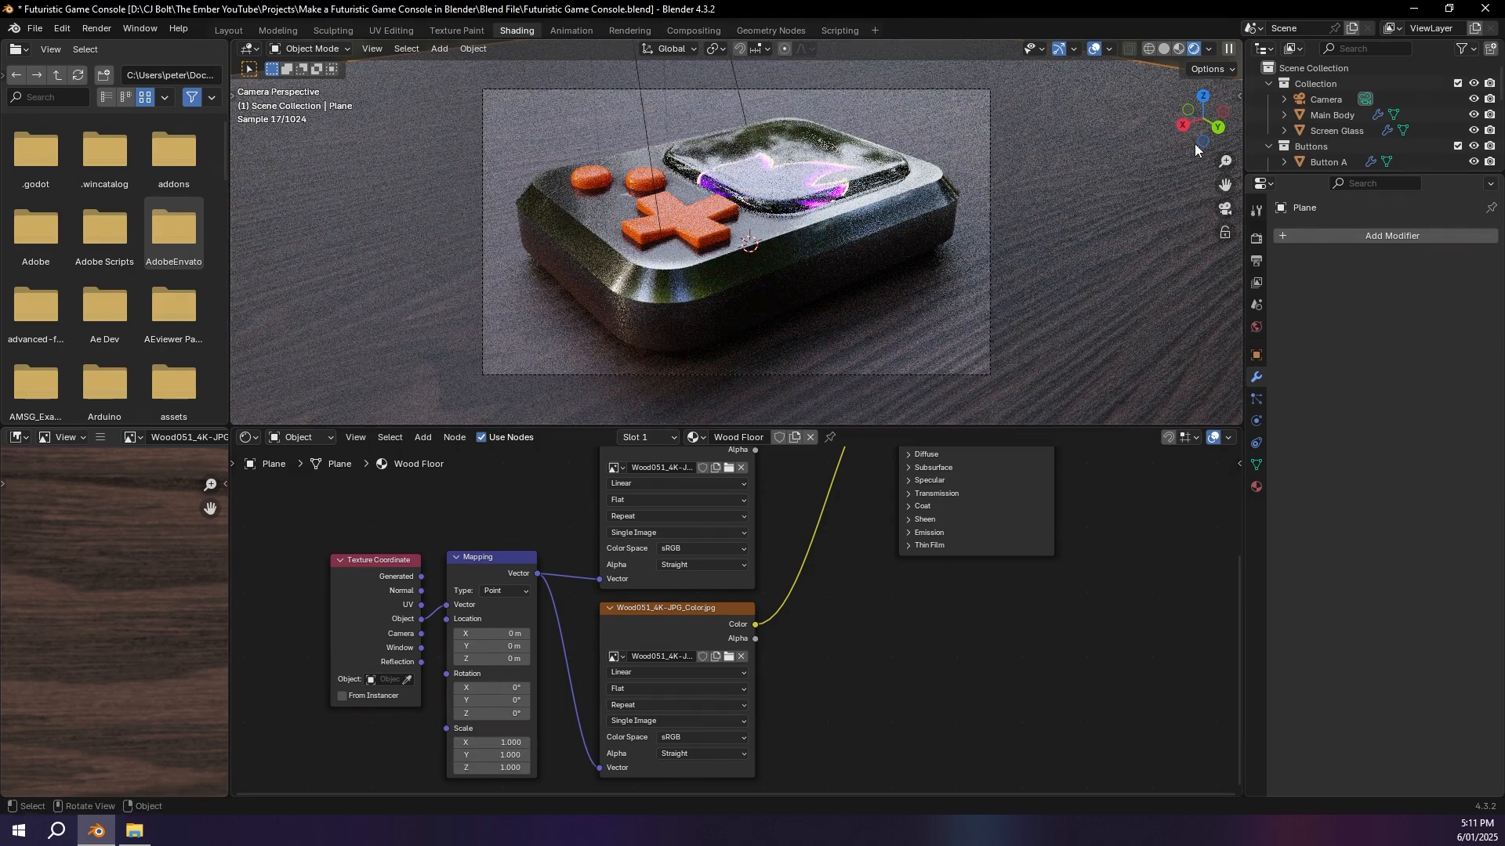
Step: Preview the console and wood floor from outside the camera with Scene World and Scene Lights enabled in the viewport
middle_drag(914, 191, 924, 239)
scroll(933, 172, down, 7)
middle_drag(933, 172, 895, 218)
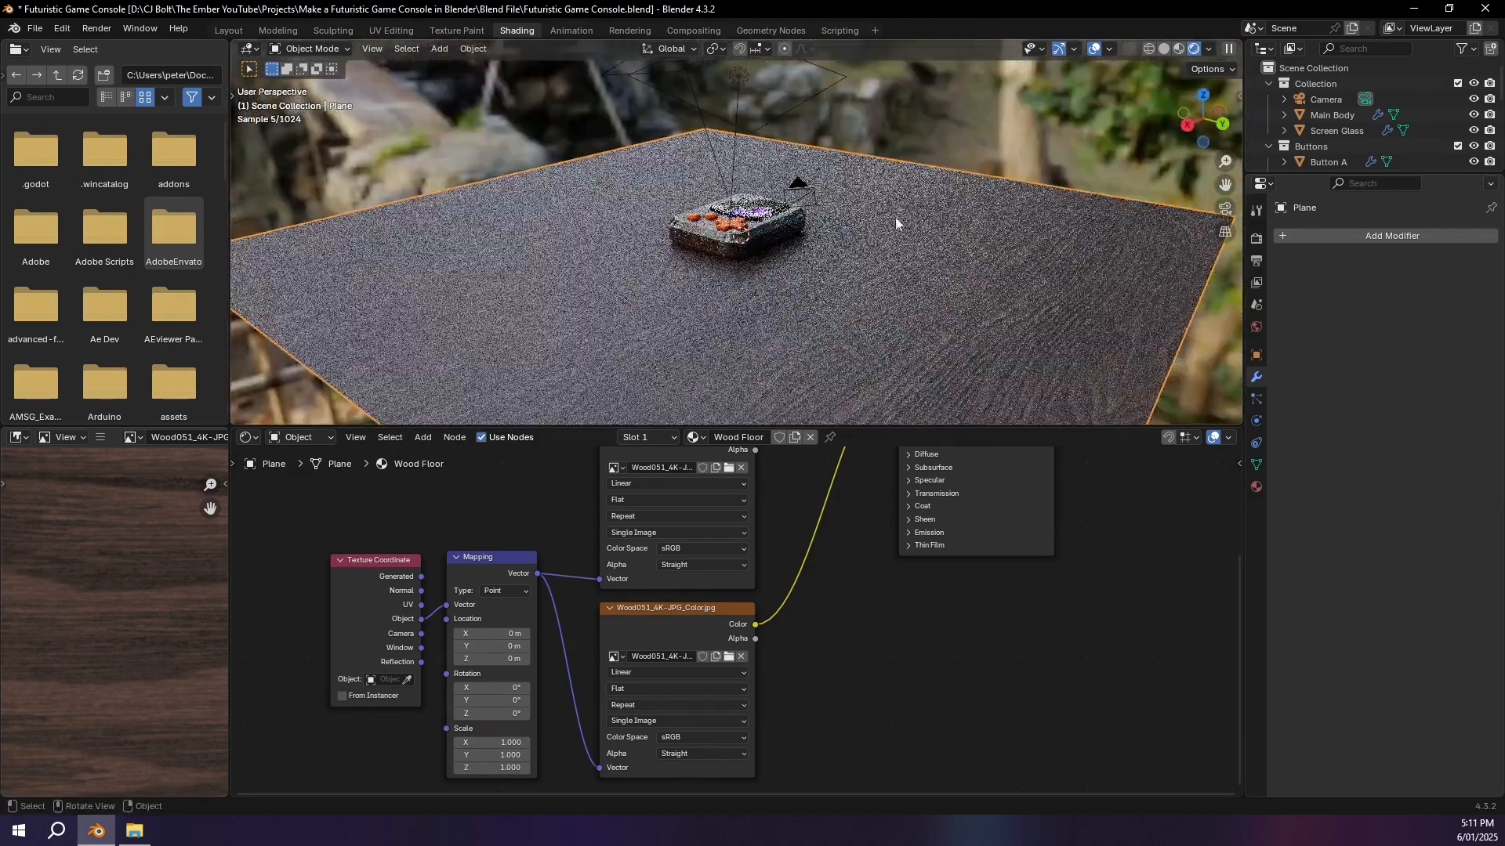
click(1209, 48)
click(1124, 193)
scroll(823, 249, up, 8)
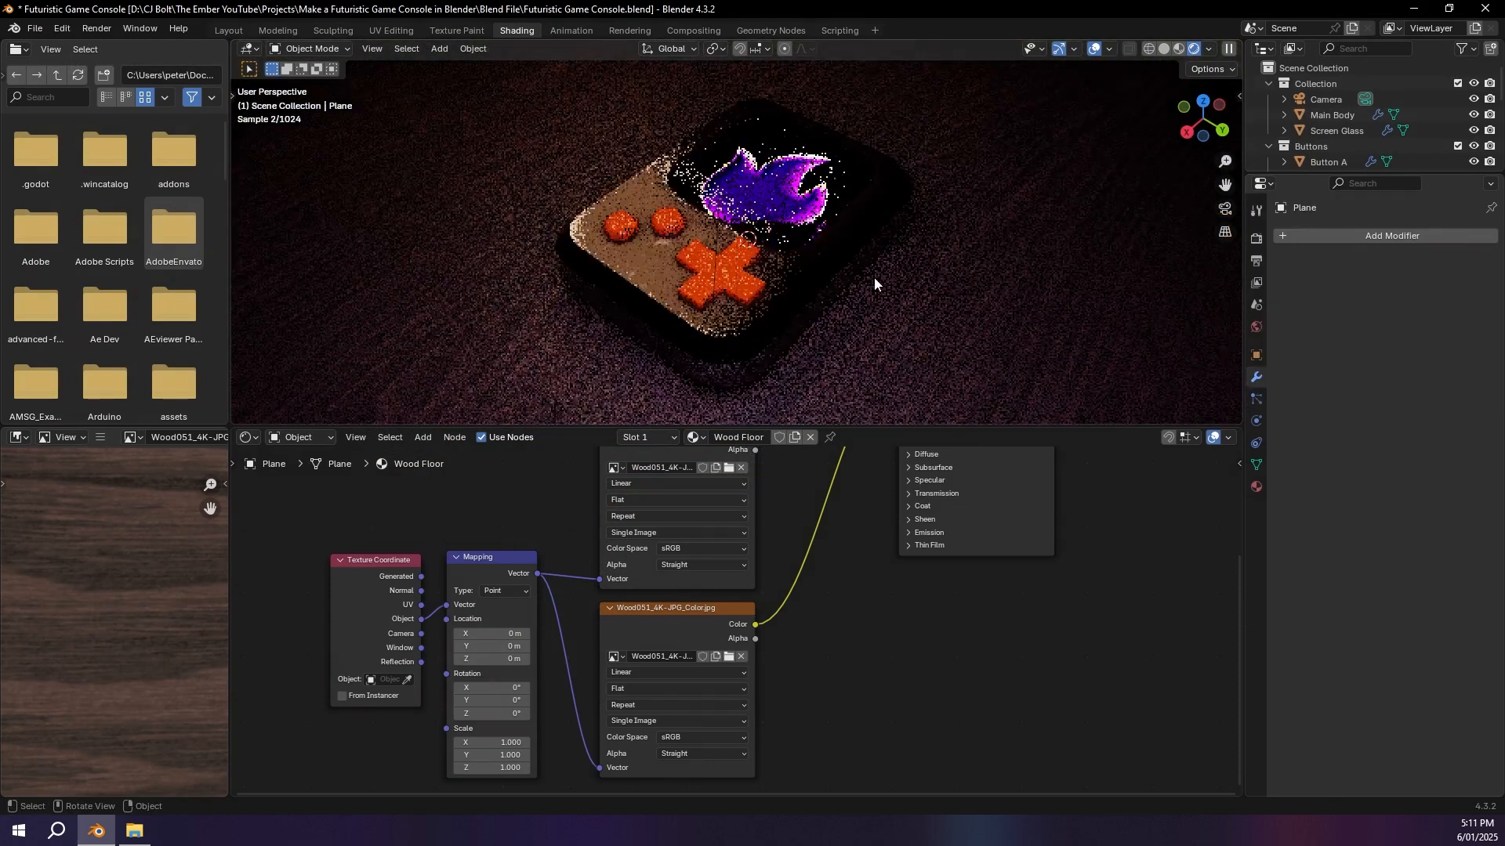
click(1208, 49)
click(1131, 182)
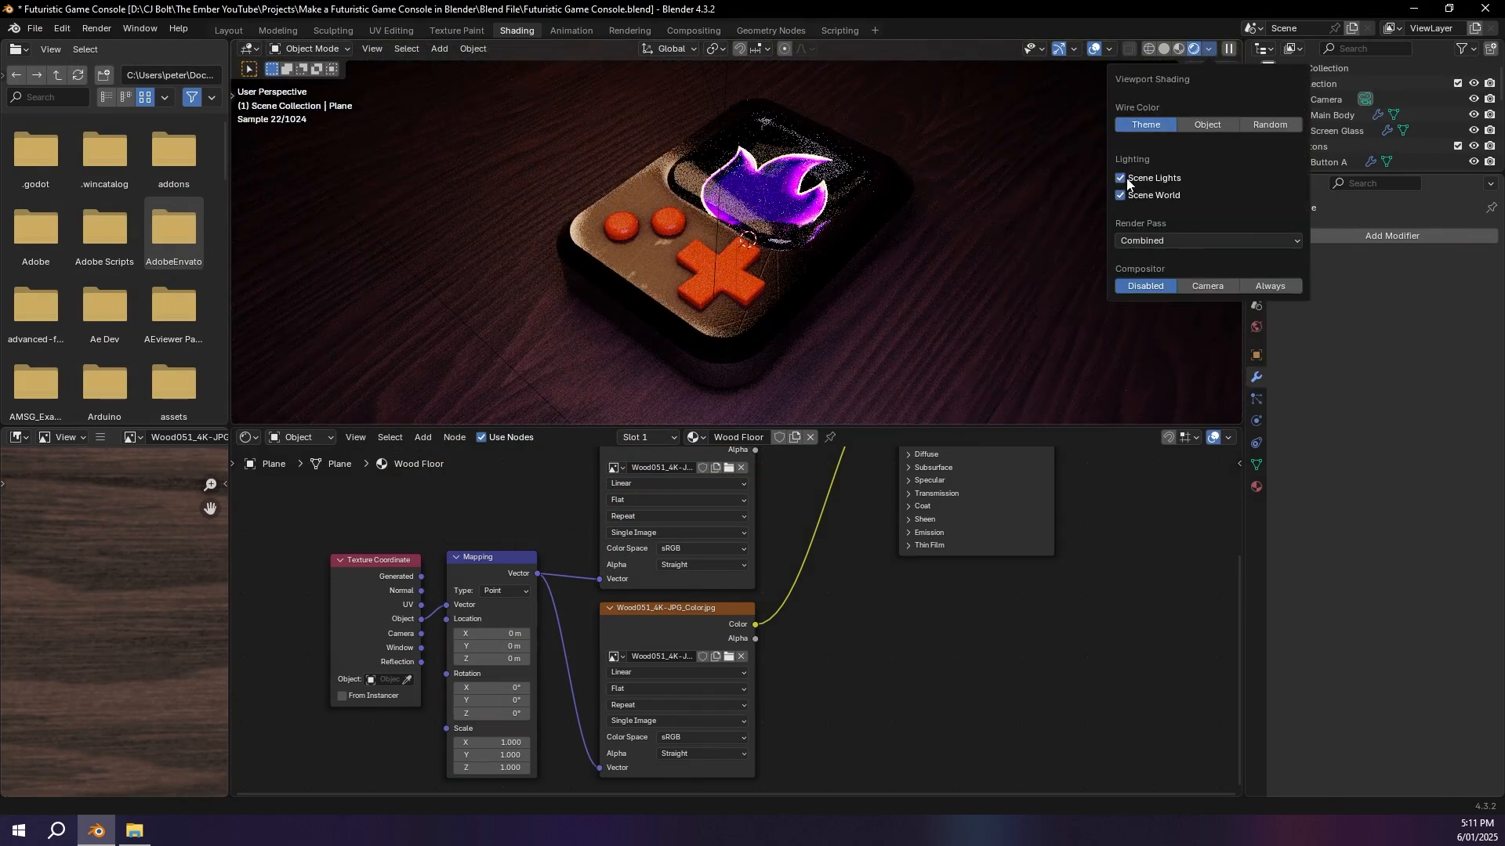
Step: Delete the two area lights, Area and Area.001, from the scene
scroll(846, 219, down, 5)
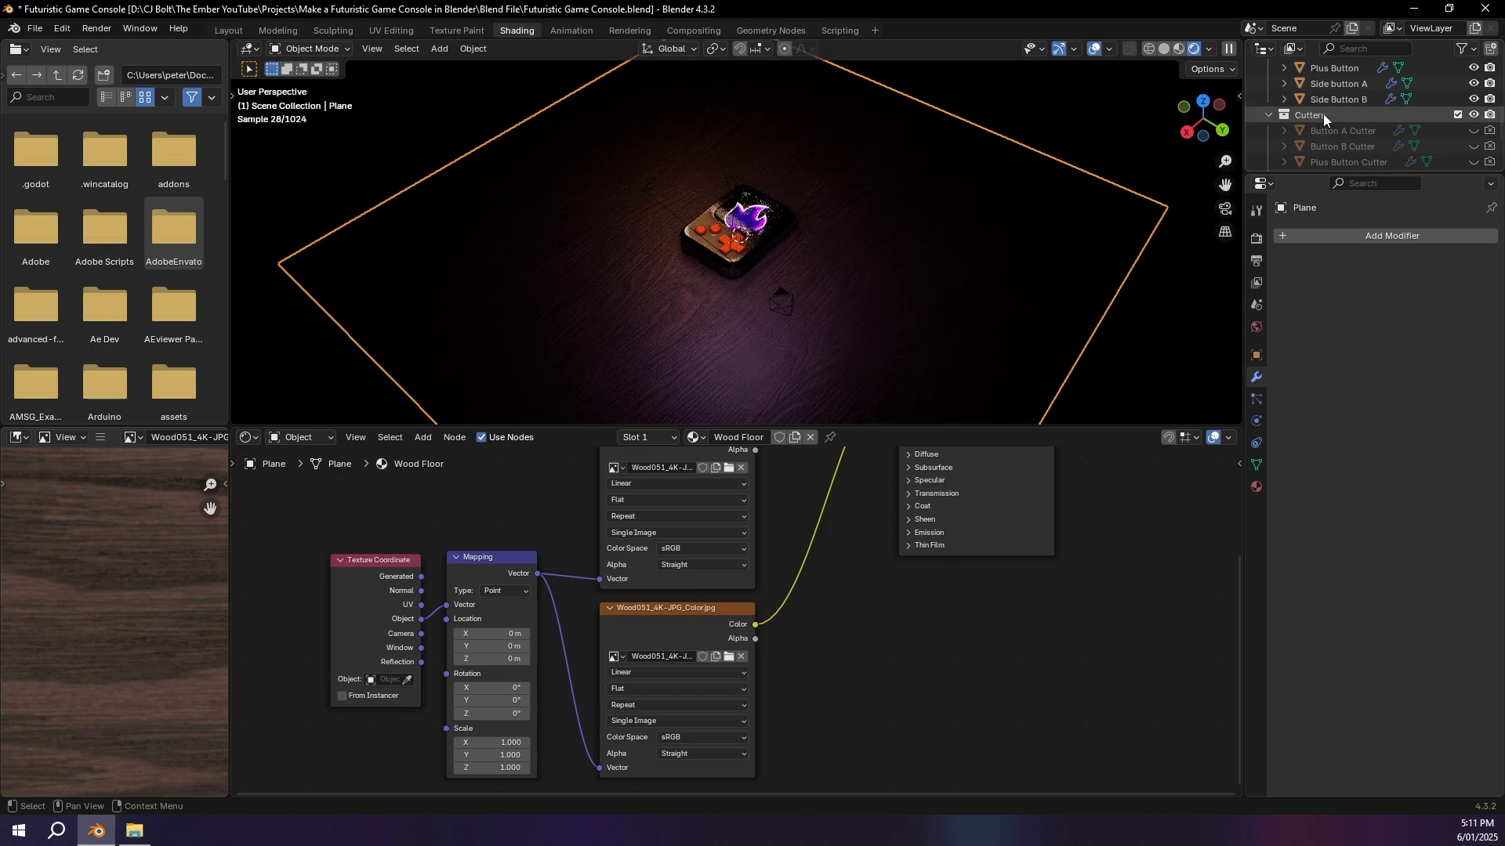
scroll(1323, 118, down, 5)
click(1318, 138)
ctrl+click(1302, 125)
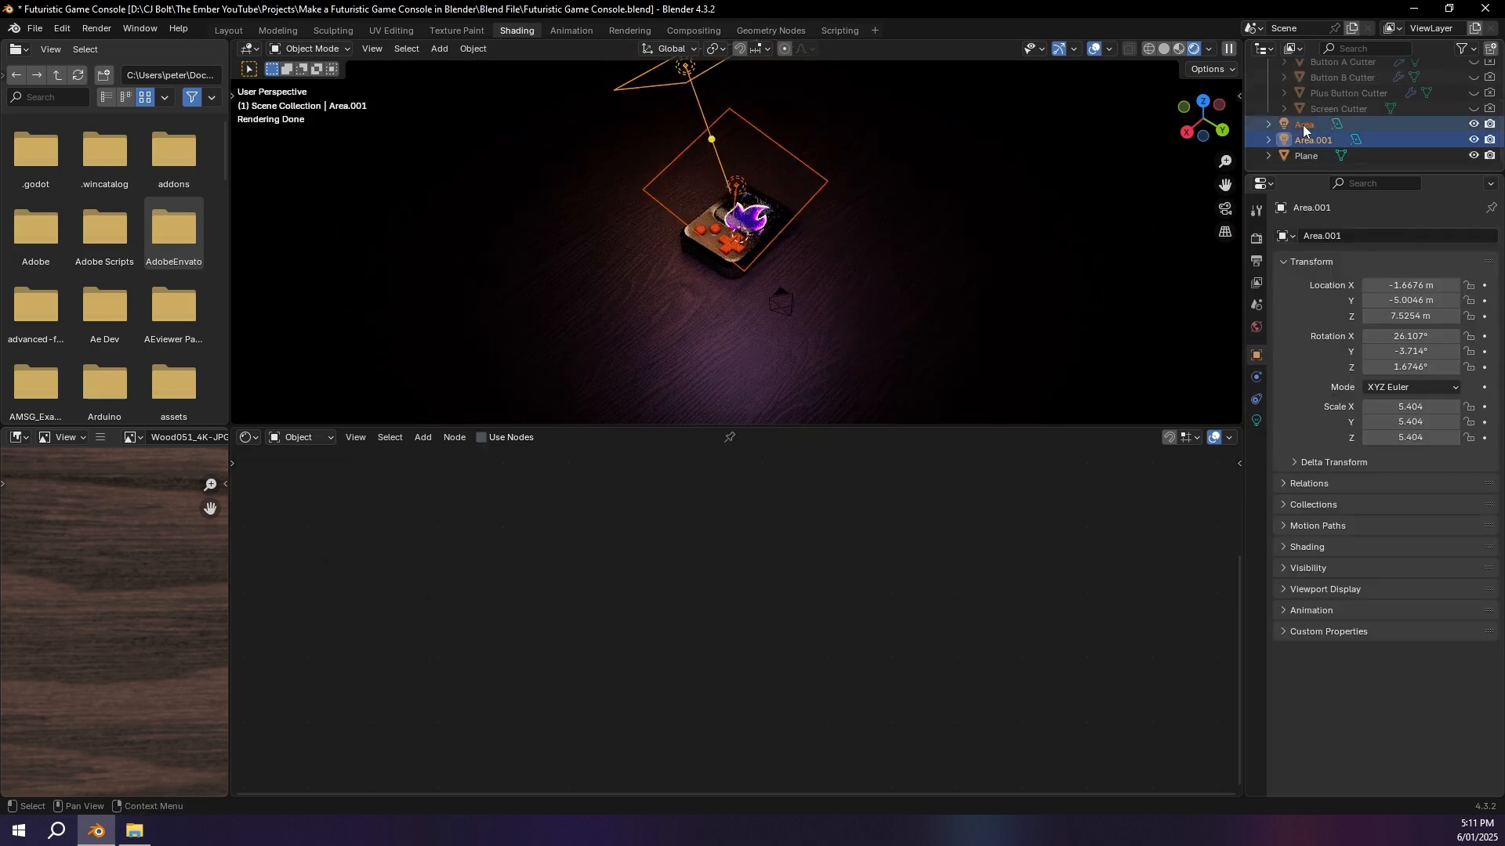
key(Delete)
Step: Restore the viewport's preview HDRI lighting by disabling Scene World, and return to the camera view
click(1208, 49)
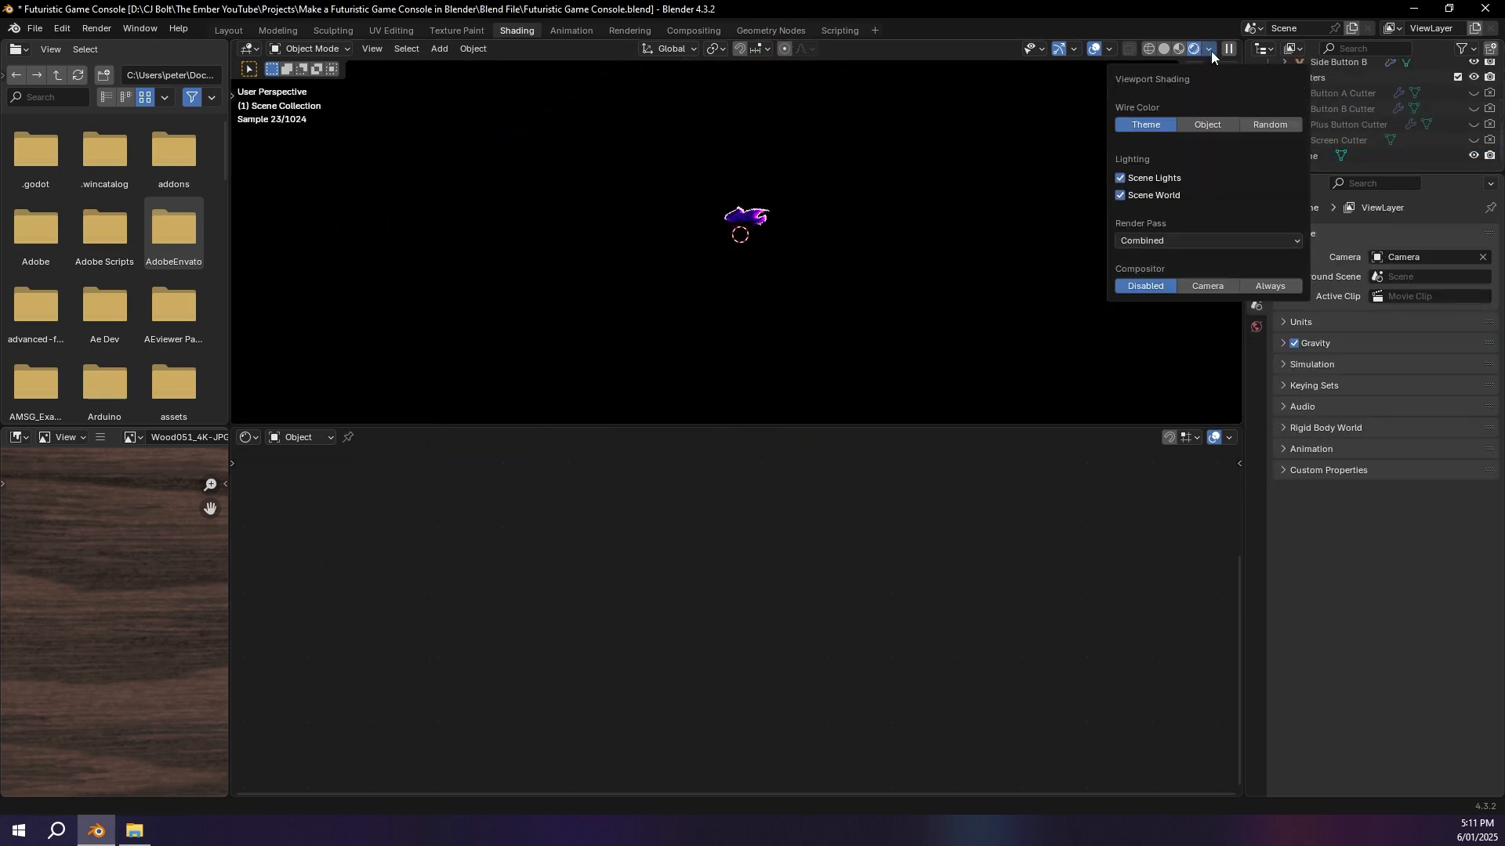
click(1132, 181)
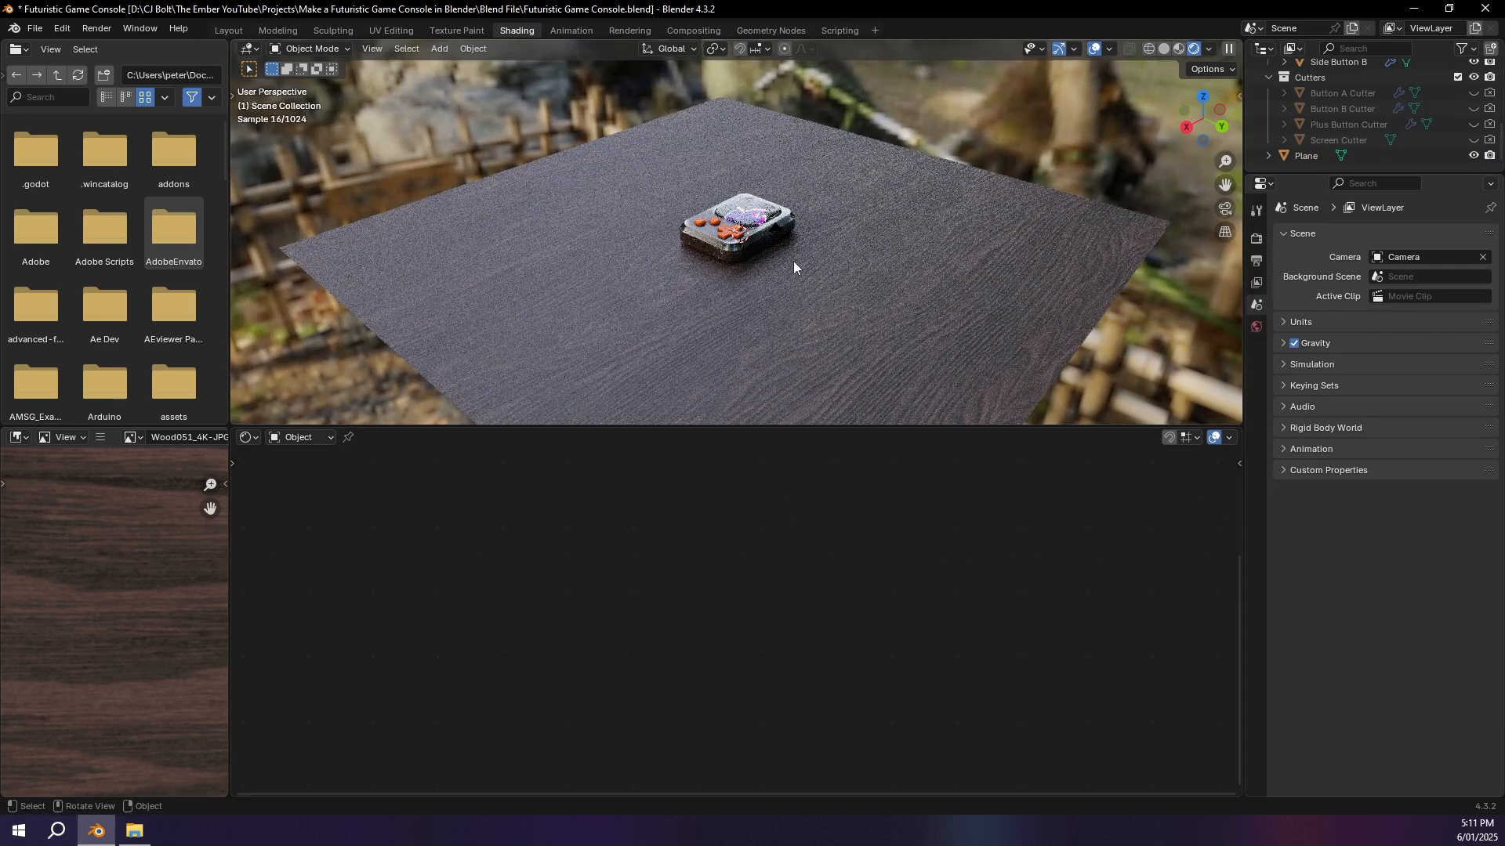
key(KP_0)
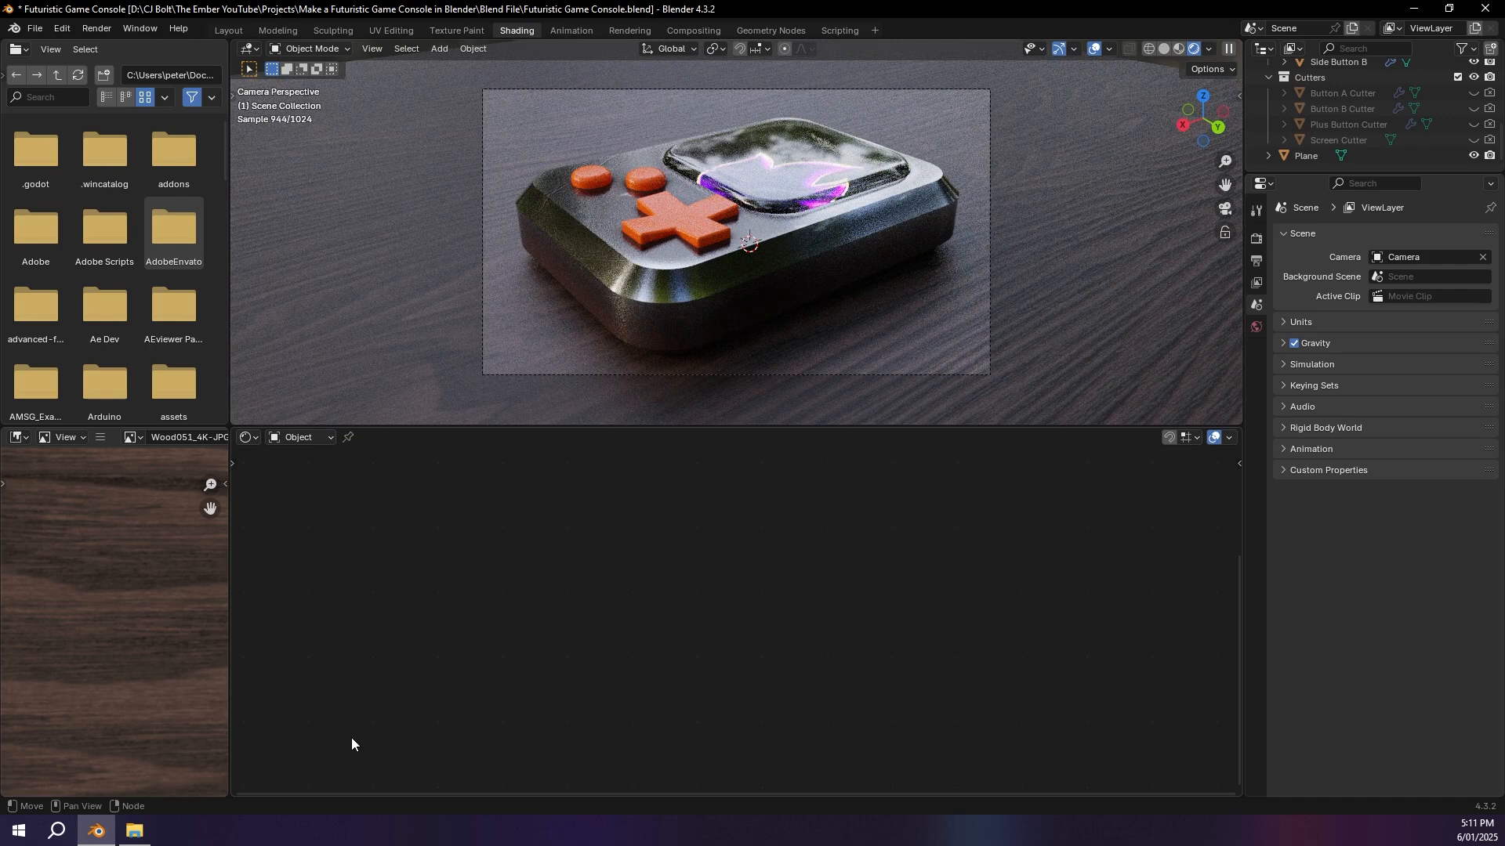
Step: Search the system for Blender 4.3 and follow its shortcut's file location to the installation folder
click(18, 829)
click(685, 716)
key(super)
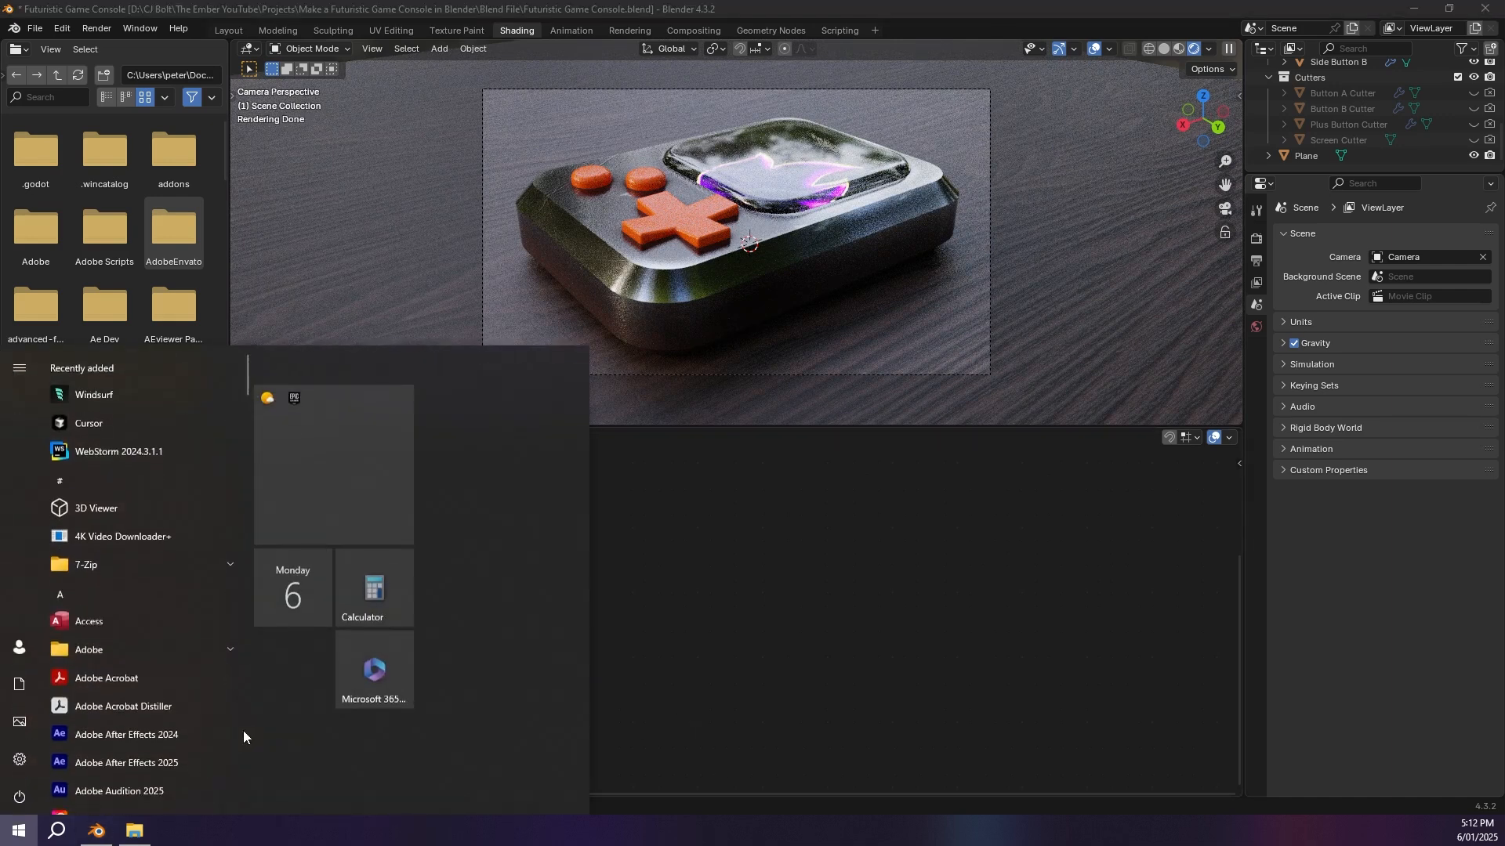
text(blender)
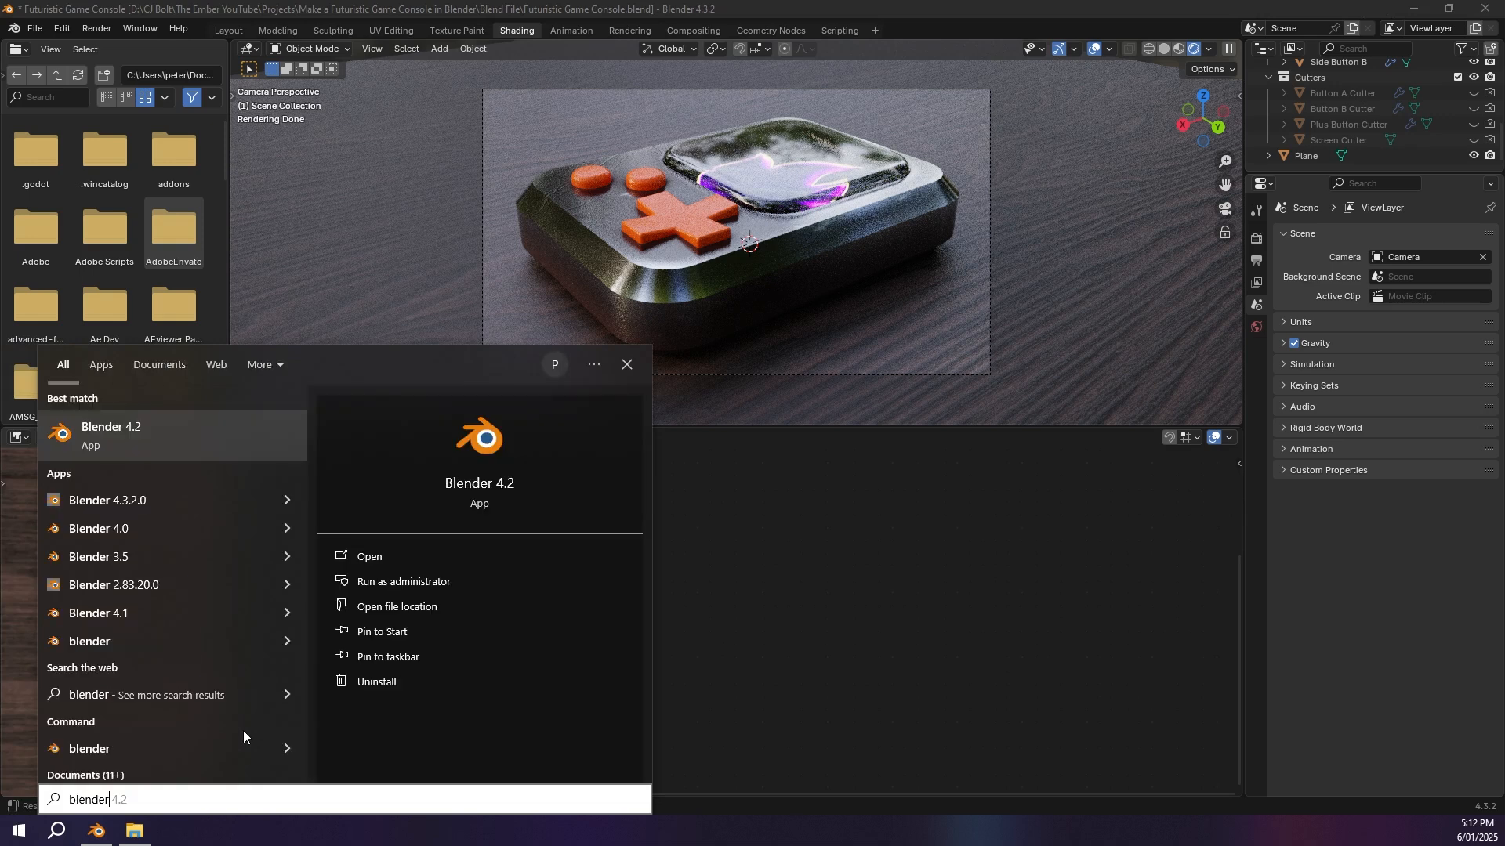
text( 4.3)
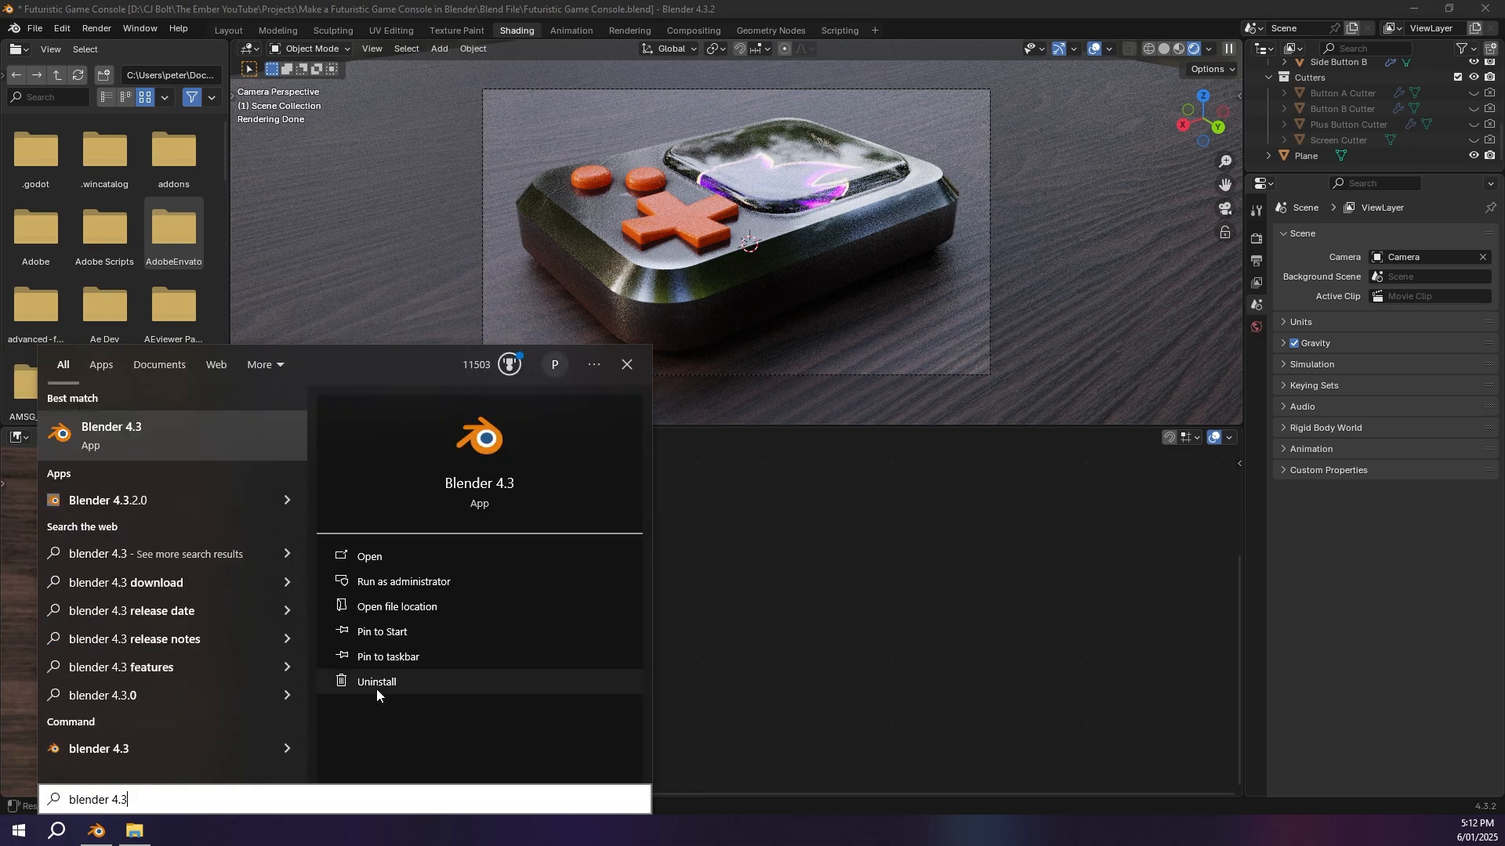
click(427, 608)
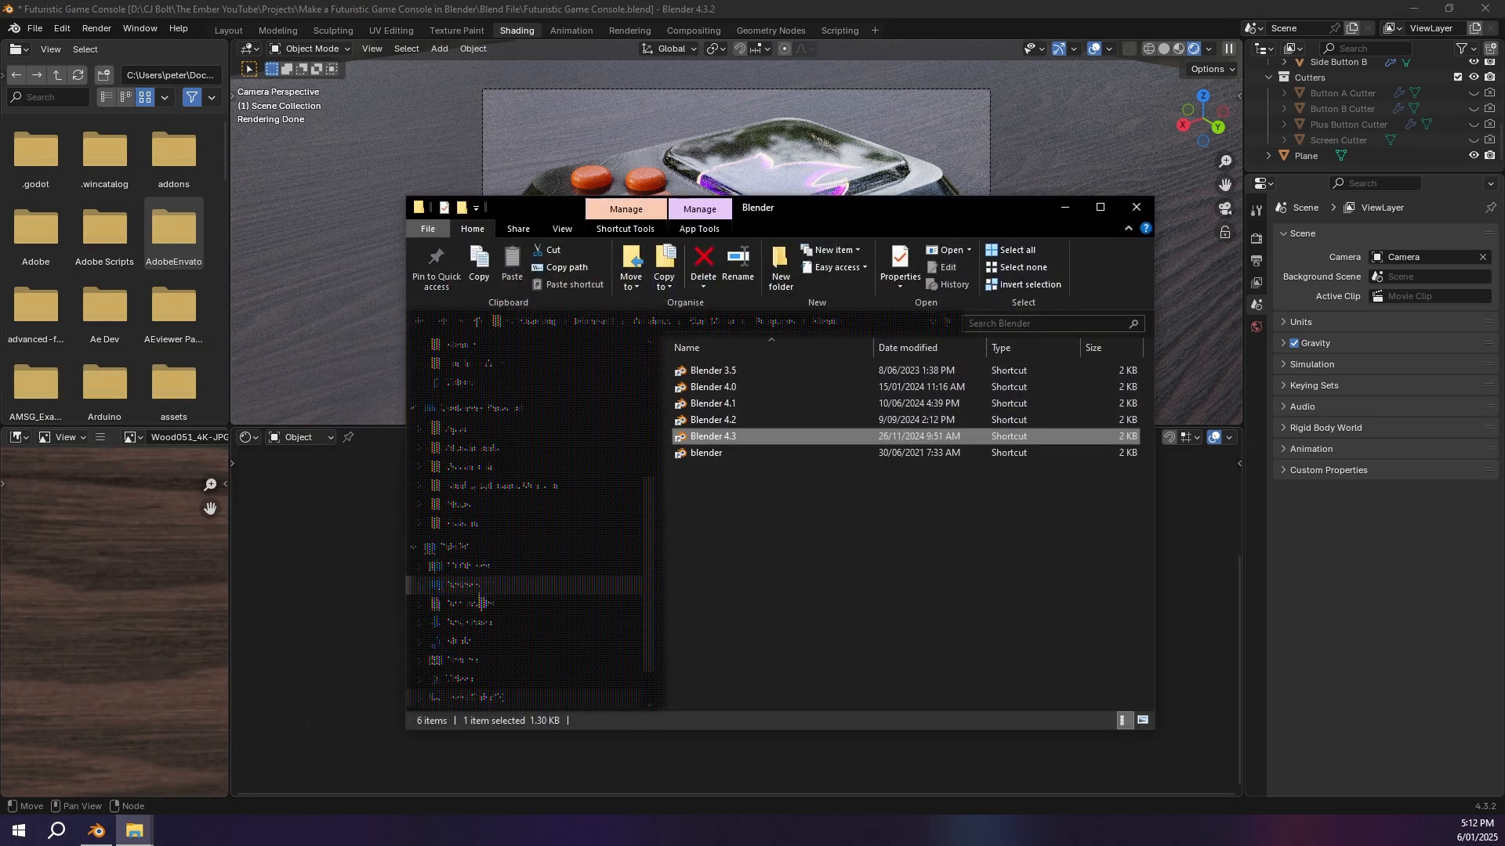
right_click(730, 436)
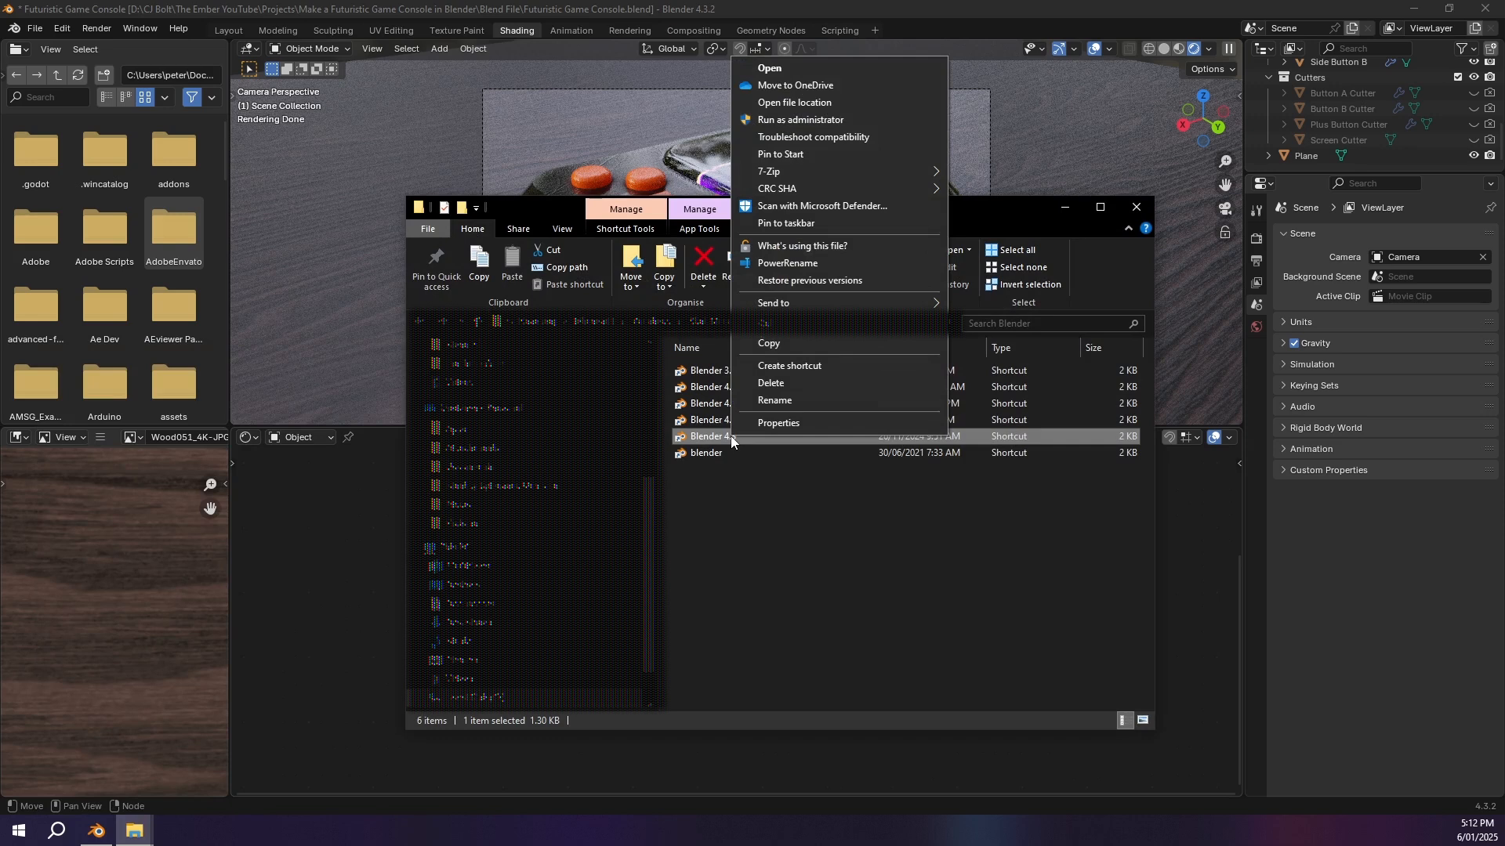
click(831, 104)
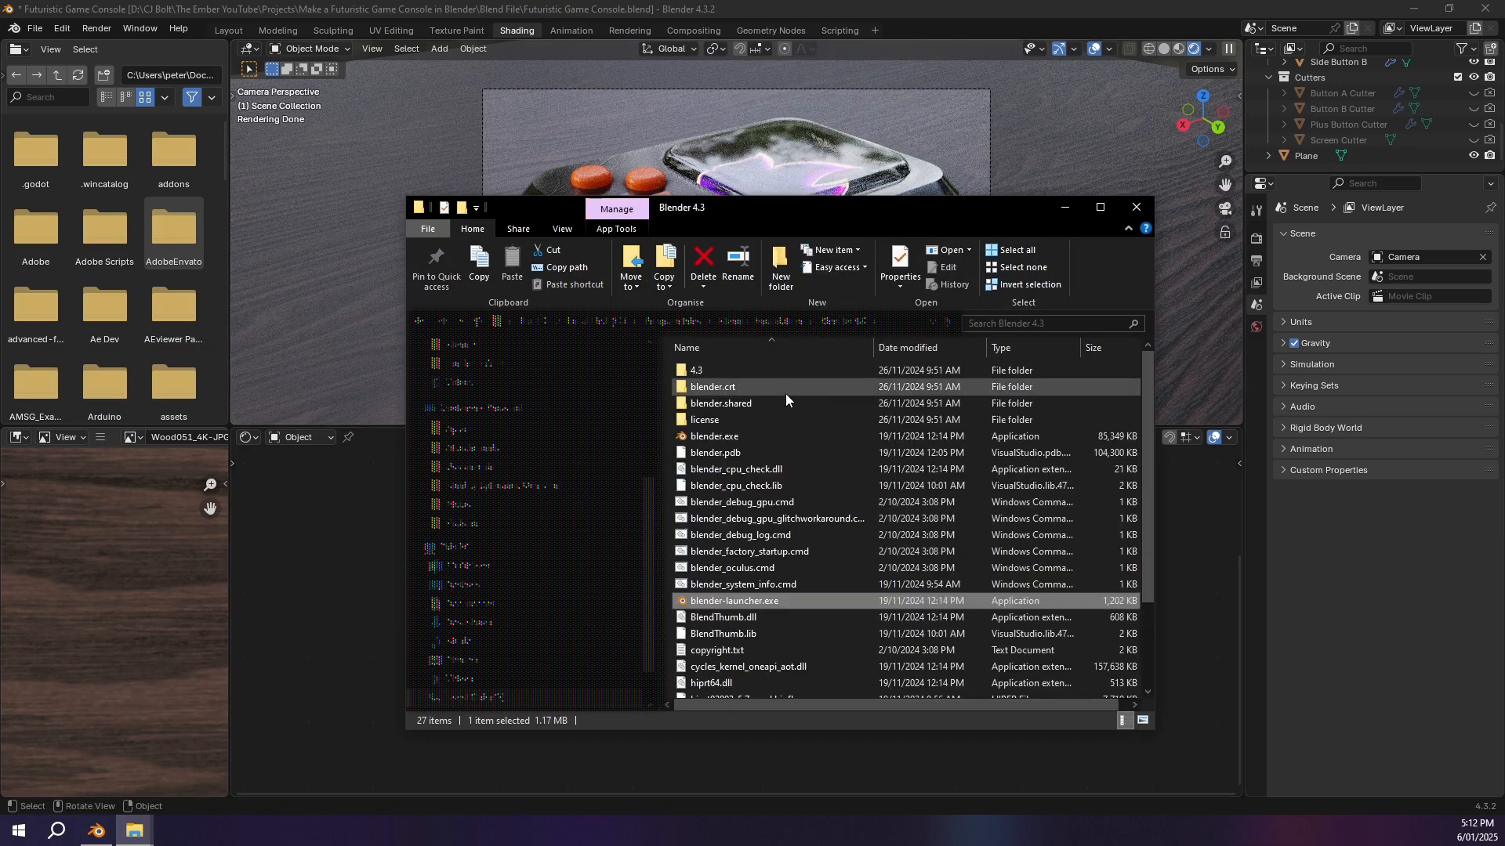
Step: Browse through the 4.3, datafiles, studiolights and world folders and copy forest.exr
double_click(752, 371)
double_click(750, 373)
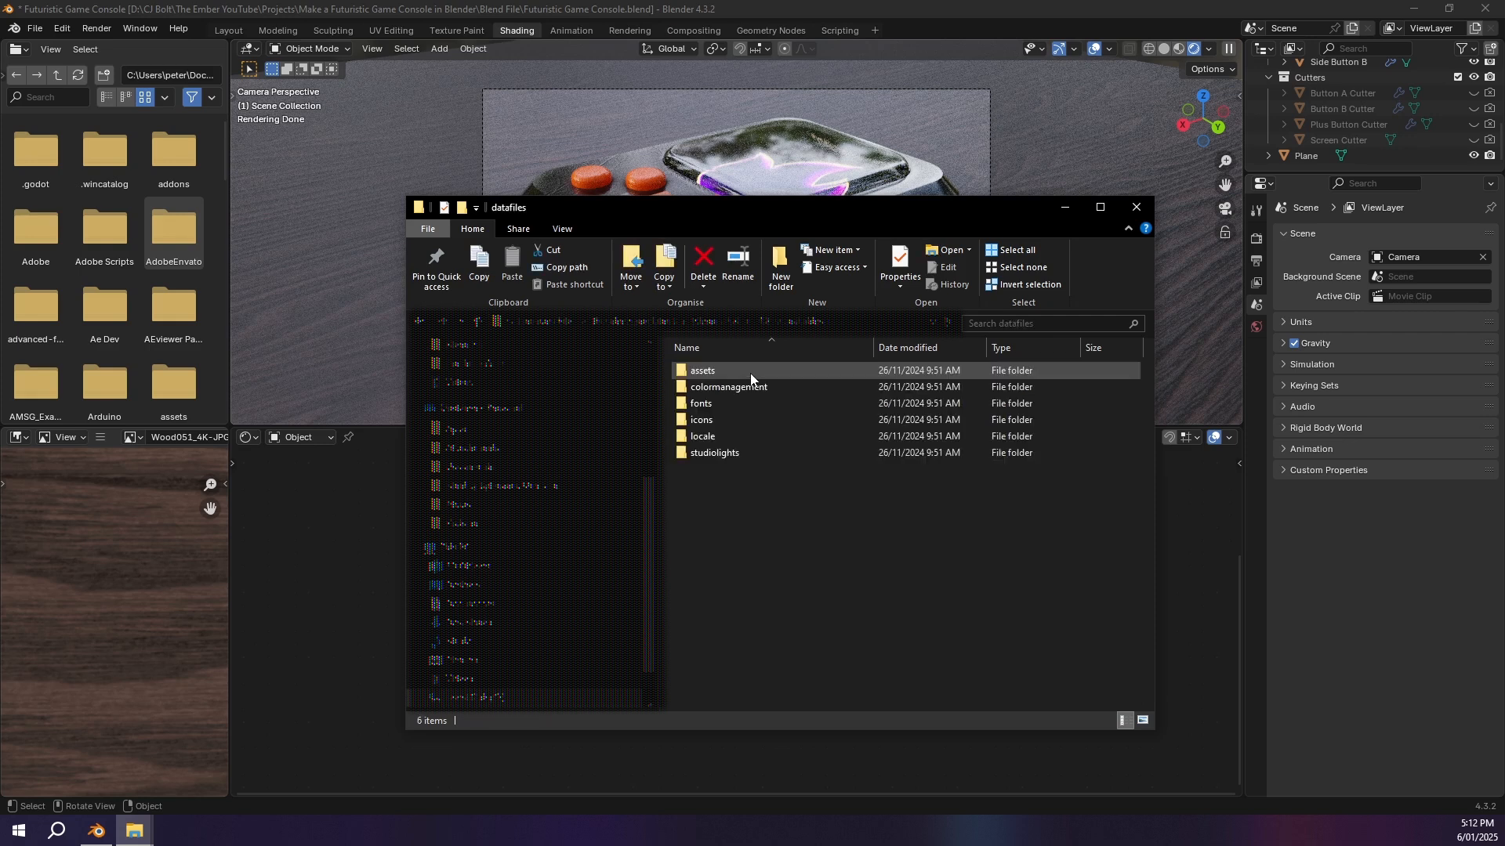
double_click(749, 453)
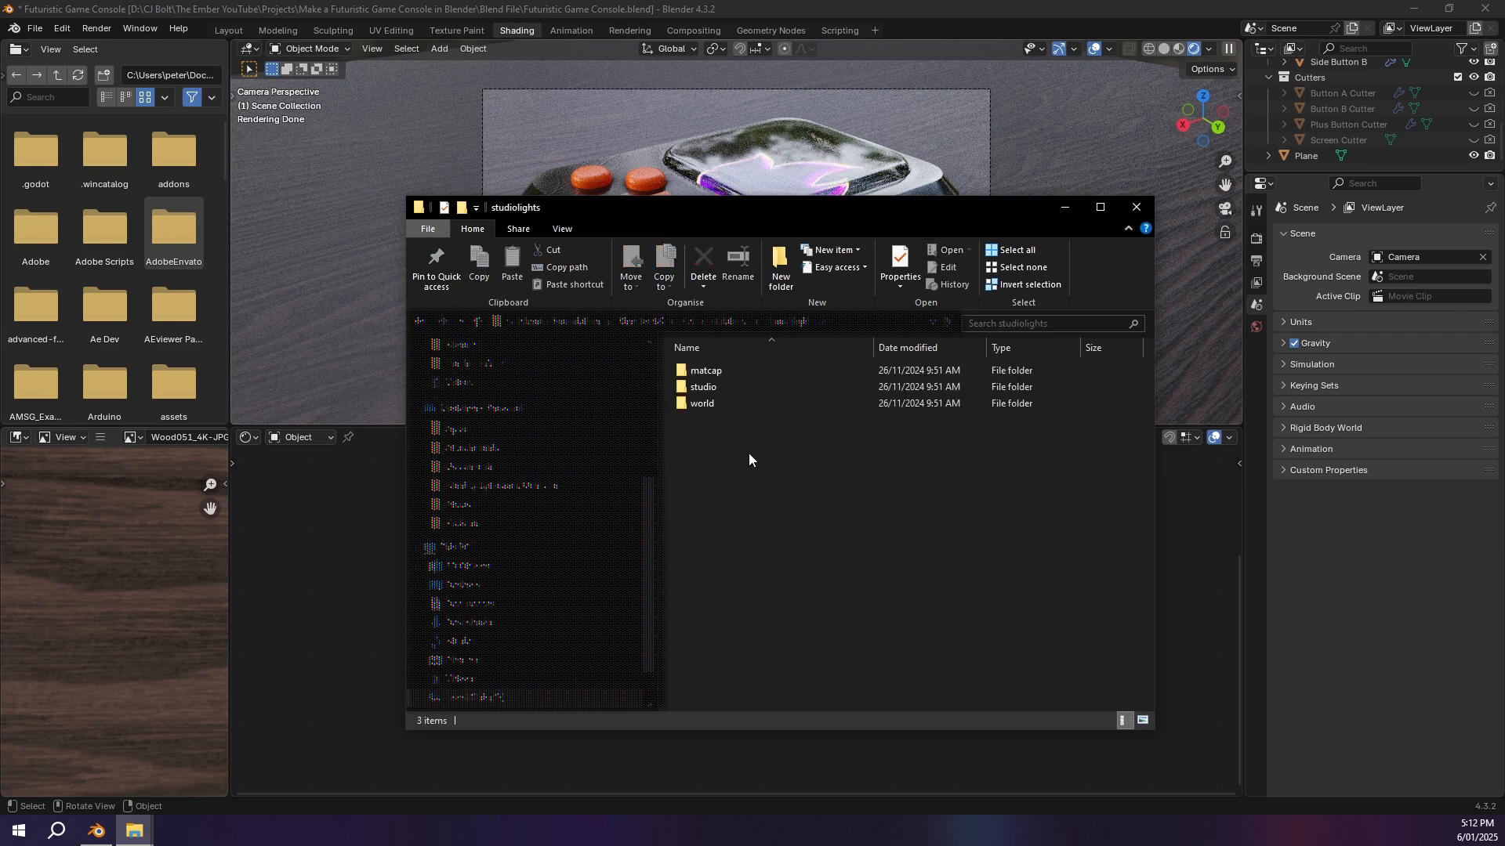
double_click(737, 401)
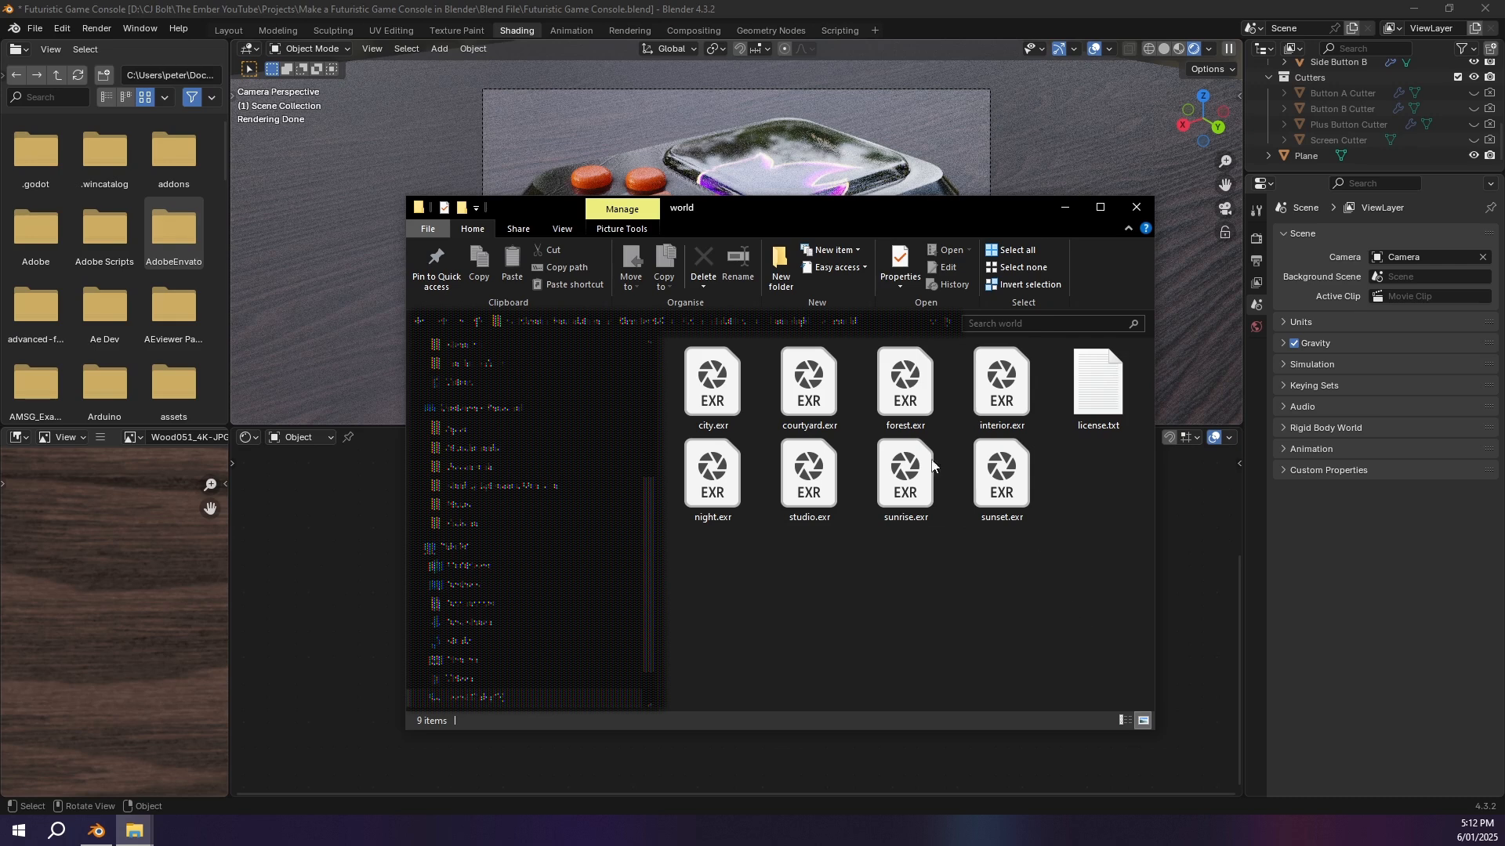
click(901, 389)
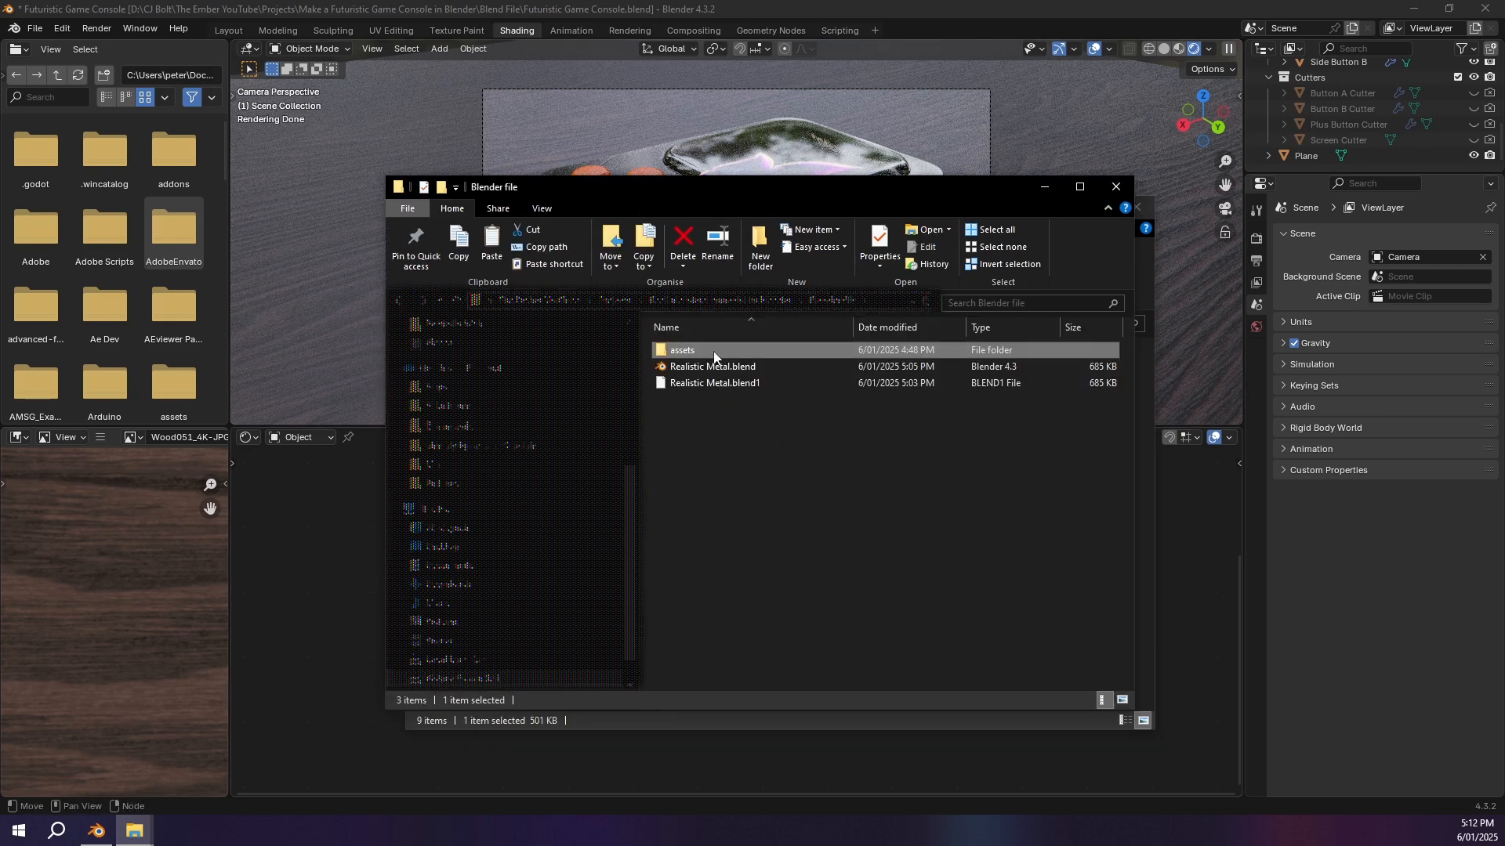
Step: Paste forest.exr into the Realistic Metal project's assets folder and switch back to Blender
double_click(713, 353)
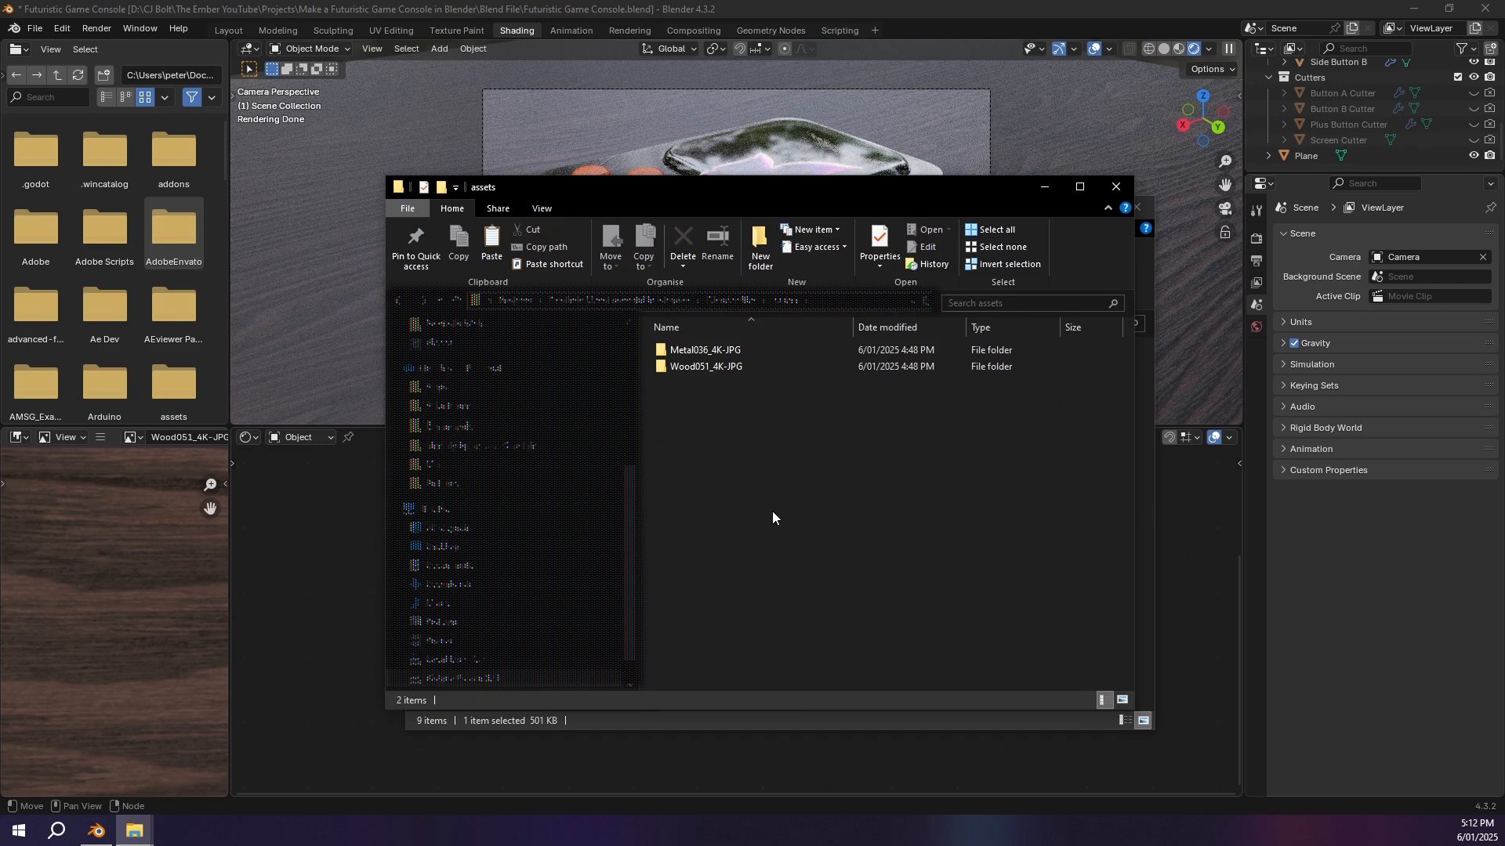
key(ctrl+v)
click(1199, 506)
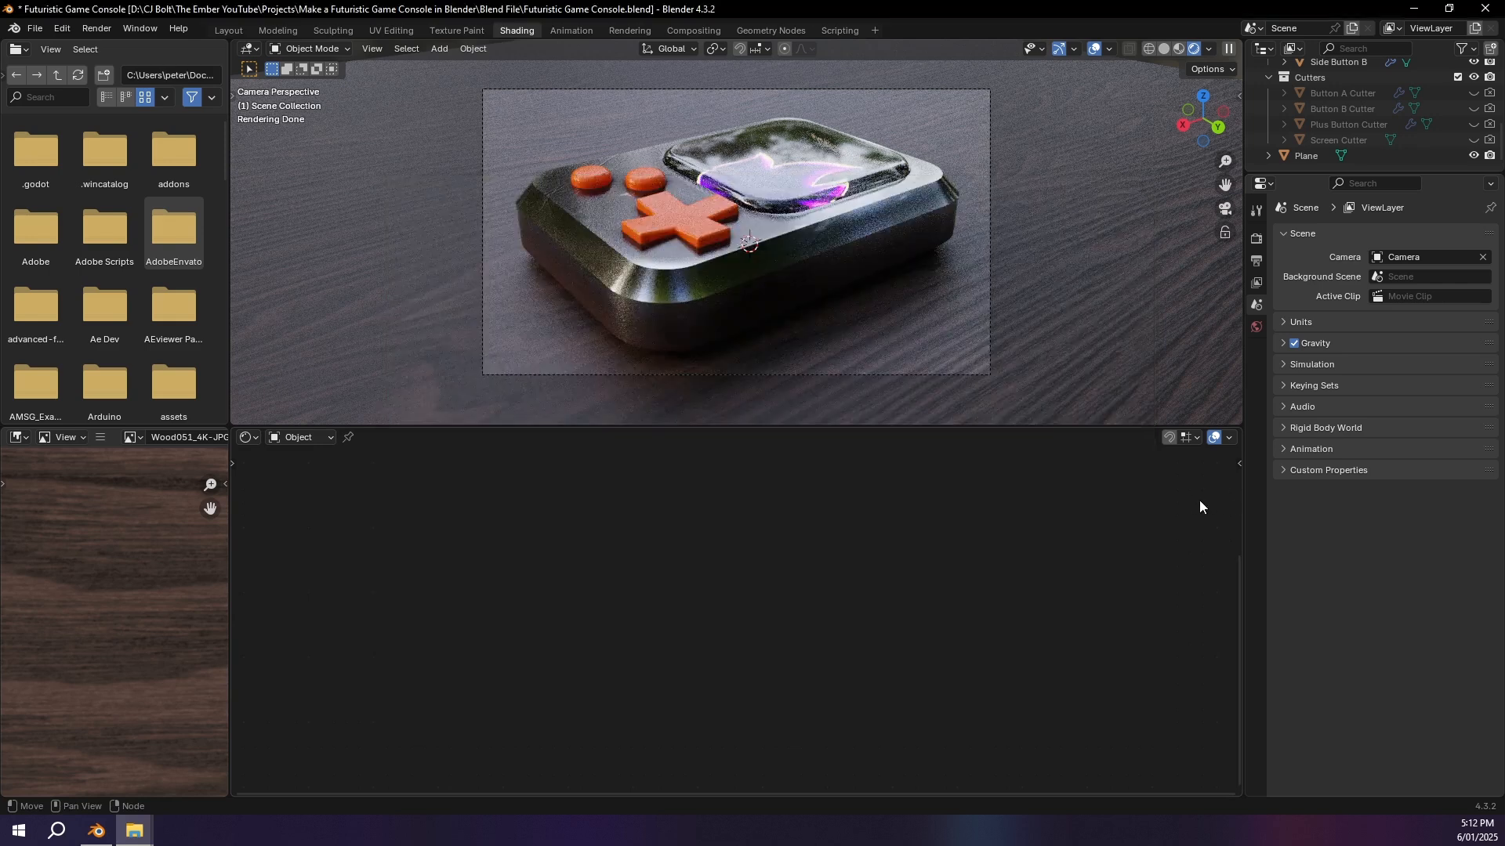
Step: Set the World background's color to an Environment Texture
click(1257, 332)
click(1369, 334)
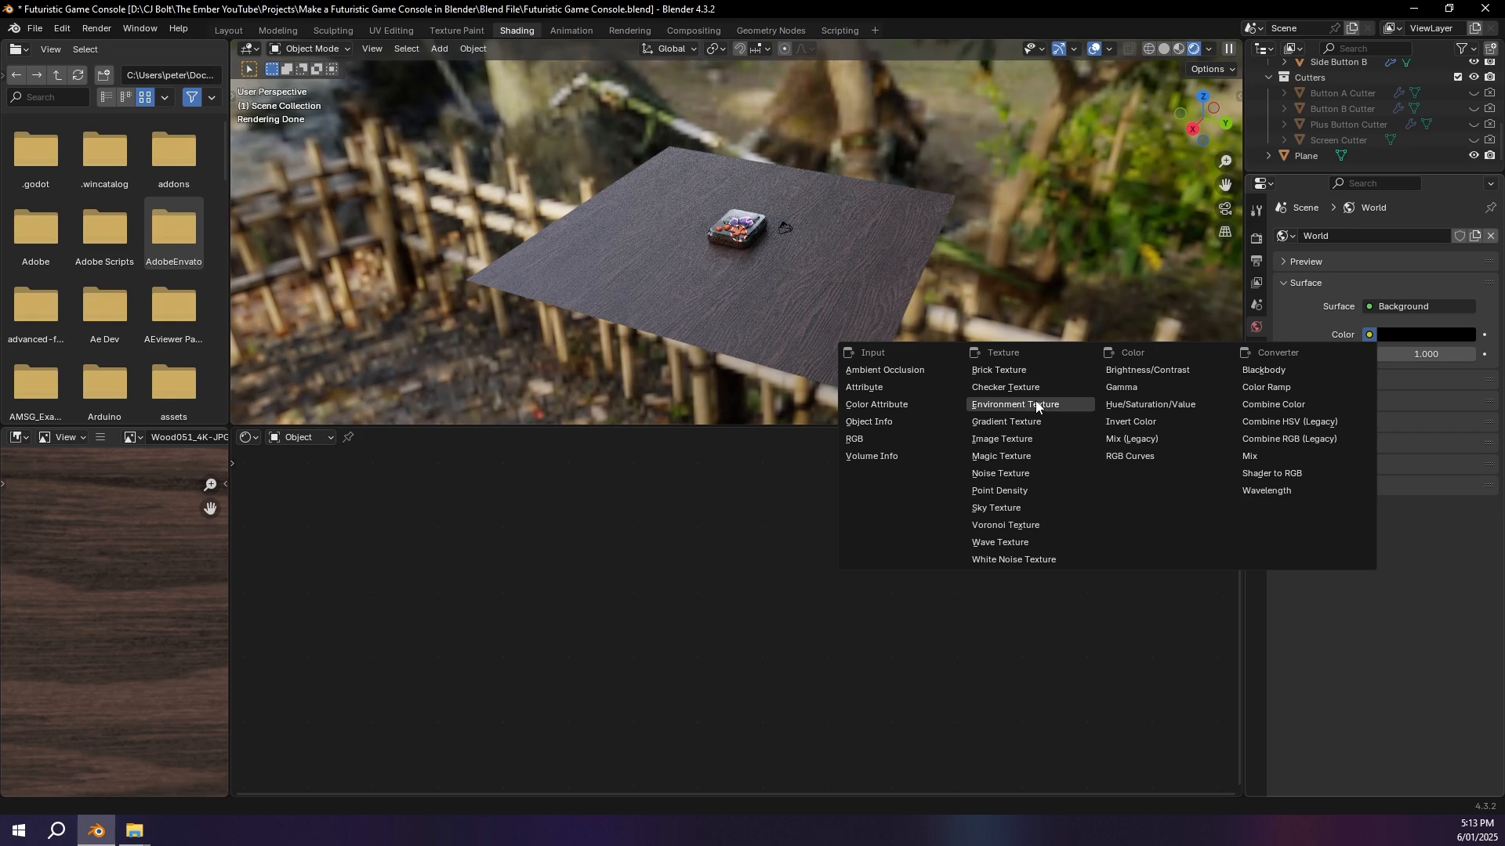
click(1018, 405)
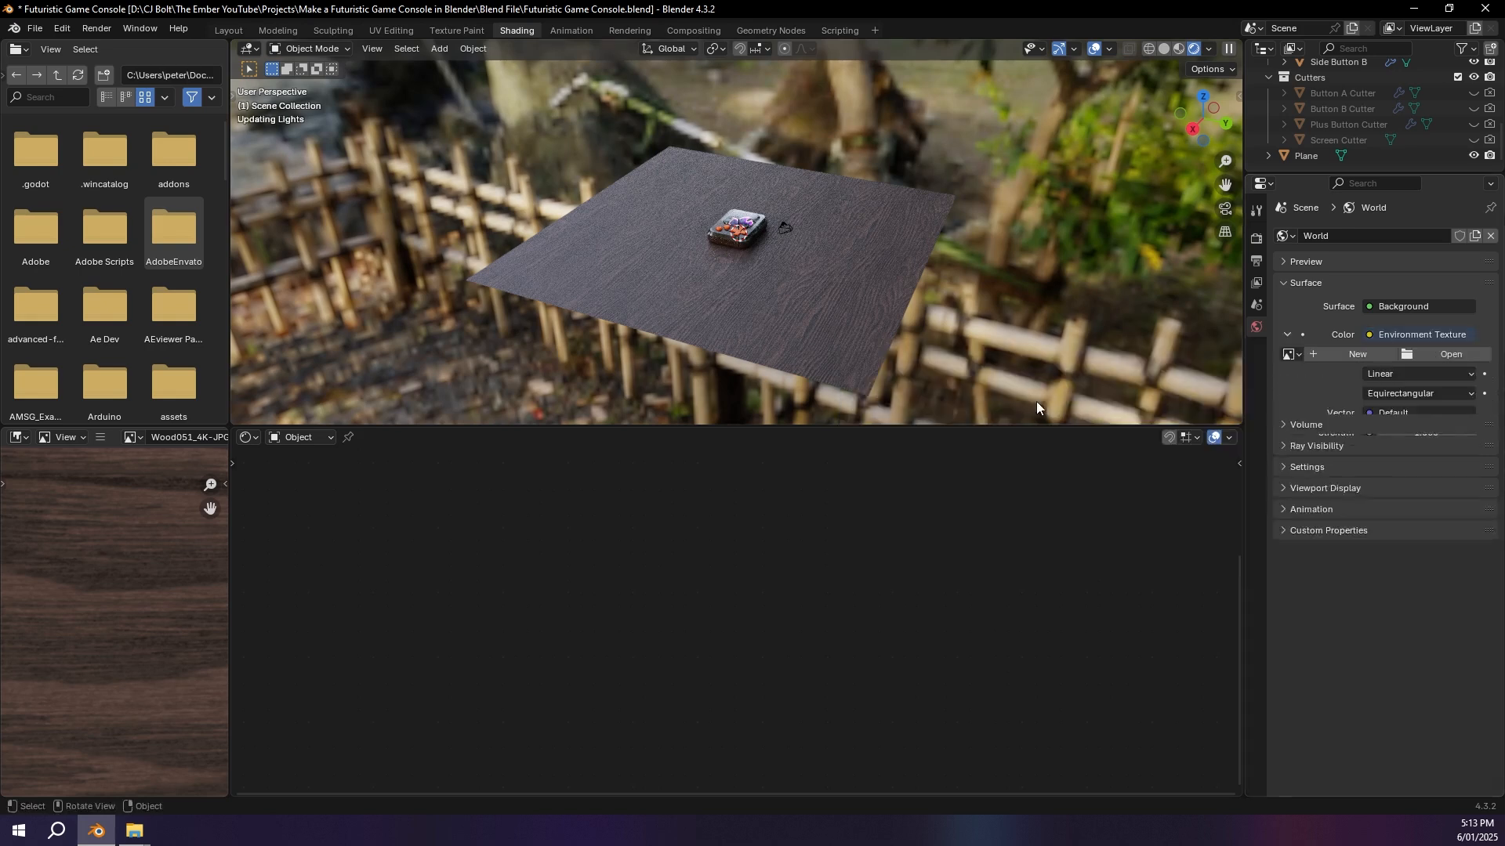
Step: Load forest.exr from the project's assets folder as the World background's environment texture
click(1450, 354)
double_click(602, 270)
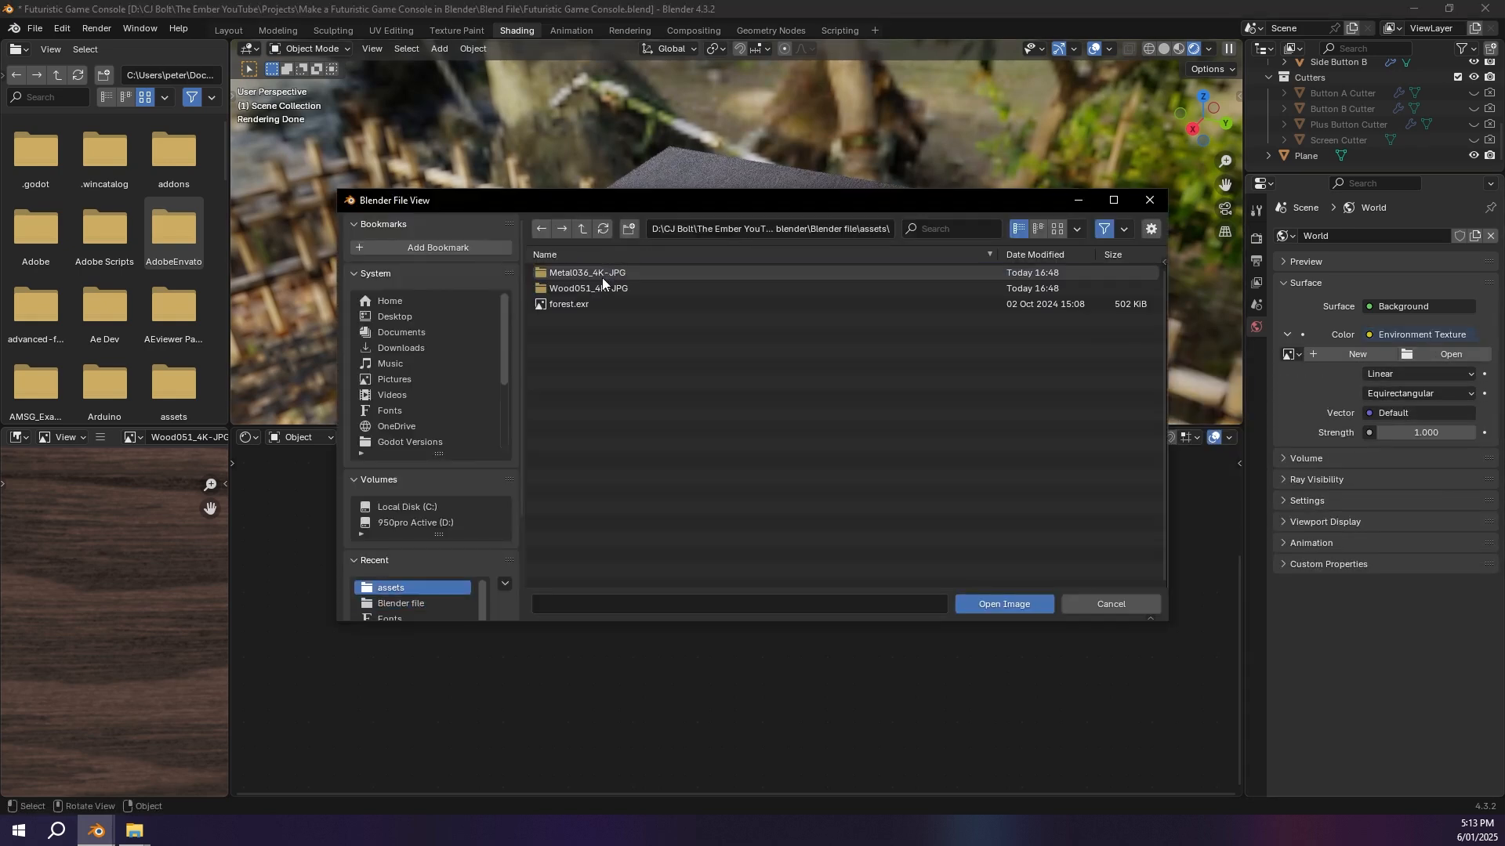
click(597, 305)
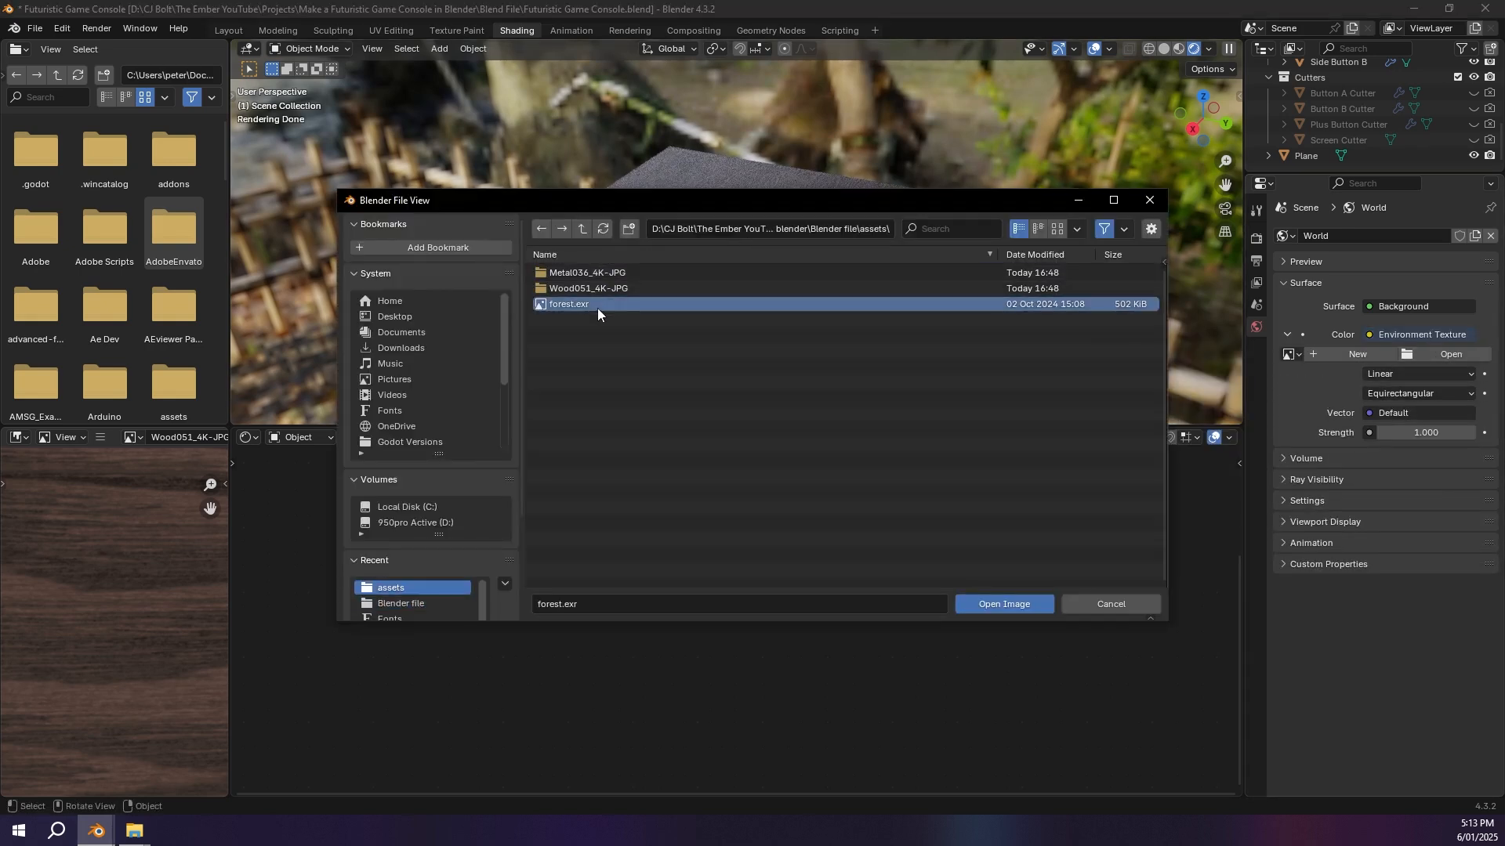
click(1000, 602)
Step: Preview the console under other built-in HDRI presets in the rendered viewport, both close up and through the camera
click(1208, 49)
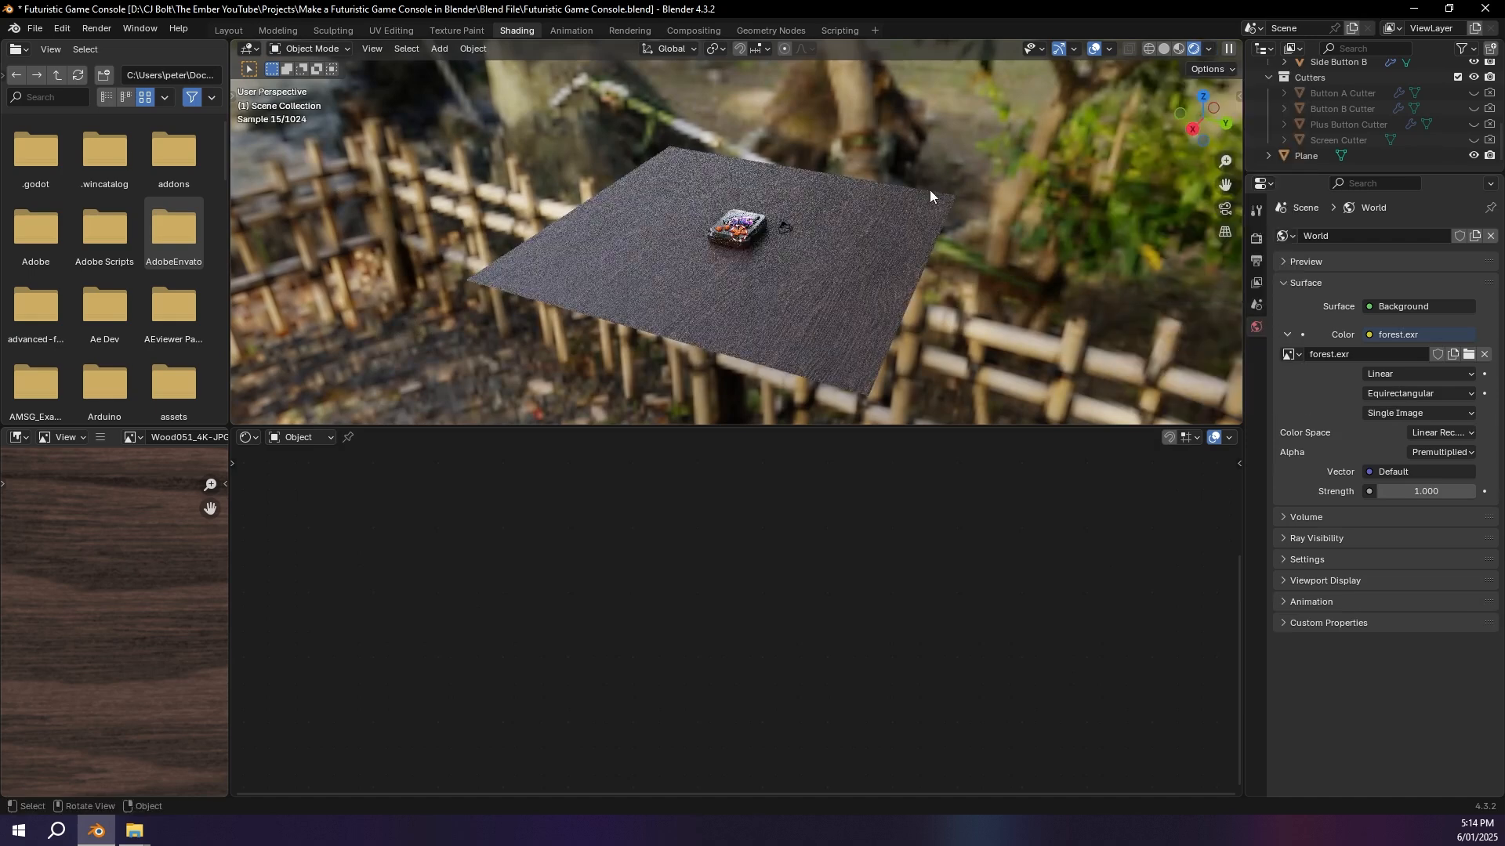
scroll(862, 223, up, 5)
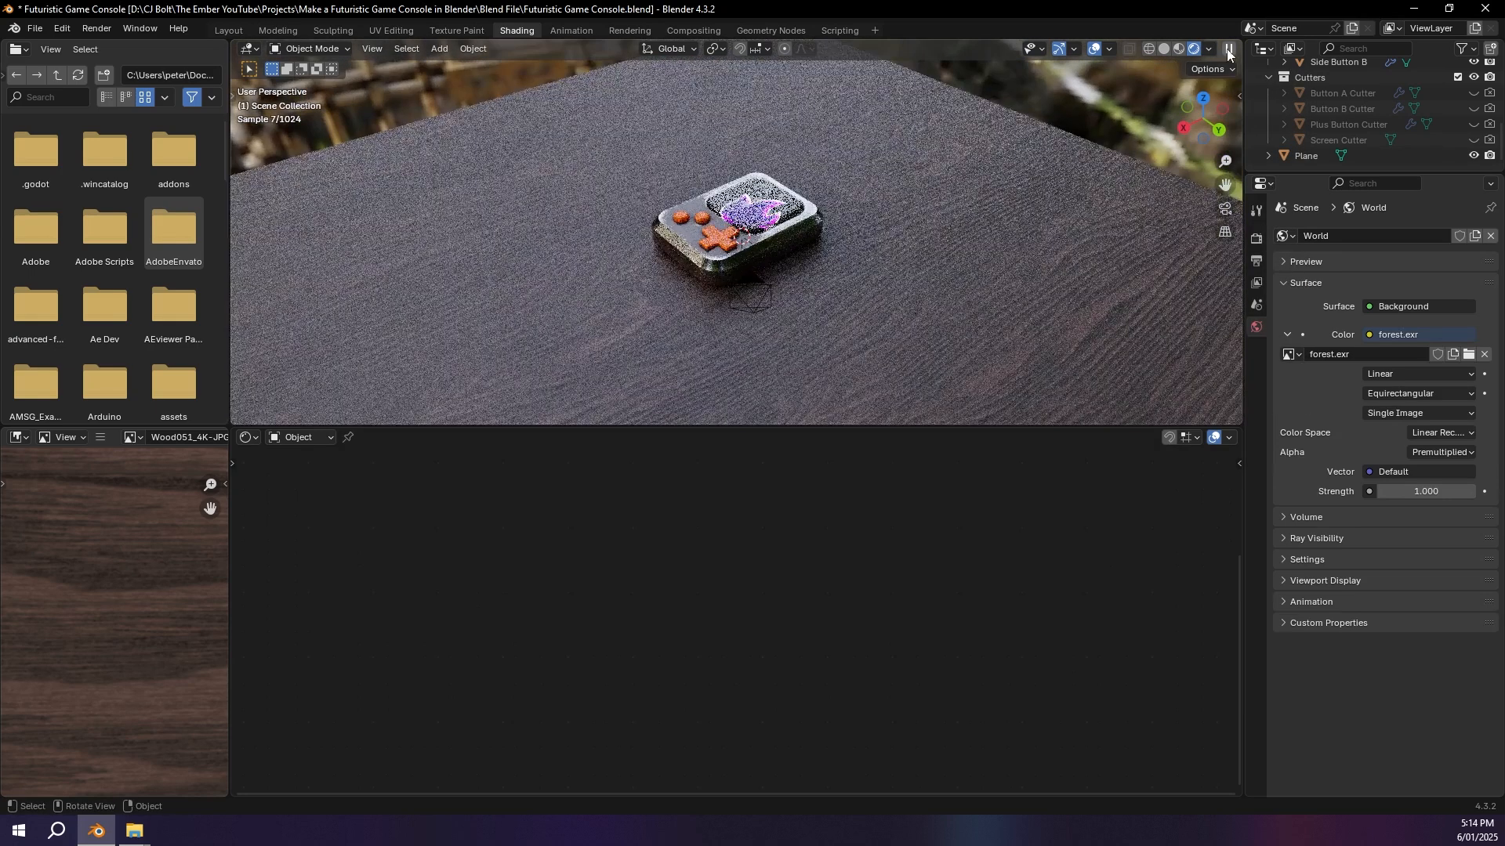
click(1209, 49)
click(1134, 194)
click(1195, 233)
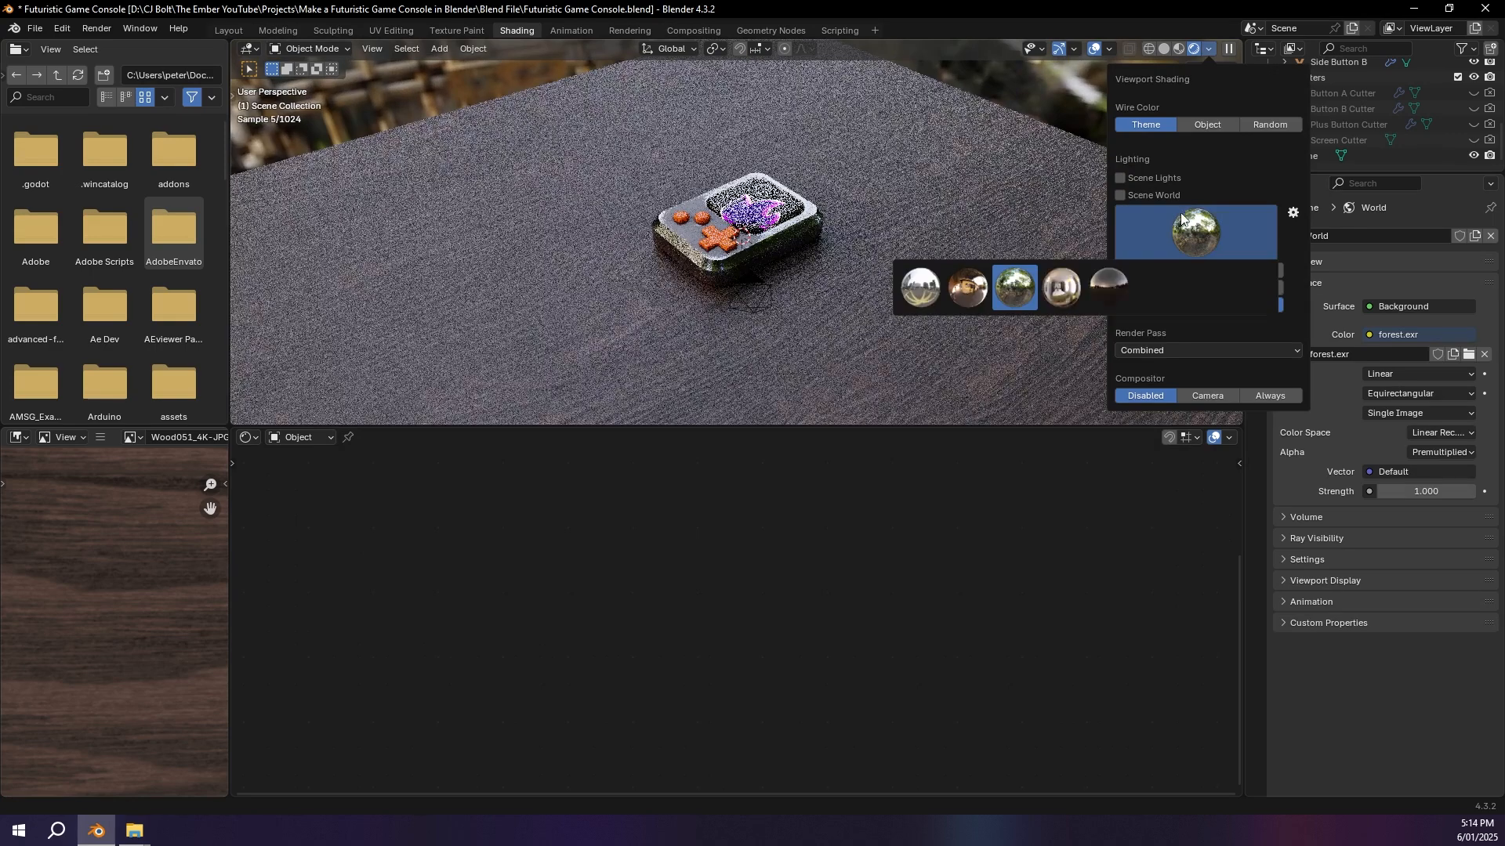
click(1046, 281)
click(1190, 246)
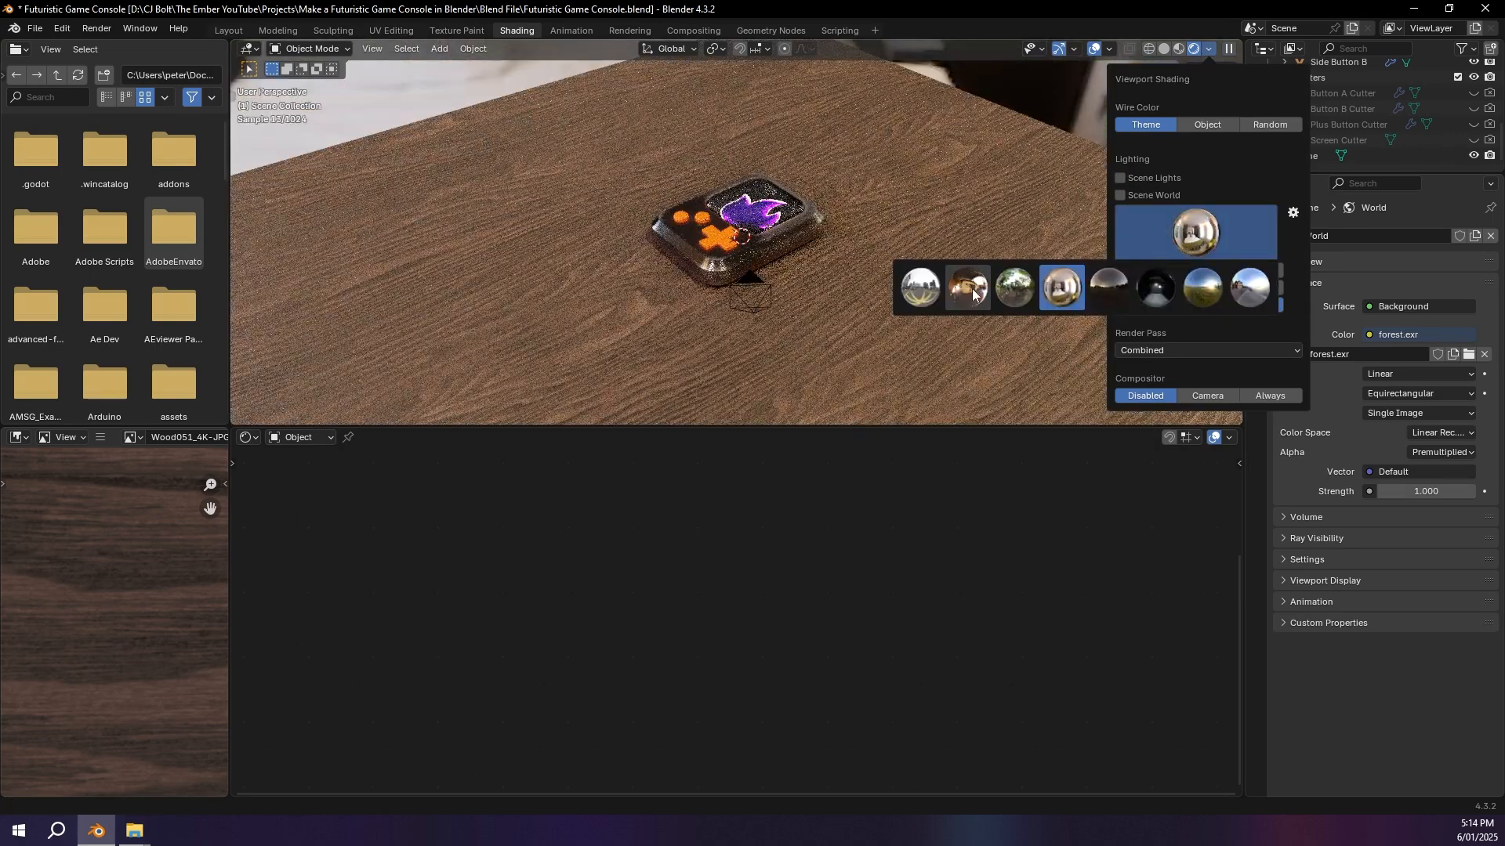
click(967, 288)
key(KP_0)
scroll(904, 251, up, 5)
Step: Set the viewport shading HDRI back to the forest preset and render the camera image
click(1209, 48)
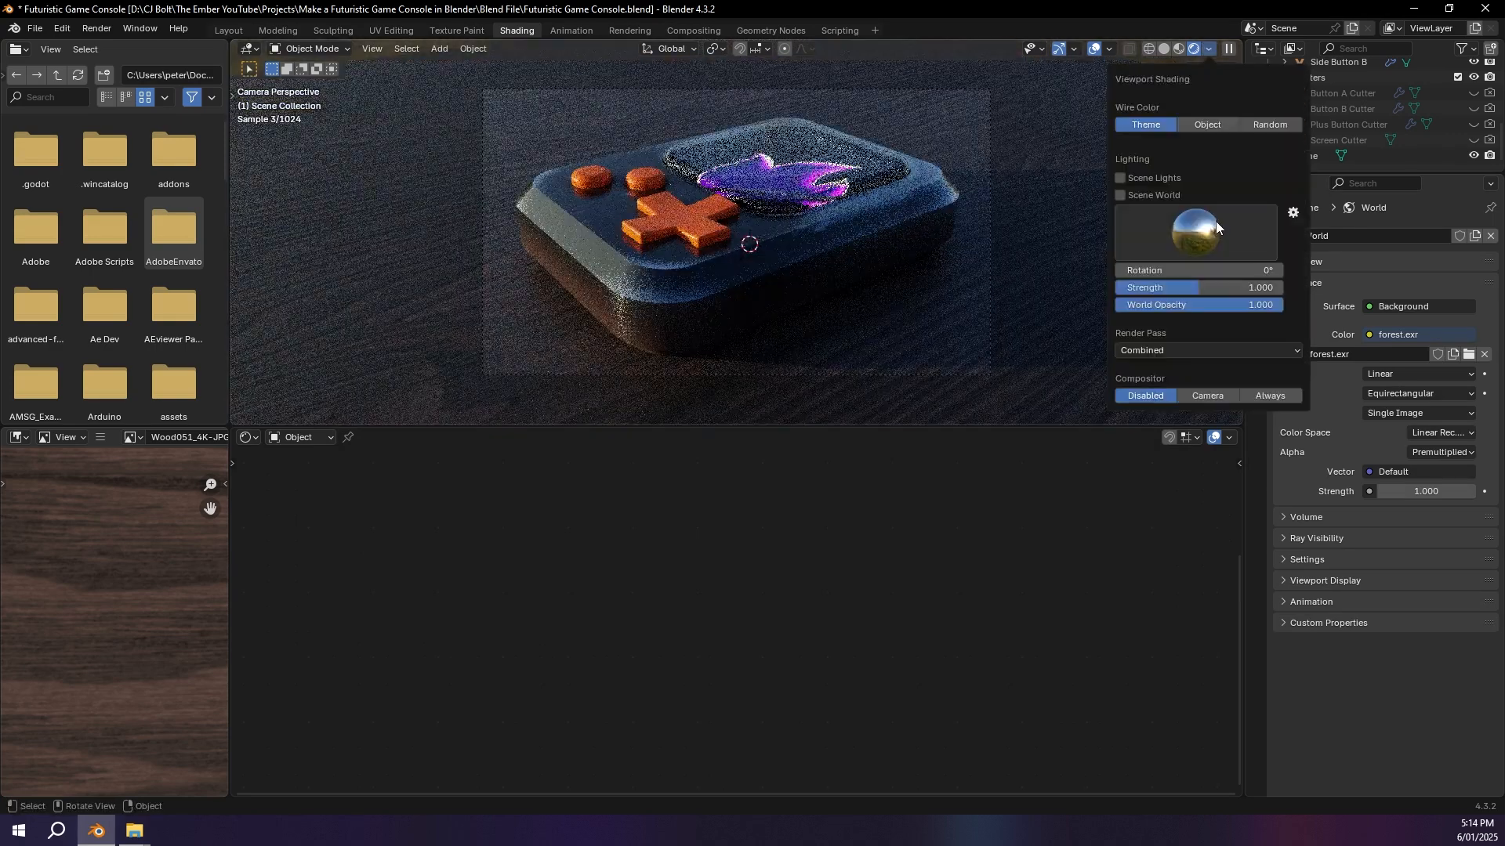
click(1212, 227)
click(1011, 288)
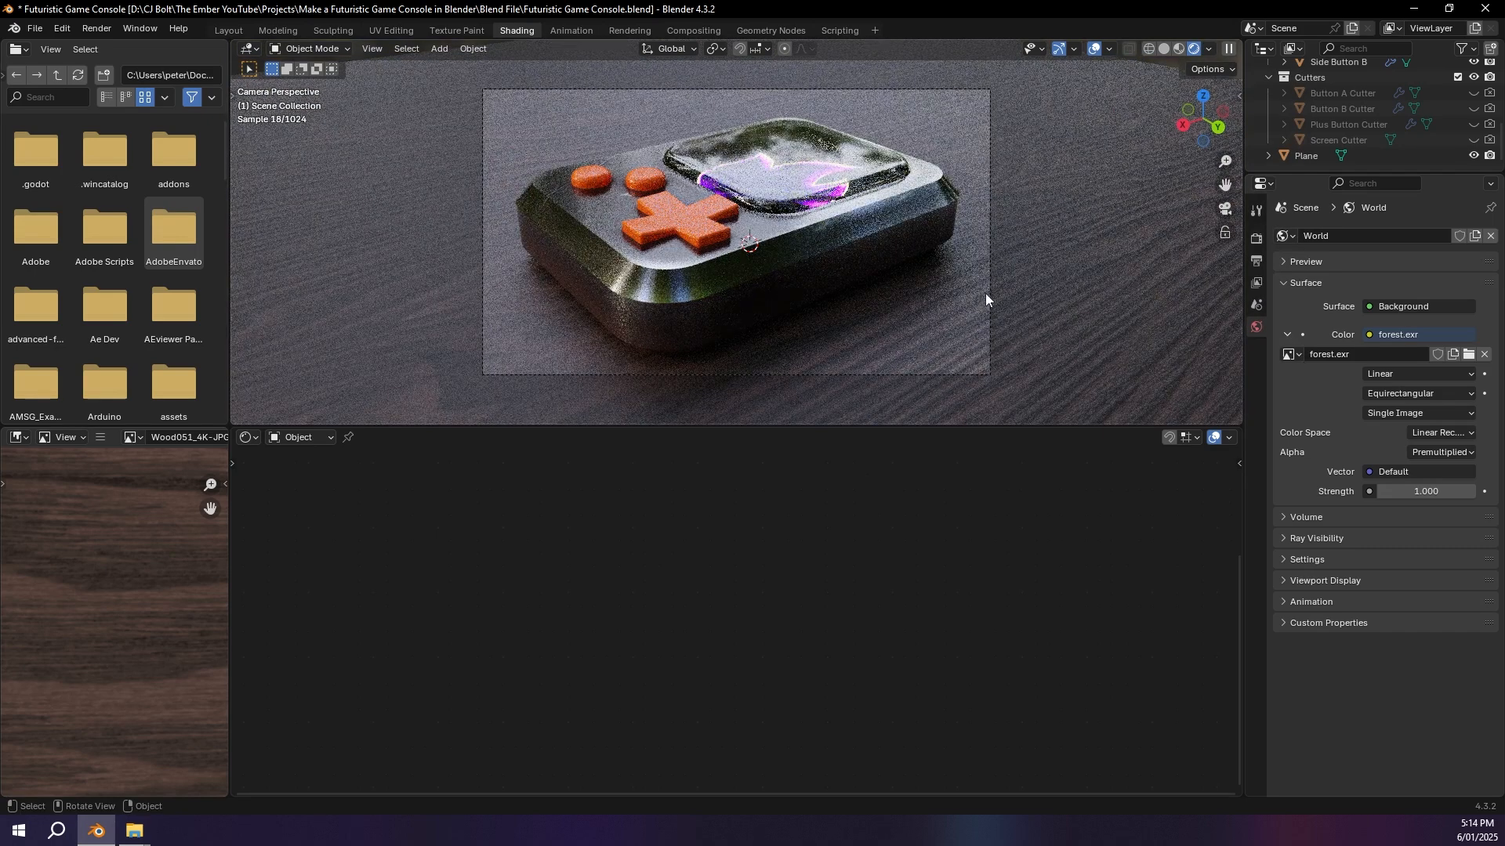
key(F12)
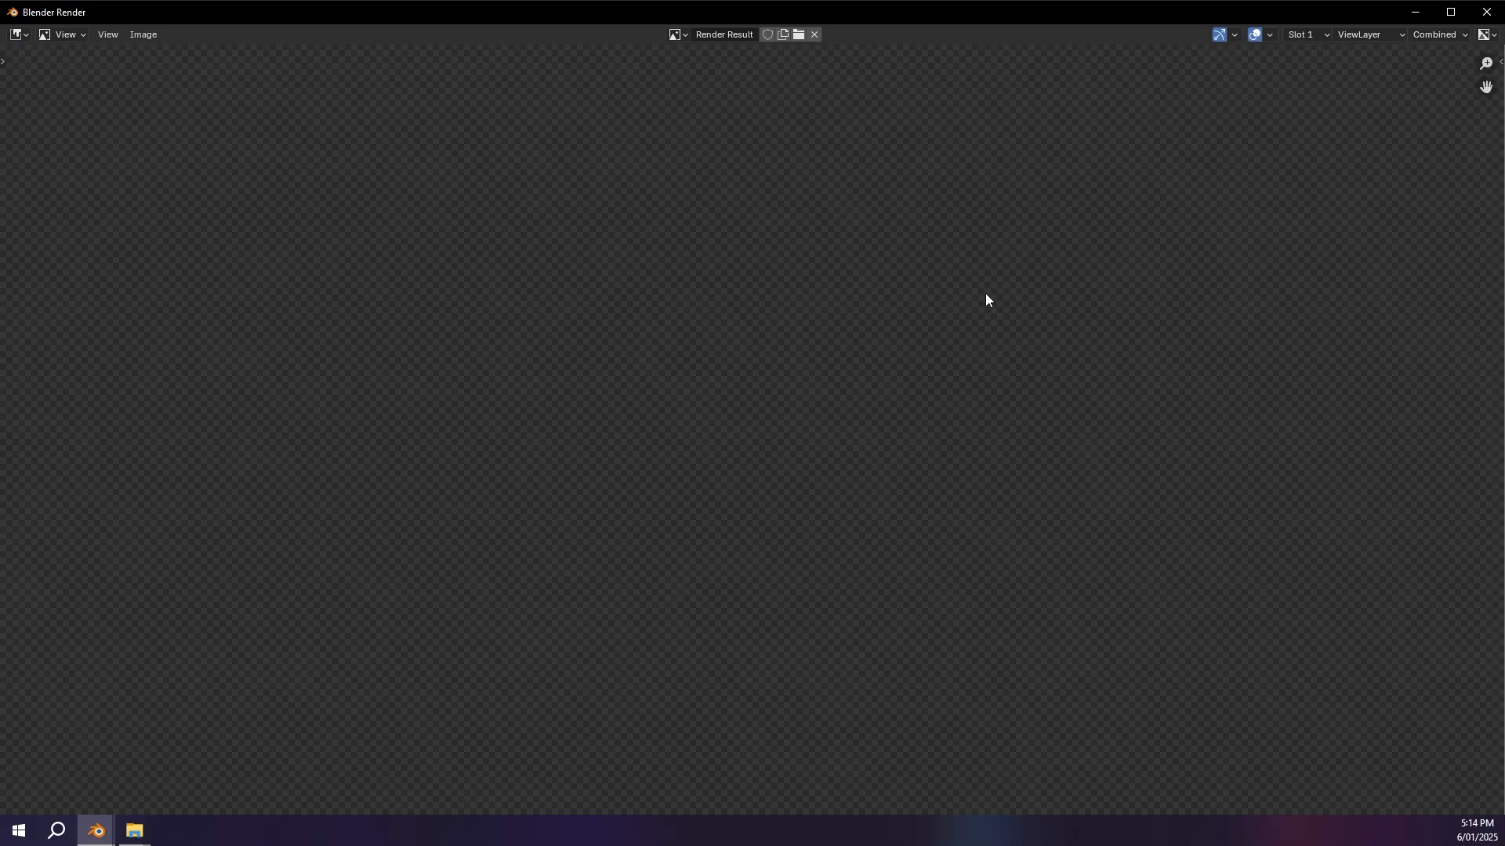